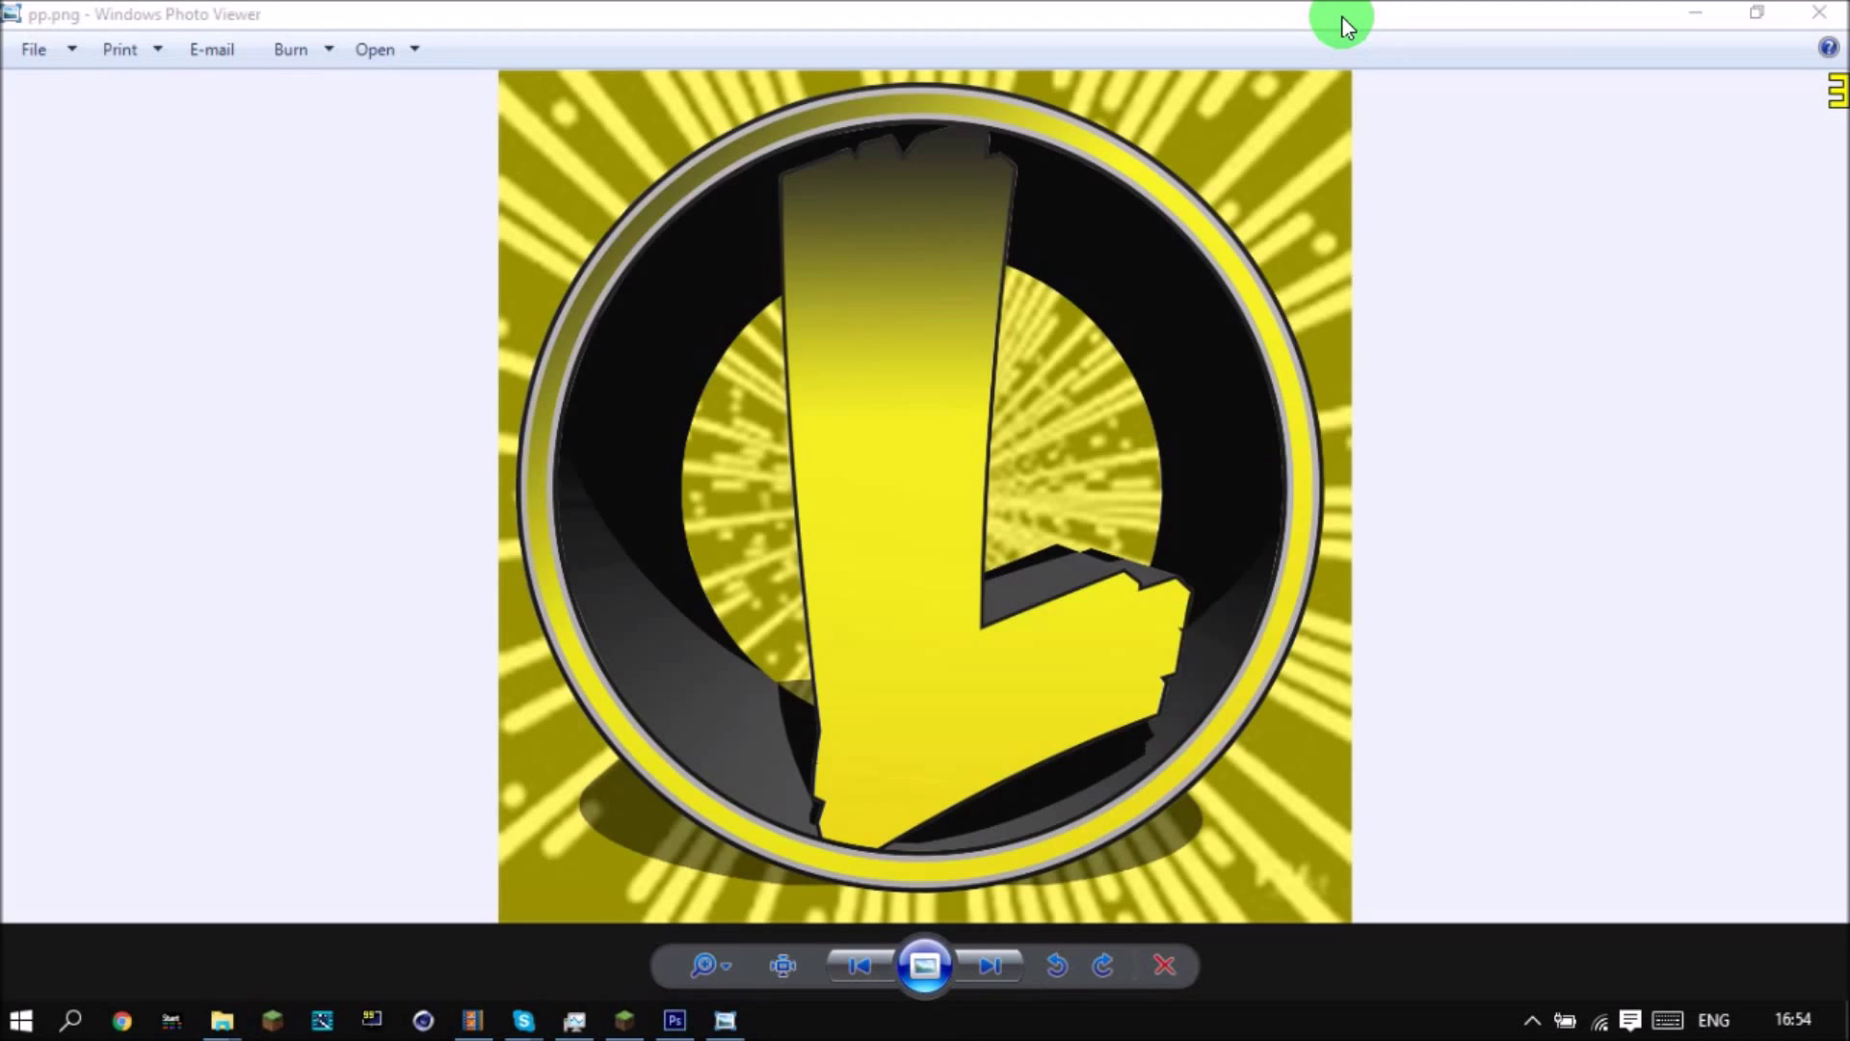
Minimize the yellow letter-L logo in Photo Viewer to reveal the Noob gaming banner in Photoshop.
{"action": "left_click", "coordinate": [726, 1026]}
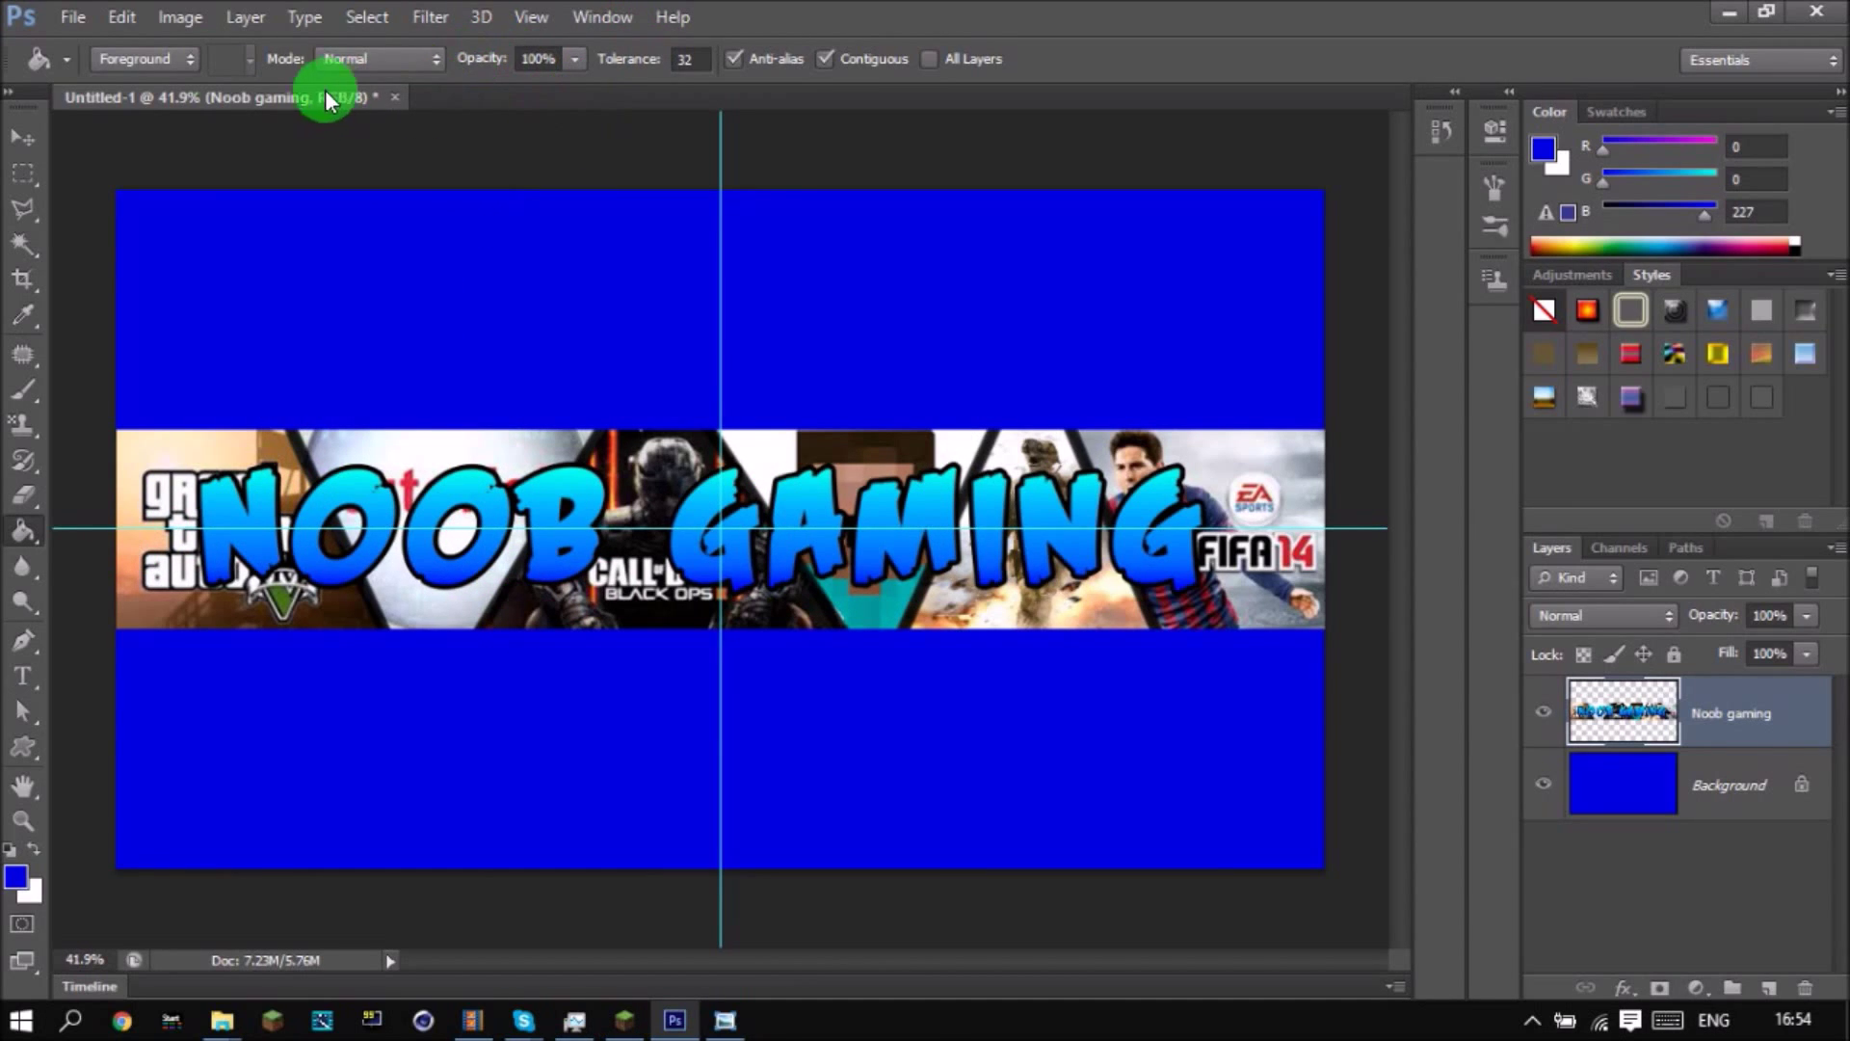
Close the Noob gaming banner document without saving changes.
{"action": "left_click", "coordinate": [55, 26]}
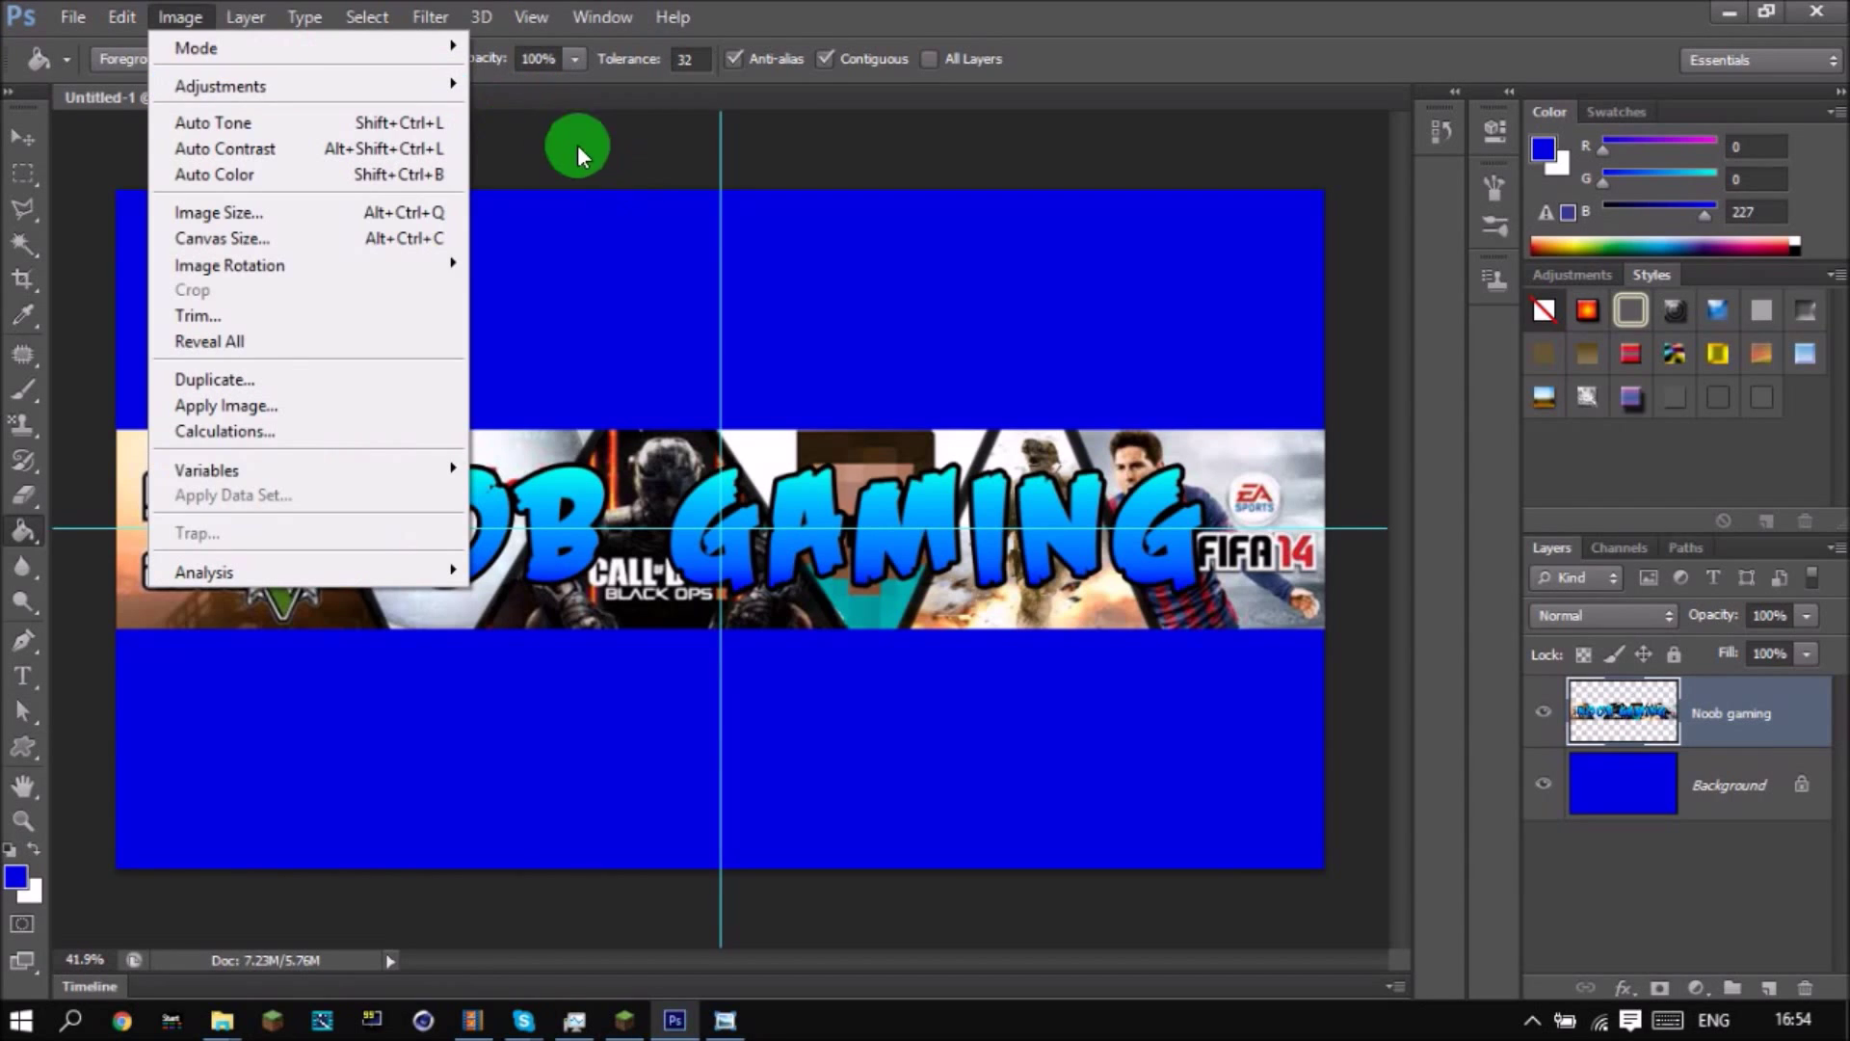
{"action": "left_click", "coordinate": [598, 170]}
{"action": "left_click", "coordinate": [395, 97]}
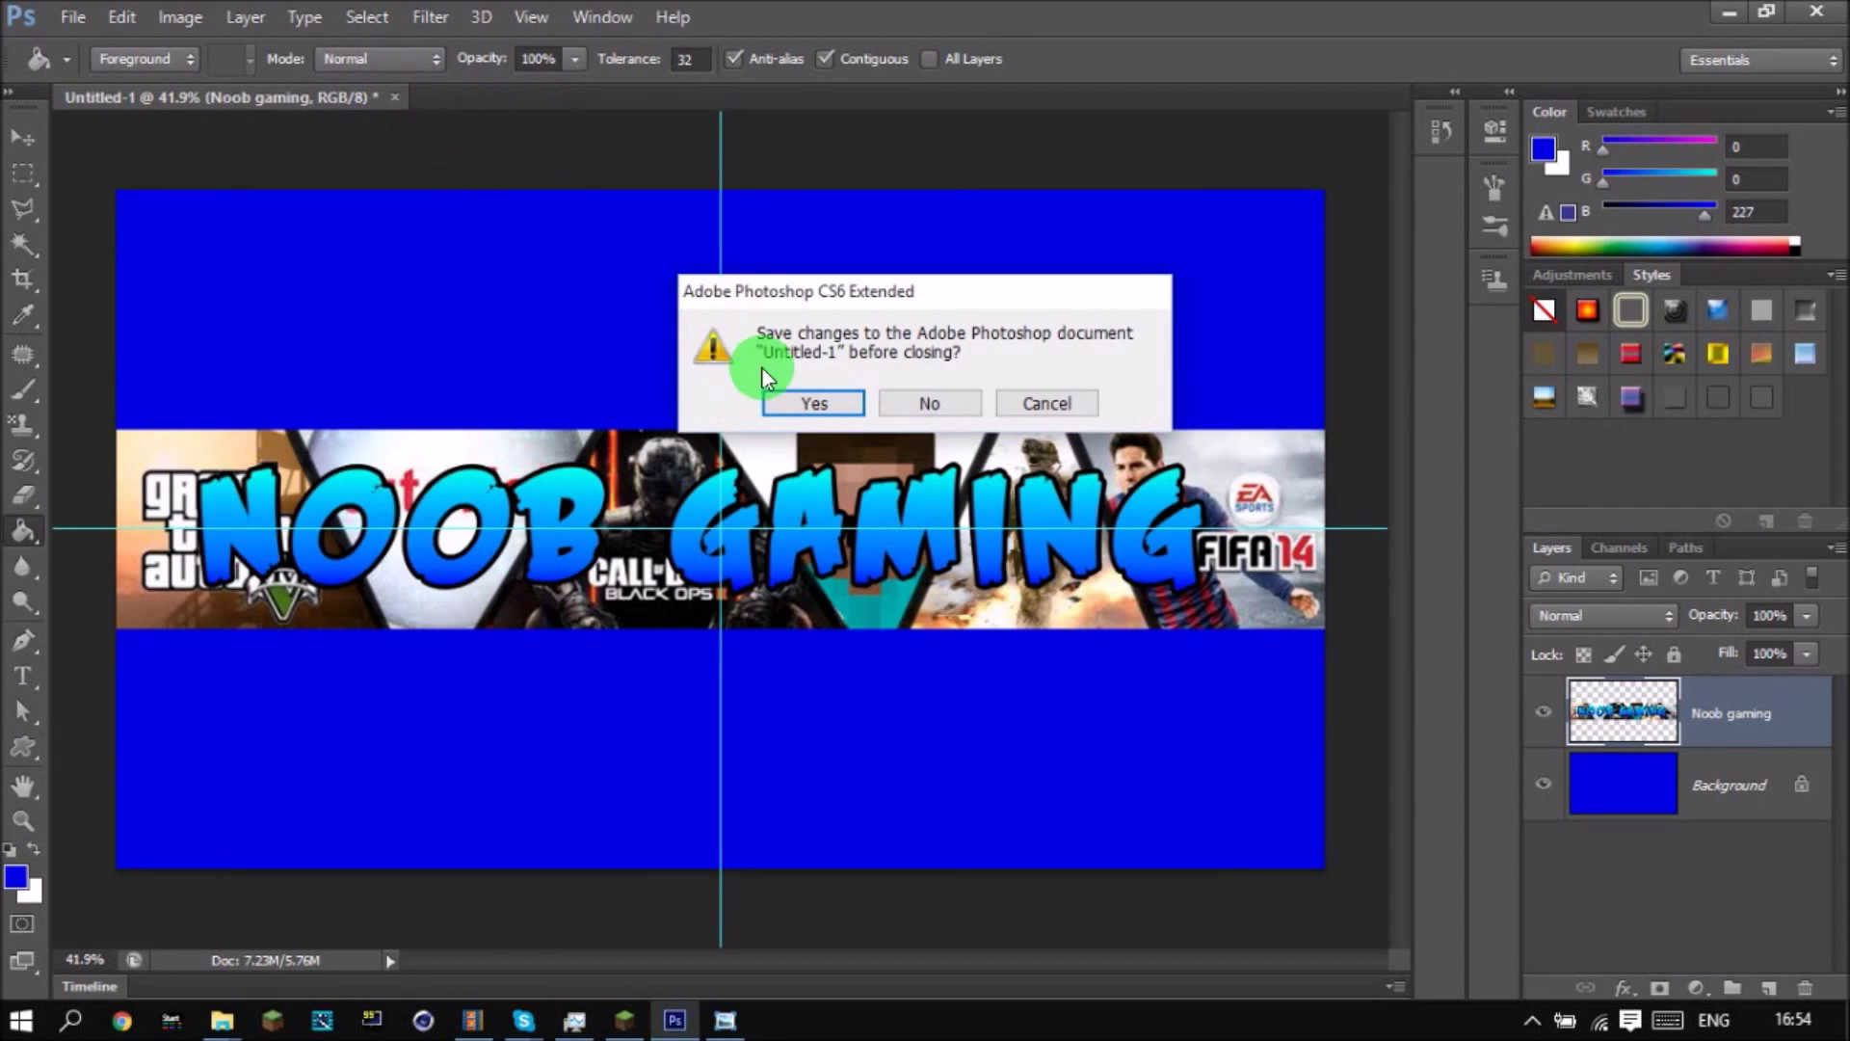
{"action": "left_click", "coordinate": [935, 401]}
Create a new 5000 × 5000 px, 300 ppi document with a transparent background.
{"action": "left_click", "coordinate": [73, 17]}
{"action": "left_click", "coordinate": [91, 50]}
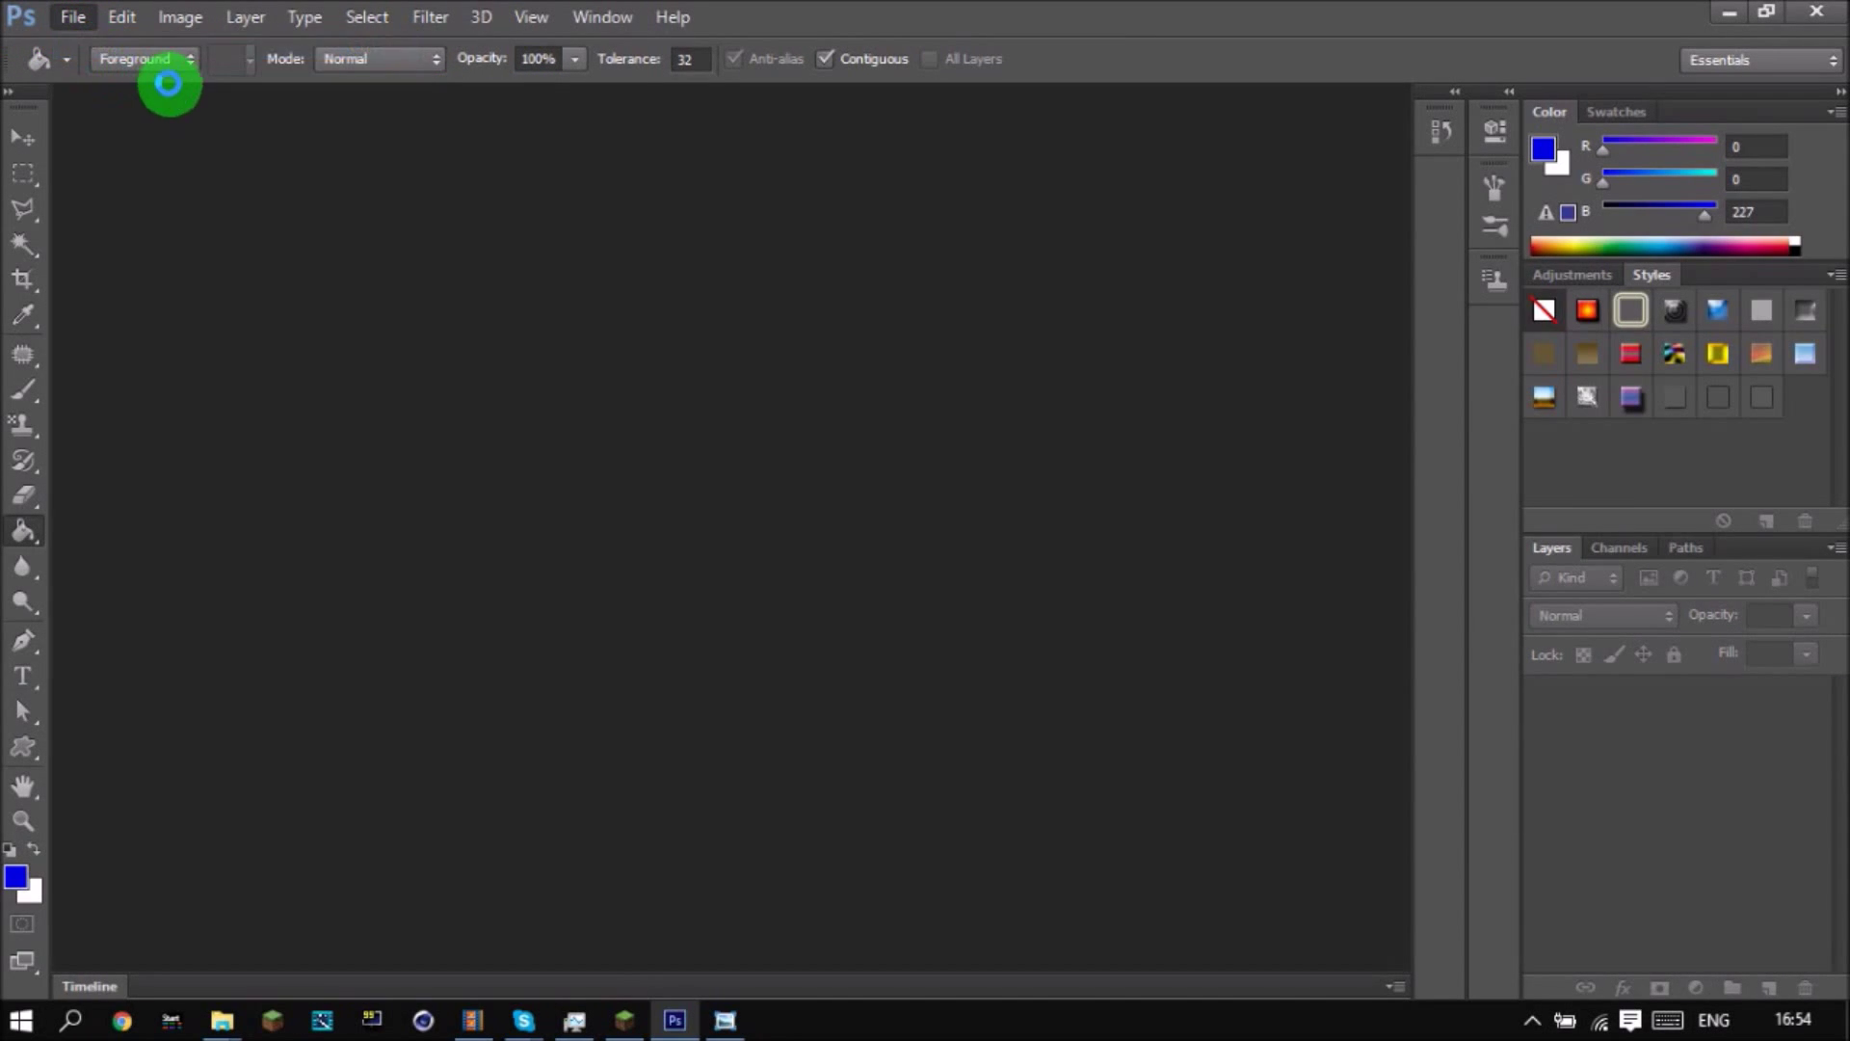
{"action": "double_click", "coordinate": [510, 428]}
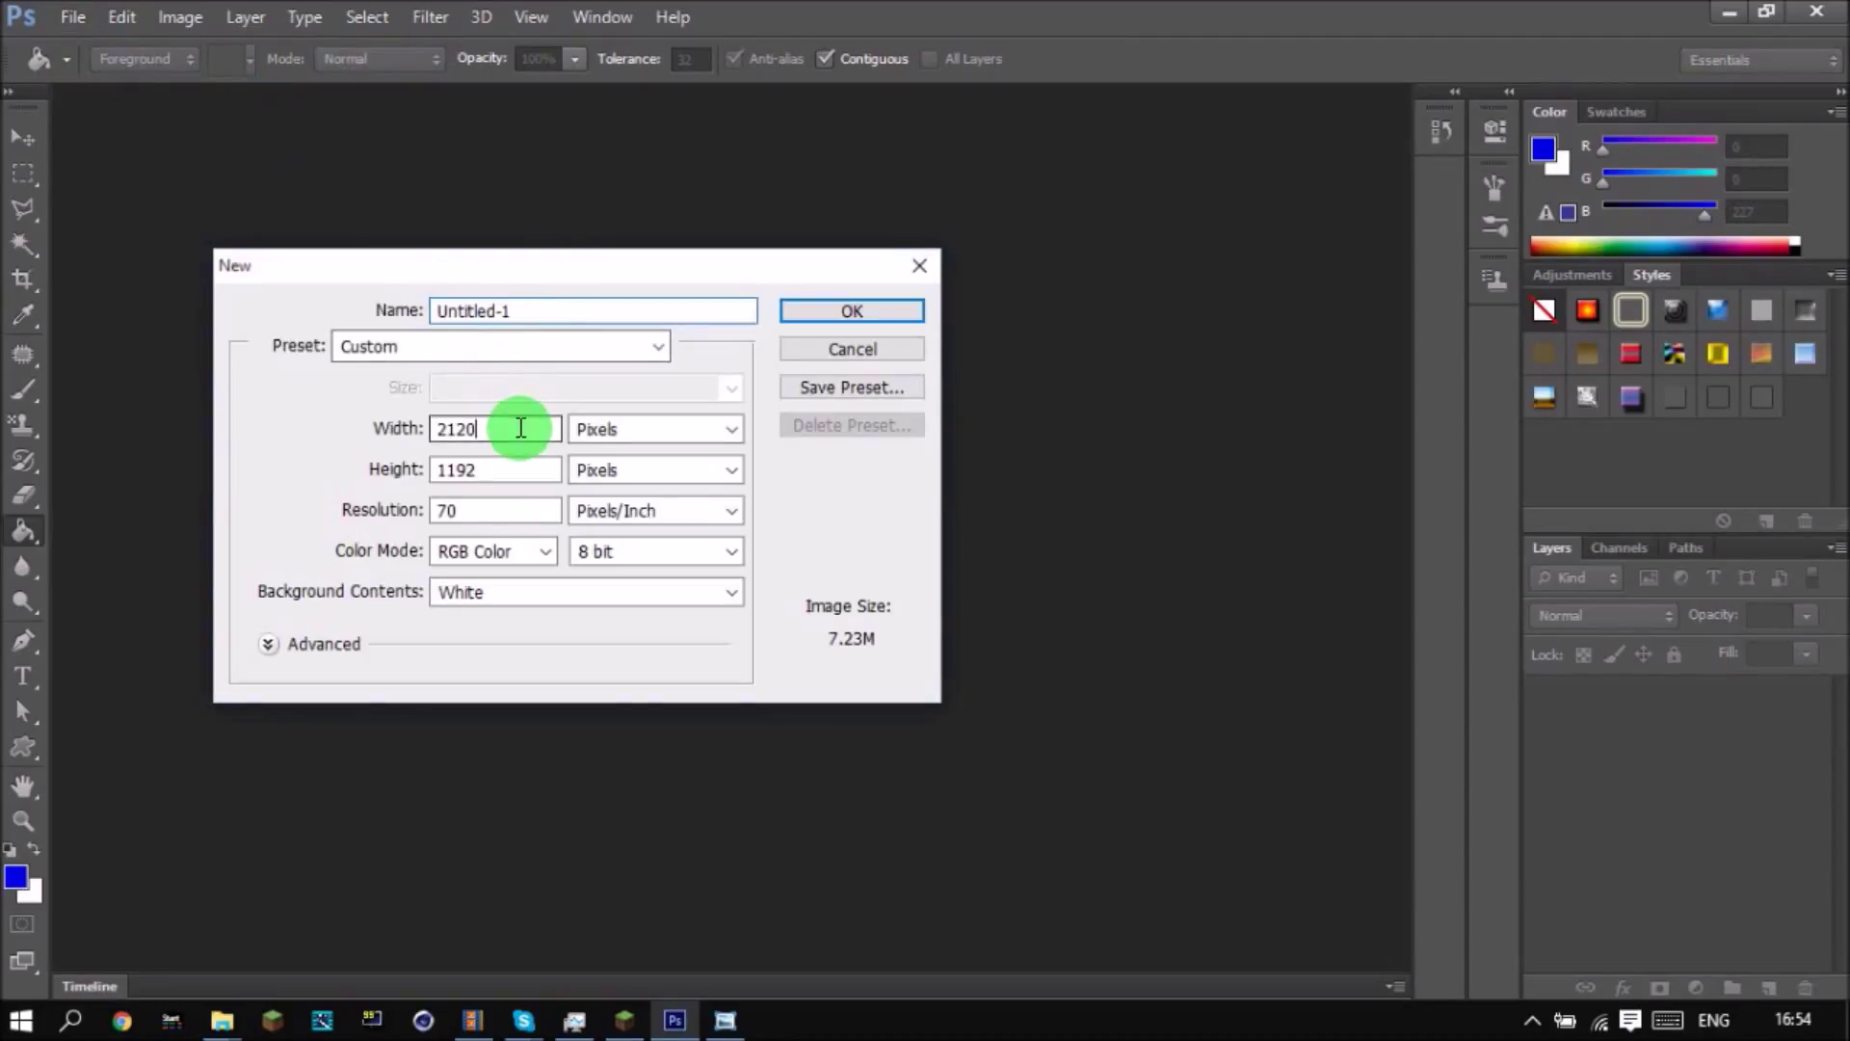
{"action": "type", "text": "54"}
{"action": "key", "text": "BackSpace"}
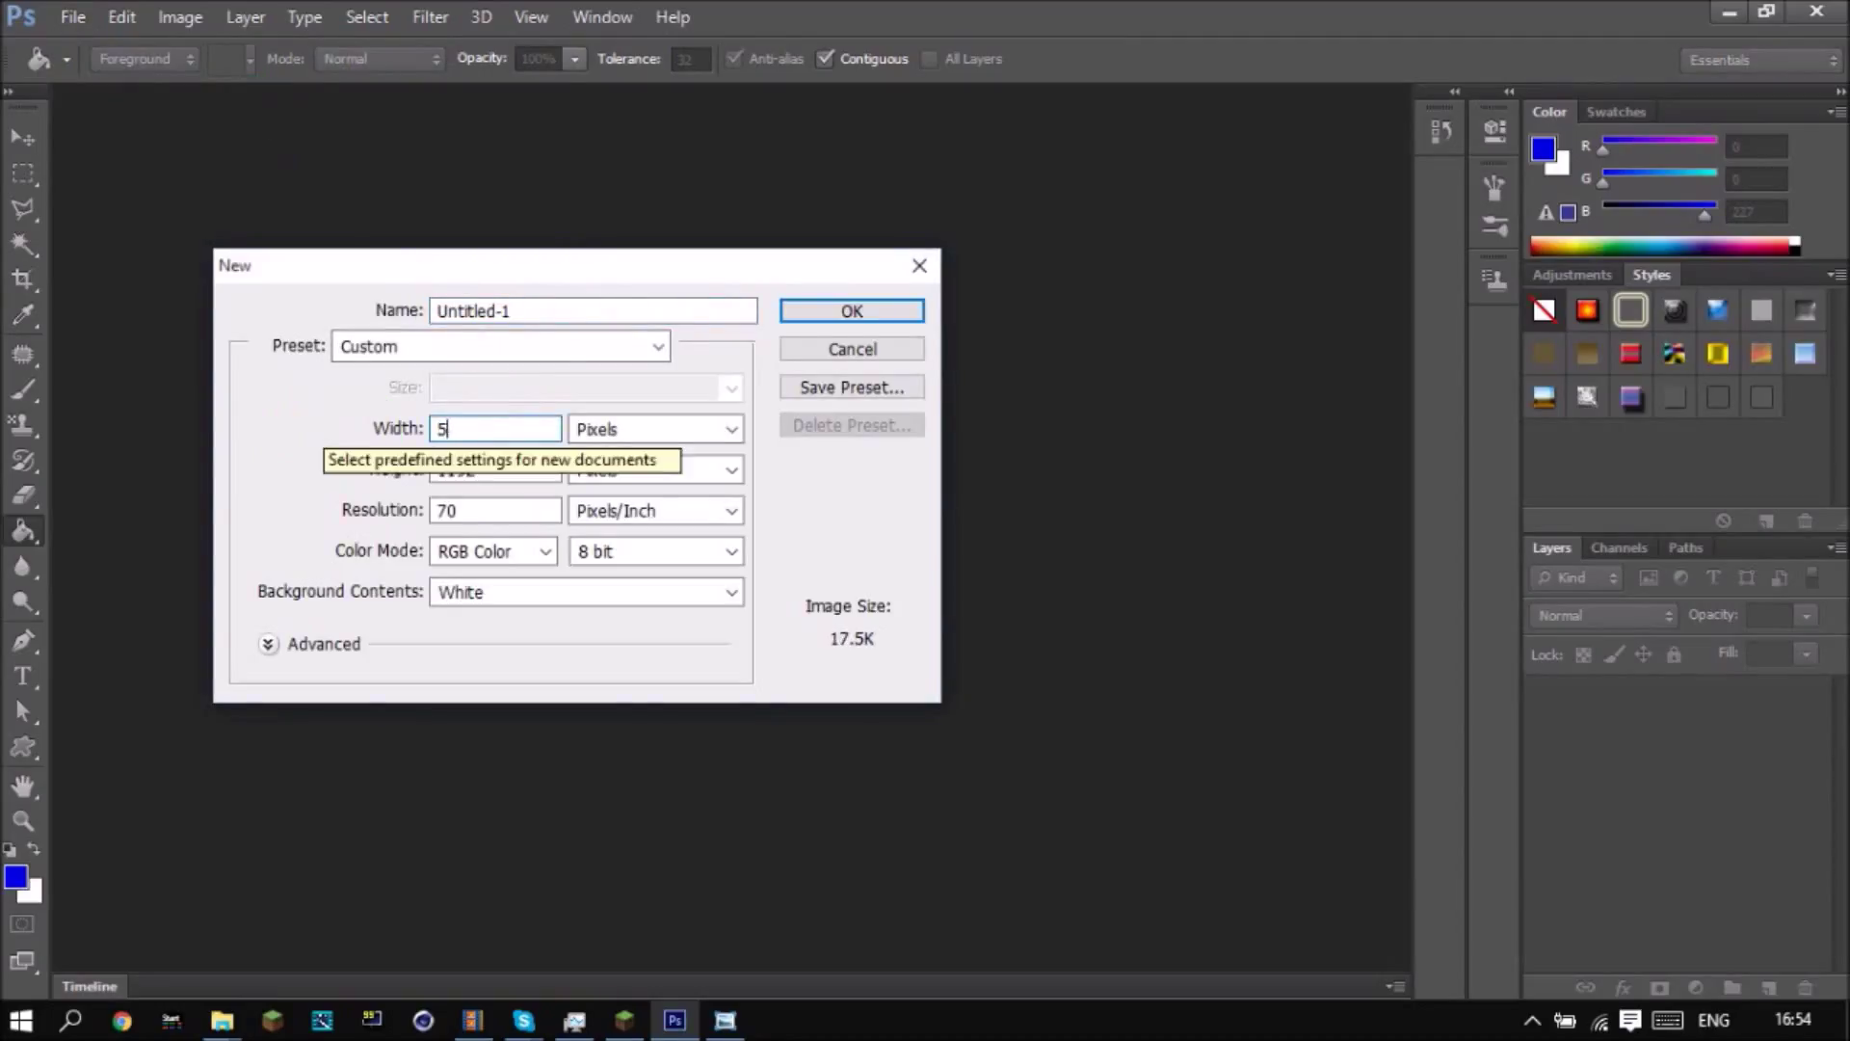
{"action": "type", "text": "000"}
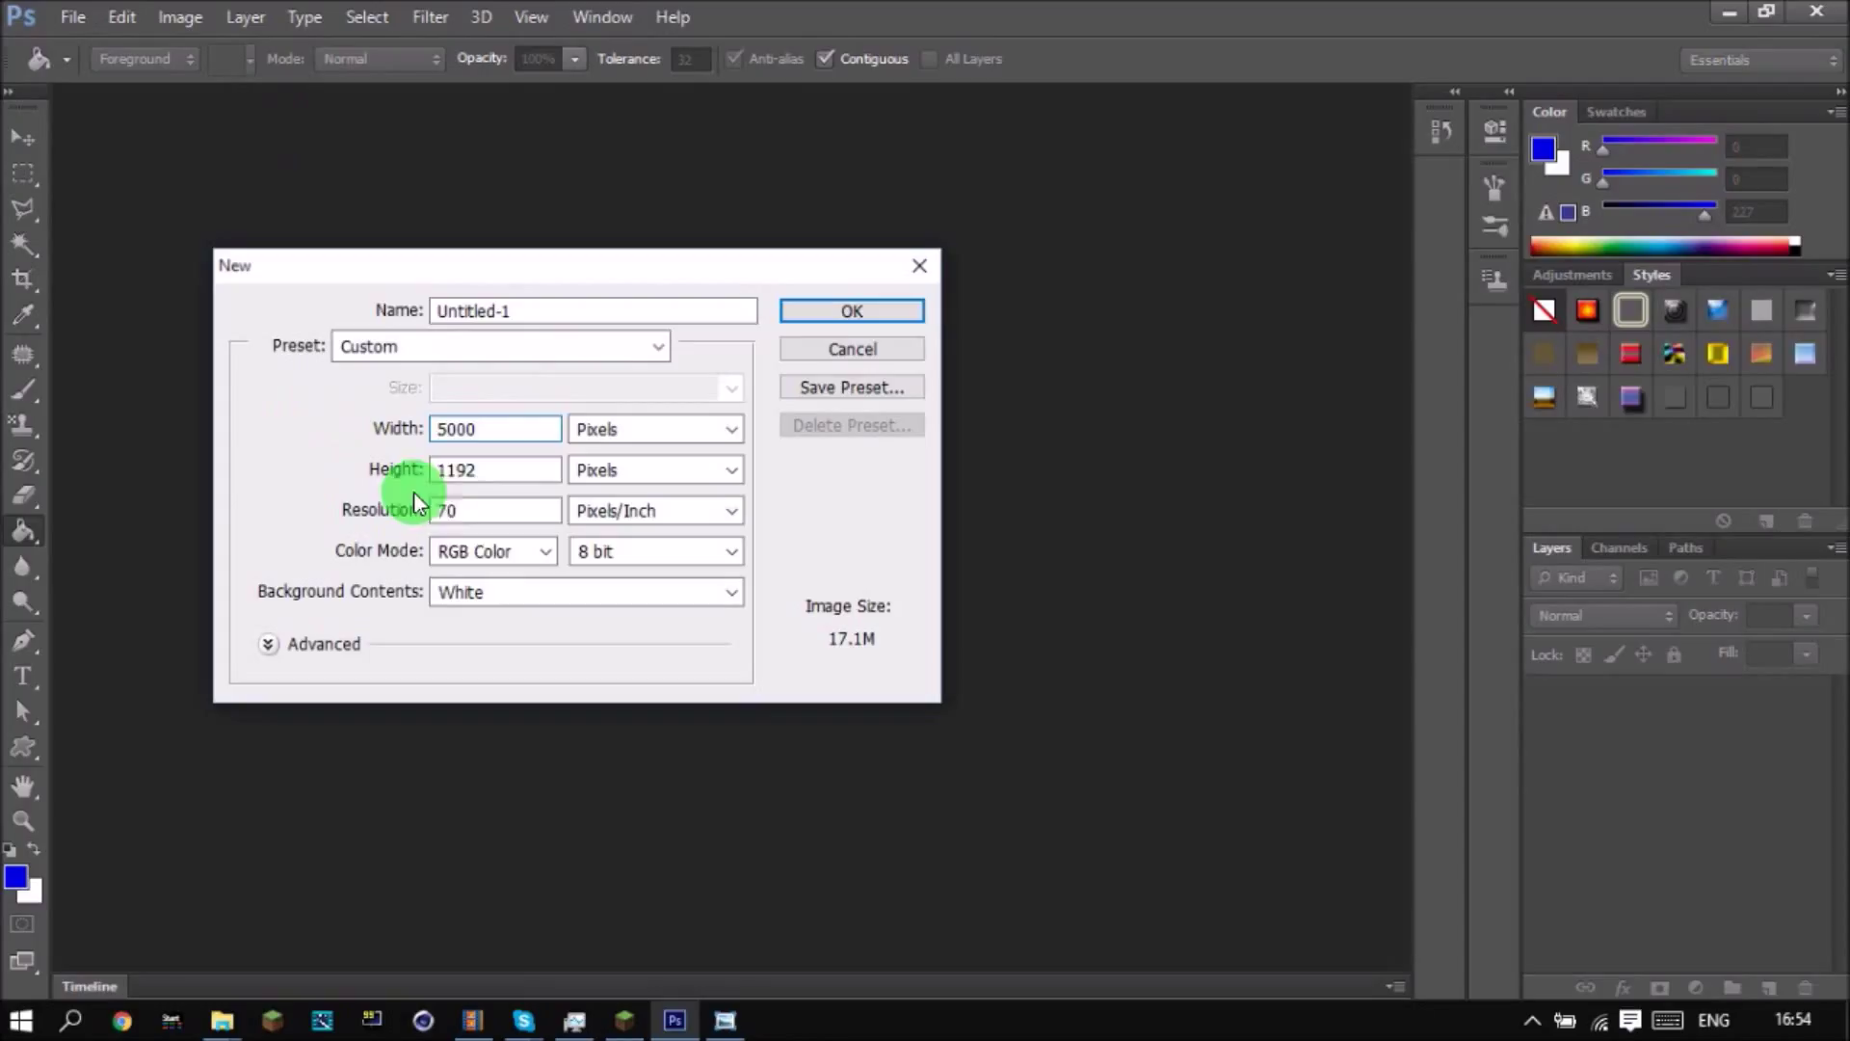
{"action": "left_click_drag", "start_coordinate": [495, 471], "coordinate": [374, 487]}
{"action": "type", "text": "5000"}
{"action": "left_click_drag", "start_coordinate": [482, 520], "coordinate": [374, 532]}
{"action": "type", "text": "300"}
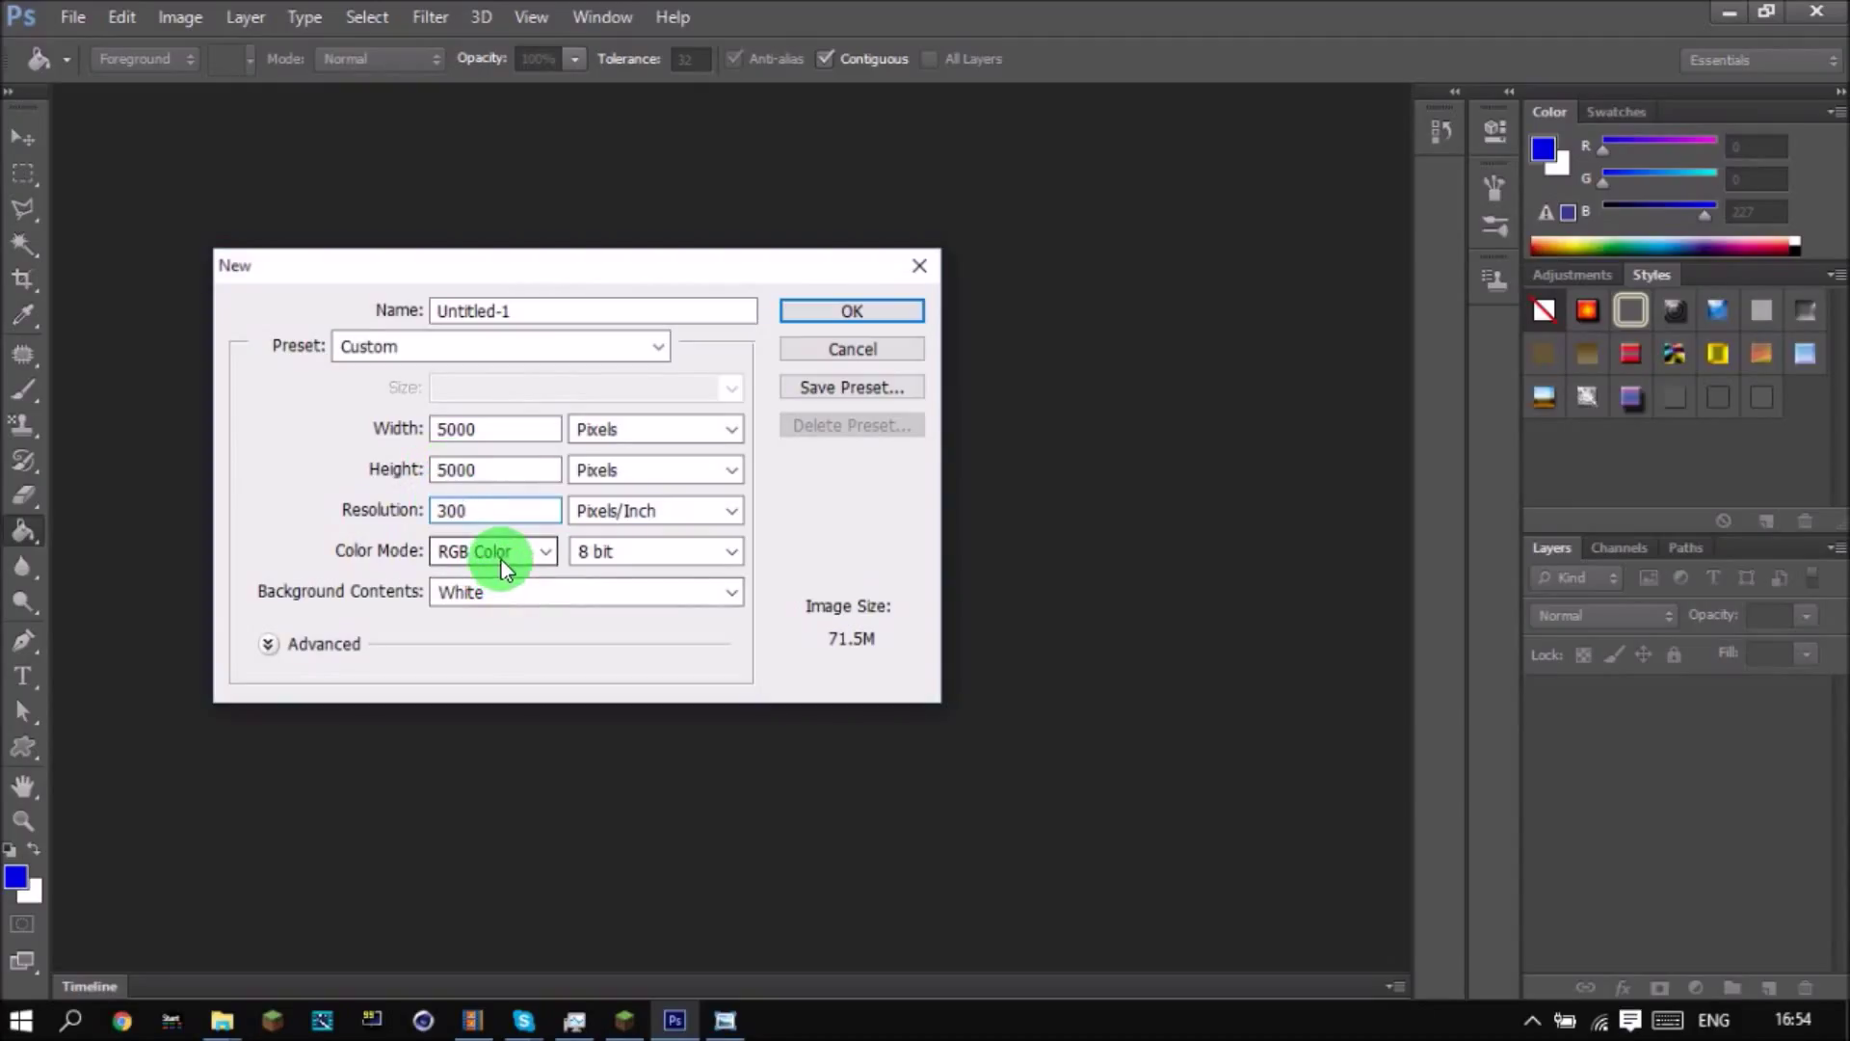
{"action": "left_click", "coordinate": [539, 589]}
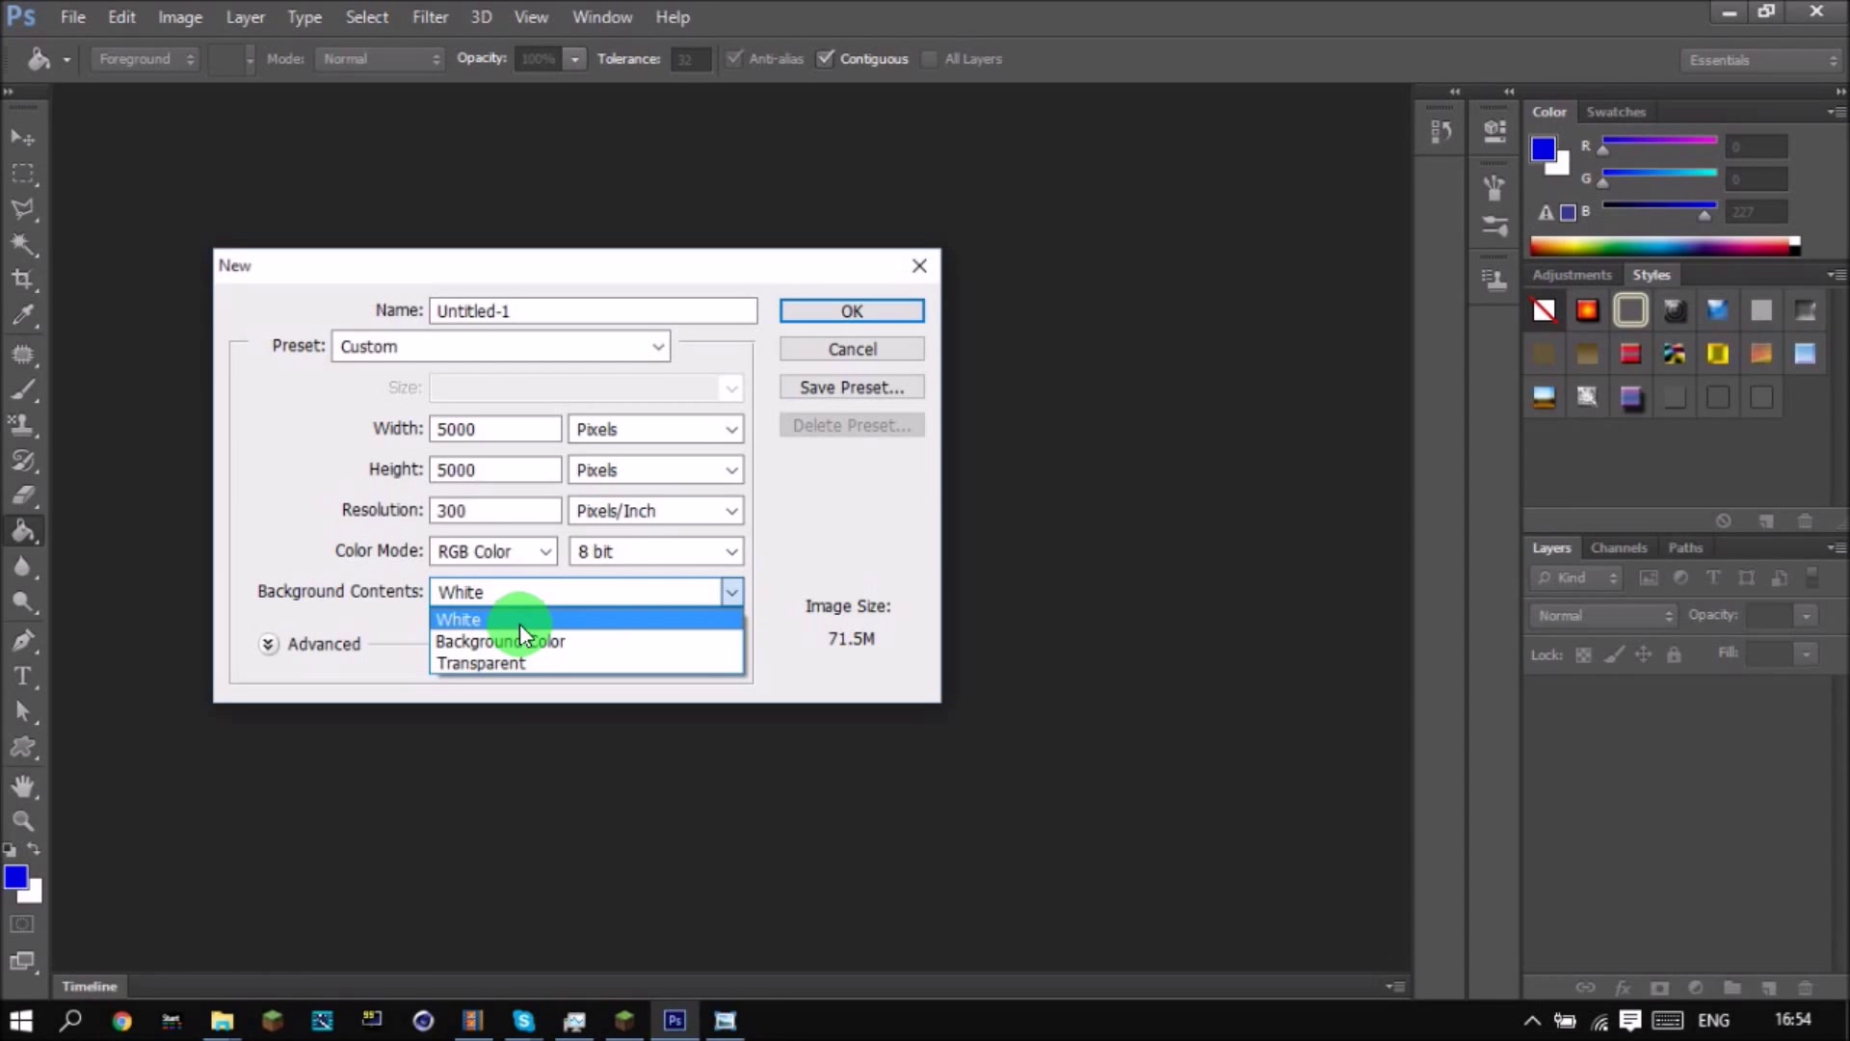
{"action": "left_click", "coordinate": [555, 663]}
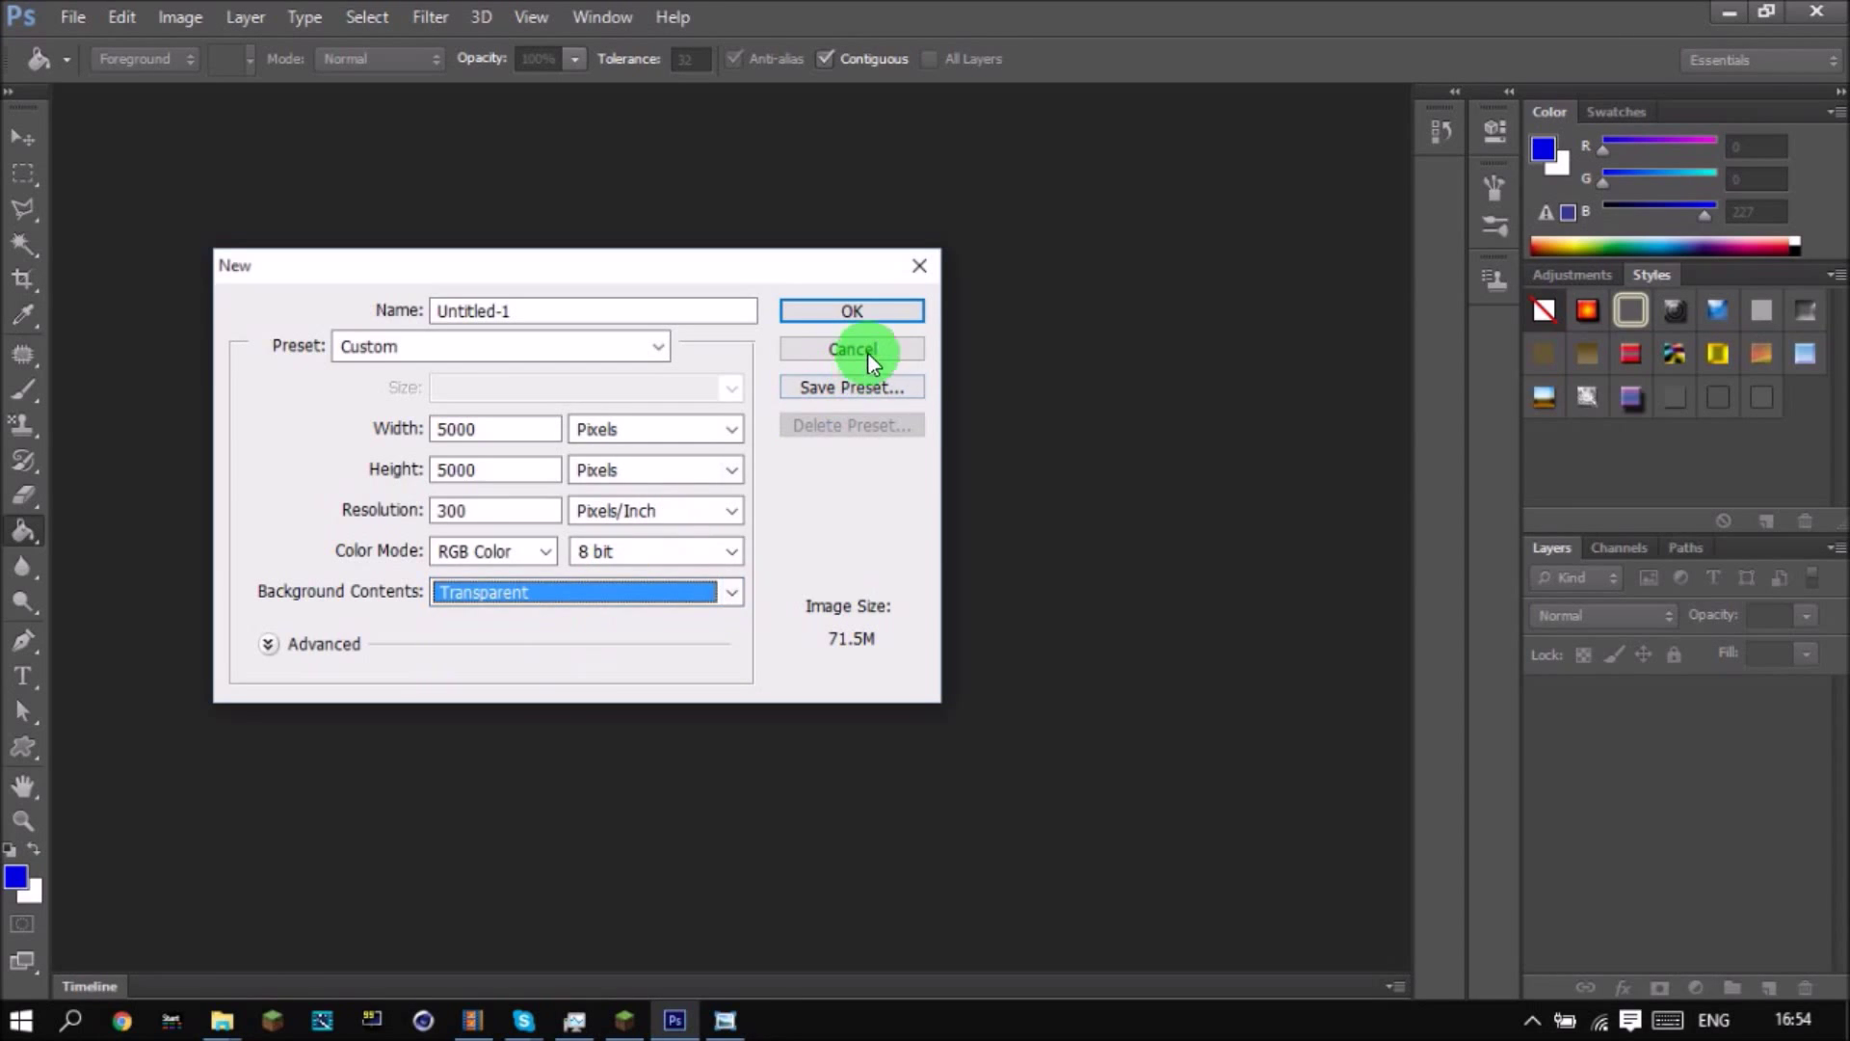
{"action": "left_click", "coordinate": [836, 313]}
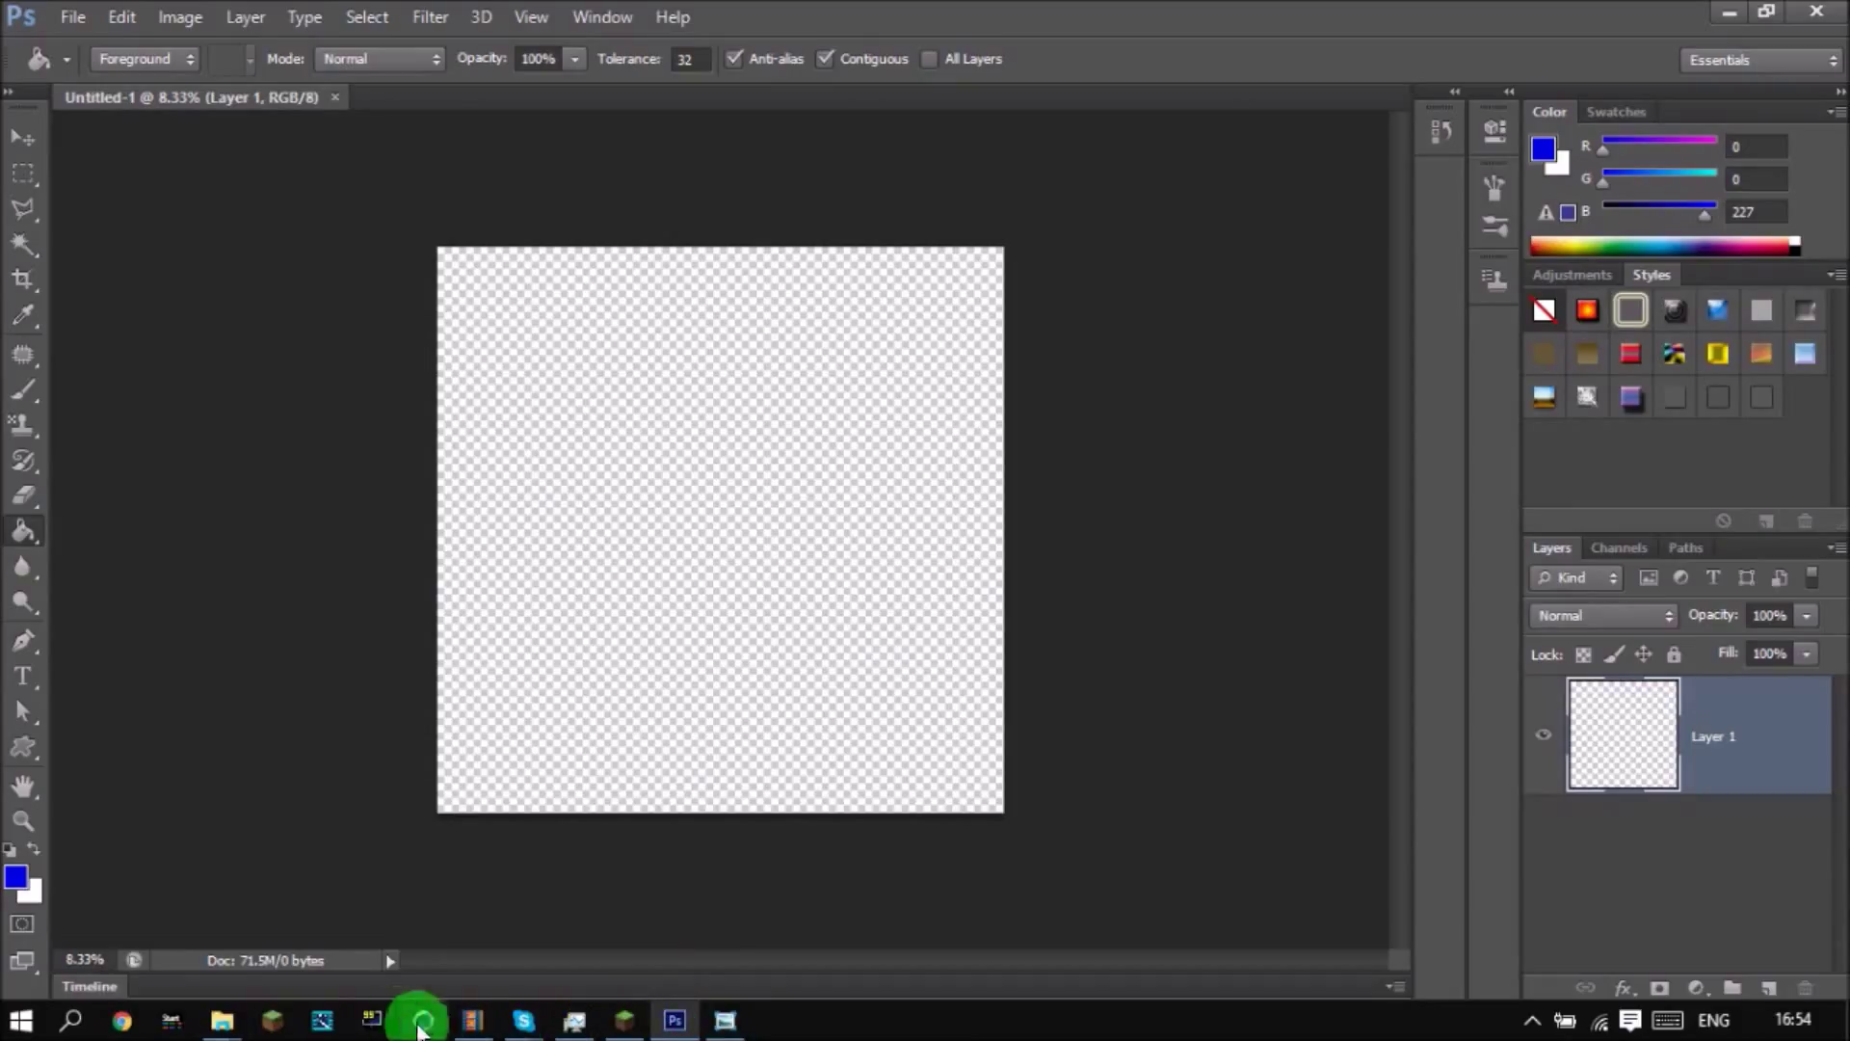
Close the Games folder window.
{"action": "left_click_drag", "start_coordinate": [175, 1021], "coordinate": [154, 1025]}
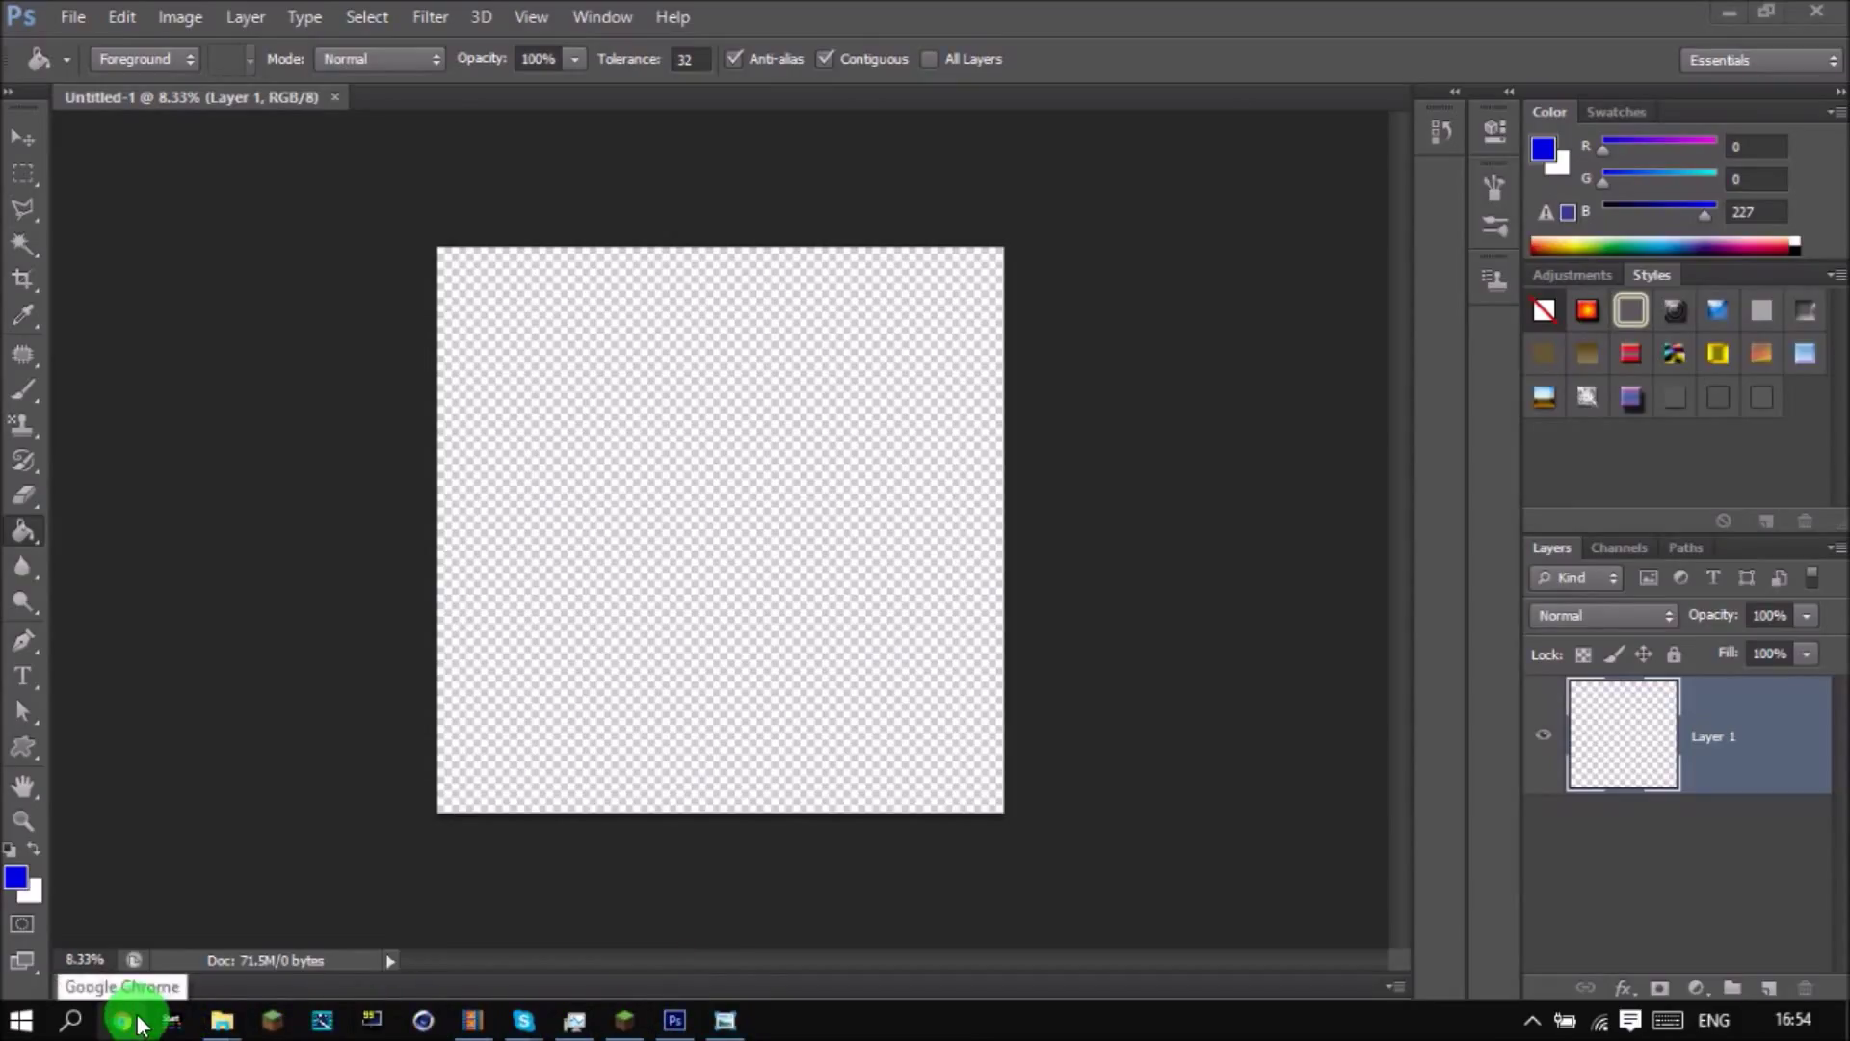
{"action": "mouse_move", "coordinate": [221, 1019]}
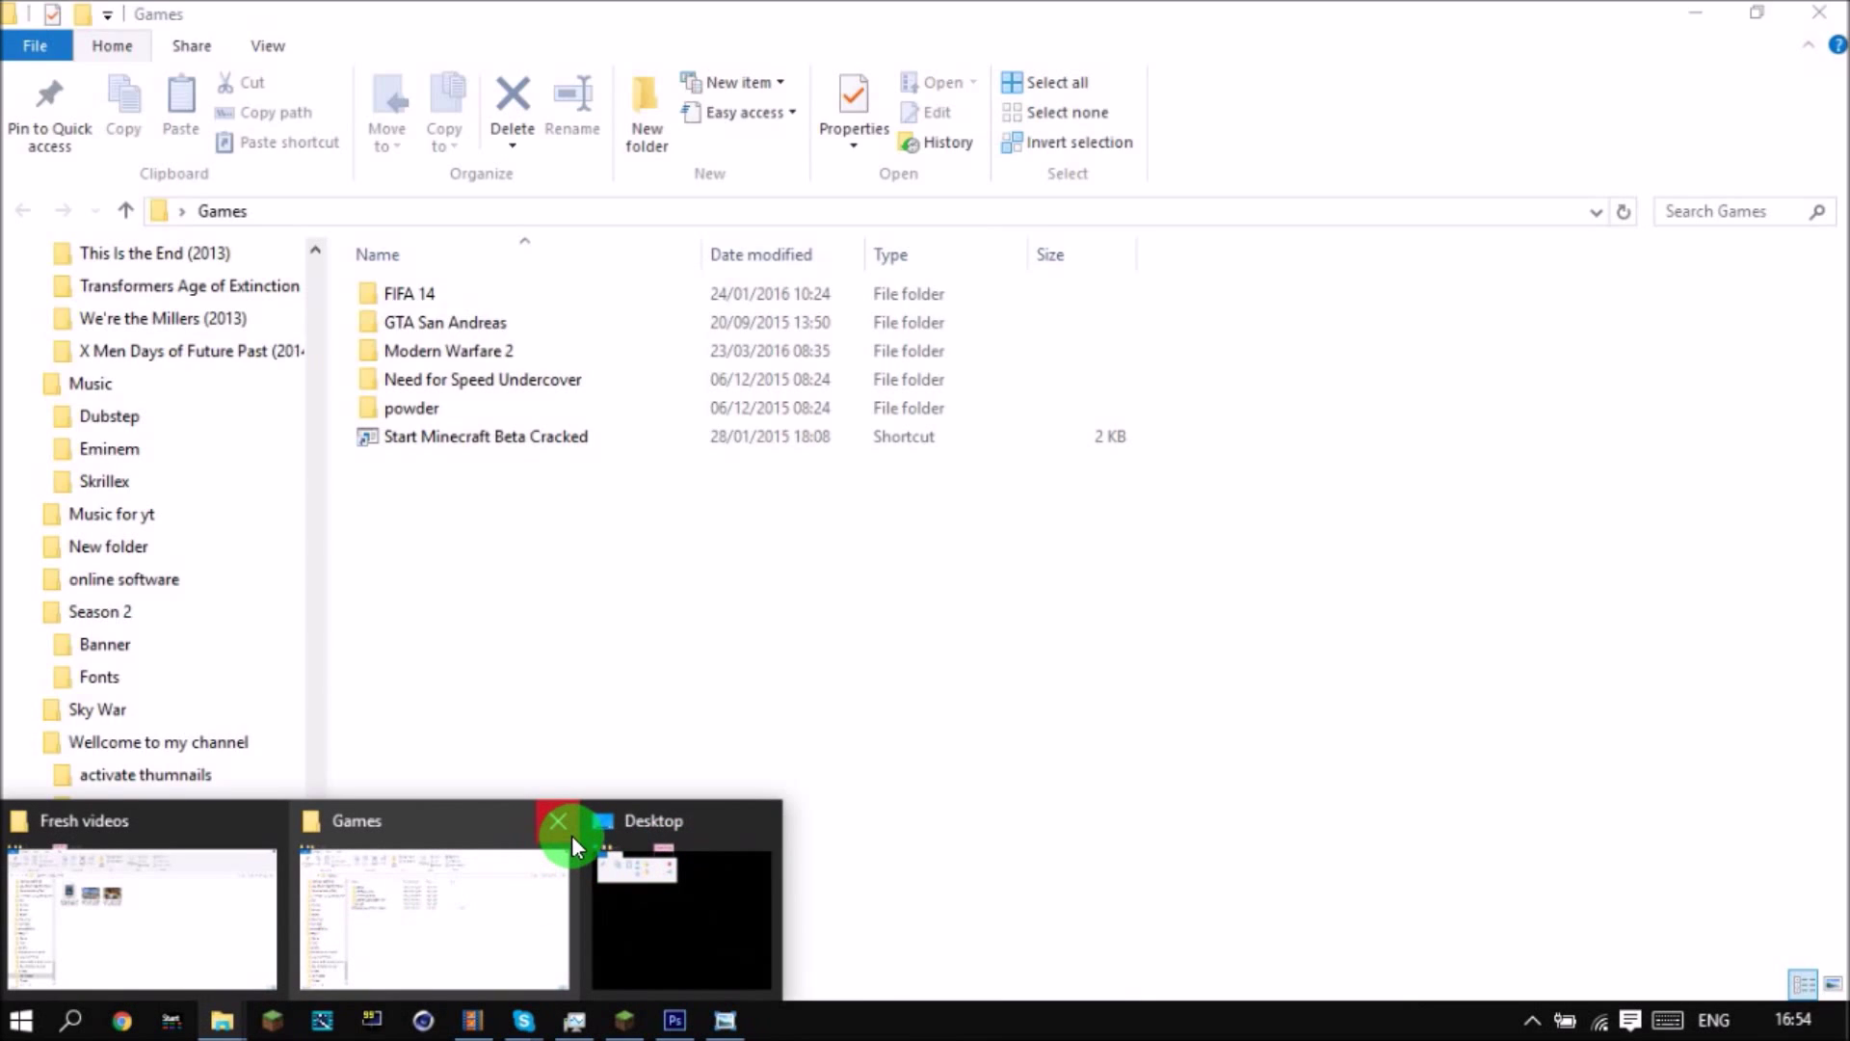
{"action": "left_click", "coordinate": [571, 836]}
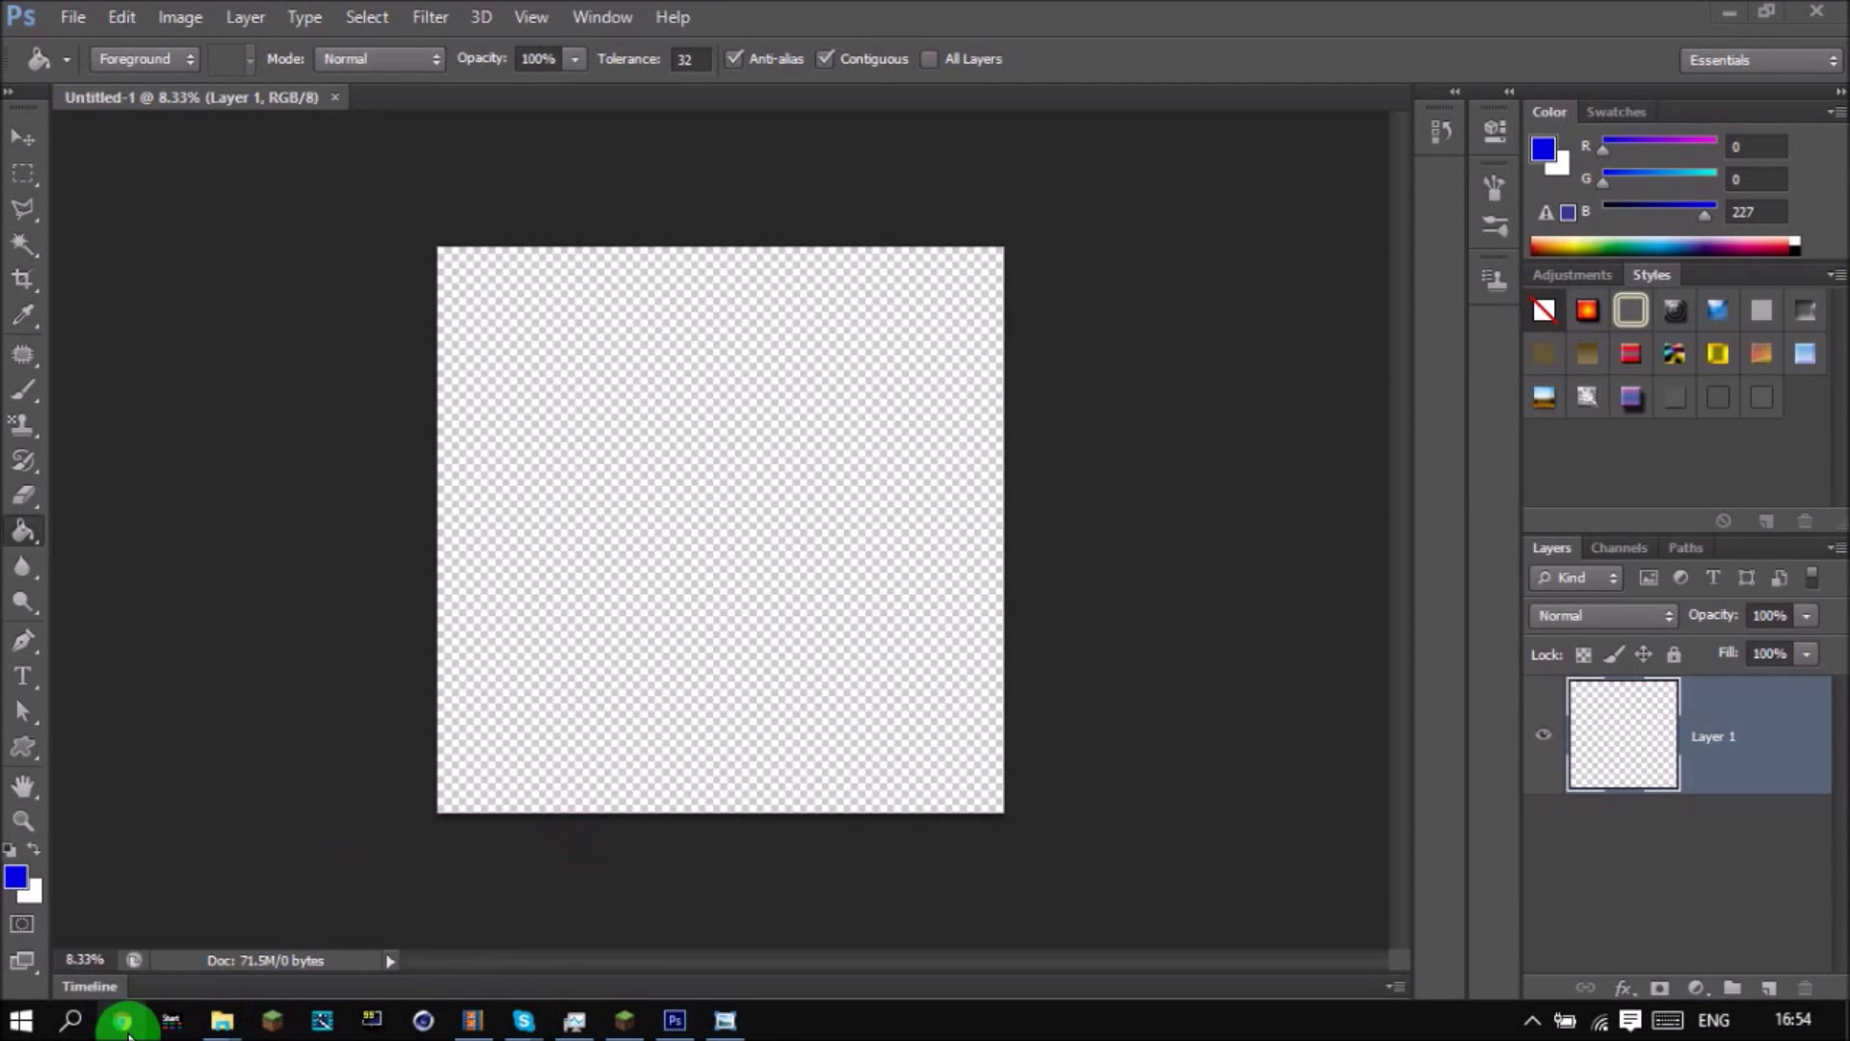
Search Google for 'sun burst black and white' in a new Chrome tab and switch to image results.
{"action": "left_click", "coordinate": [170, 1002]}
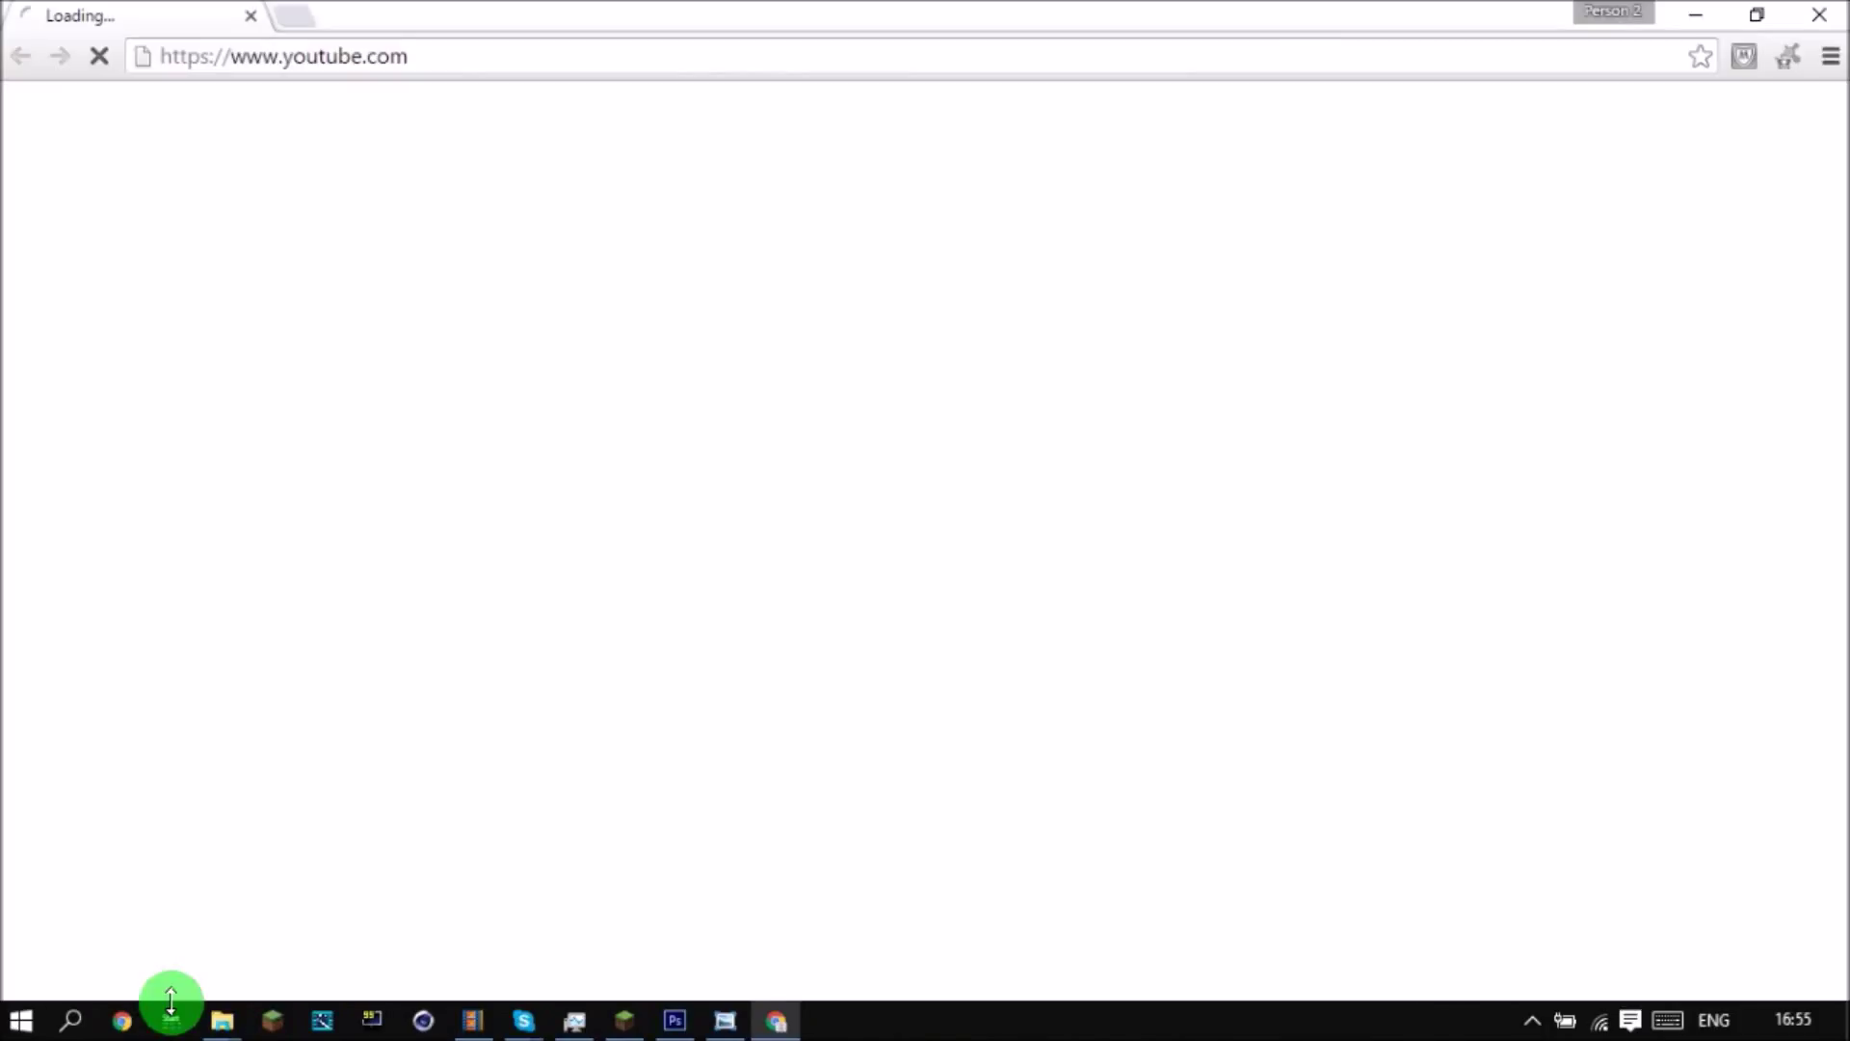
{"action": "left_click", "coordinate": [301, 21]}
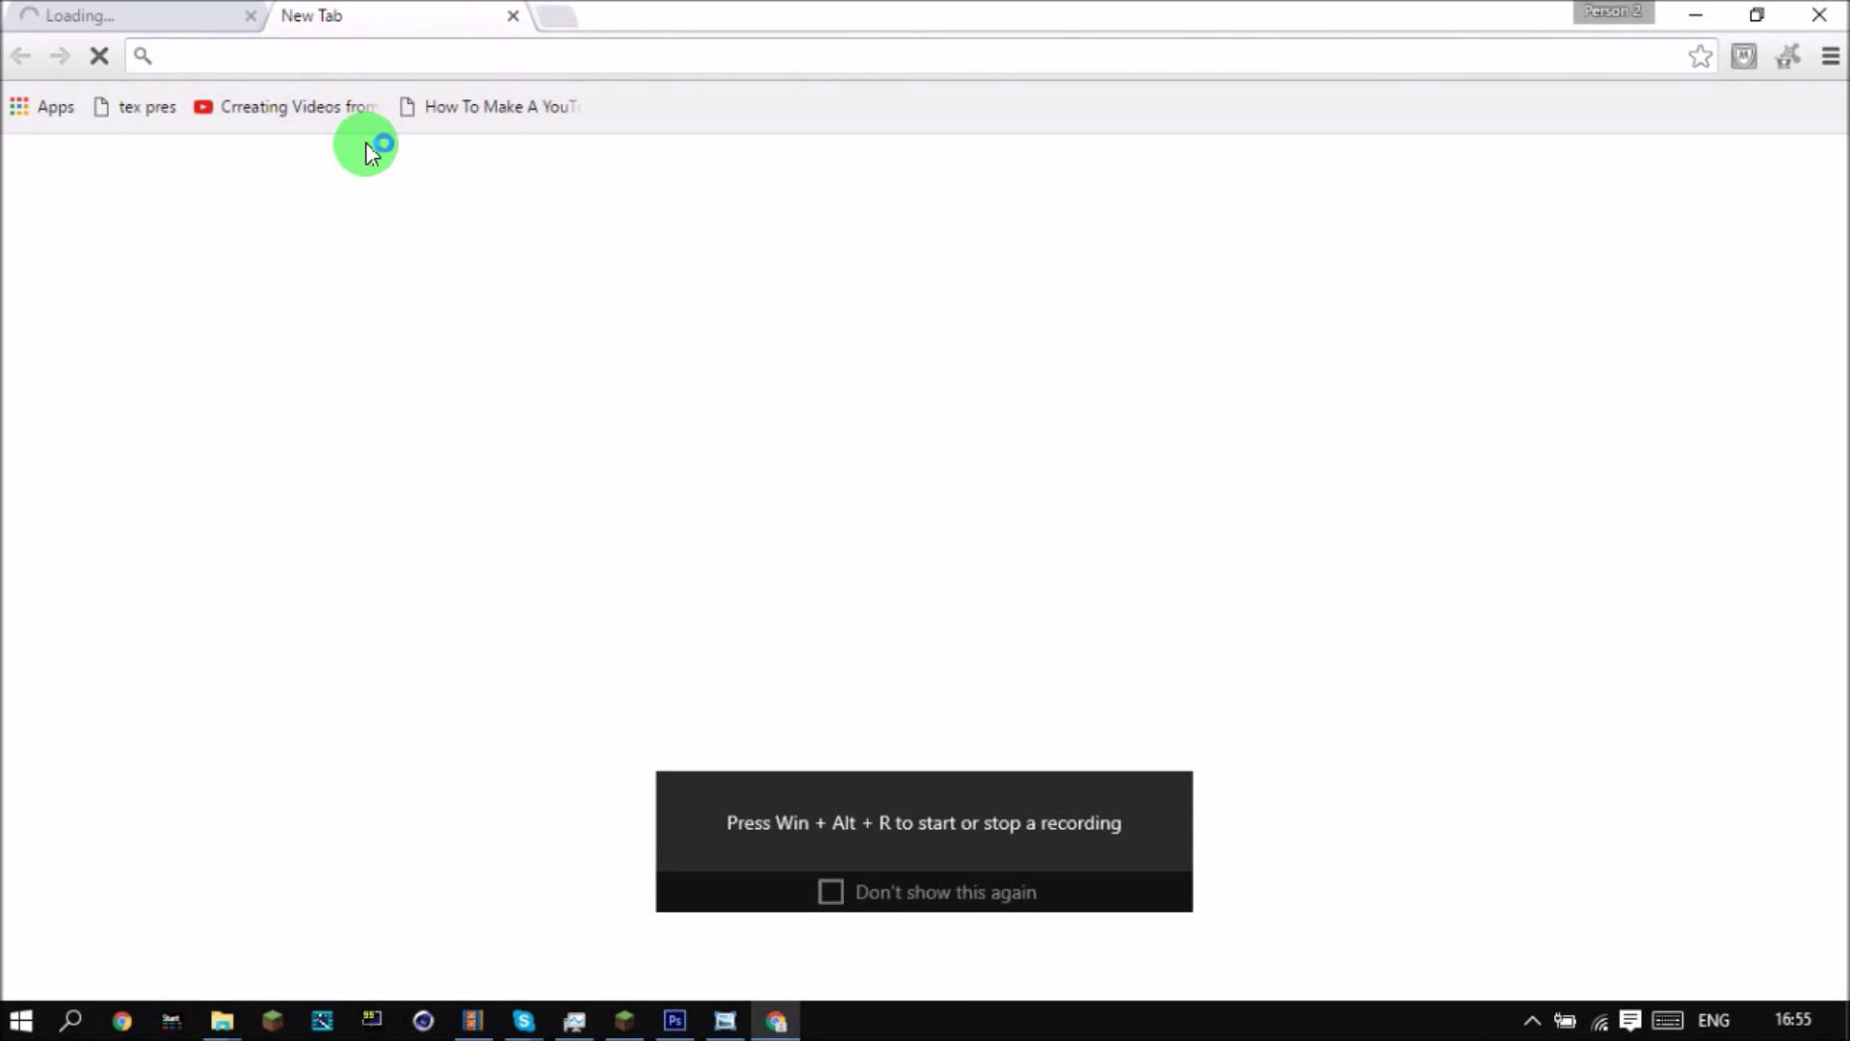
{"action": "type", "text": "sun b"}
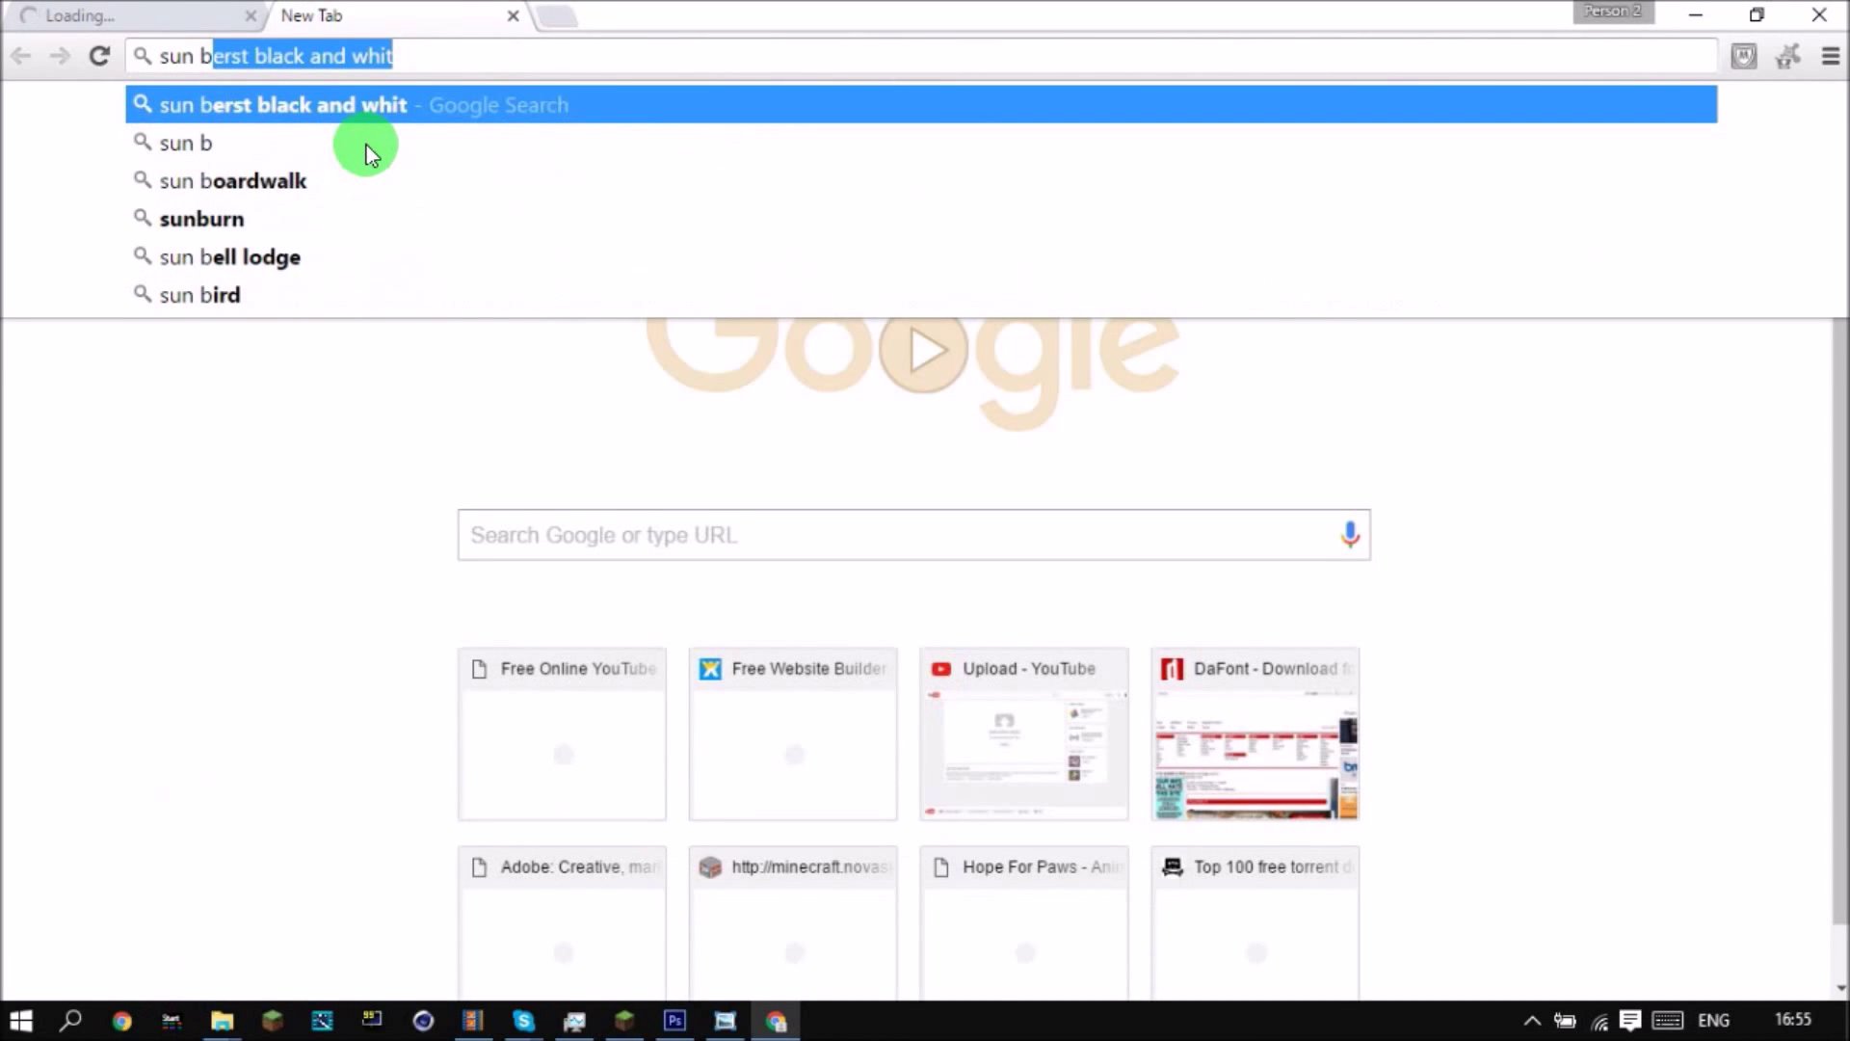
{"action": "type", "text": "urst black and whit"}
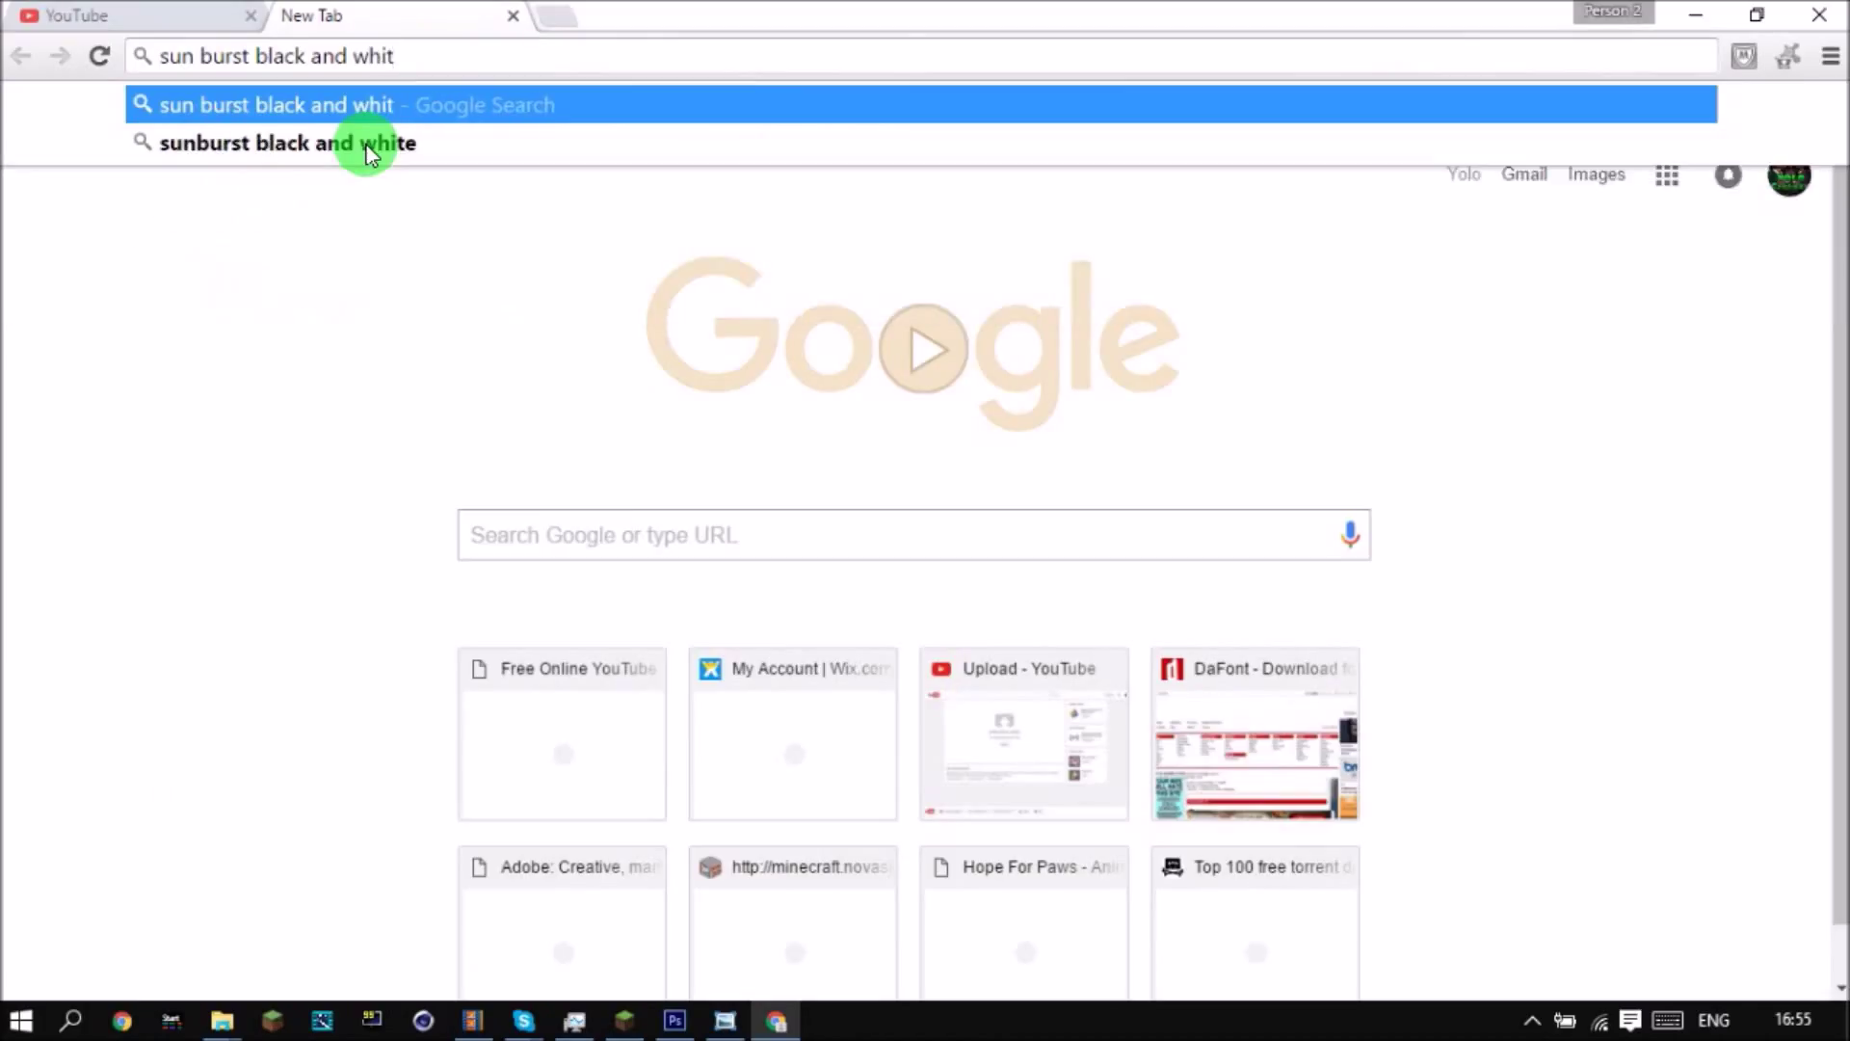
{"action": "key", "text": "Return"}
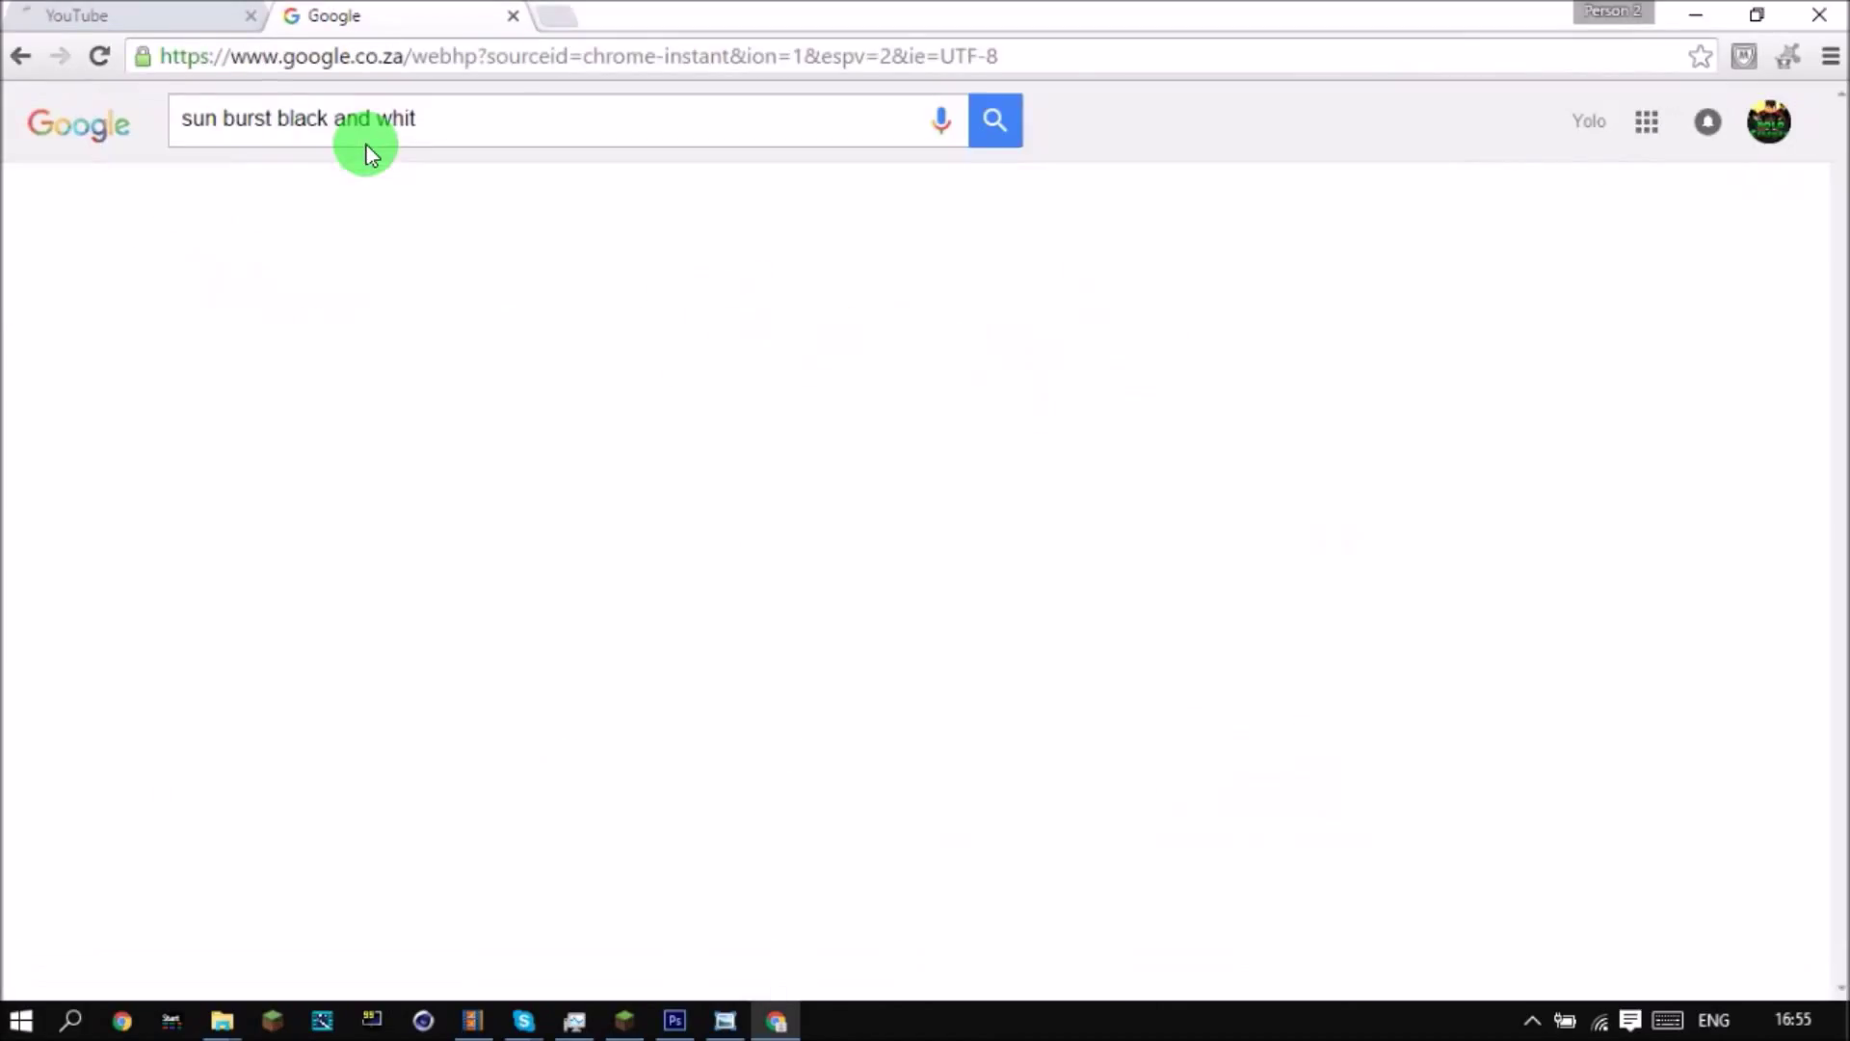
{"action": "left_click", "coordinate": [279, 205]}
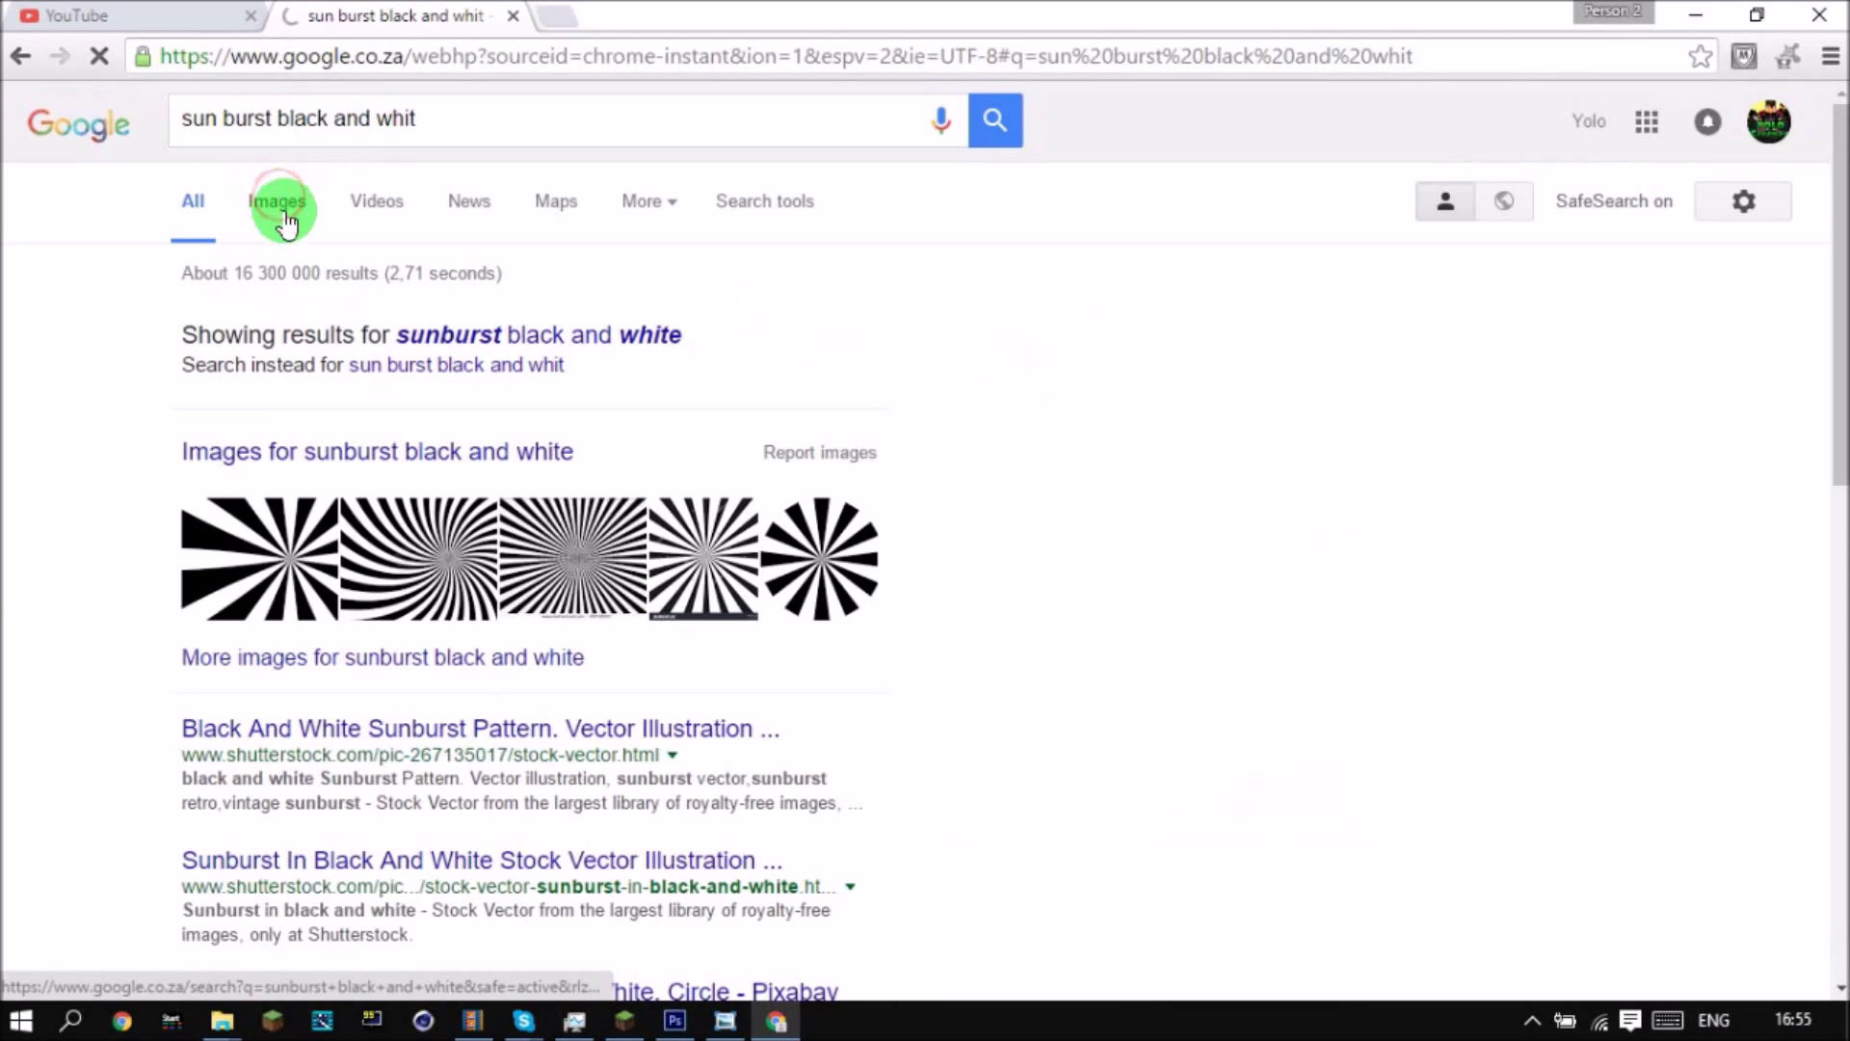
Browse the Google Images results for a suitable black-and-white sunburst.
{"action": "left_click", "coordinate": [273, 214]}
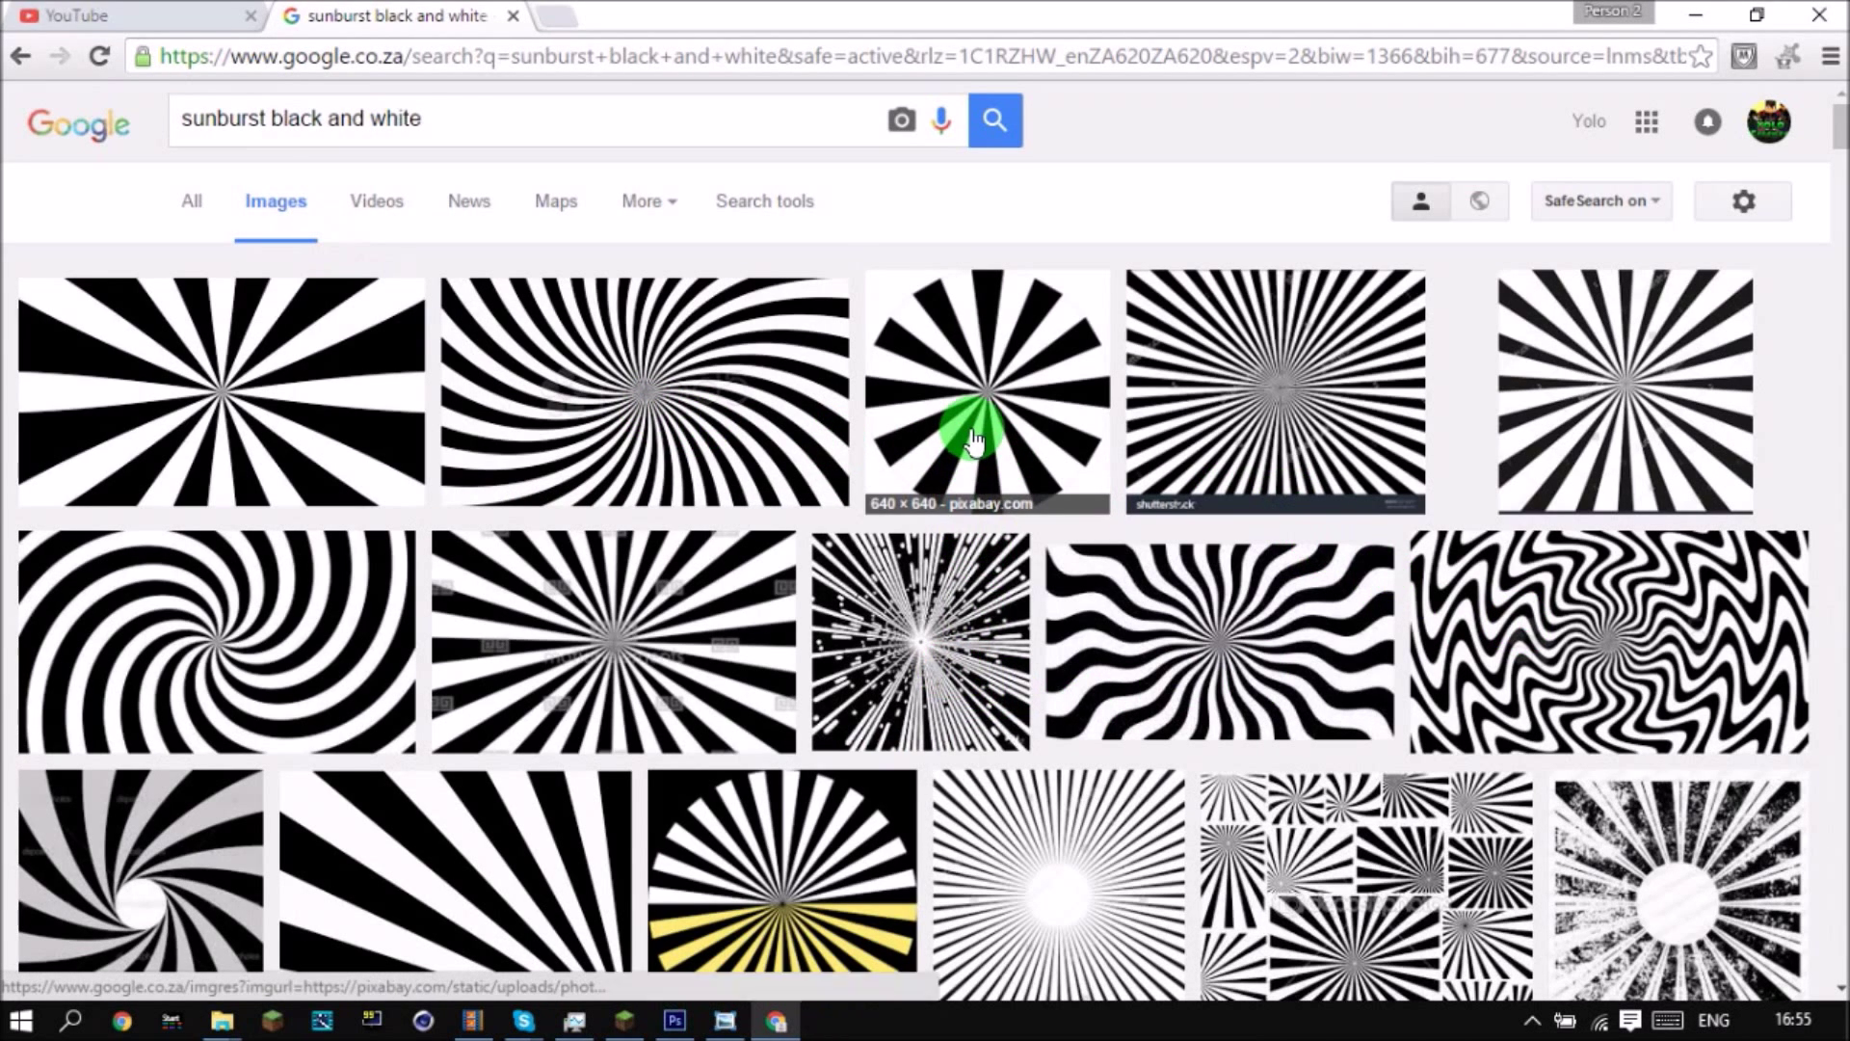
{"action": "scroll", "coordinate": [975, 435], "scroll_direction": "down", "scroll_amount": 3}
{"action": "scroll", "coordinate": [845, 503], "scroll_direction": "up", "scroll_amount": 3}
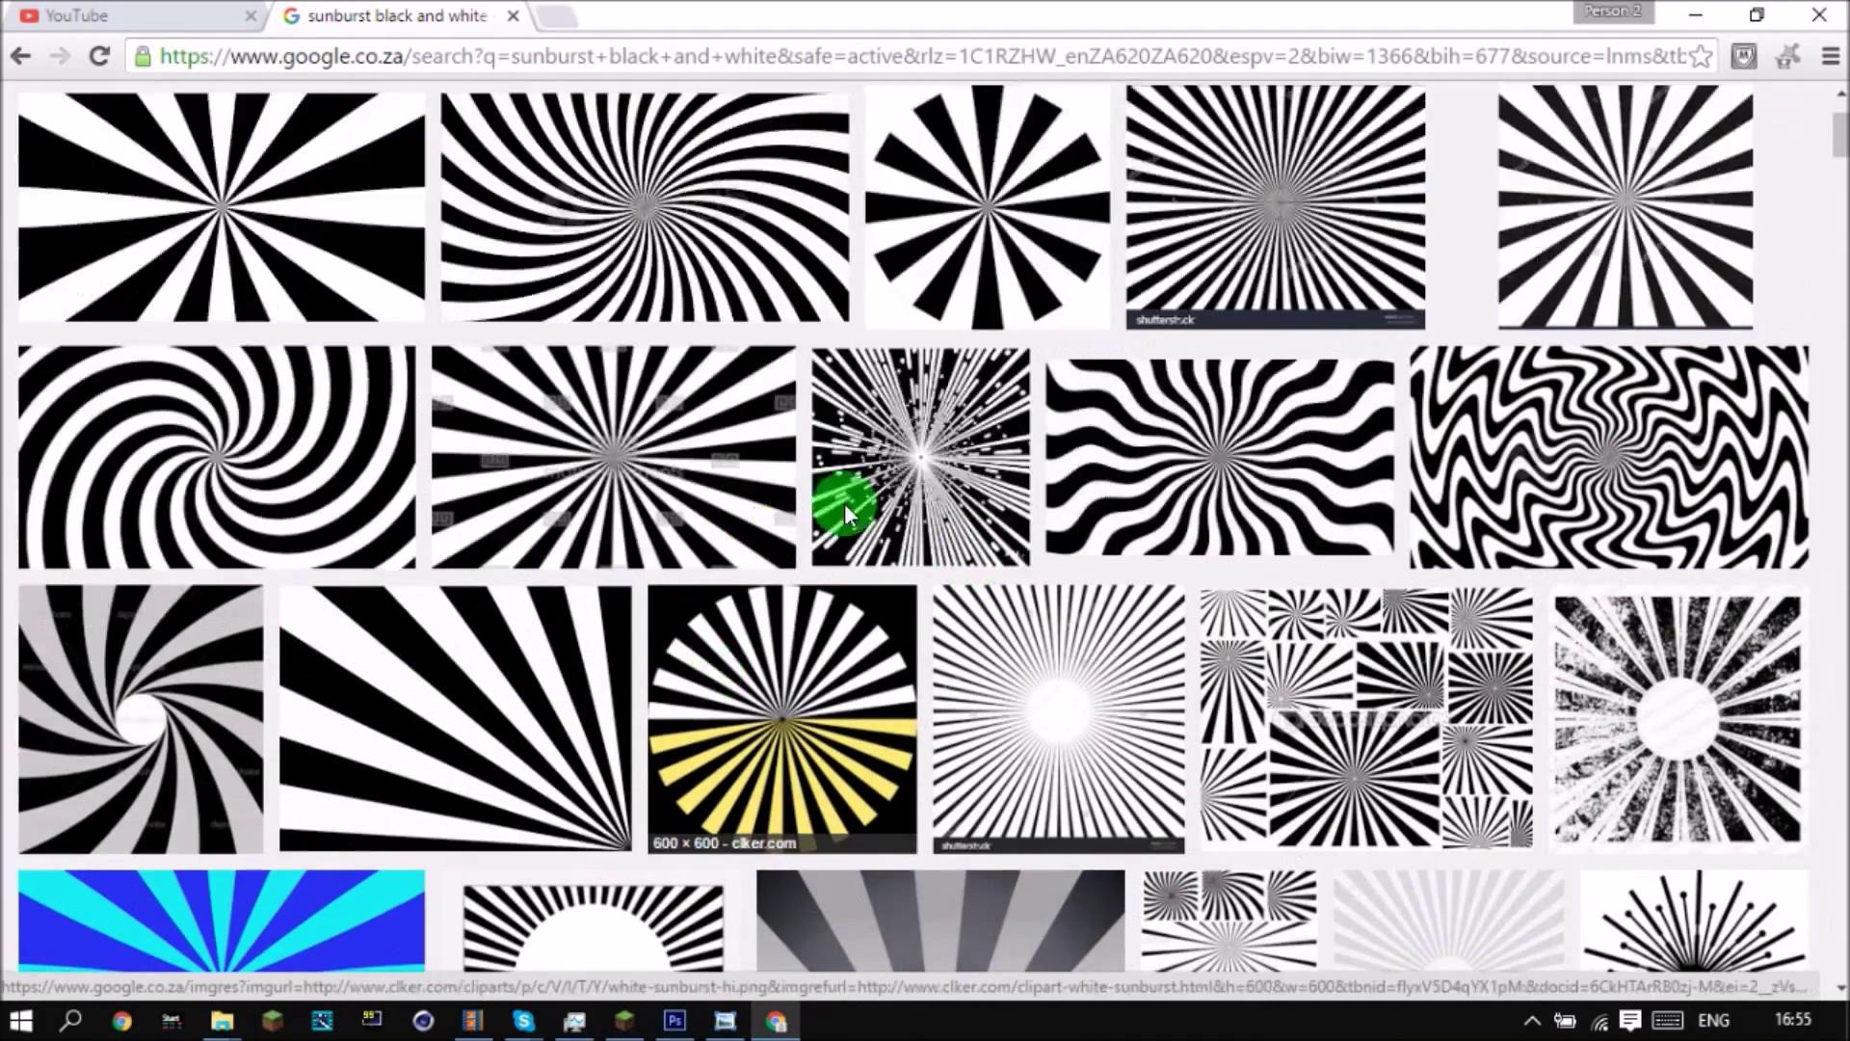
{"action": "scroll", "coordinate": [949, 414], "scroll_direction": "down", "scroll_amount": 3}
{"action": "scroll", "coordinate": [1076, 475], "scroll_direction": "down", "scroll_amount": 3}
{"action": "scroll", "coordinate": [1024, 488], "scroll_direction": "down", "scroll_amount": 3}
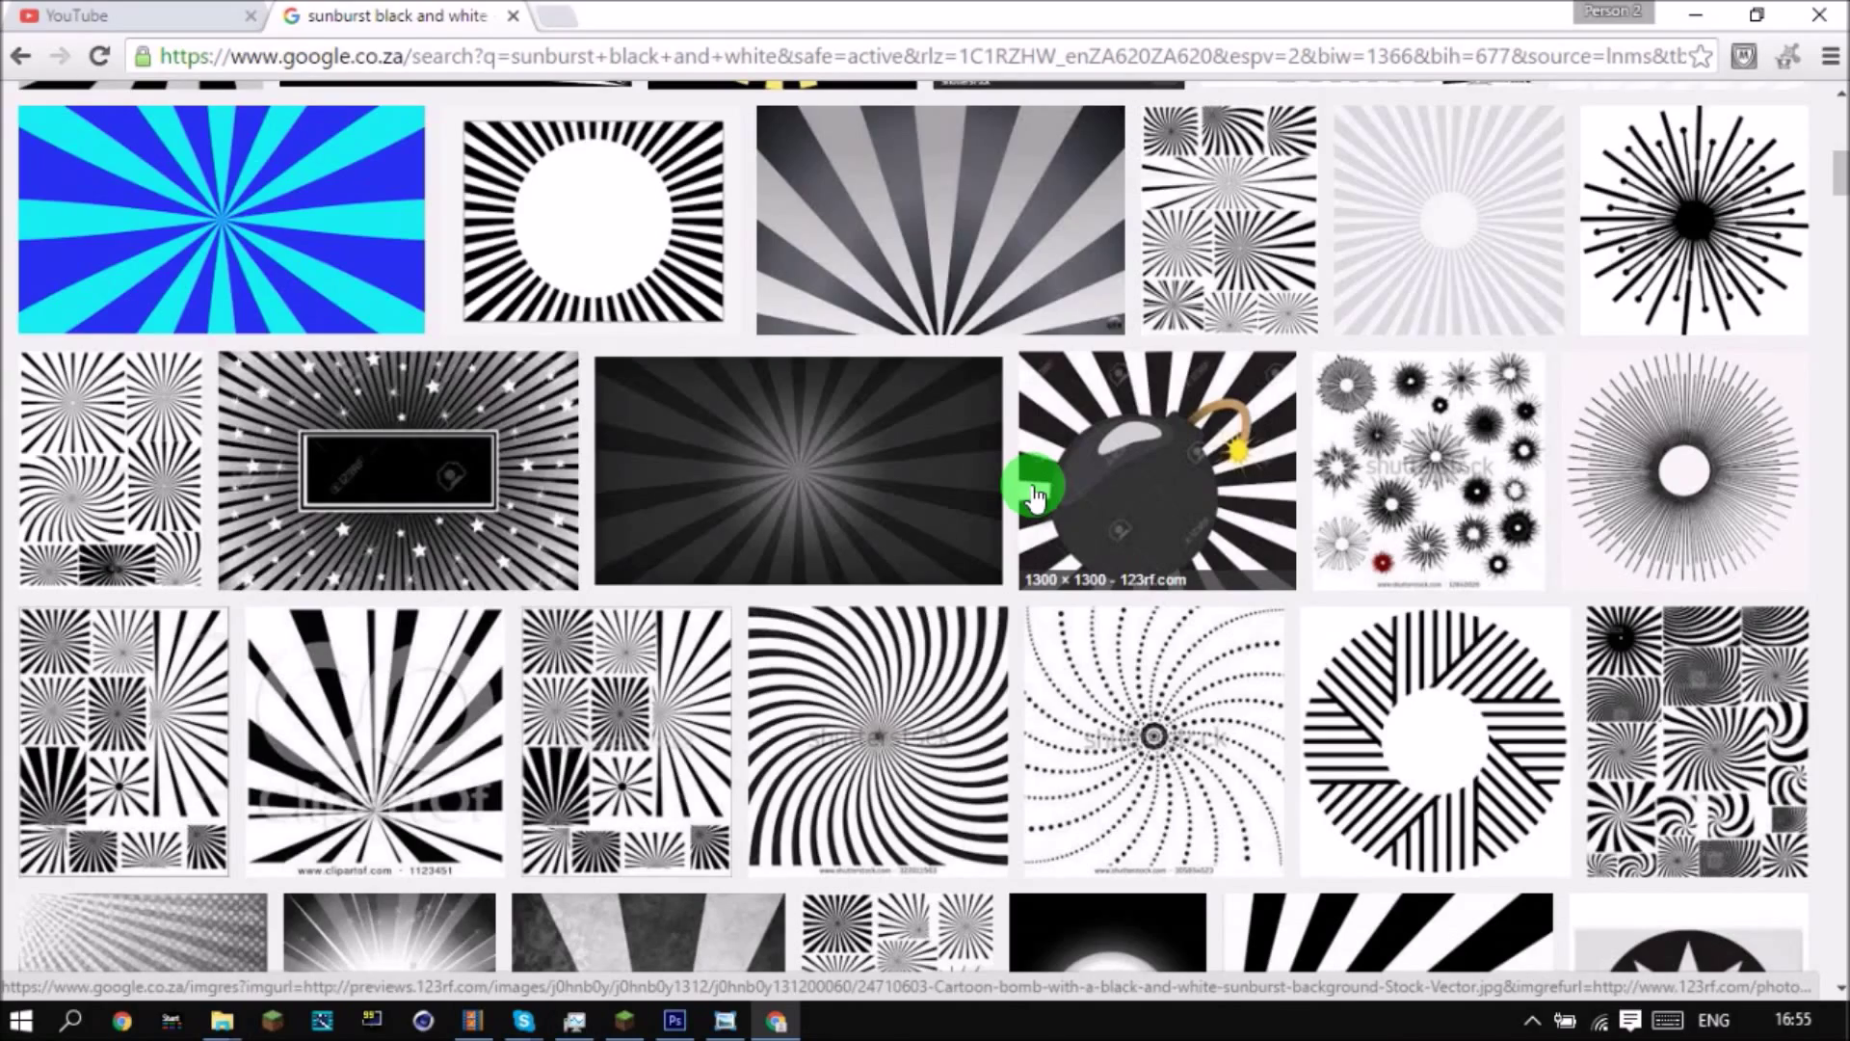
{"action": "scroll", "coordinate": [1029, 486], "scroll_direction": "down", "scroll_amount": 3}
{"action": "scroll", "coordinate": [194, 276], "scroll_direction": "up", "scroll_amount": 3}
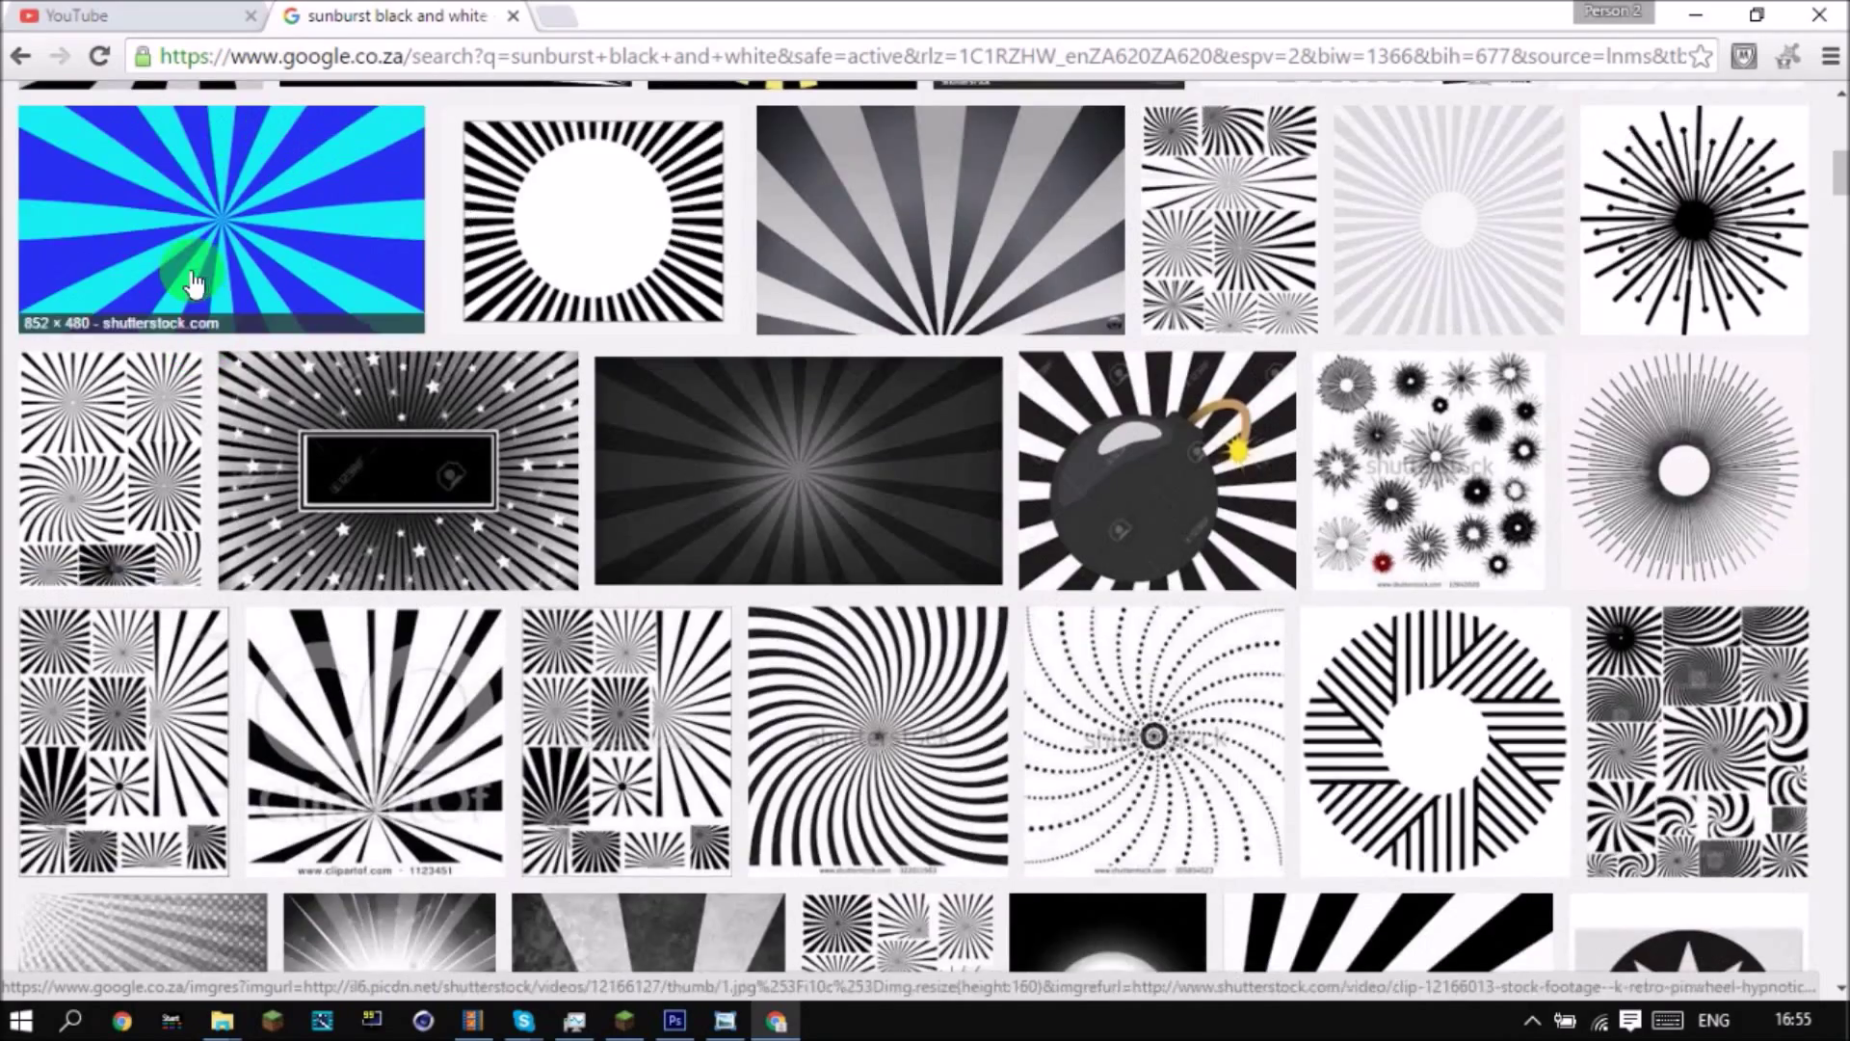
{"action": "scroll", "coordinate": [193, 276], "scroll_direction": "up", "scroll_amount": 5}
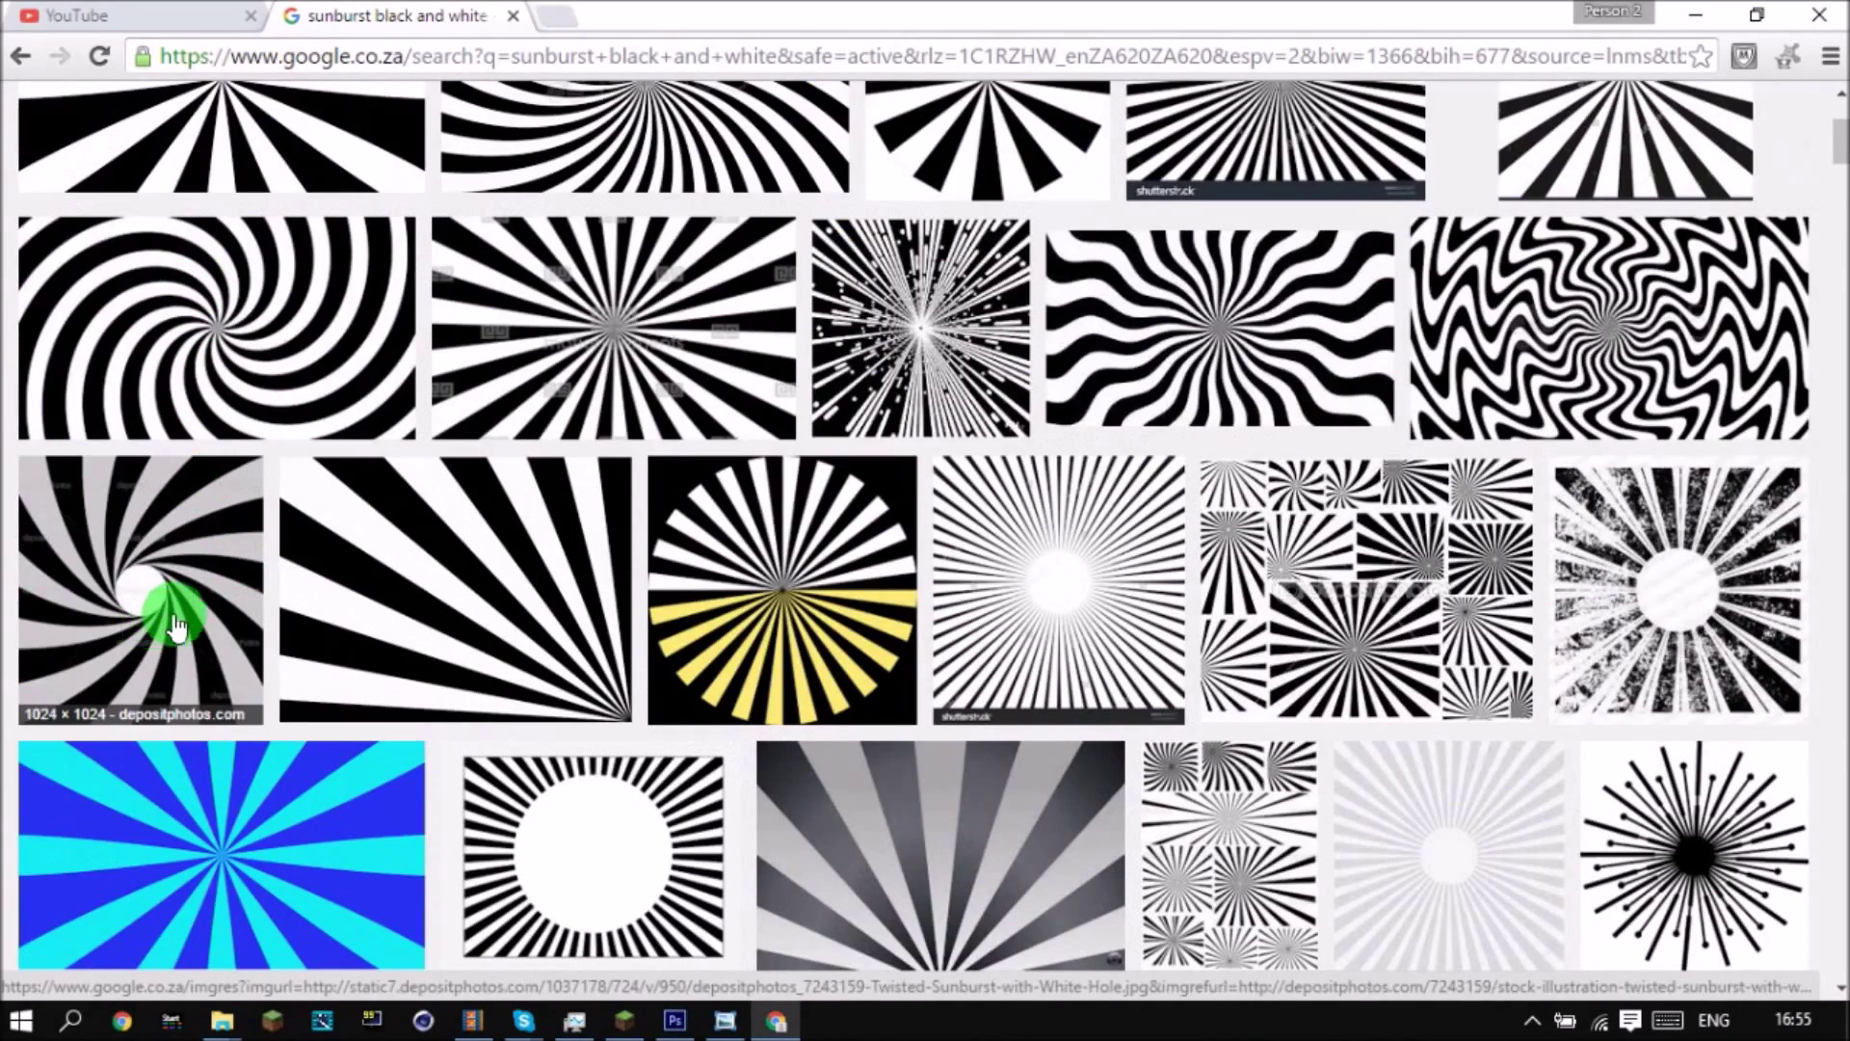
{"action": "scroll", "coordinate": [465, 520], "scroll_direction": "up", "scroll_amount": 3}
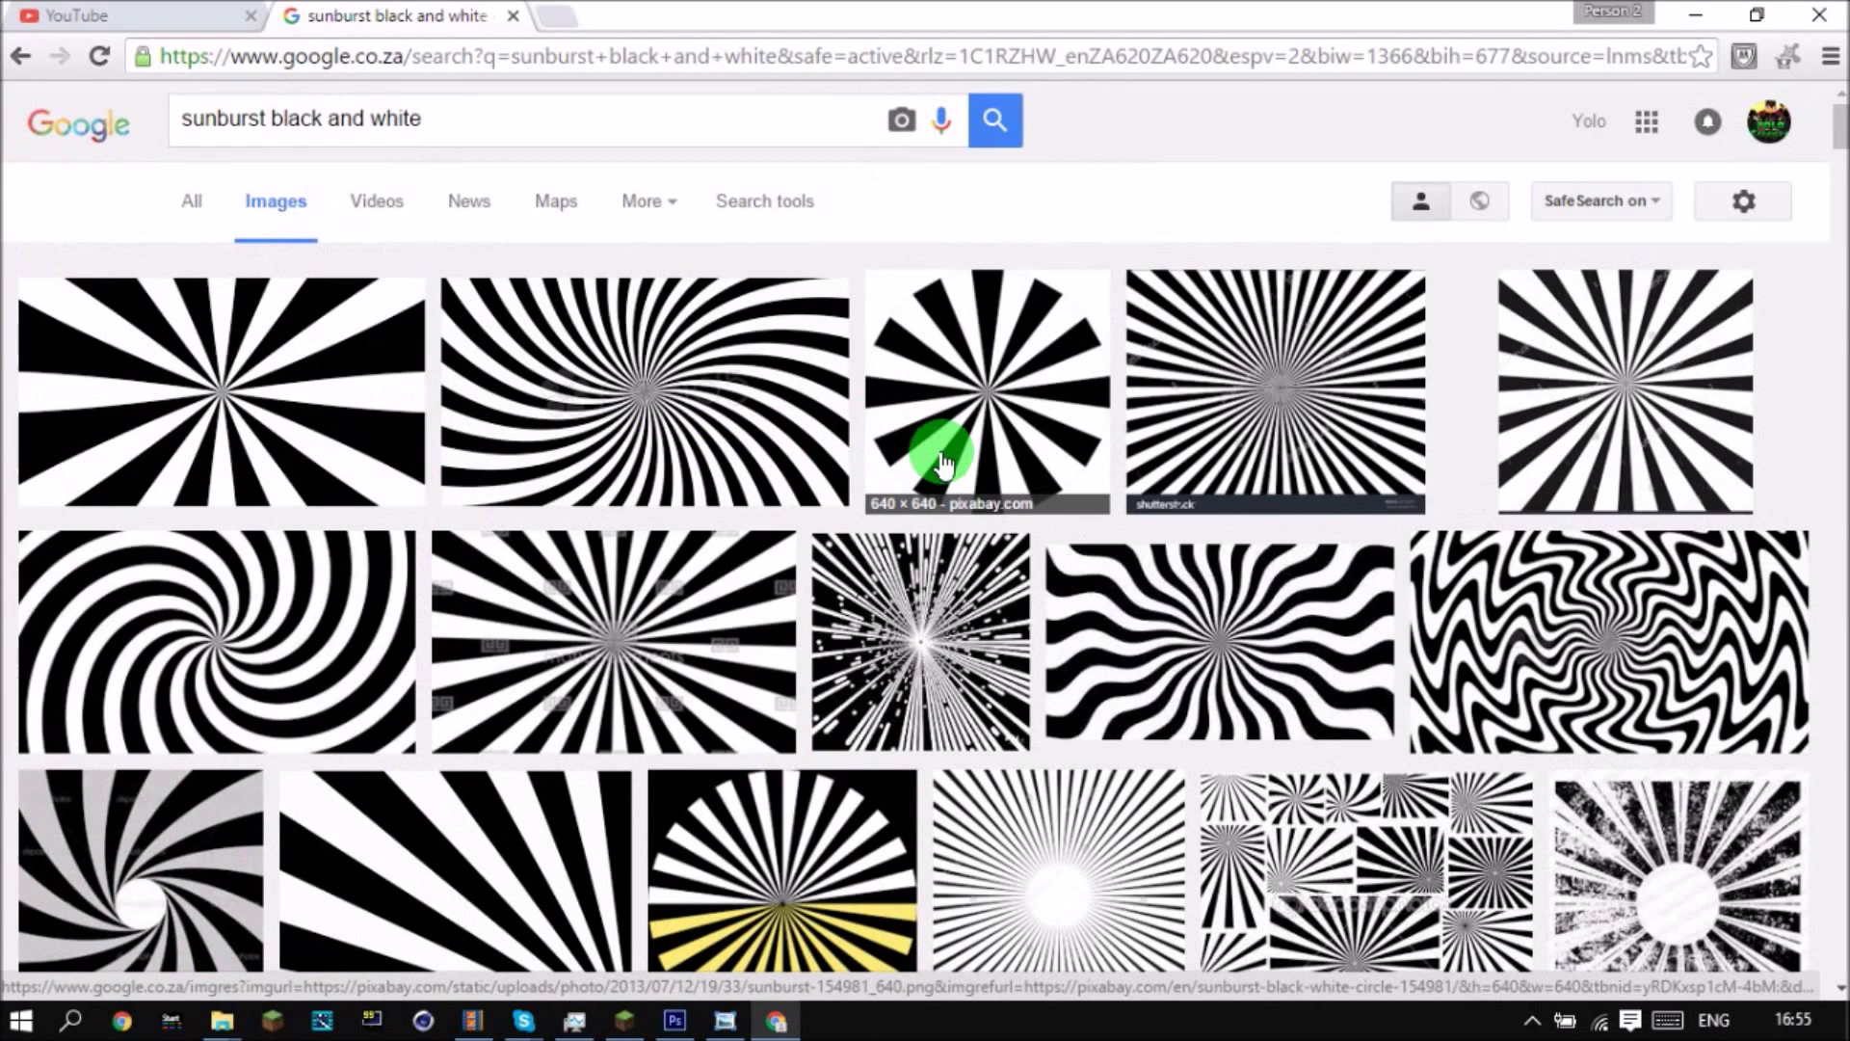
{"action": "scroll", "coordinate": [943, 462], "scroll_direction": "down", "scroll_amount": 5}
{"action": "scroll", "coordinate": [939, 412], "scroll_direction": "up", "scroll_amount": 2}
{"action": "scroll", "coordinate": [939, 412], "scroll_direction": "down", "scroll_amount": 2}
{"action": "scroll", "coordinate": [939, 412], "scroll_direction": "down", "scroll_amount": 6}
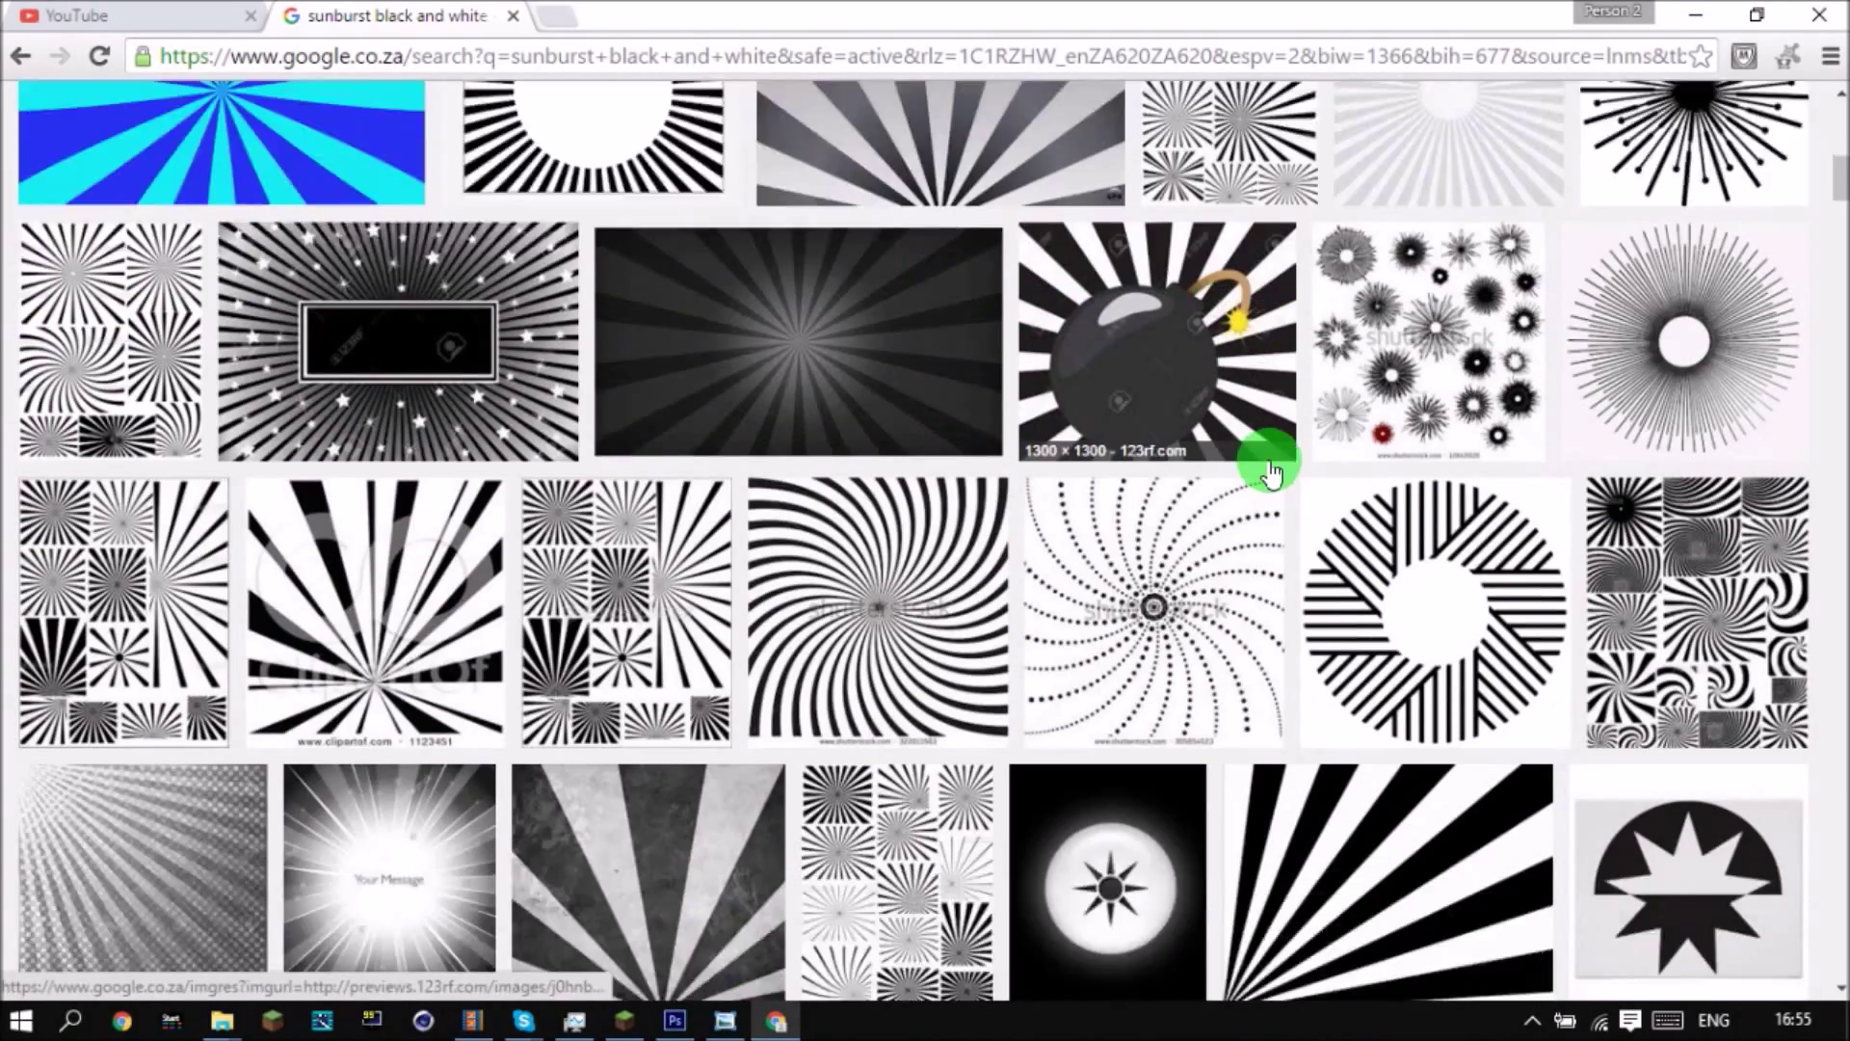
{"action": "scroll", "coordinate": [1270, 472], "scroll_direction": "down", "scroll_amount": 3}
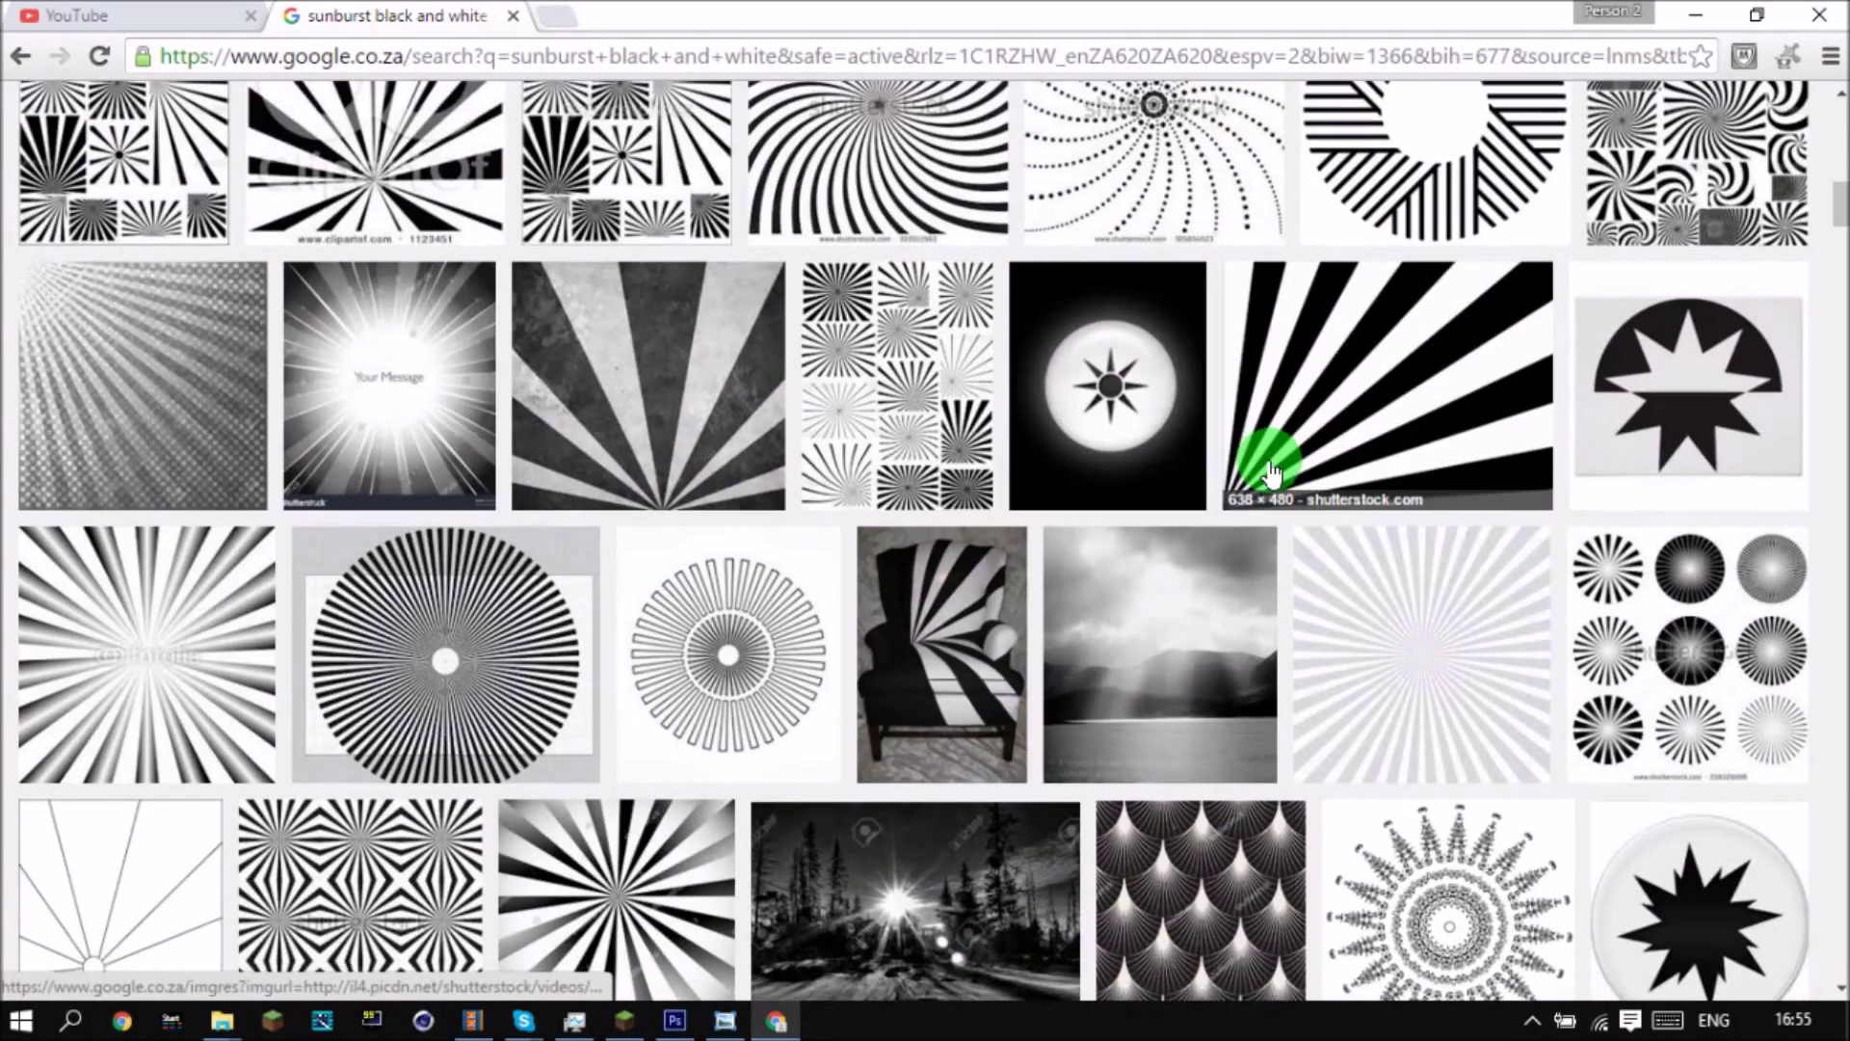
{"action": "scroll", "coordinate": [1269, 462], "scroll_direction": "down", "scroll_amount": 10}
{"action": "key", "text": "Home"}
{"action": "scroll", "coordinate": [1200, 452], "scroll_direction": "down", "scroll_amount": 16}
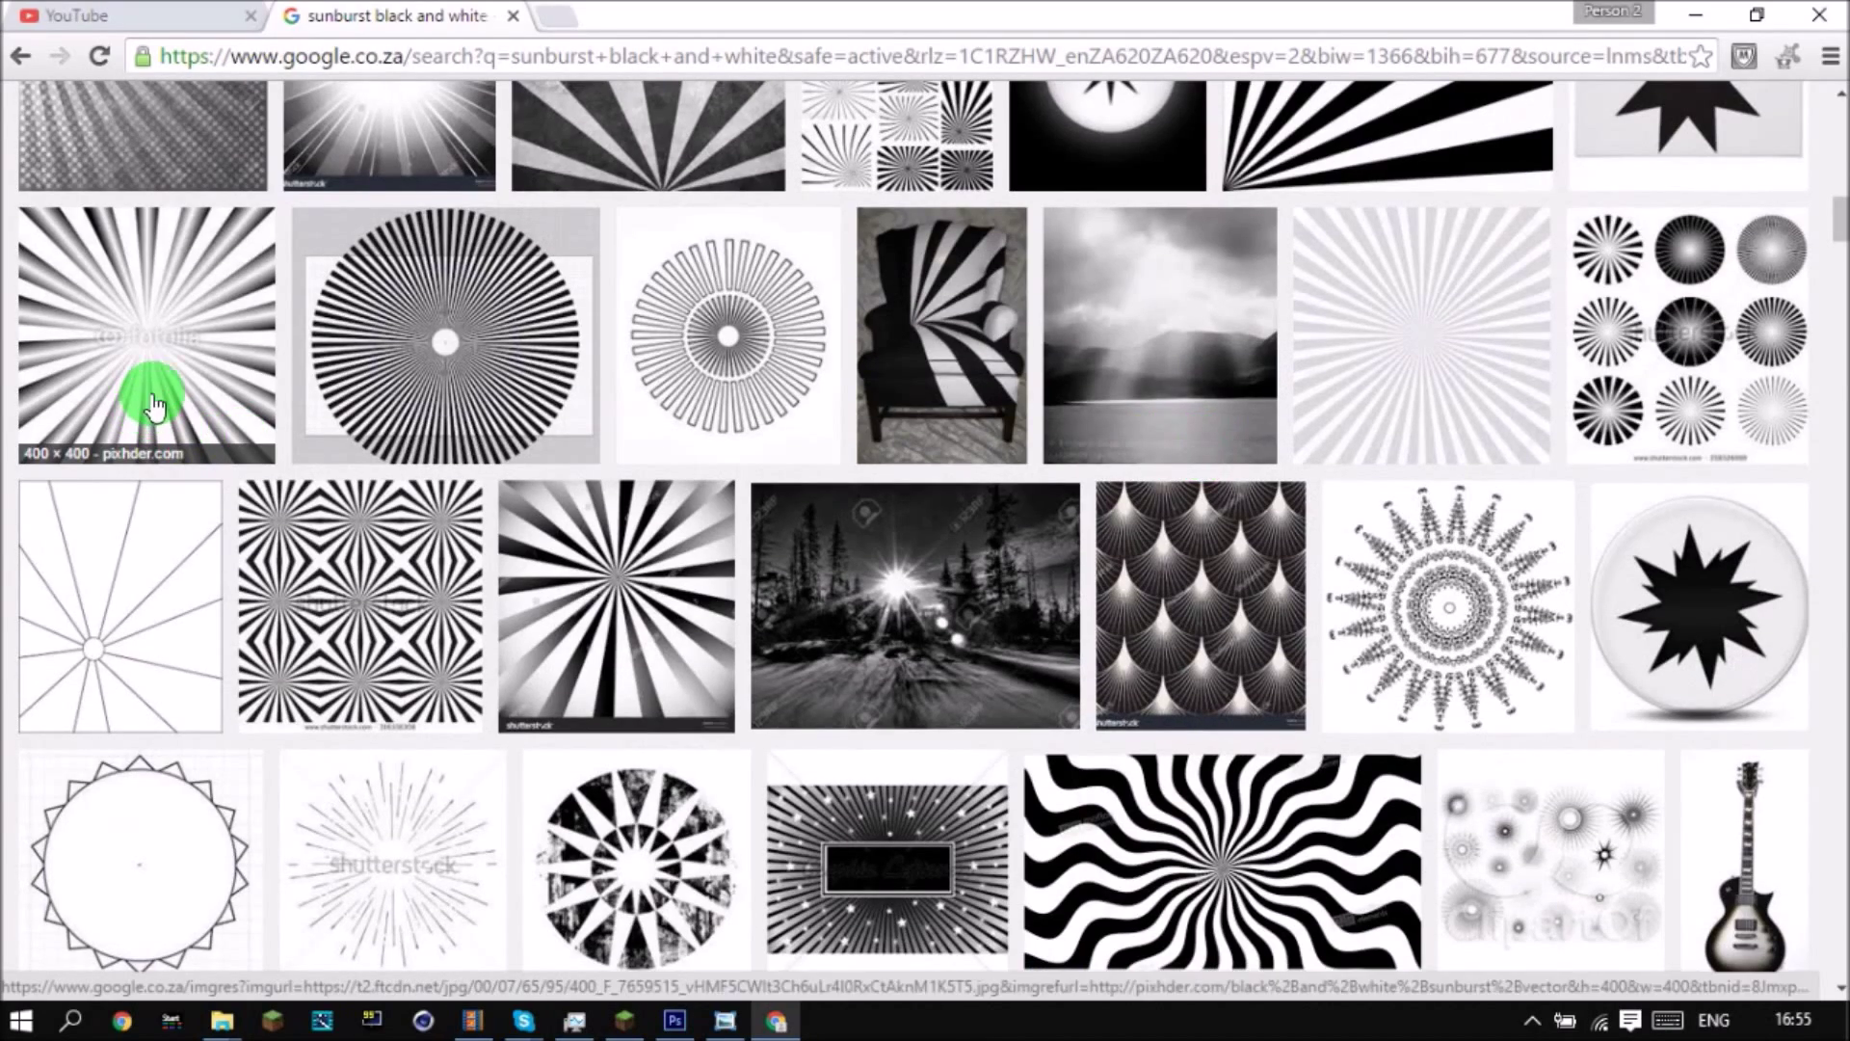
{"action": "scroll", "coordinate": [137, 383], "scroll_direction": "down", "scroll_amount": 3}
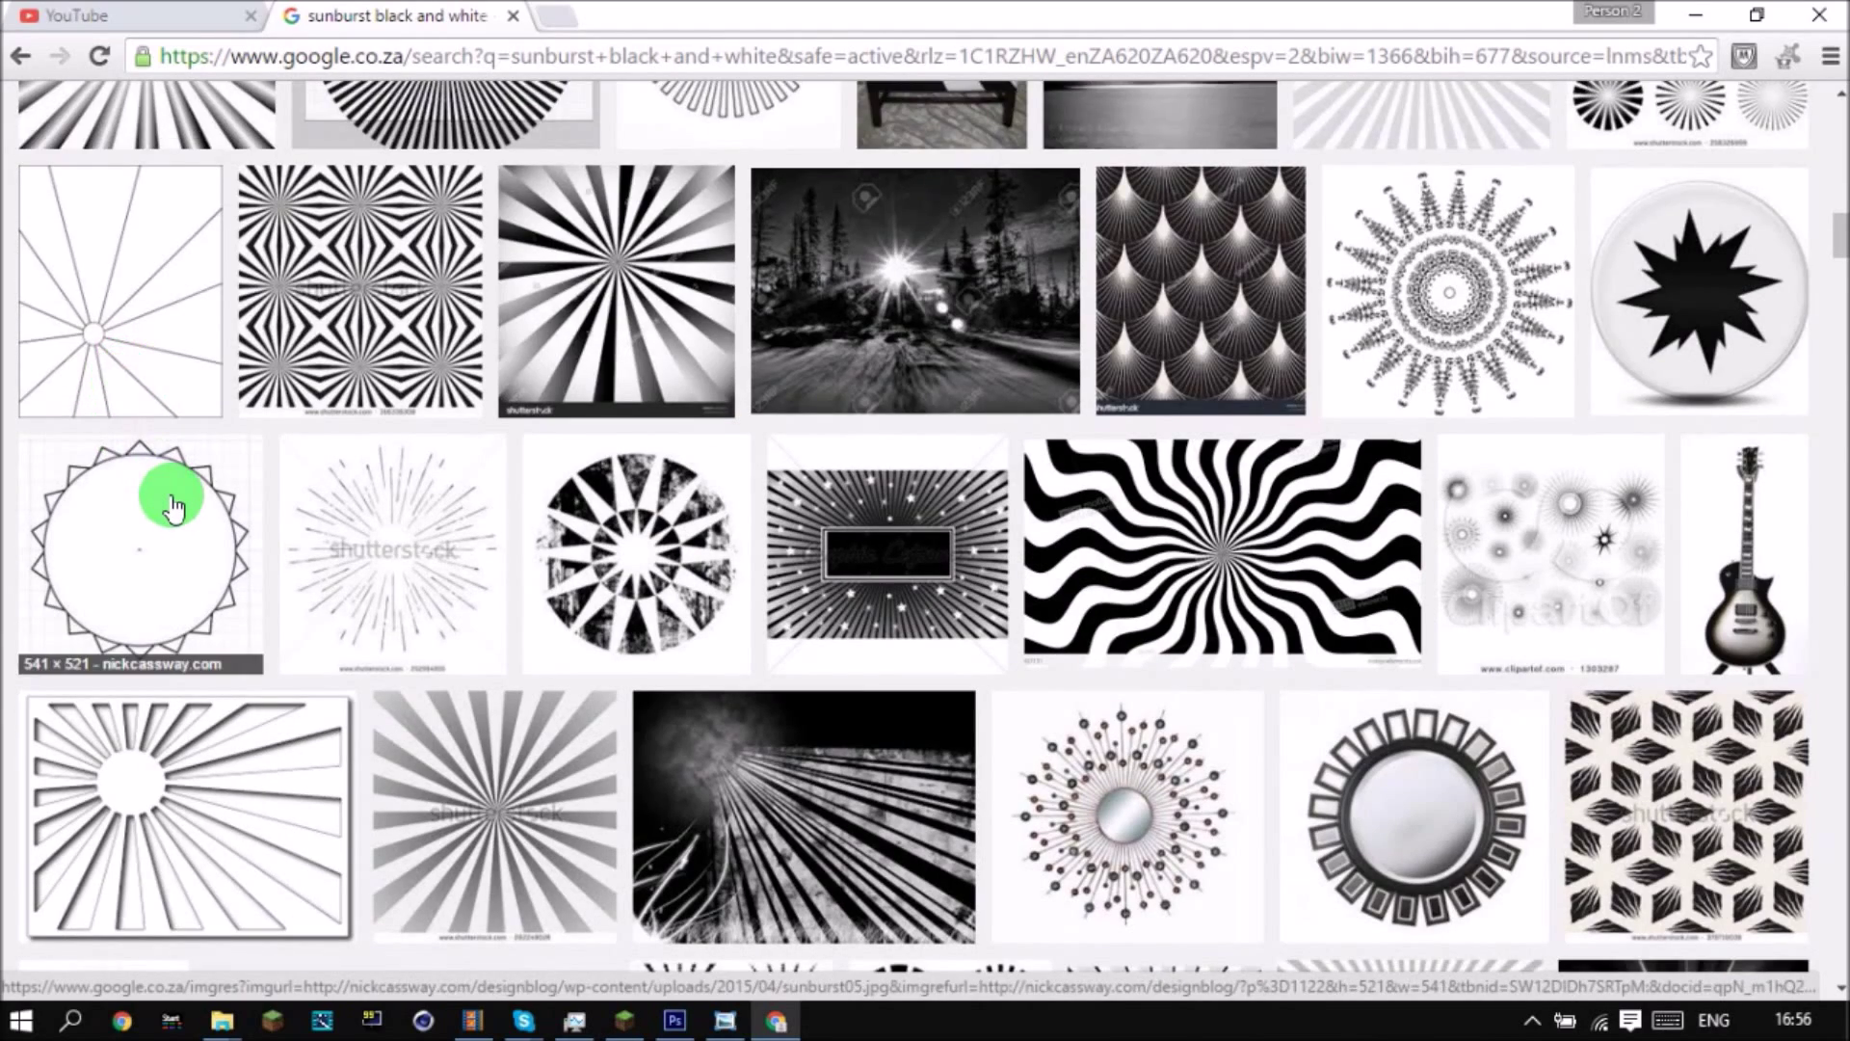
{"action": "scroll", "coordinate": [174, 506], "scroll_direction": "down", "scroll_amount": 3}
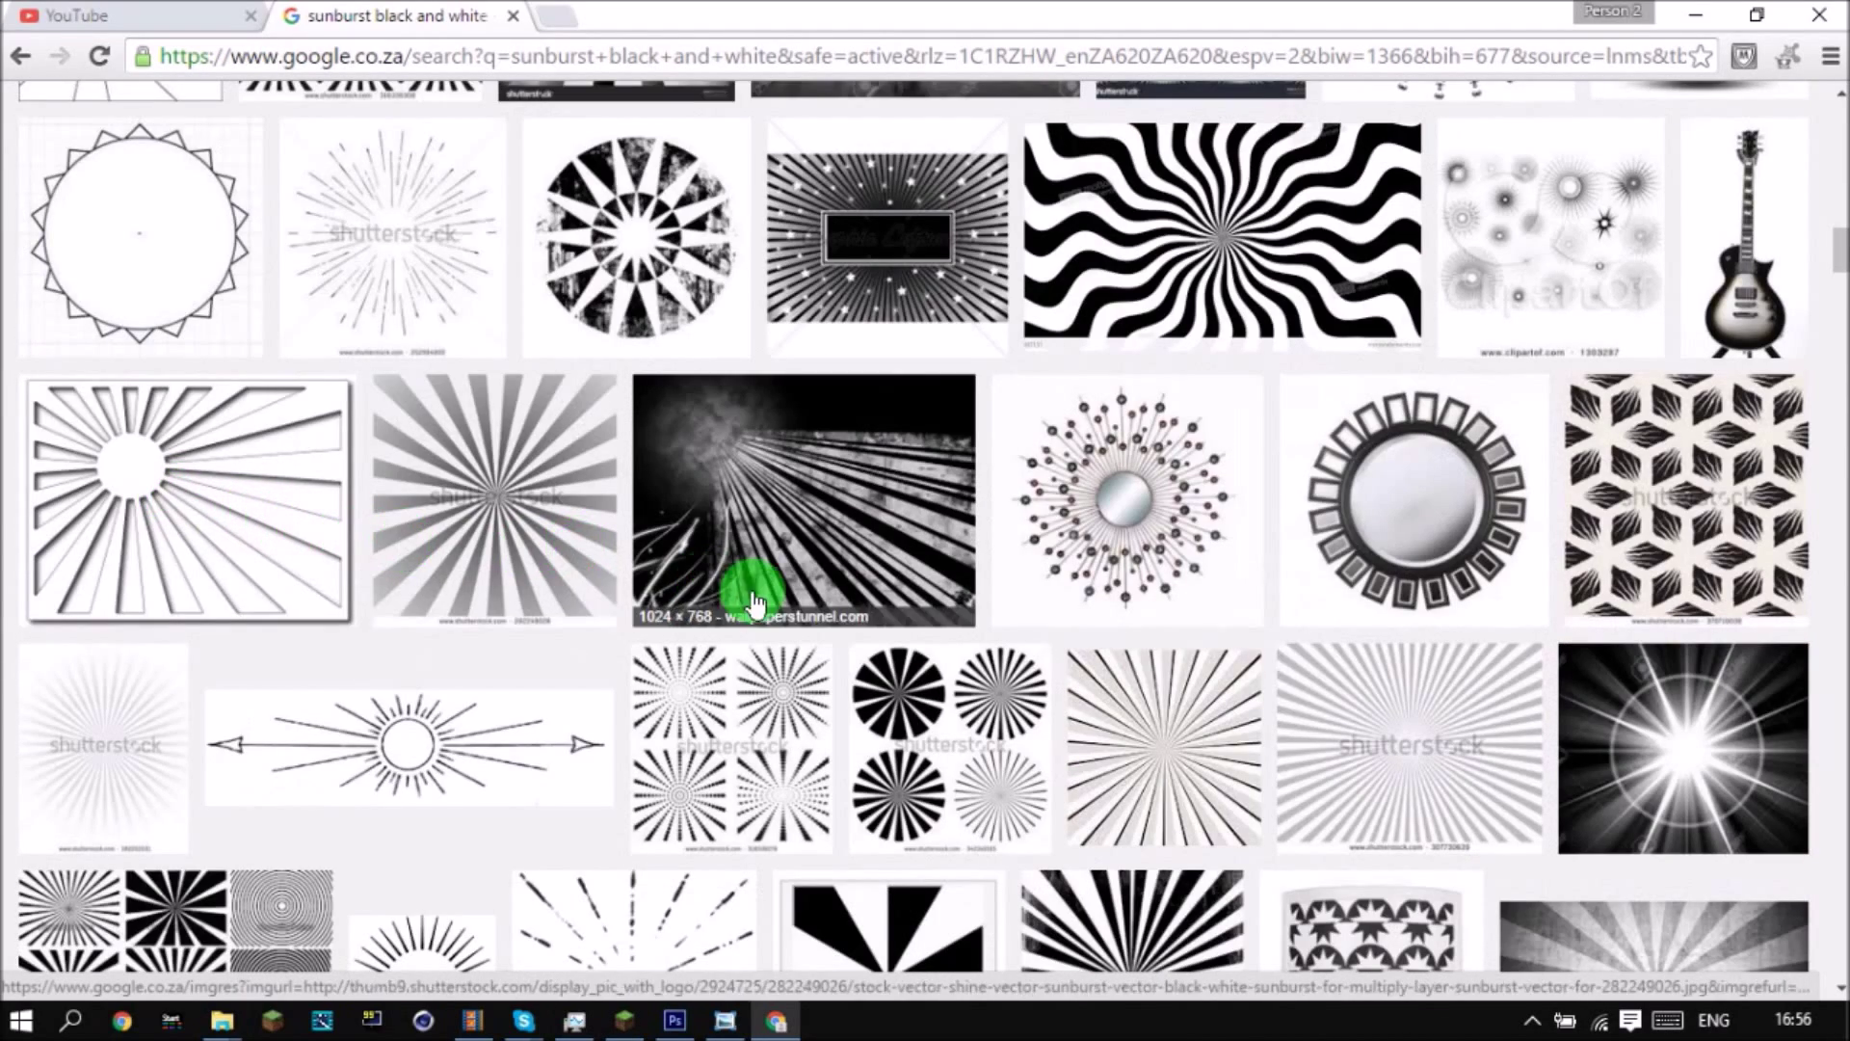
{"action": "scroll", "coordinate": [761, 607], "scroll_direction": "down", "scroll_amount": 3}
{"action": "scroll", "coordinate": [847, 651], "scroll_direction": "down", "scroll_amount": 3}
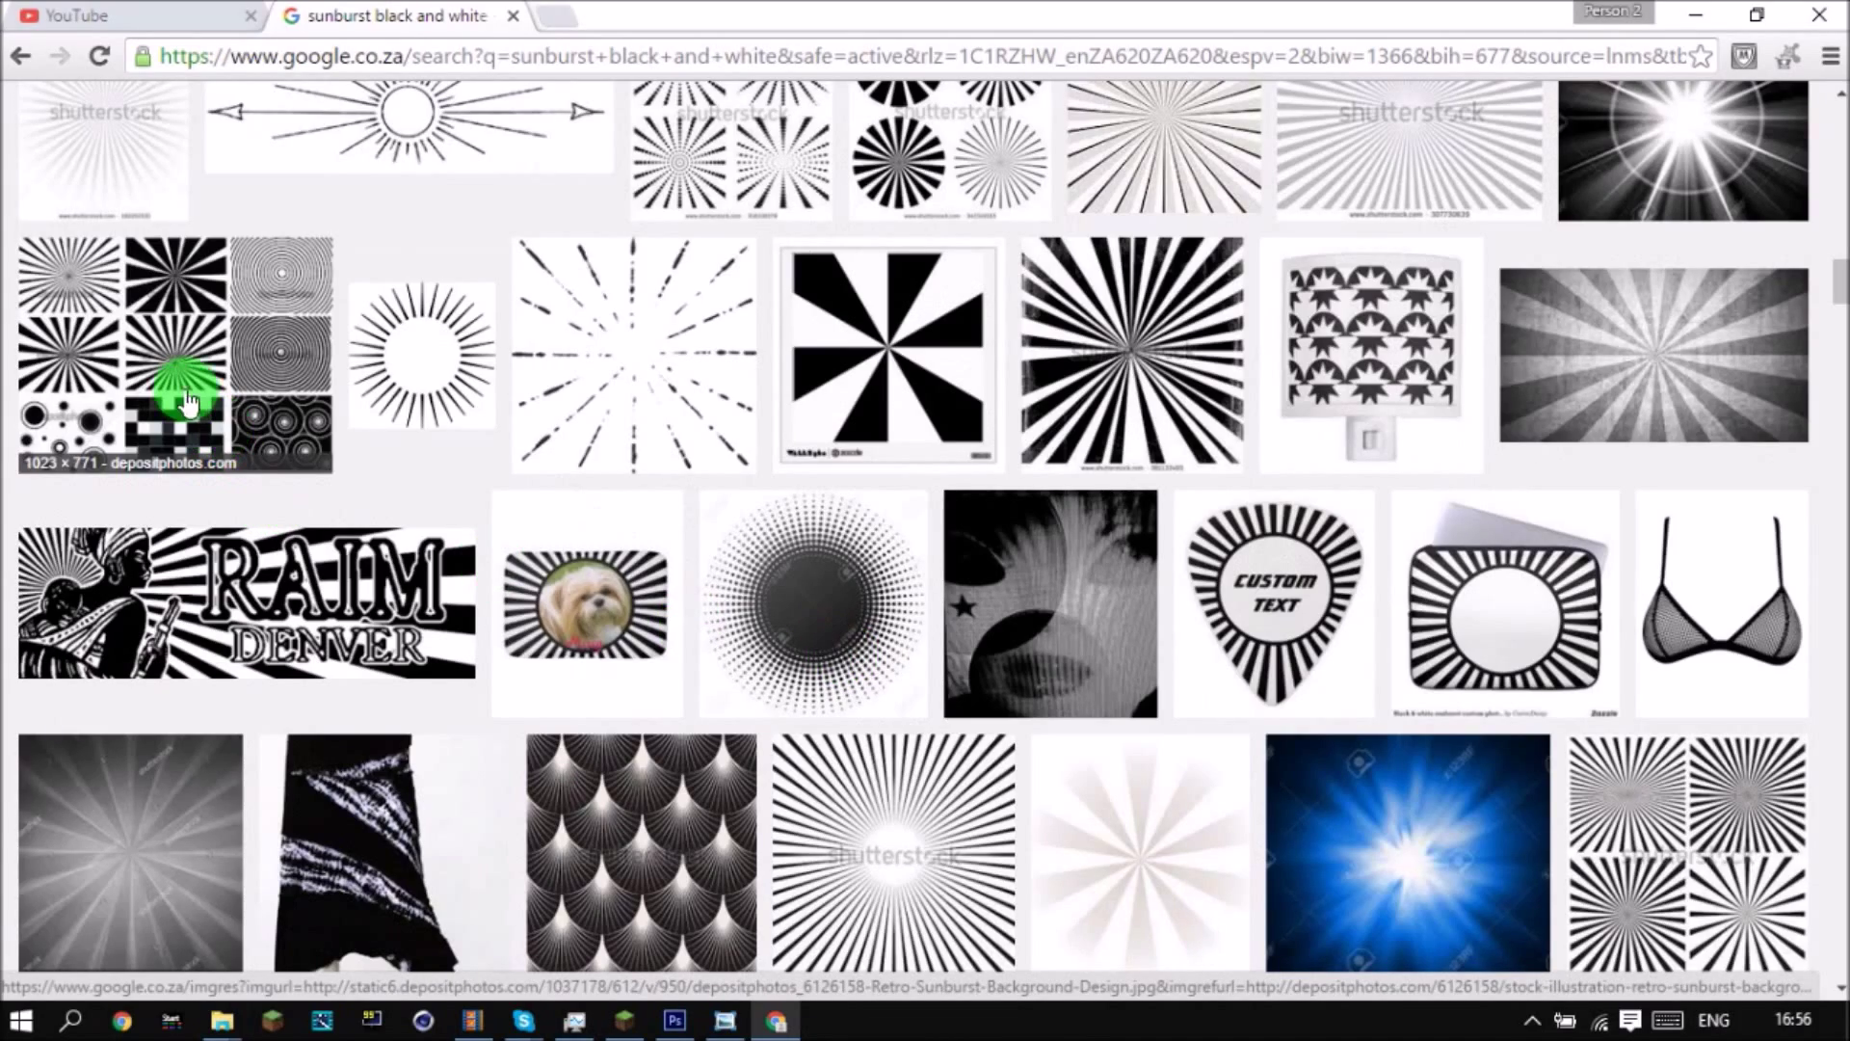
{"action": "scroll", "coordinate": [294, 348], "scroll_direction": "down", "scroll_amount": 5}
{"action": "scroll", "coordinate": [294, 349], "scroll_direction": "up", "scroll_amount": 15}
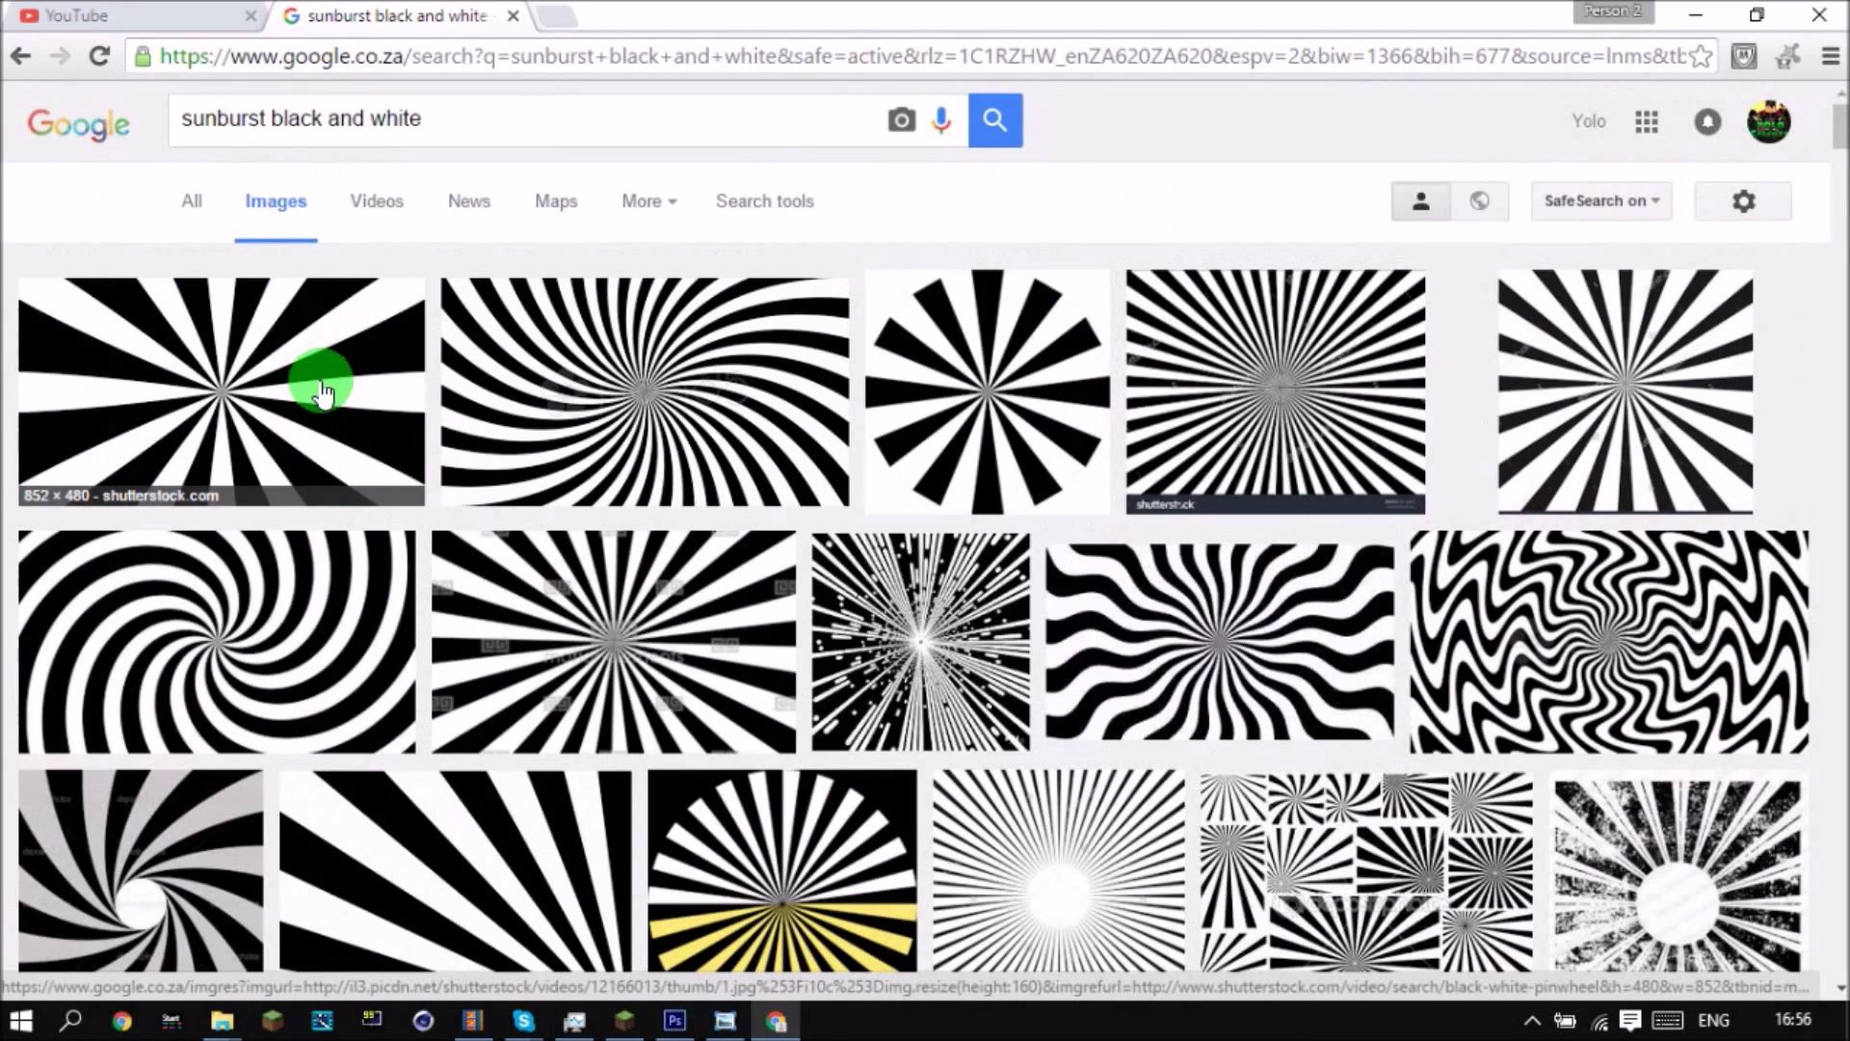
{"action": "left_click_drag", "start_coordinate": [303, 380], "coordinate": [248, 401]}
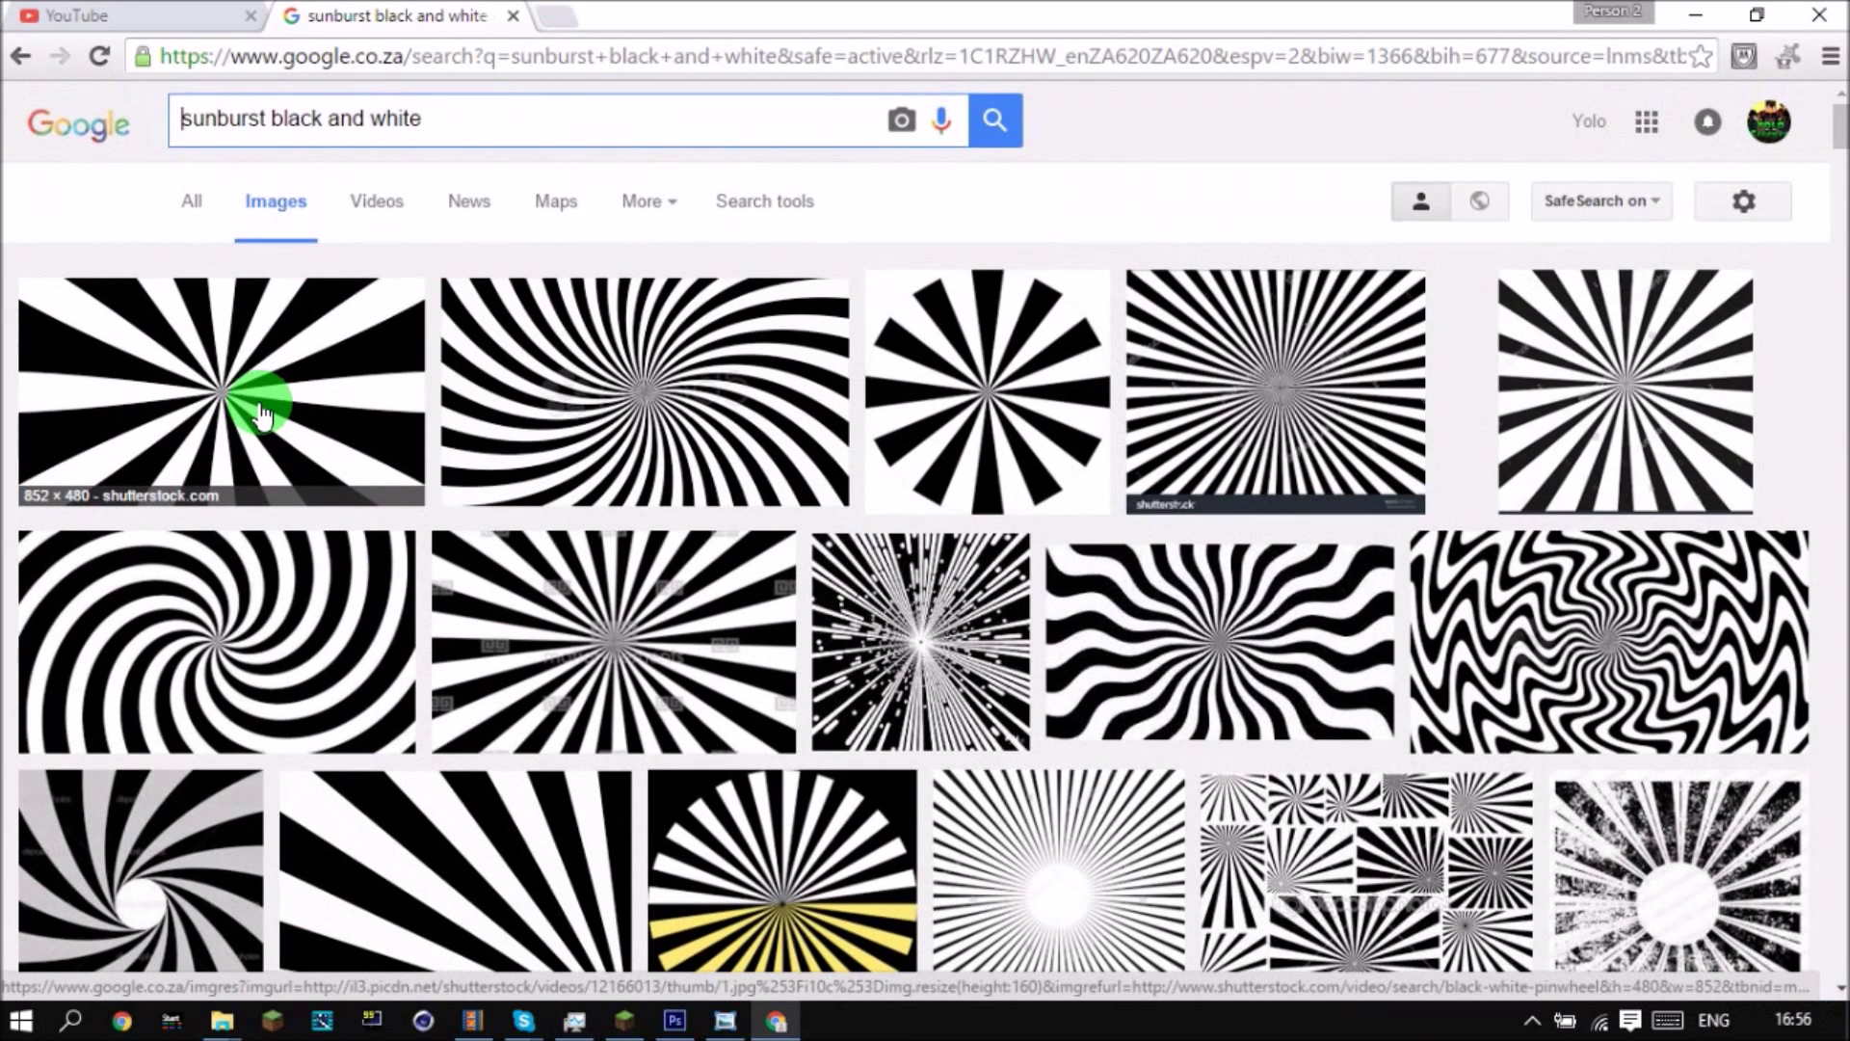
Open the black-and-white pinwheel sunburst at full size in a new tab.
{"action": "left_click", "coordinate": [259, 407]}
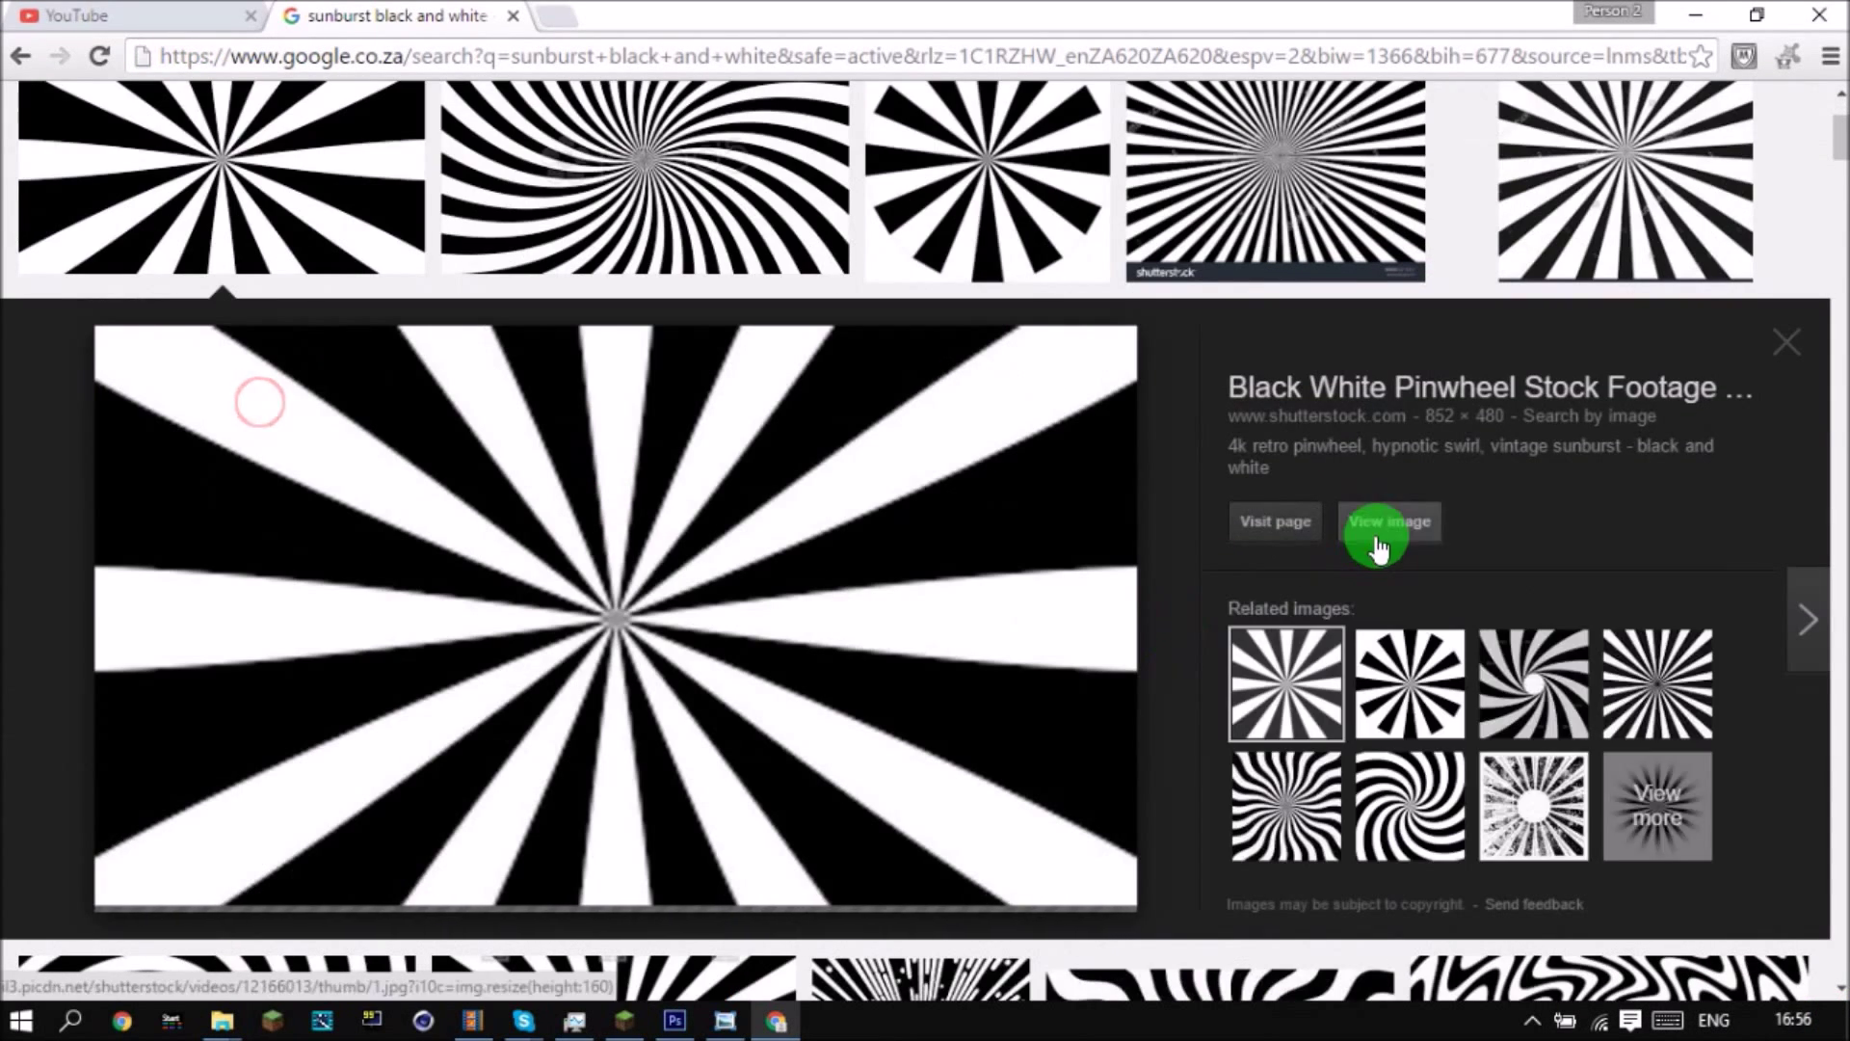
{"action": "left_click", "coordinate": [1377, 540]}
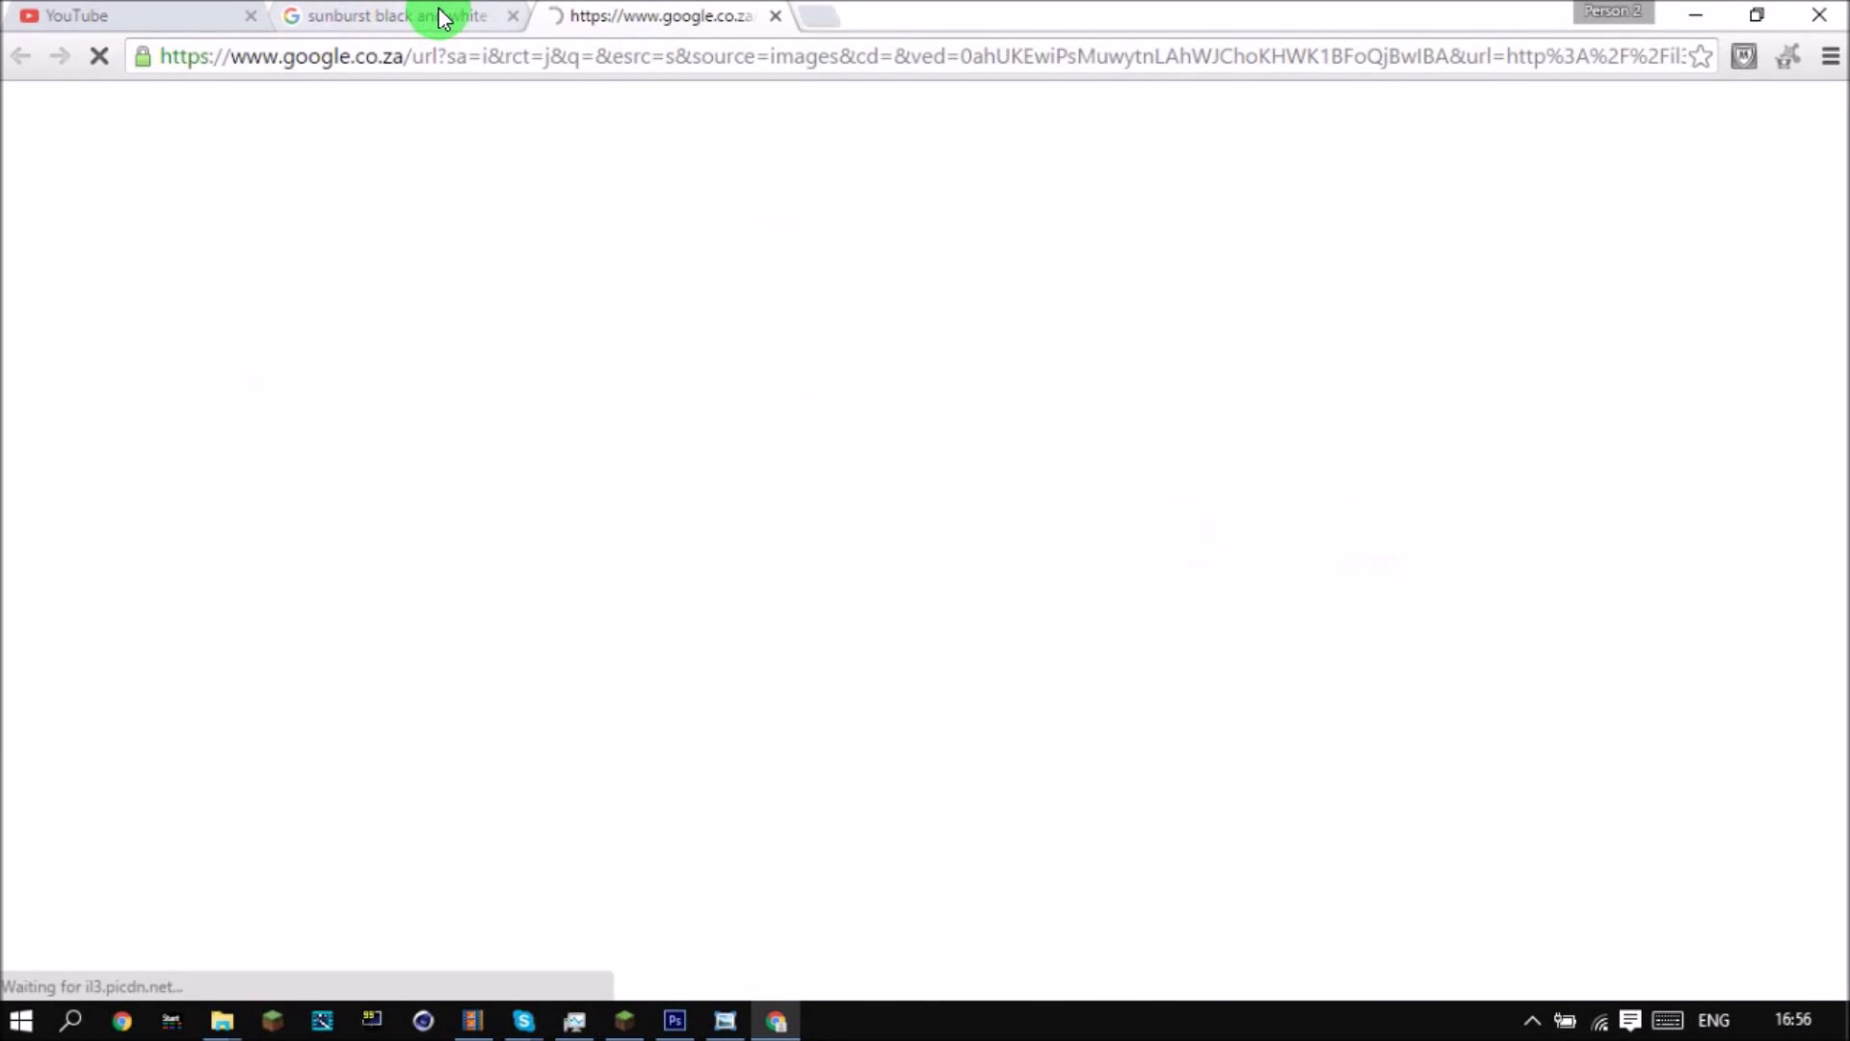
{"action": "left_click", "coordinate": [441, 17]}
{"action": "left_click", "coordinate": [654, 18]}
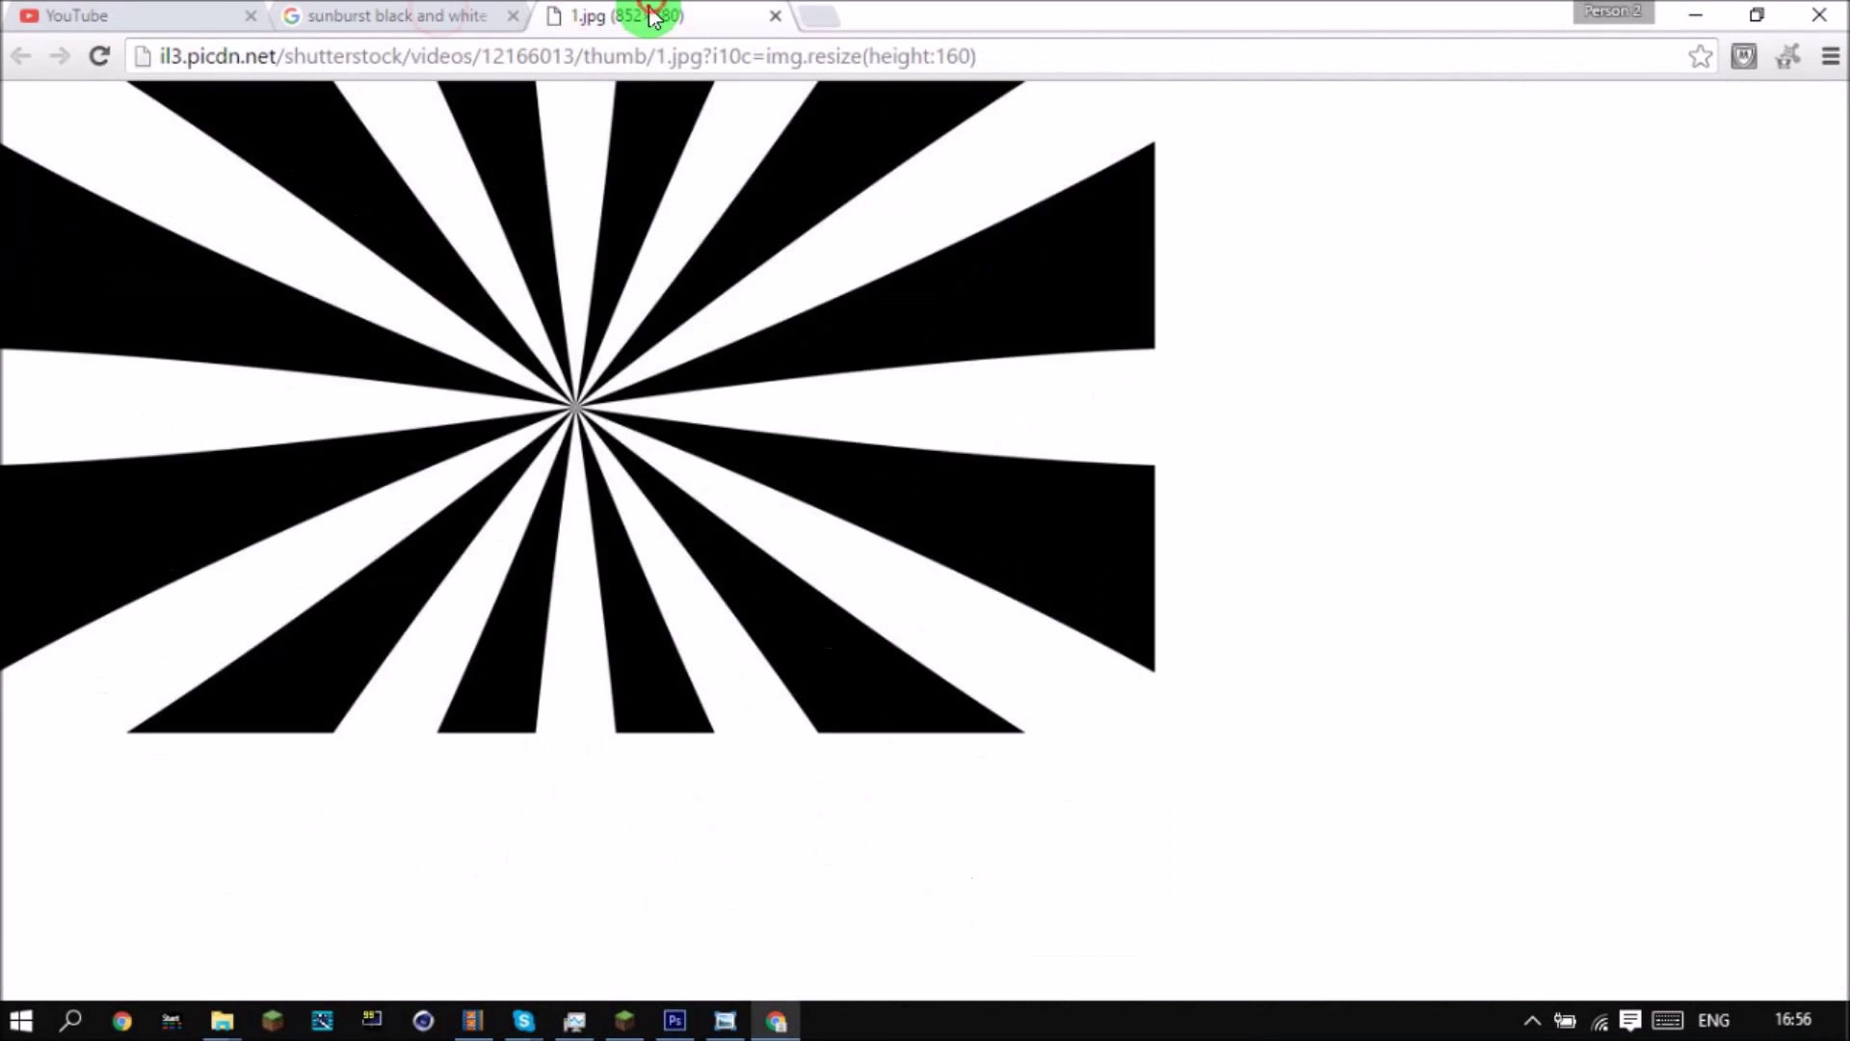
Save the full-size sunburst image to the Desktop as 1.jpg and return to Photoshop.
{"action": "right_click", "coordinate": [539, 287]}
{"action": "left_click", "coordinate": [706, 376]}
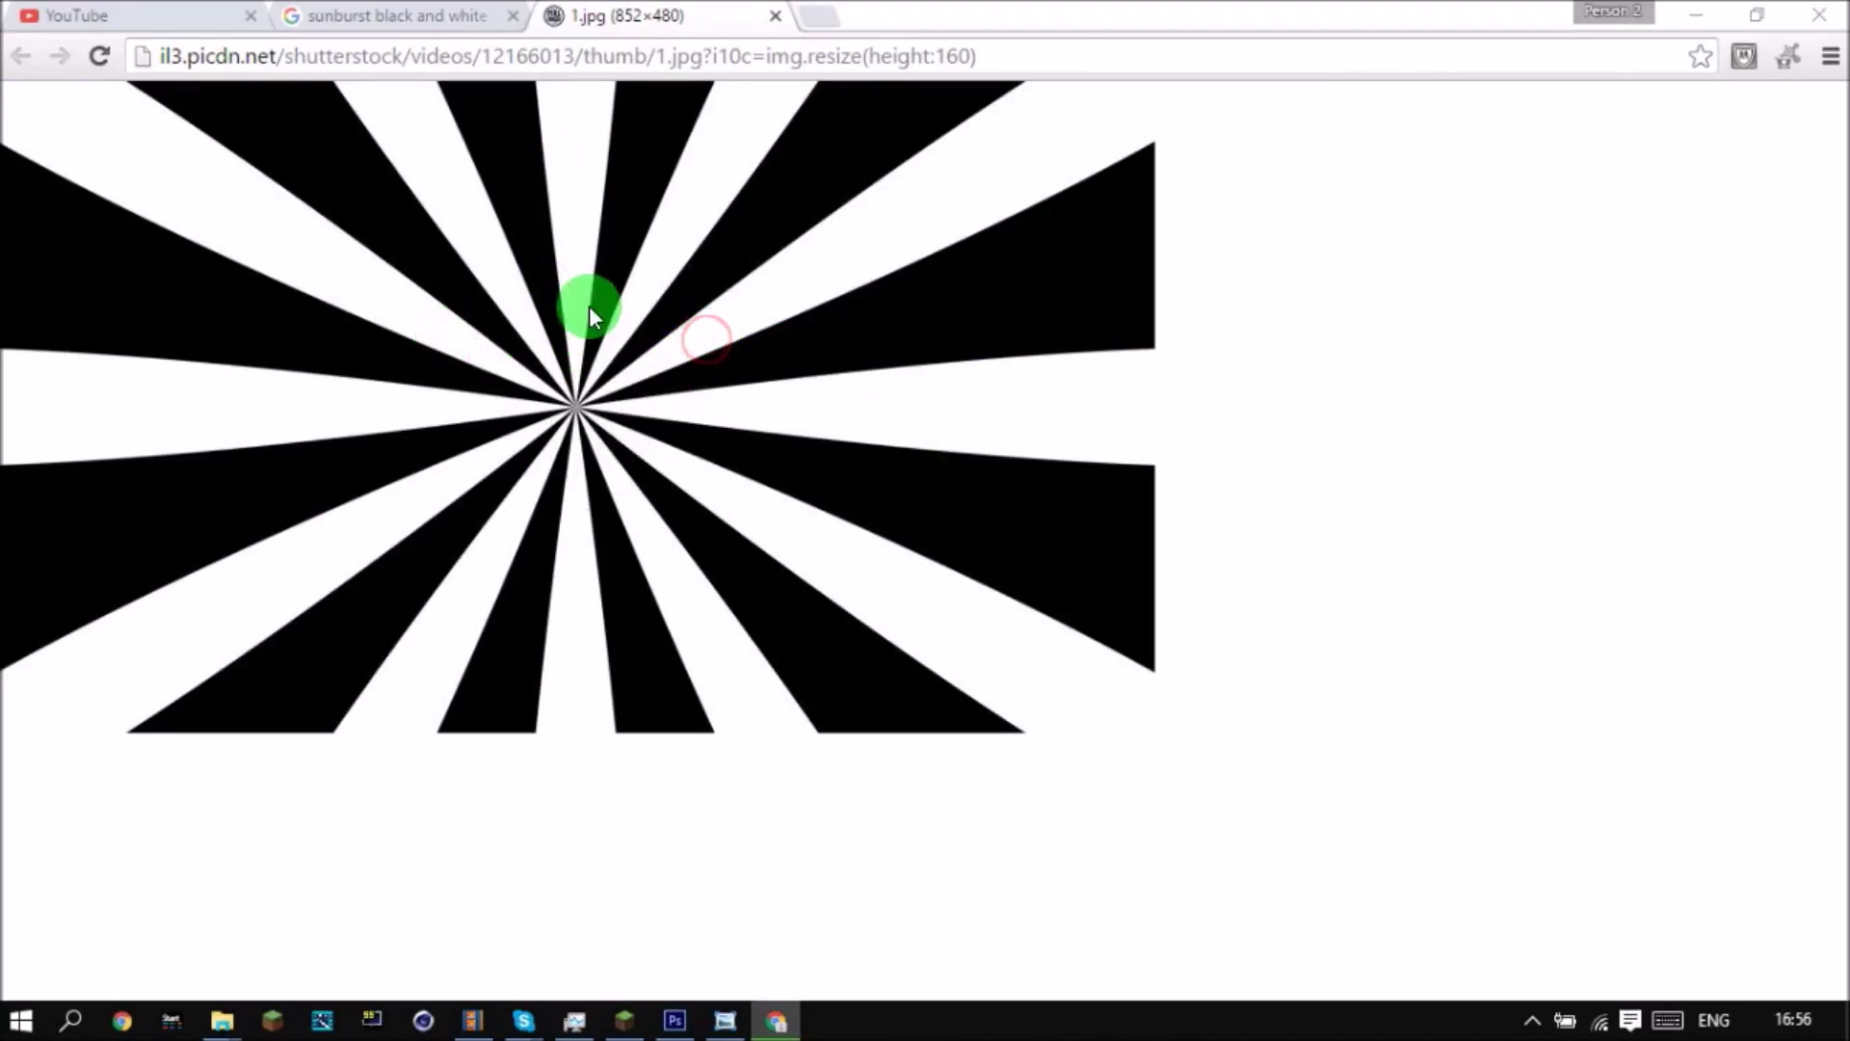
{"action": "left_click", "coordinate": [1545, 805]}
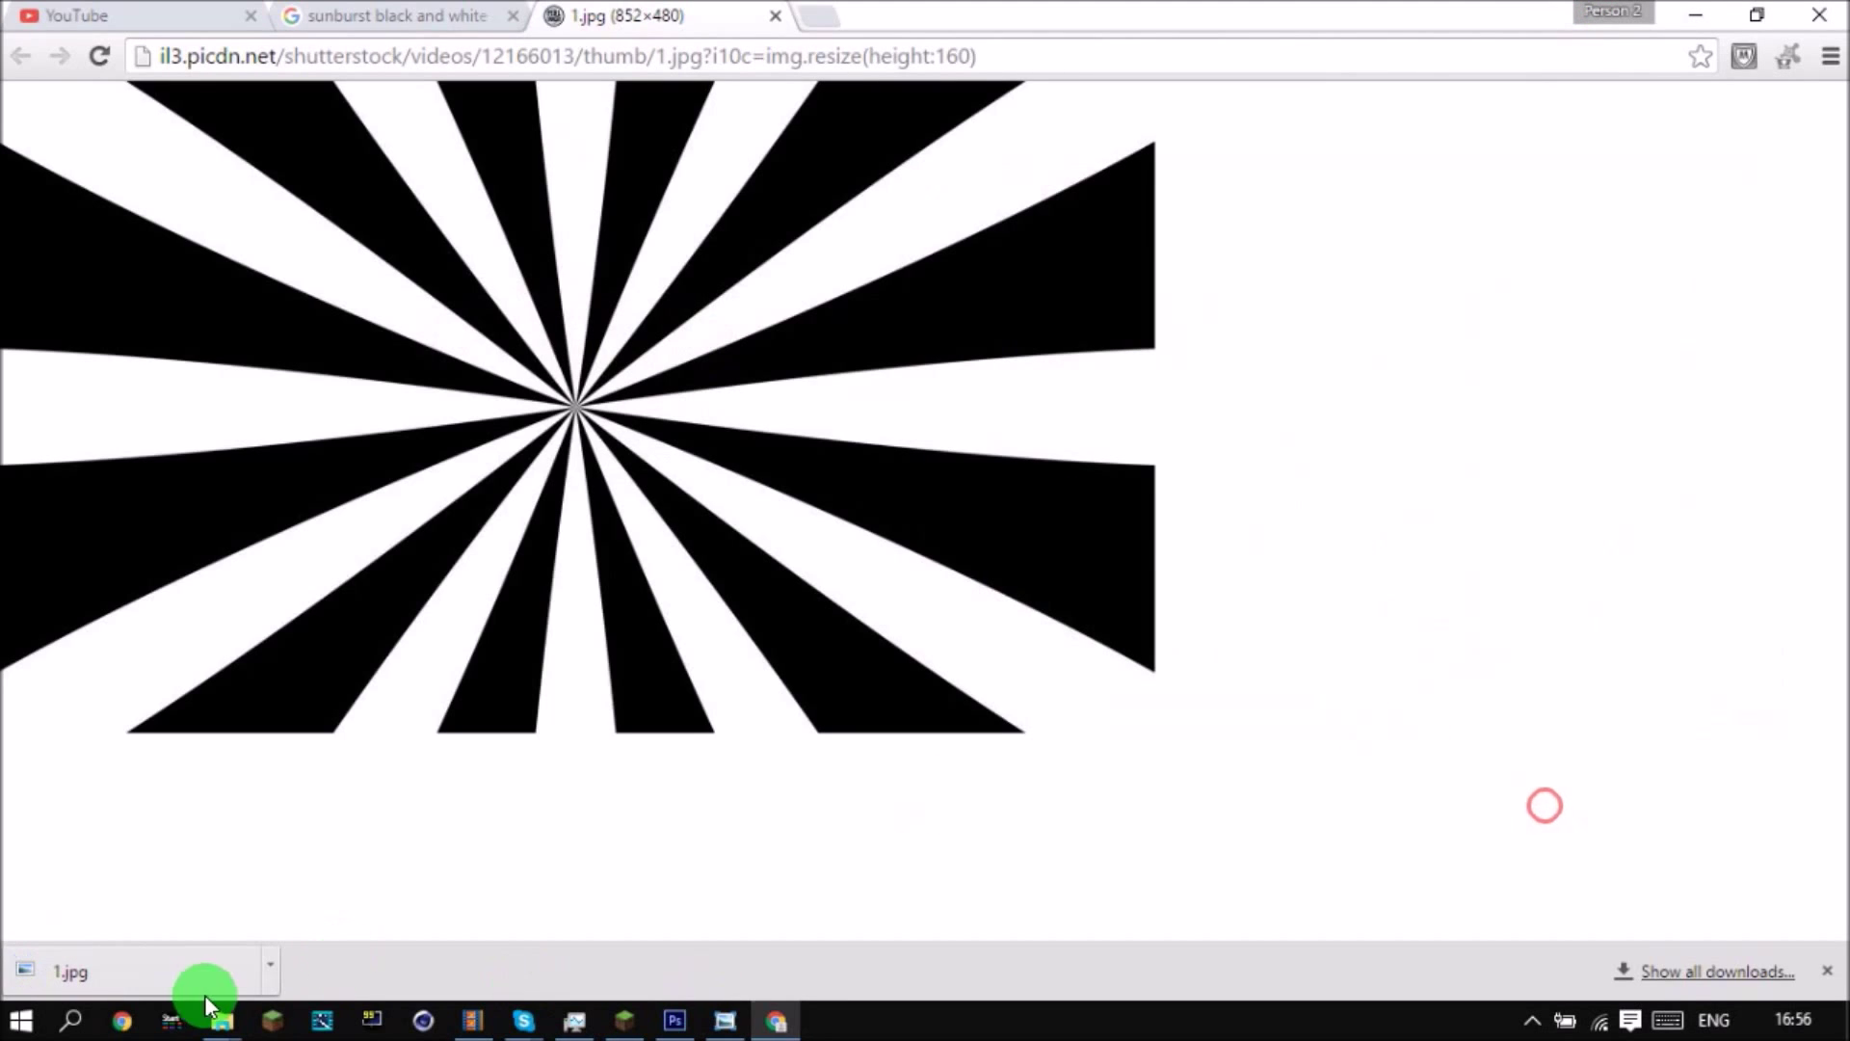
{"action": "left_click", "coordinate": [673, 1023]}
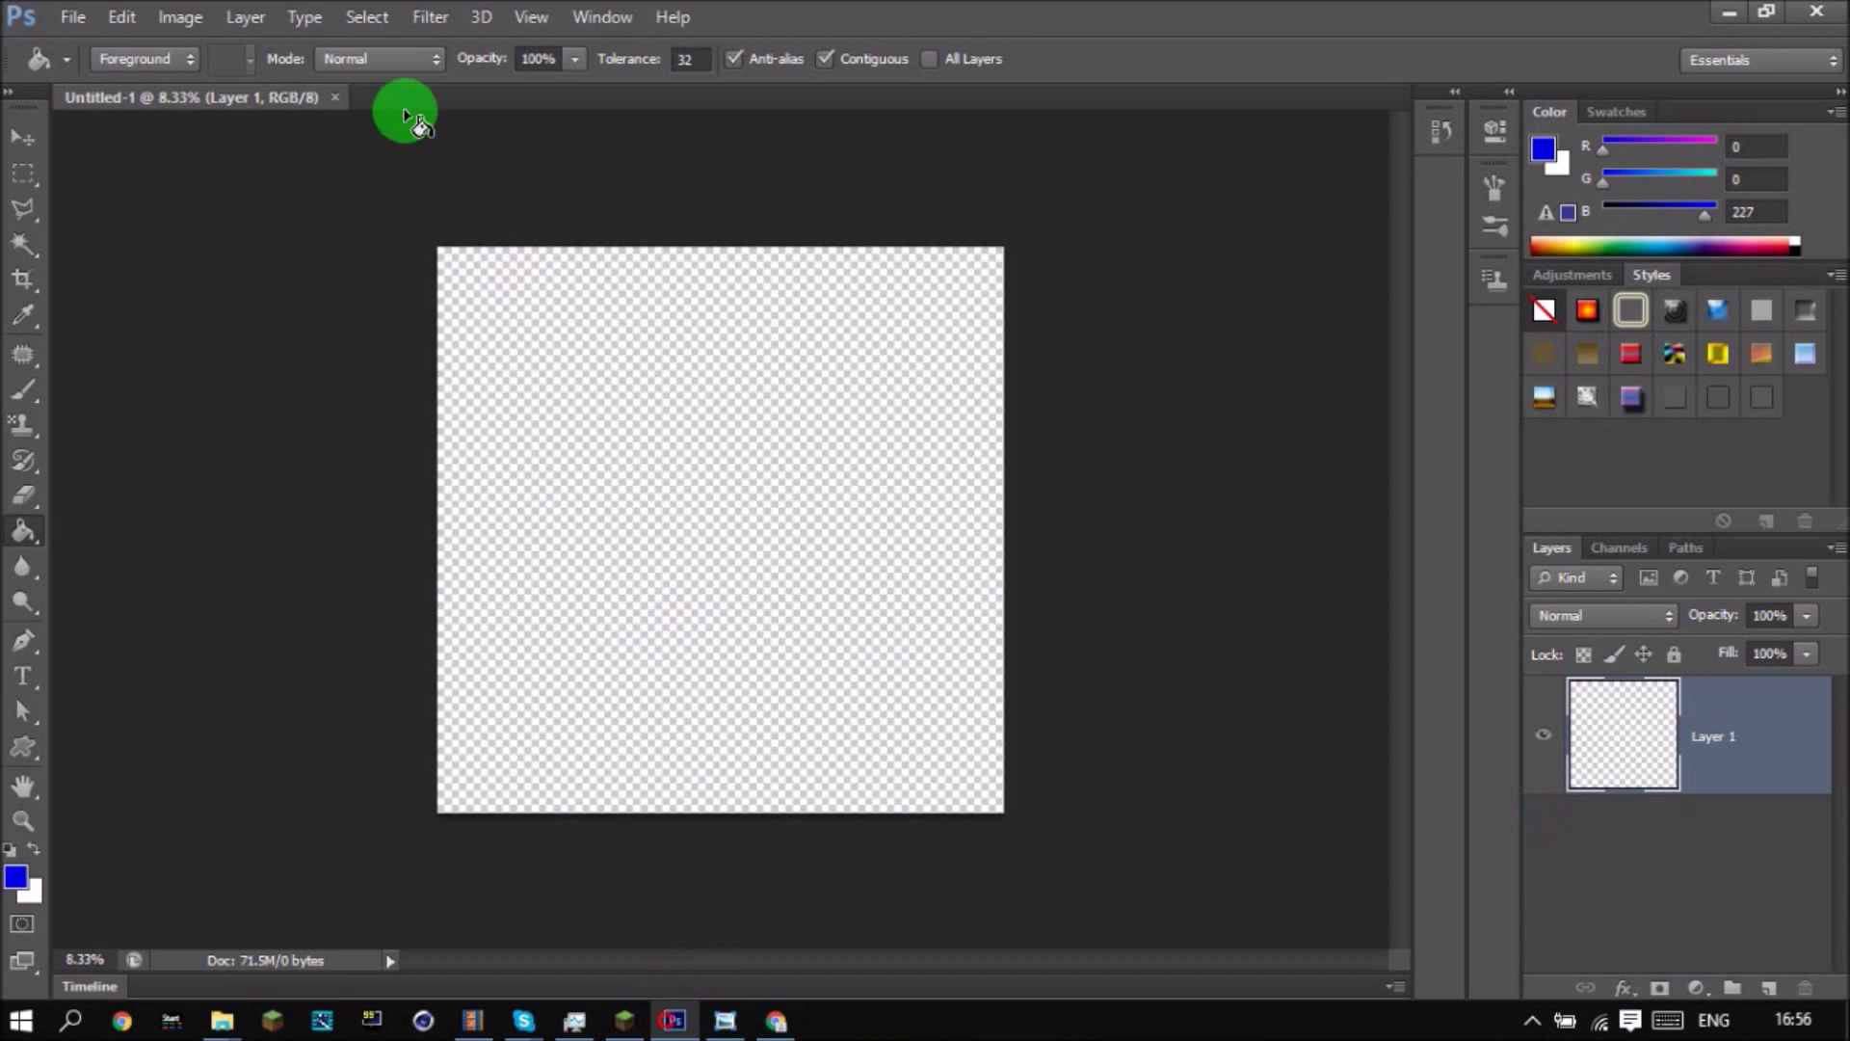
Place 1.jpg from the Desktop into the Untitled-1 document.
{"action": "left_click", "coordinate": [66, 18]}
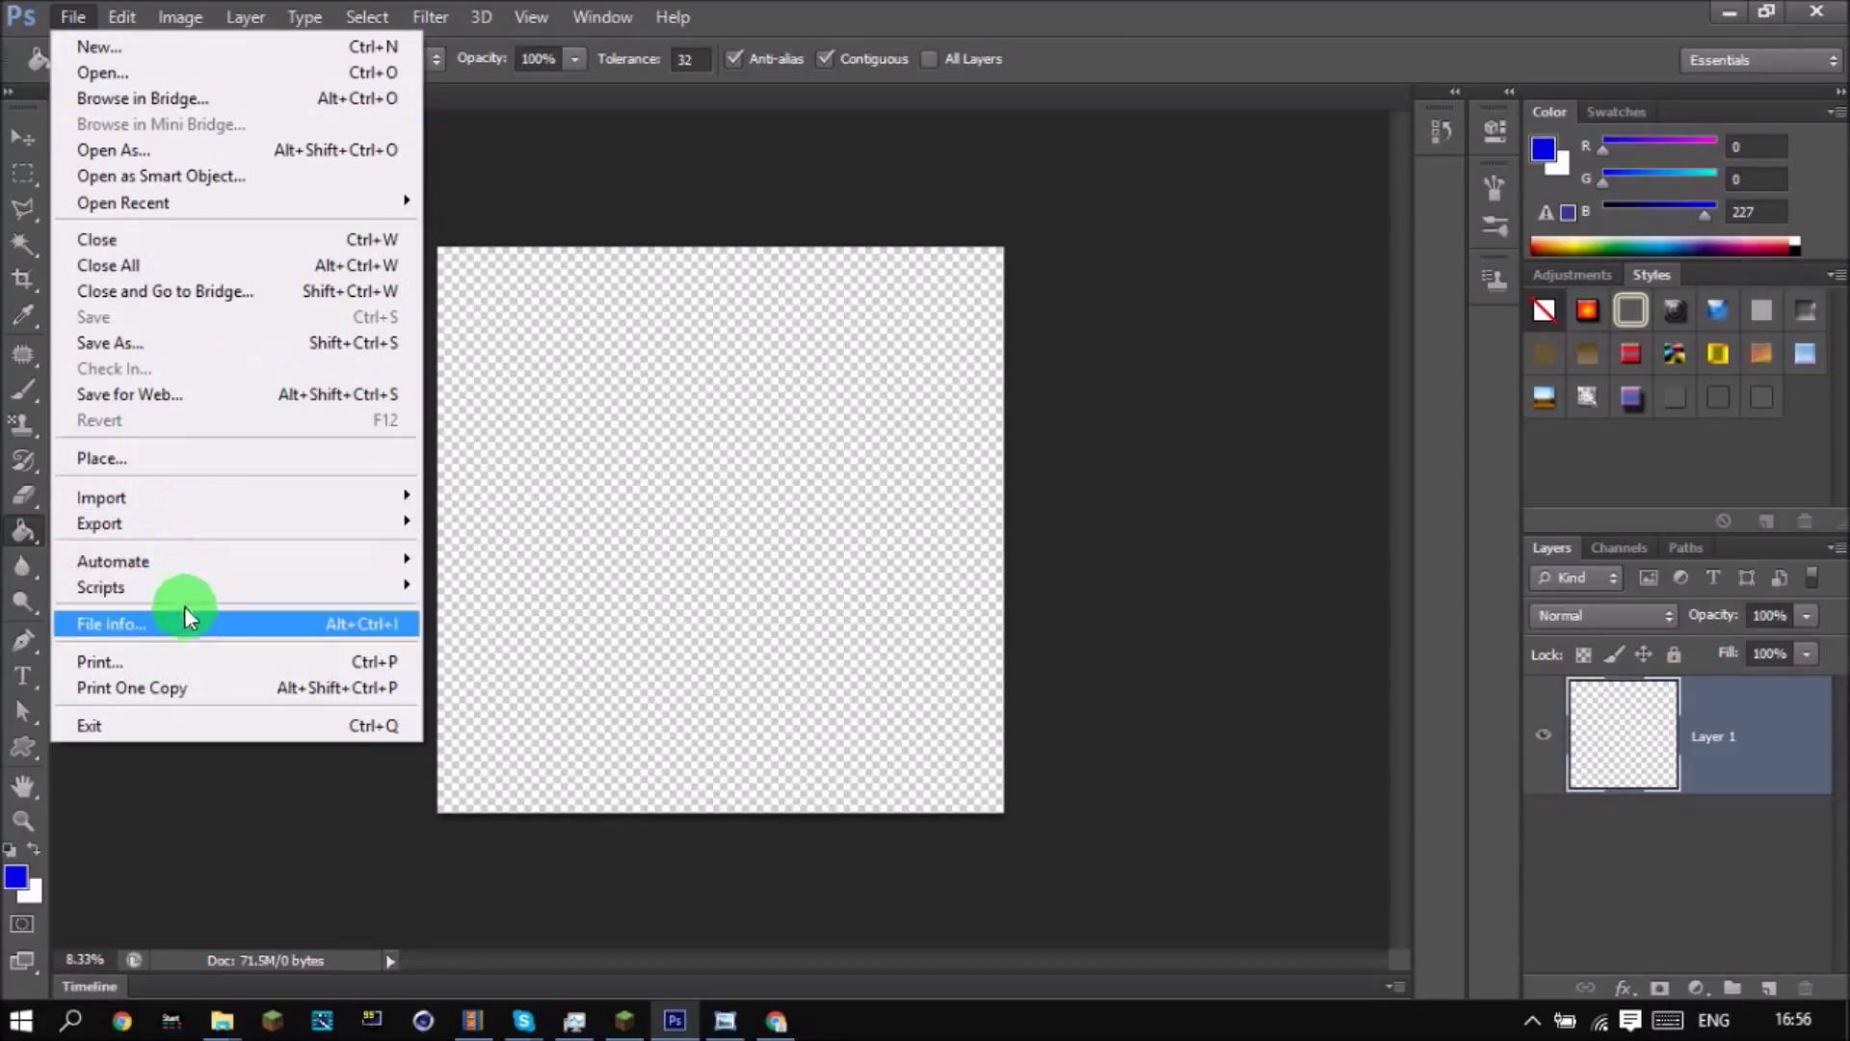
{"action": "left_click", "coordinate": [197, 451]}
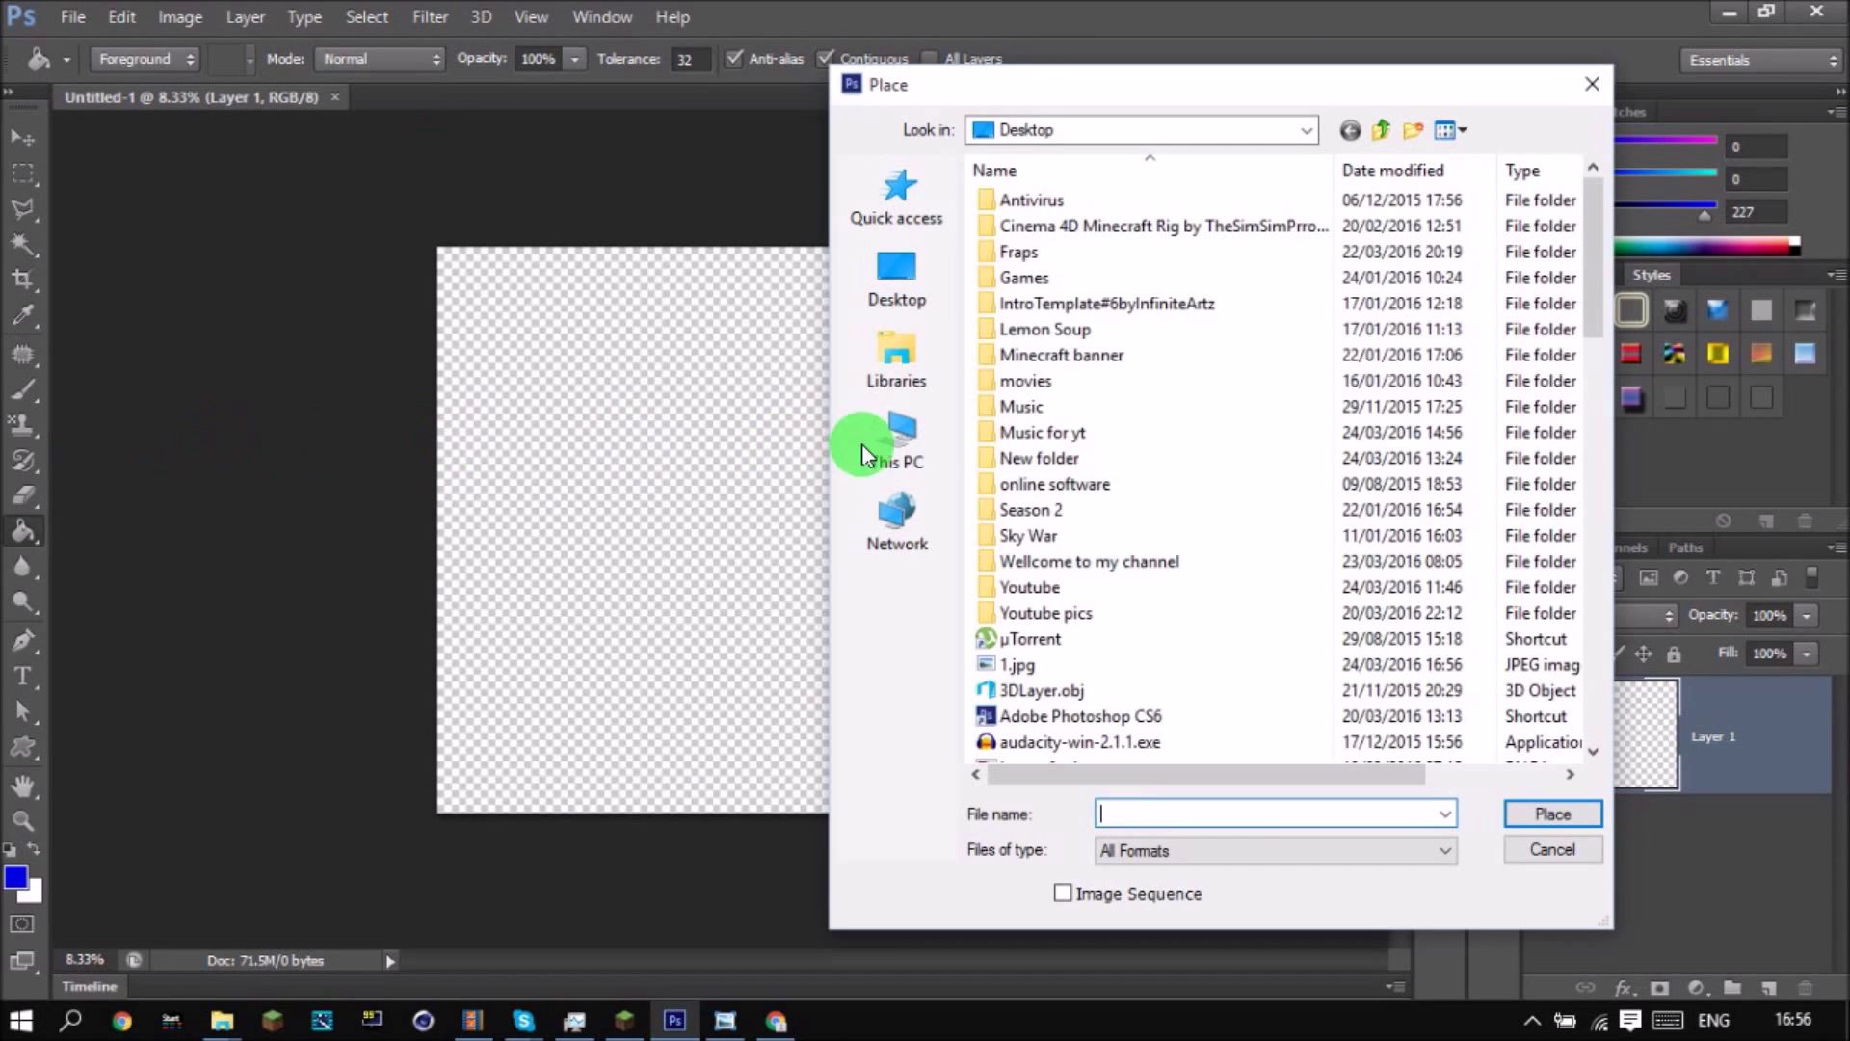
{"action": "left_click", "coordinate": [891, 308]}
{"action": "scroll", "coordinate": [1074, 454], "scroll_direction": "down", "scroll_amount": 5}
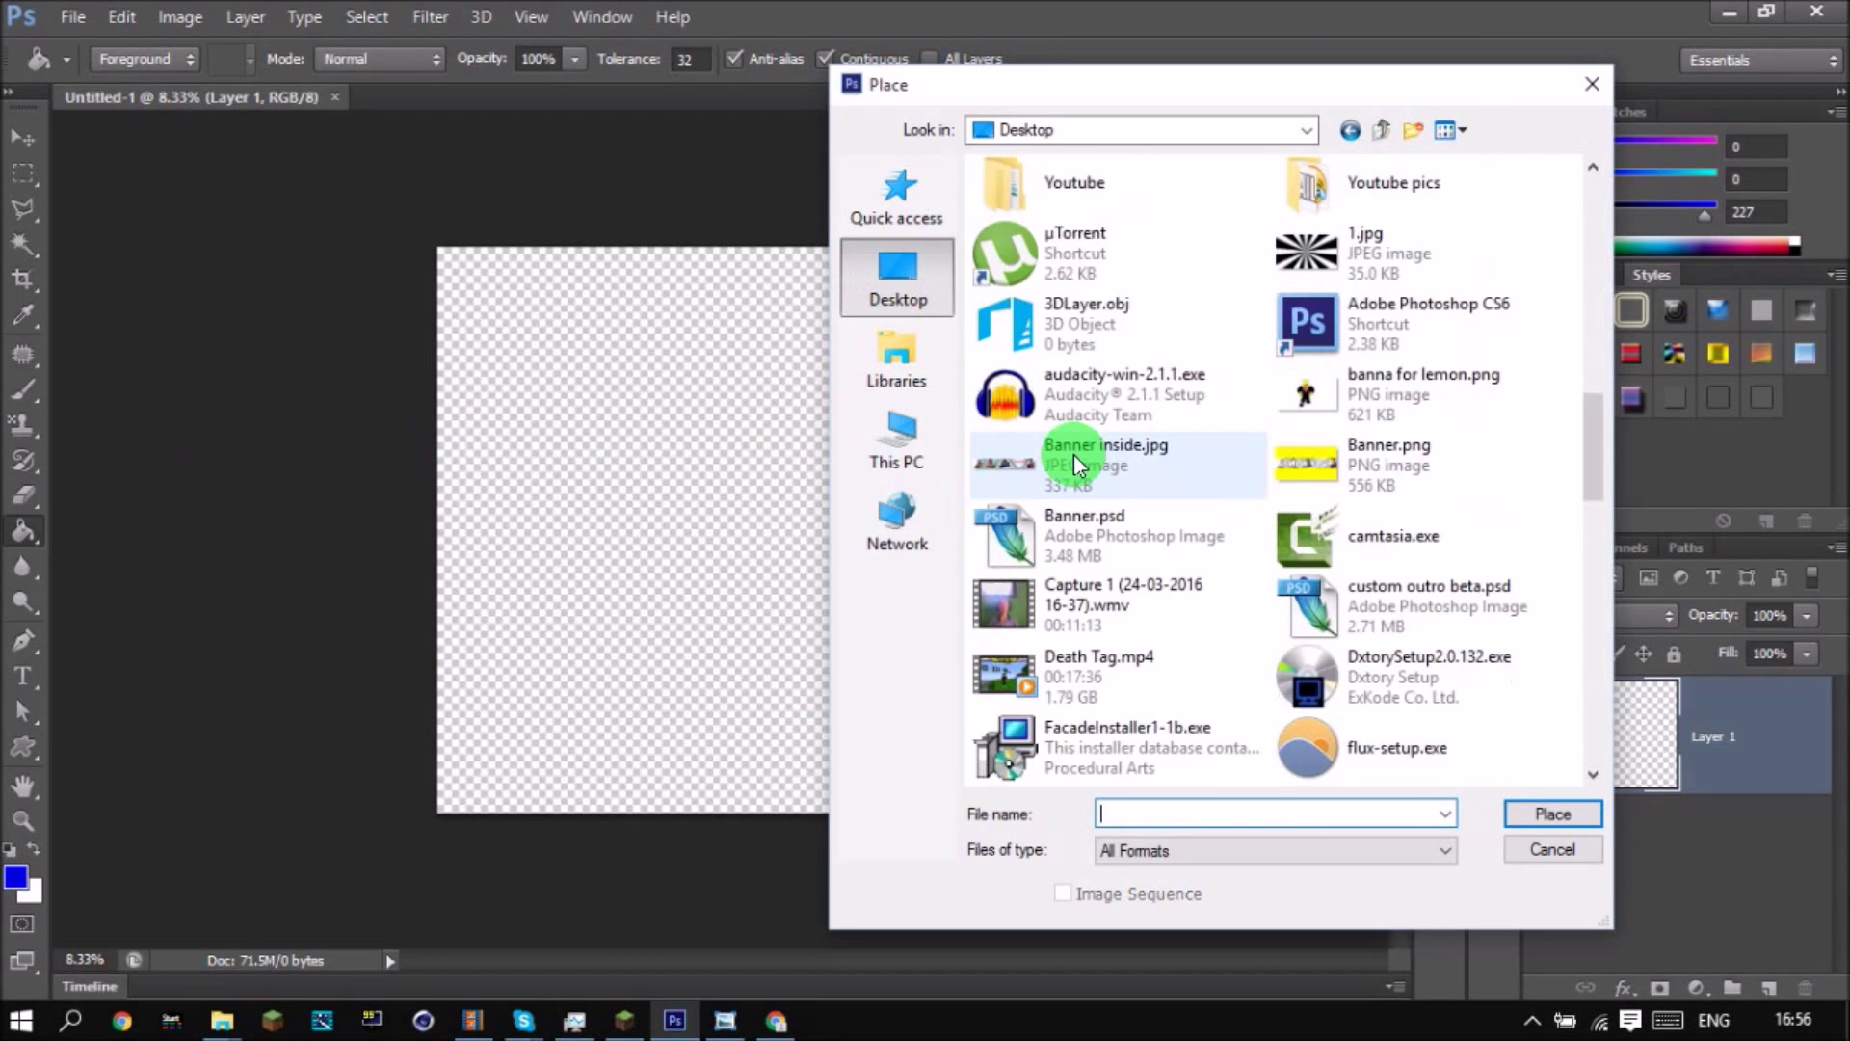
{"action": "left_click", "coordinate": [1379, 247]}
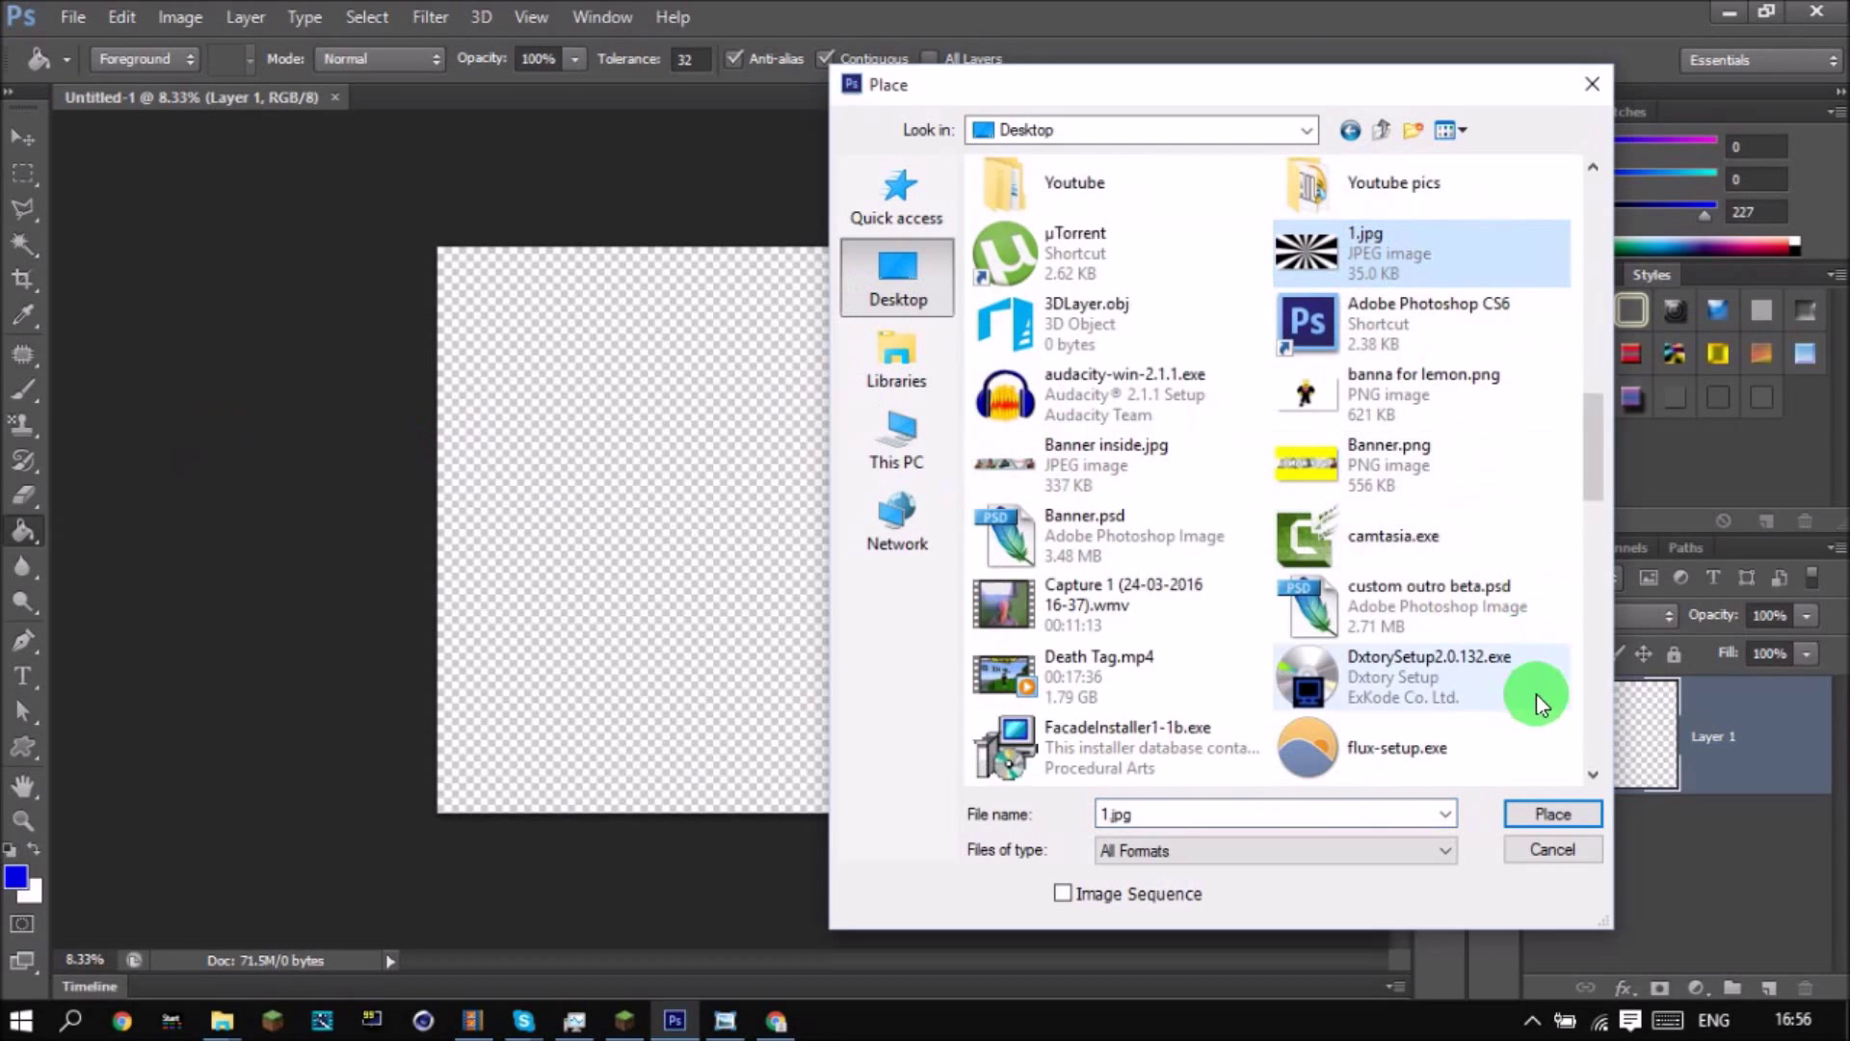
{"action": "left_click", "coordinate": [1551, 813]}
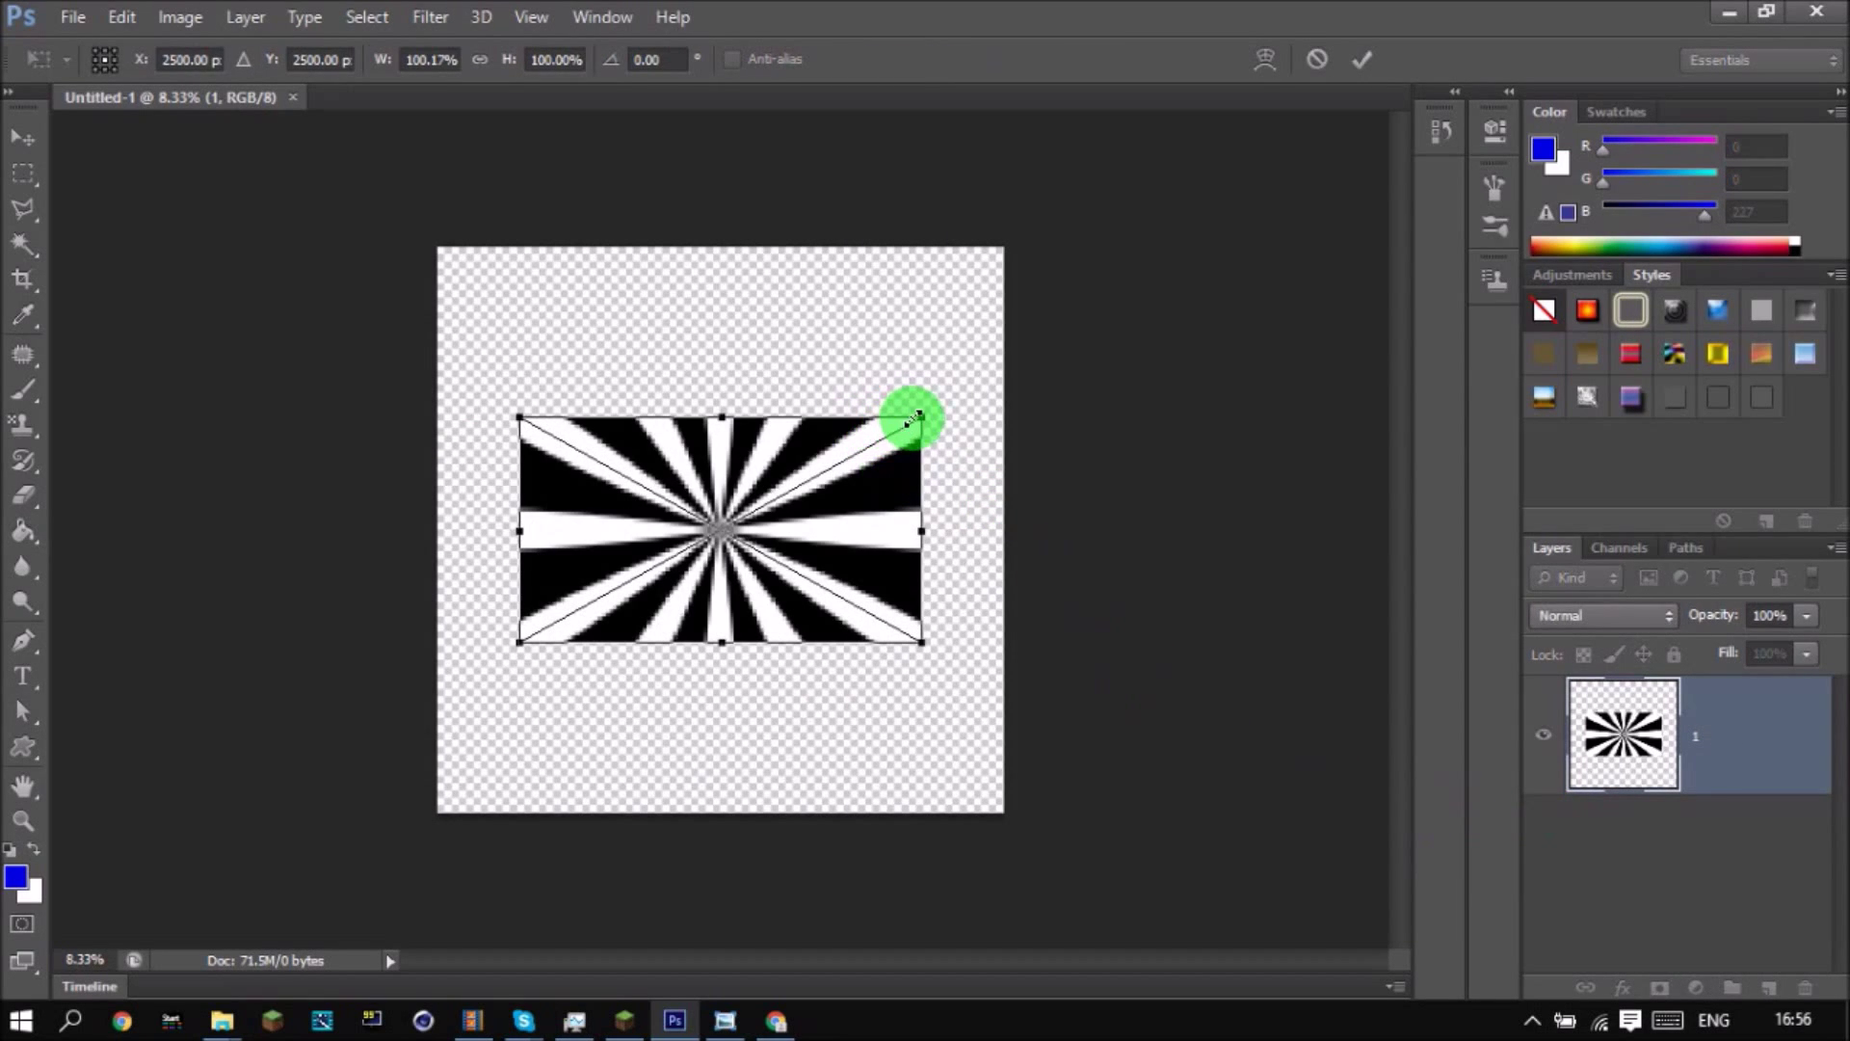
Stretch the sunburst to the canvas's top-right and bottom-left corners and commit it.
{"action": "left_click_drag", "start_coordinate": [920, 416], "coordinate": [1003, 247]}
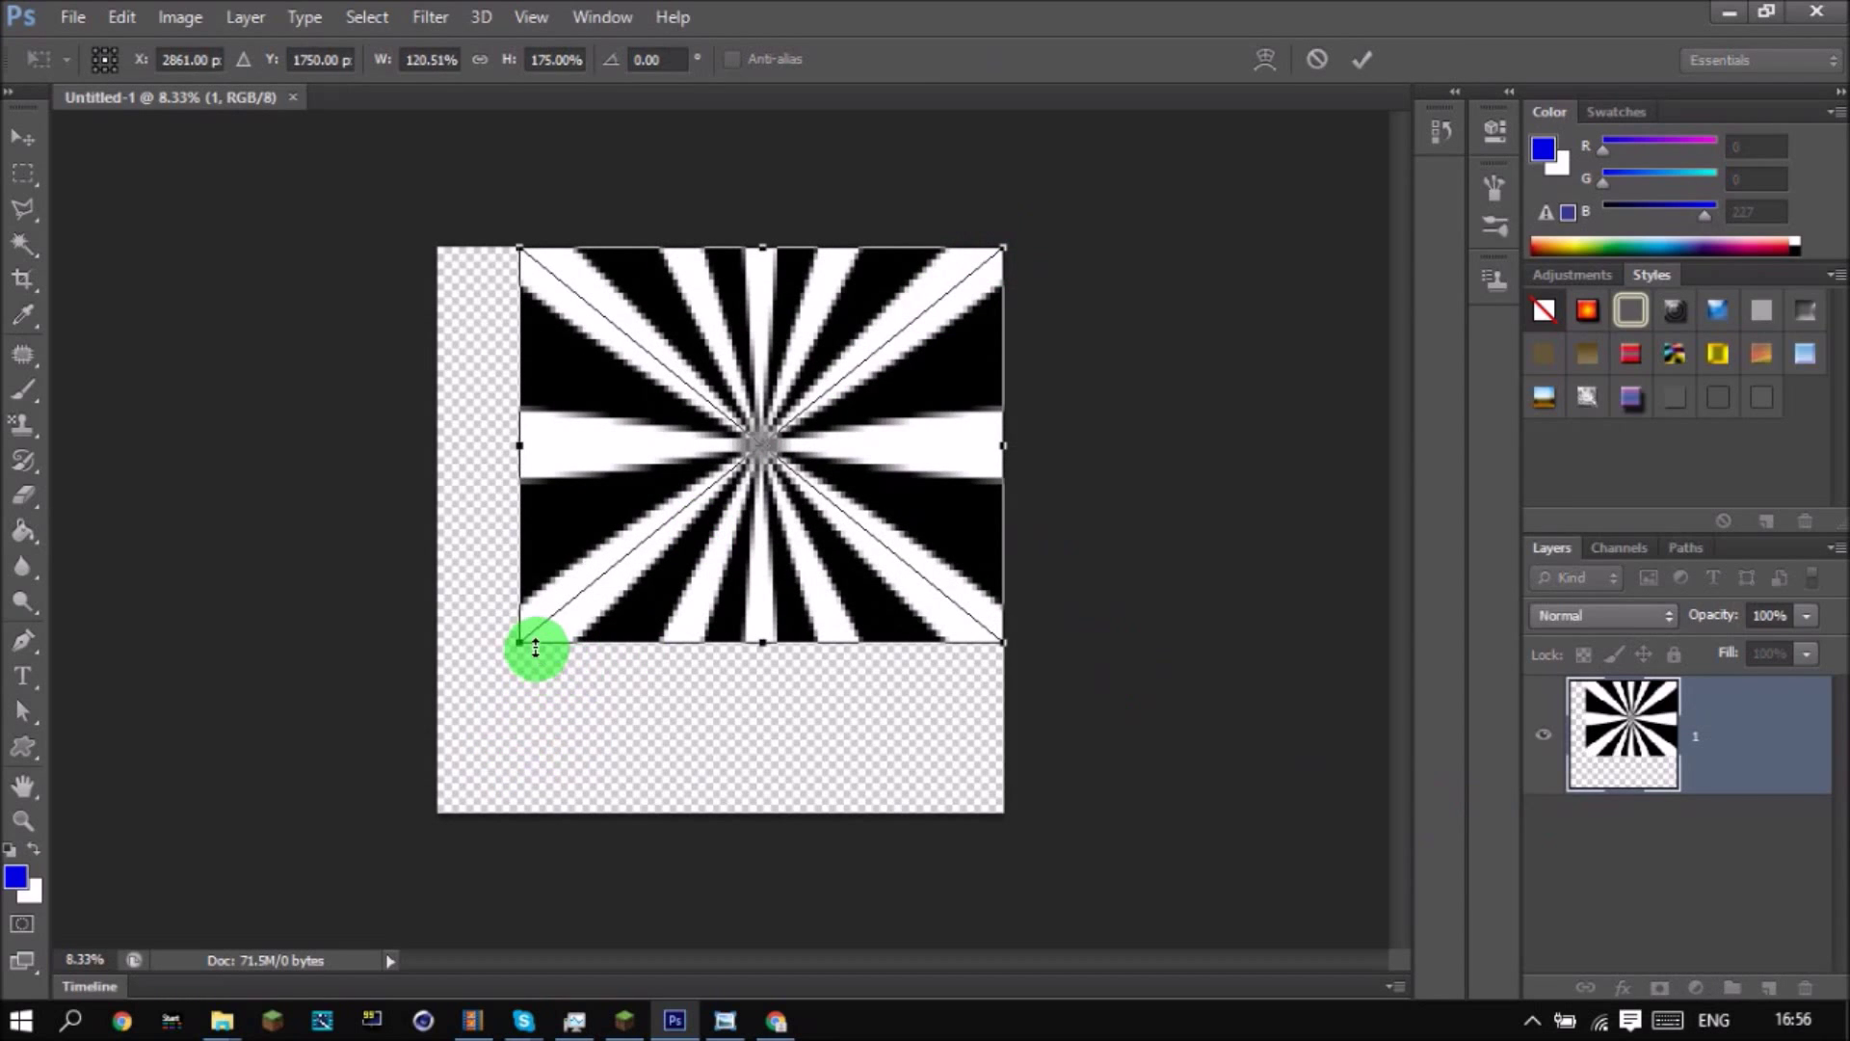
{"action": "left_click_drag", "start_coordinate": [520, 643], "coordinate": [439, 811]}
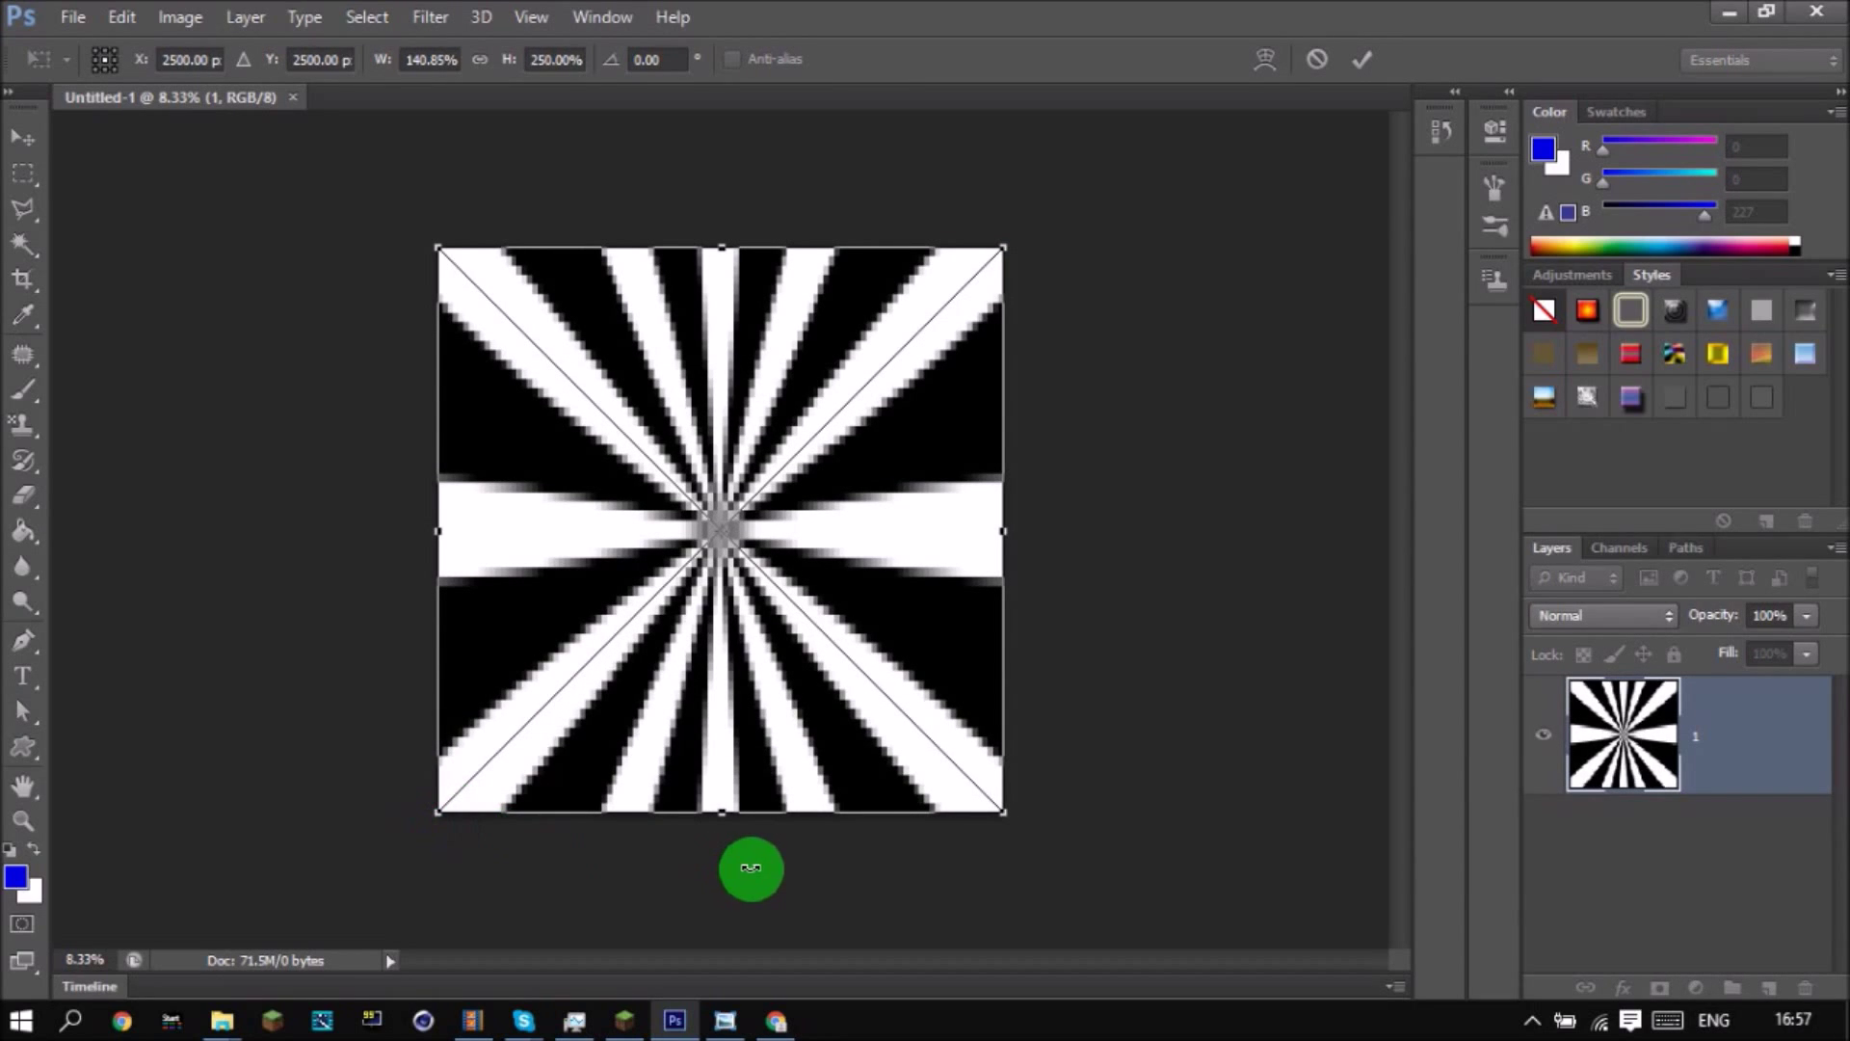
{"action": "key", "text": "Return"}
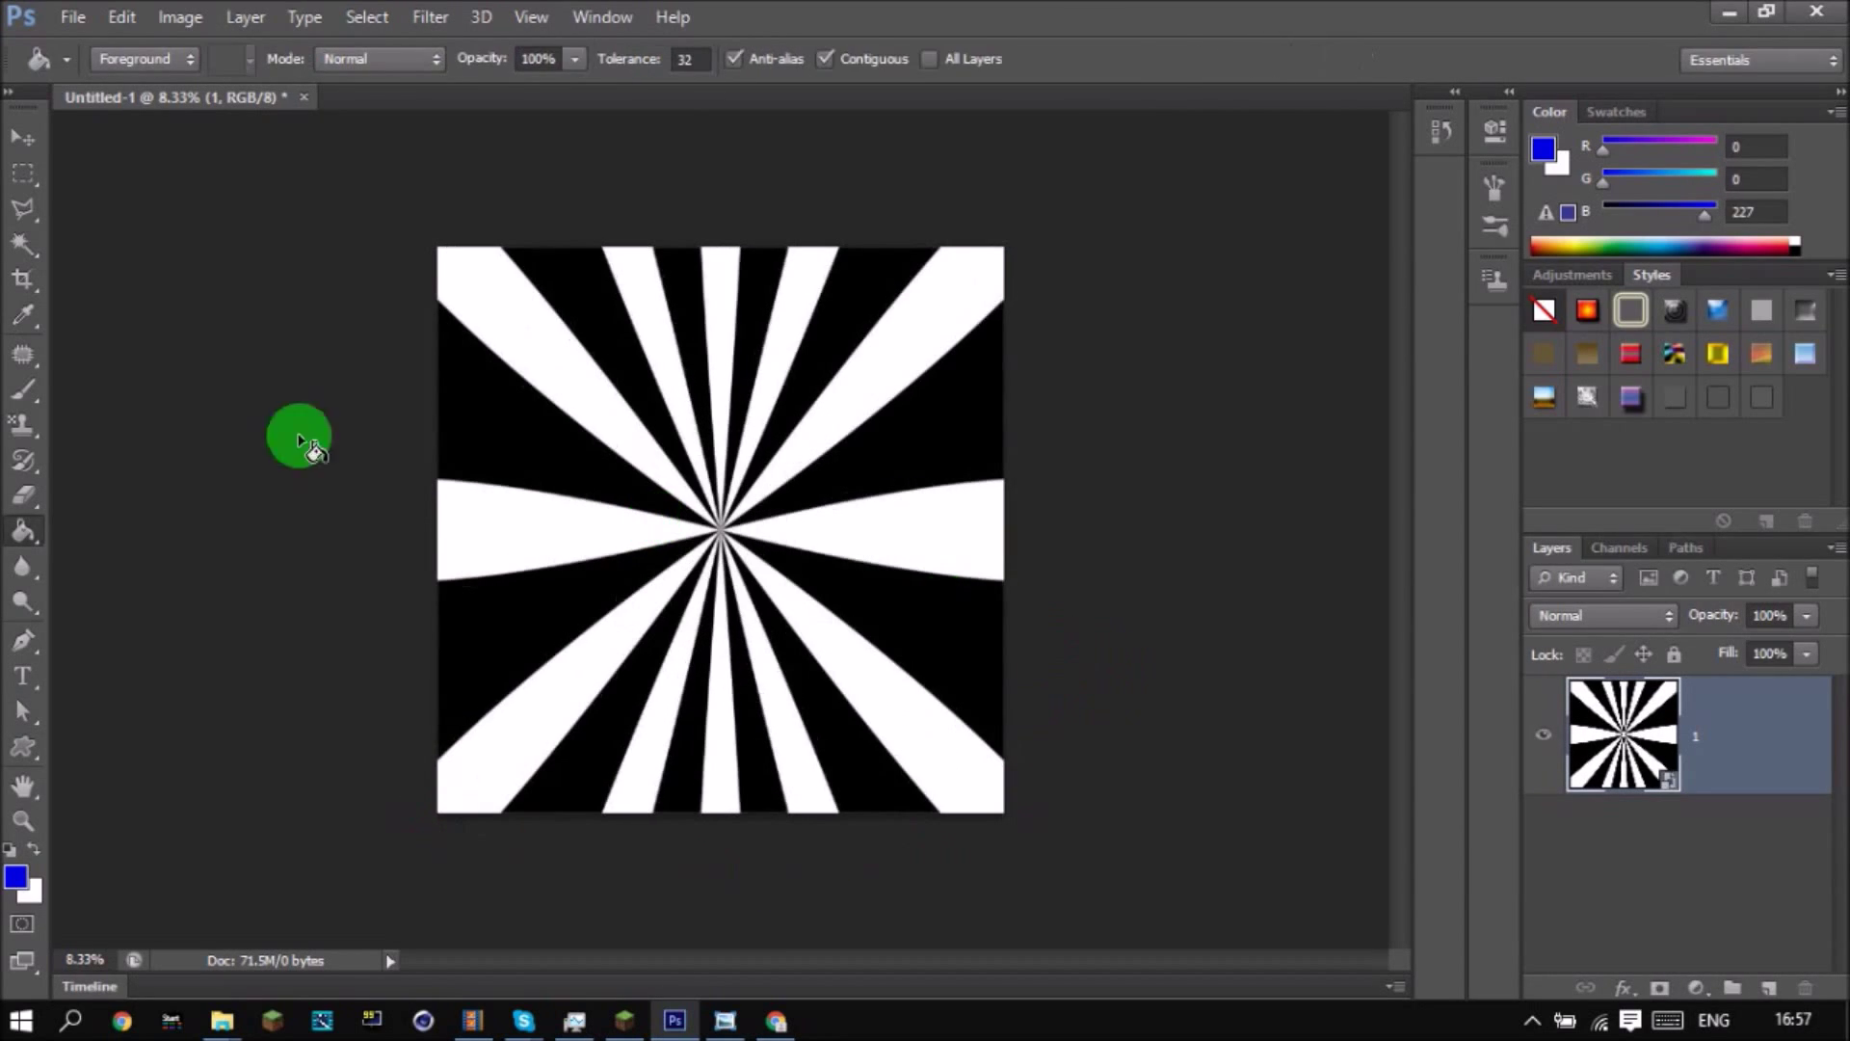
Add a horizontal guide through the centre of the canvas.
{"action": "left_click", "coordinate": [23, 138]}
{"action": "left_click", "coordinate": [296, 371]}
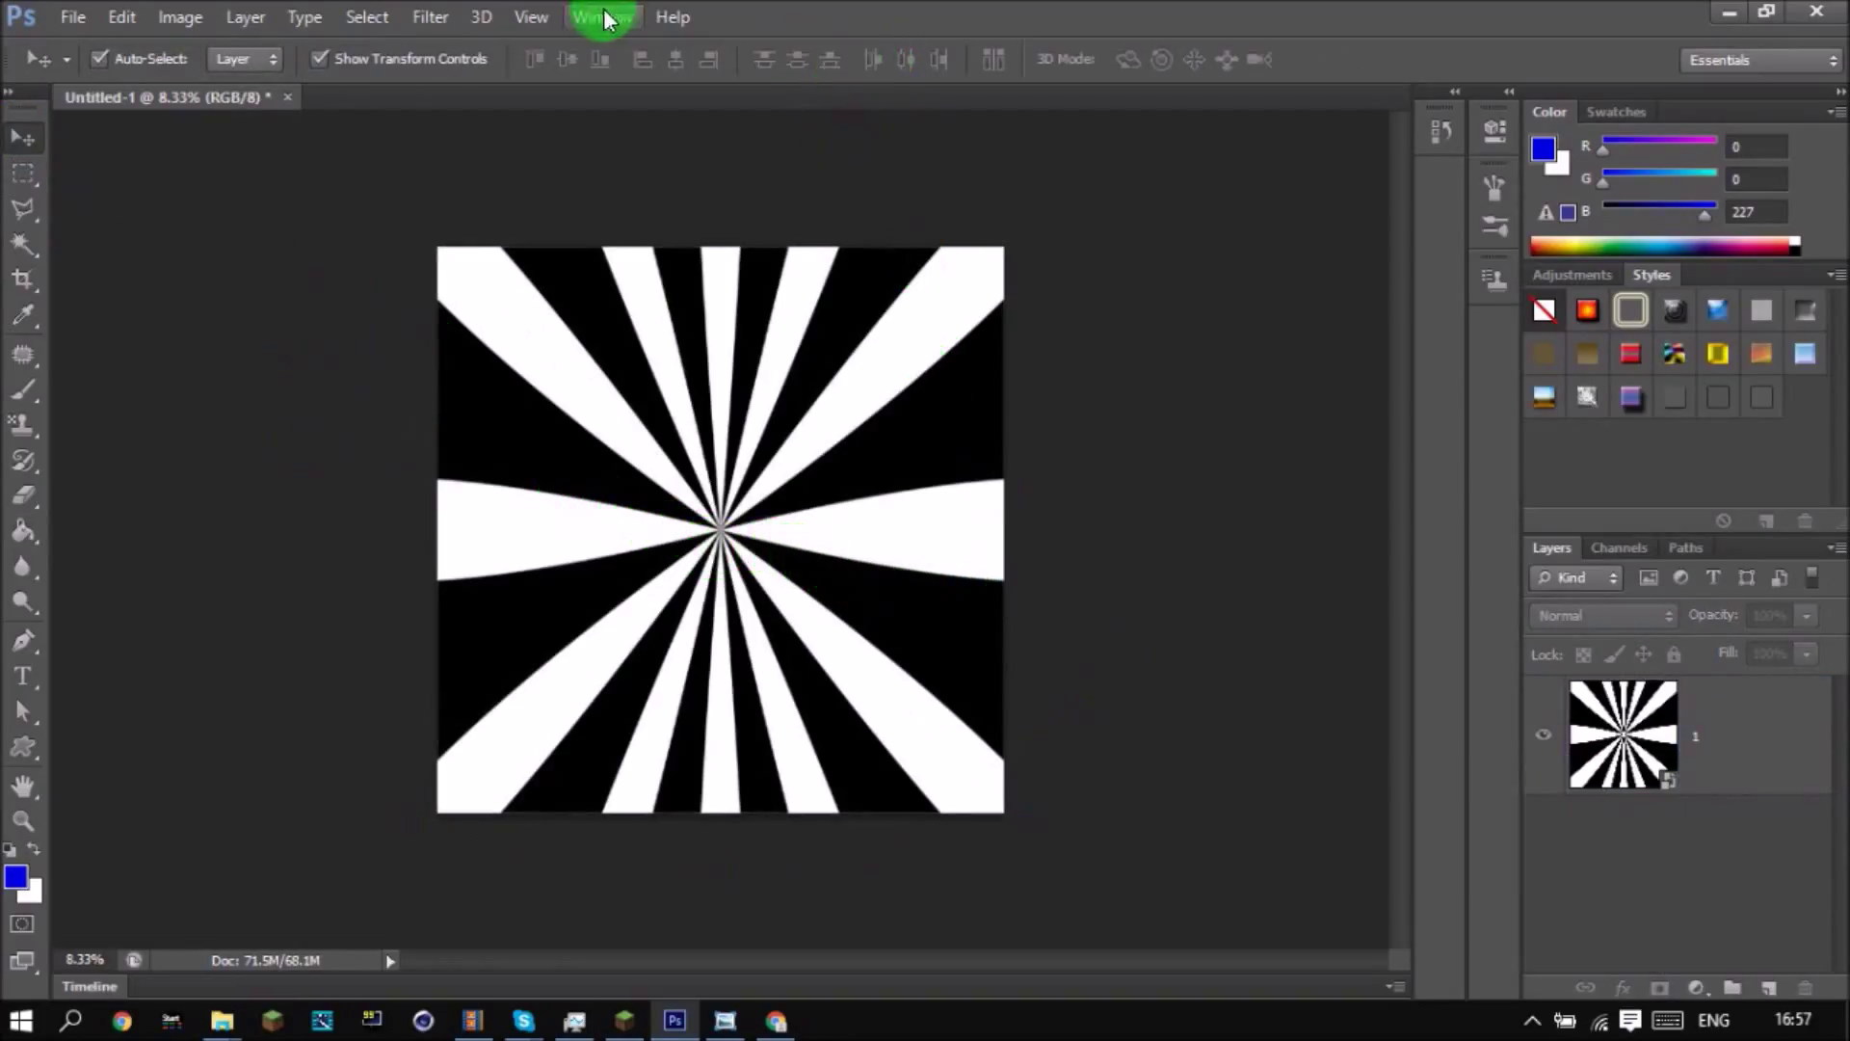
{"action": "left_click", "coordinate": [525, 18]}
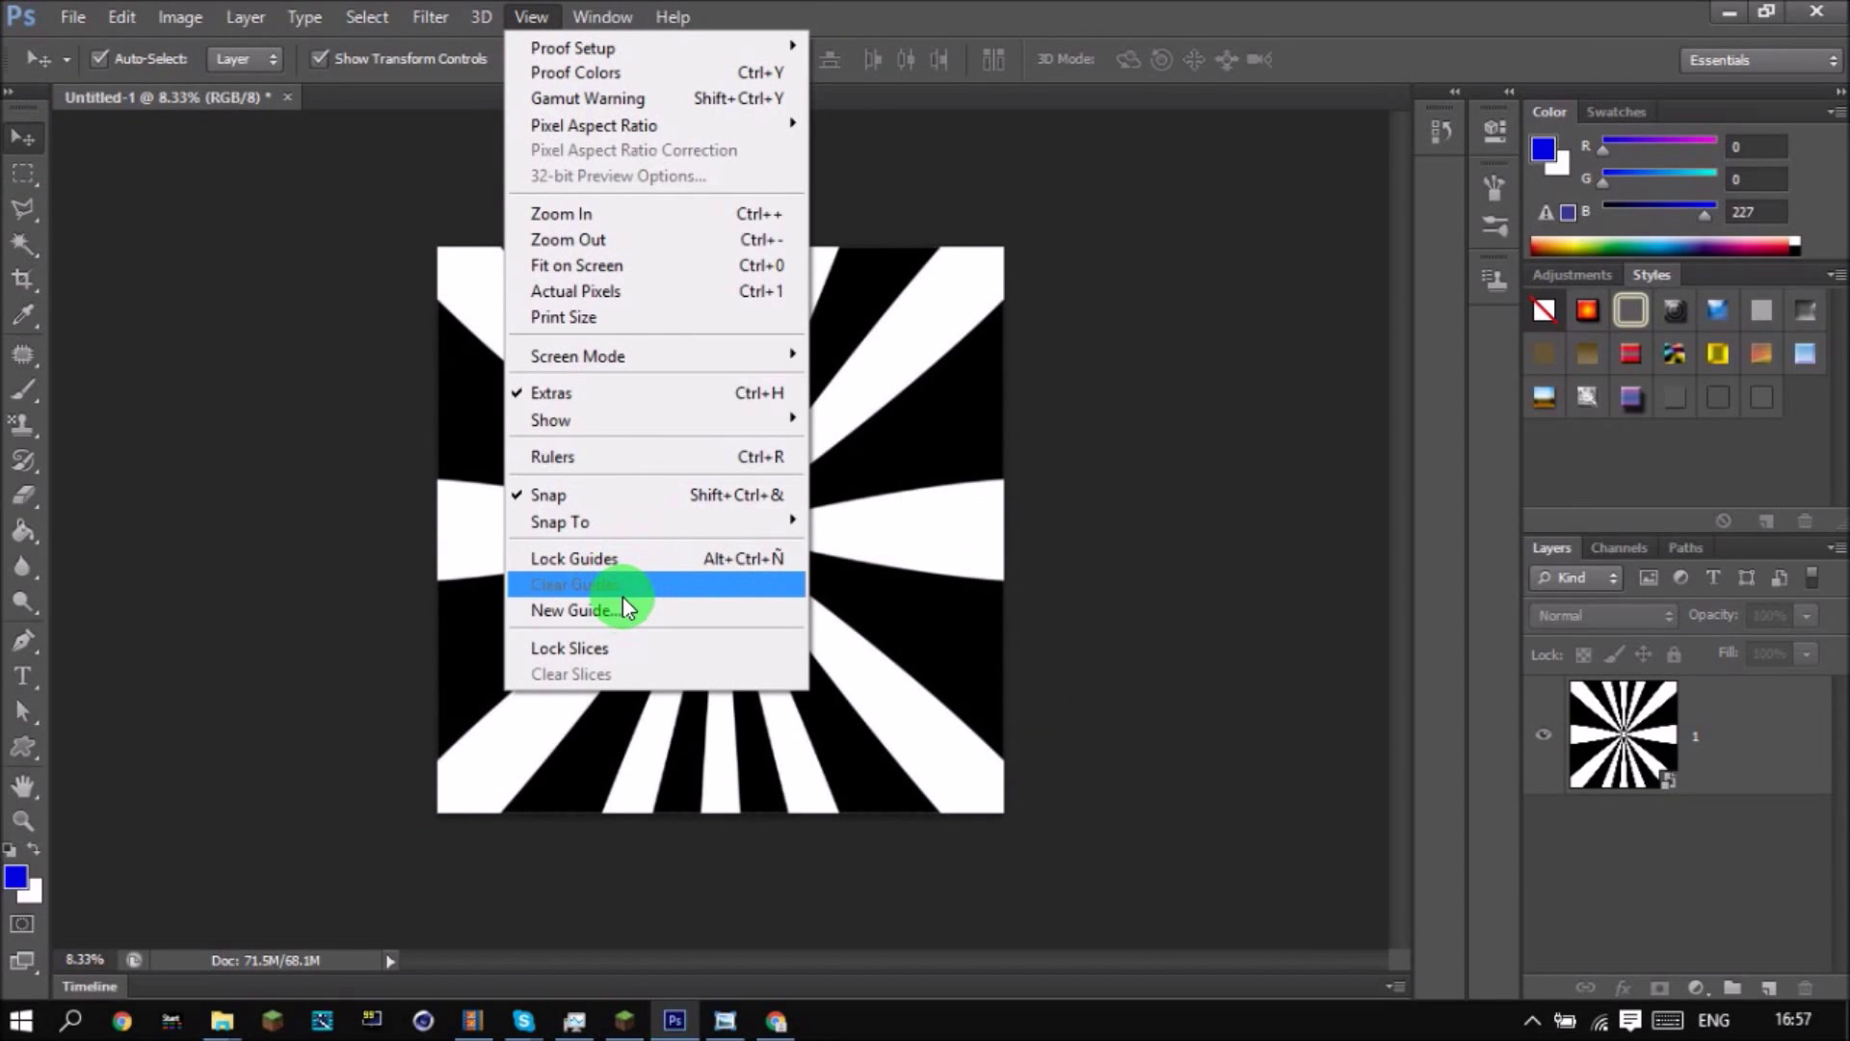
{"action": "left_click", "coordinate": [627, 607]}
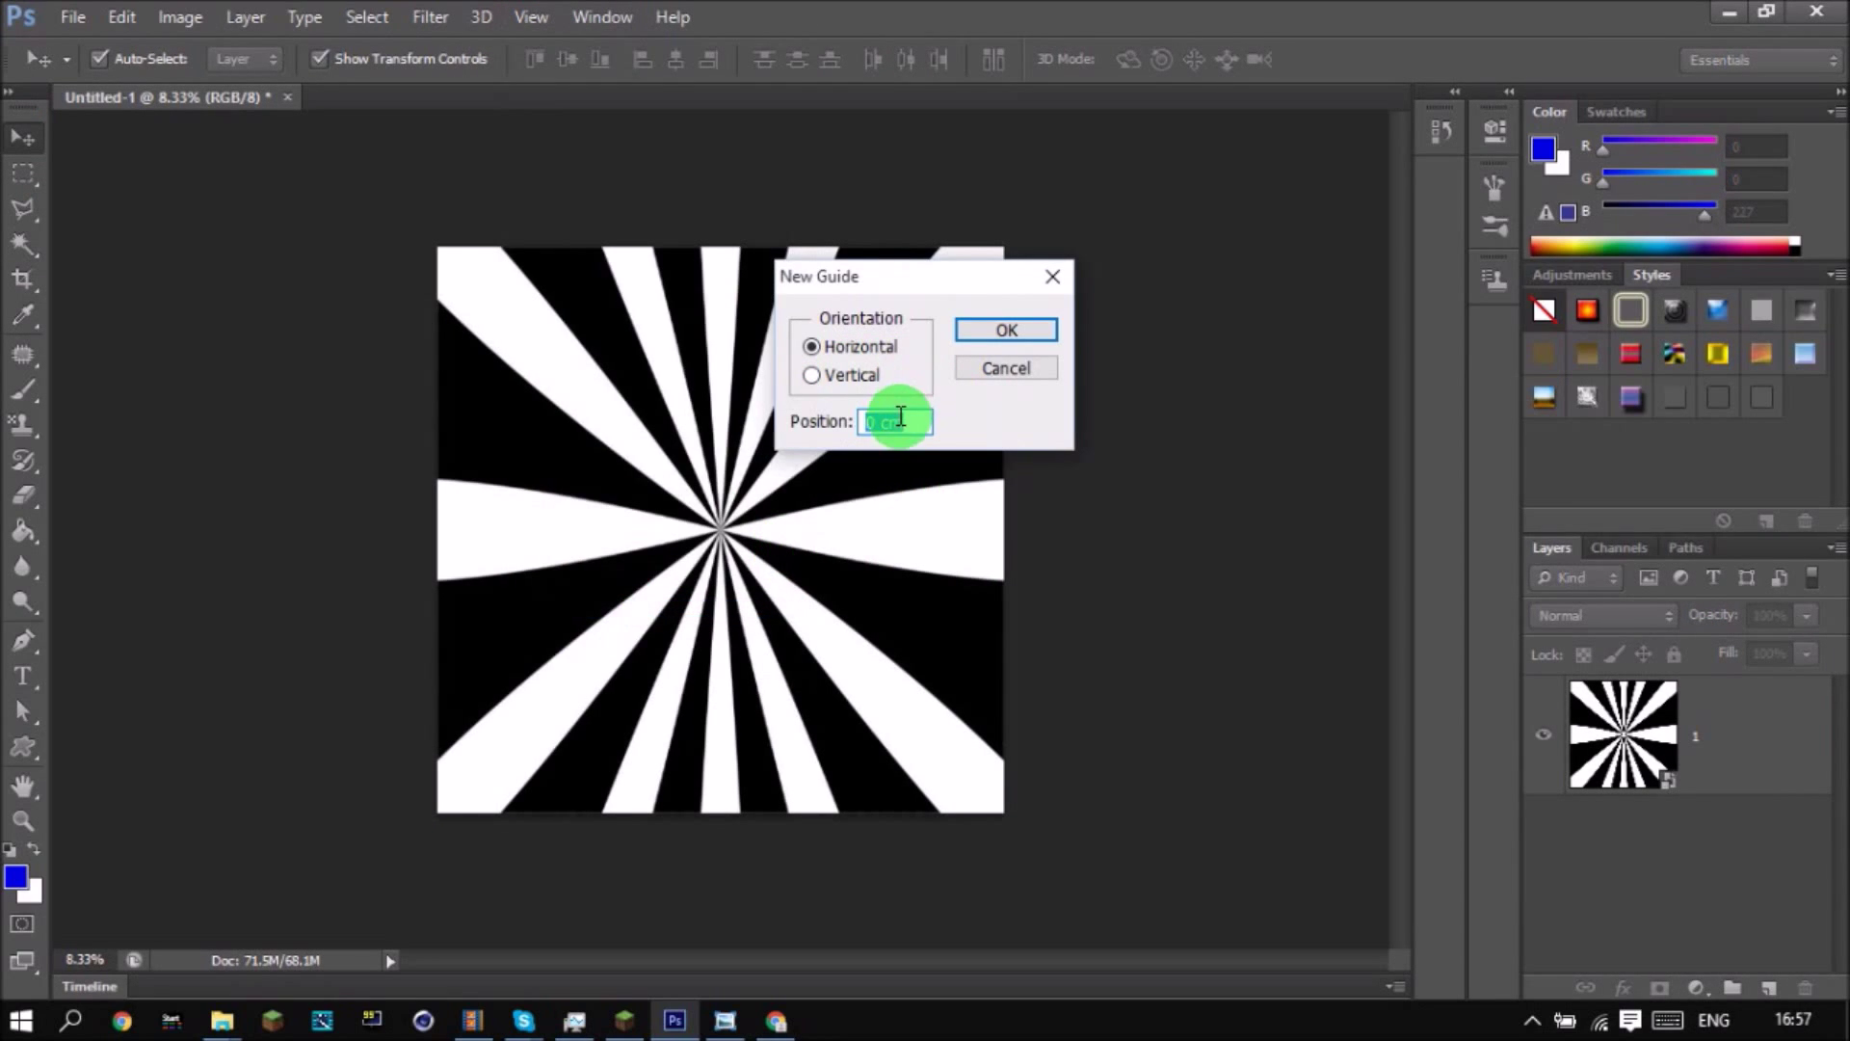
{"action": "left_click", "coordinate": [966, 327]}
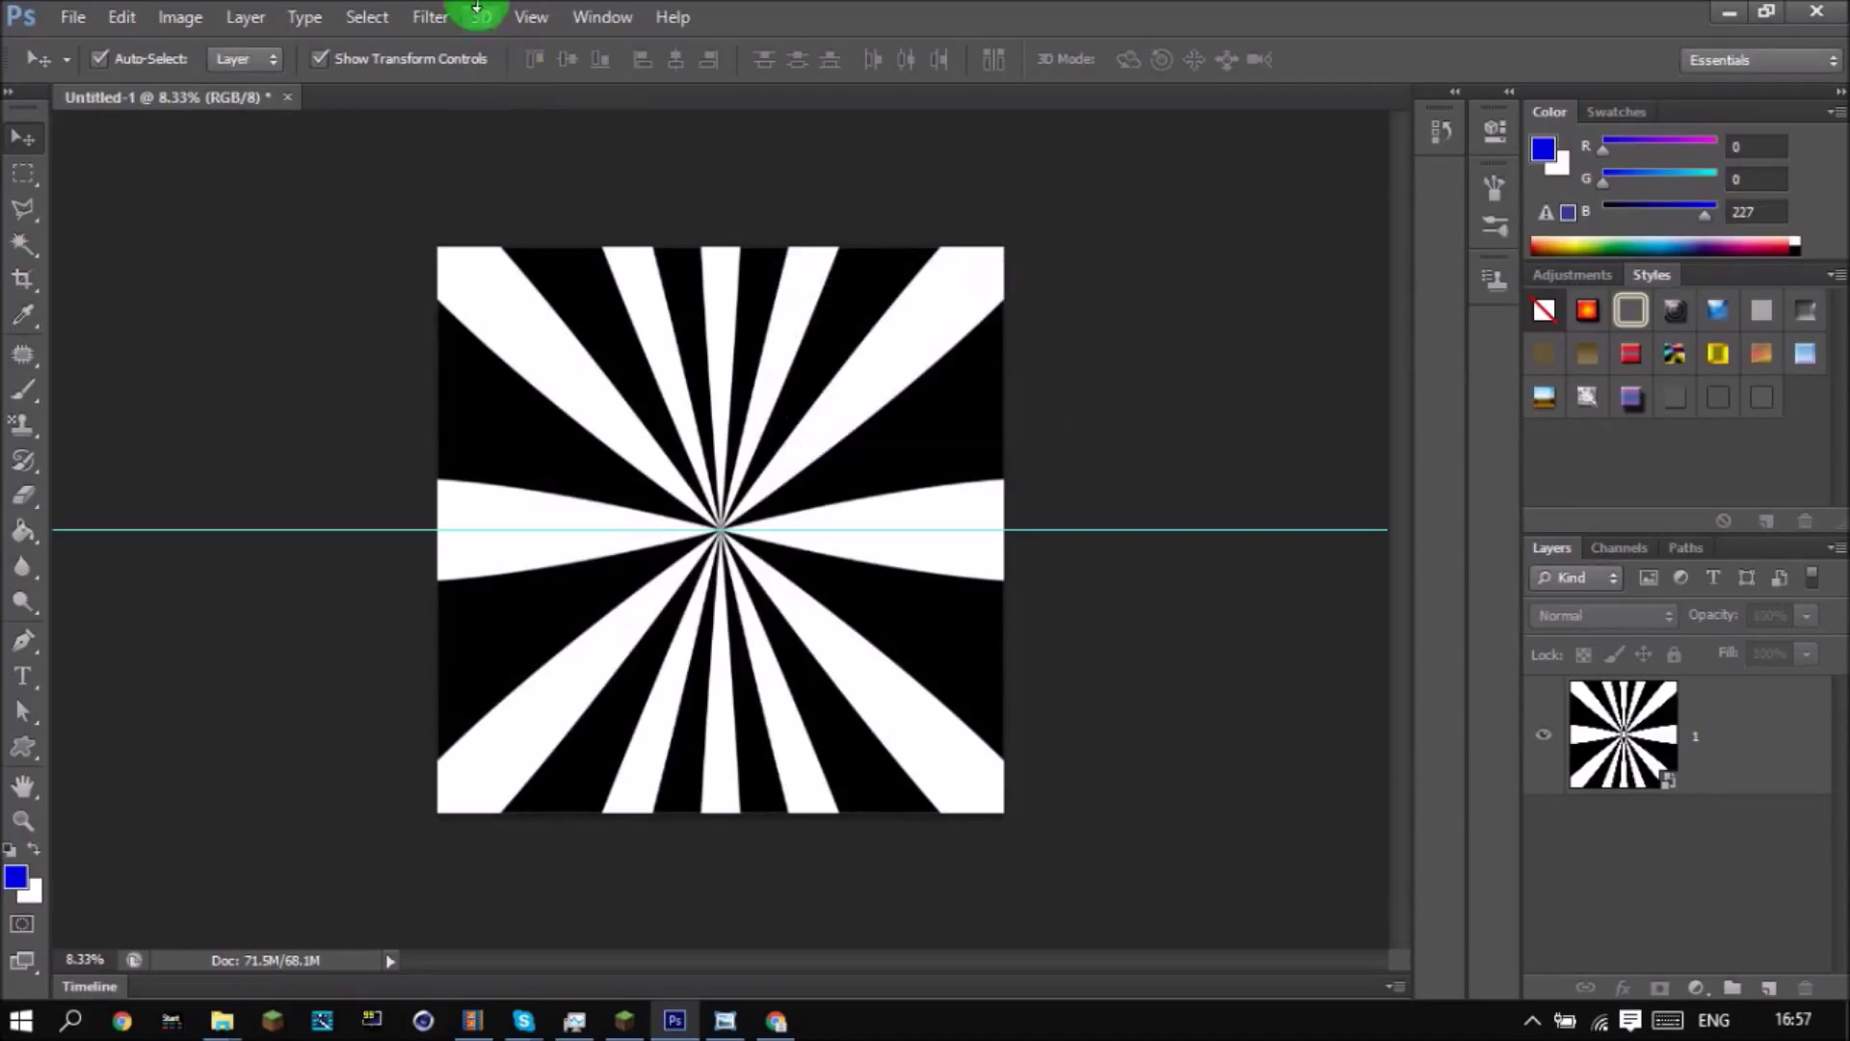
Add a vertical guide at 50% of the canvas width.
{"action": "left_click", "coordinate": [530, 17]}
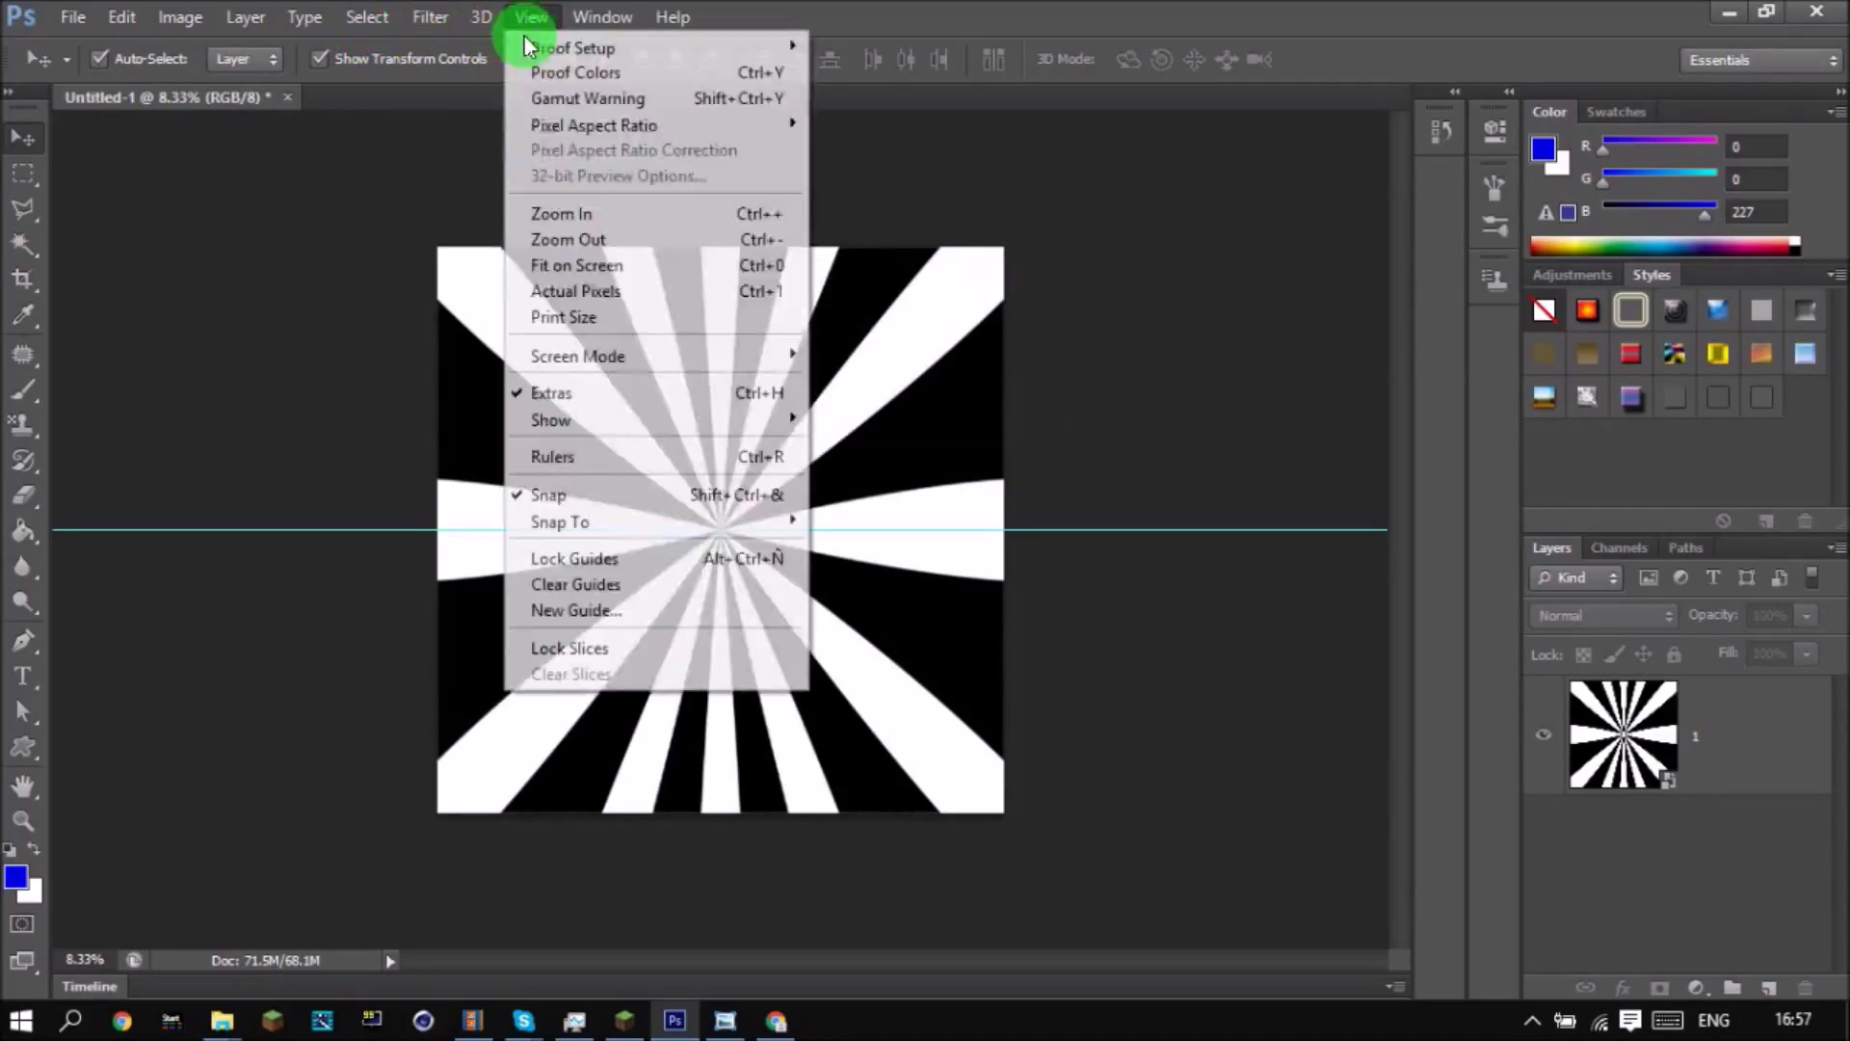
{"action": "left_click", "coordinate": [606, 612]}
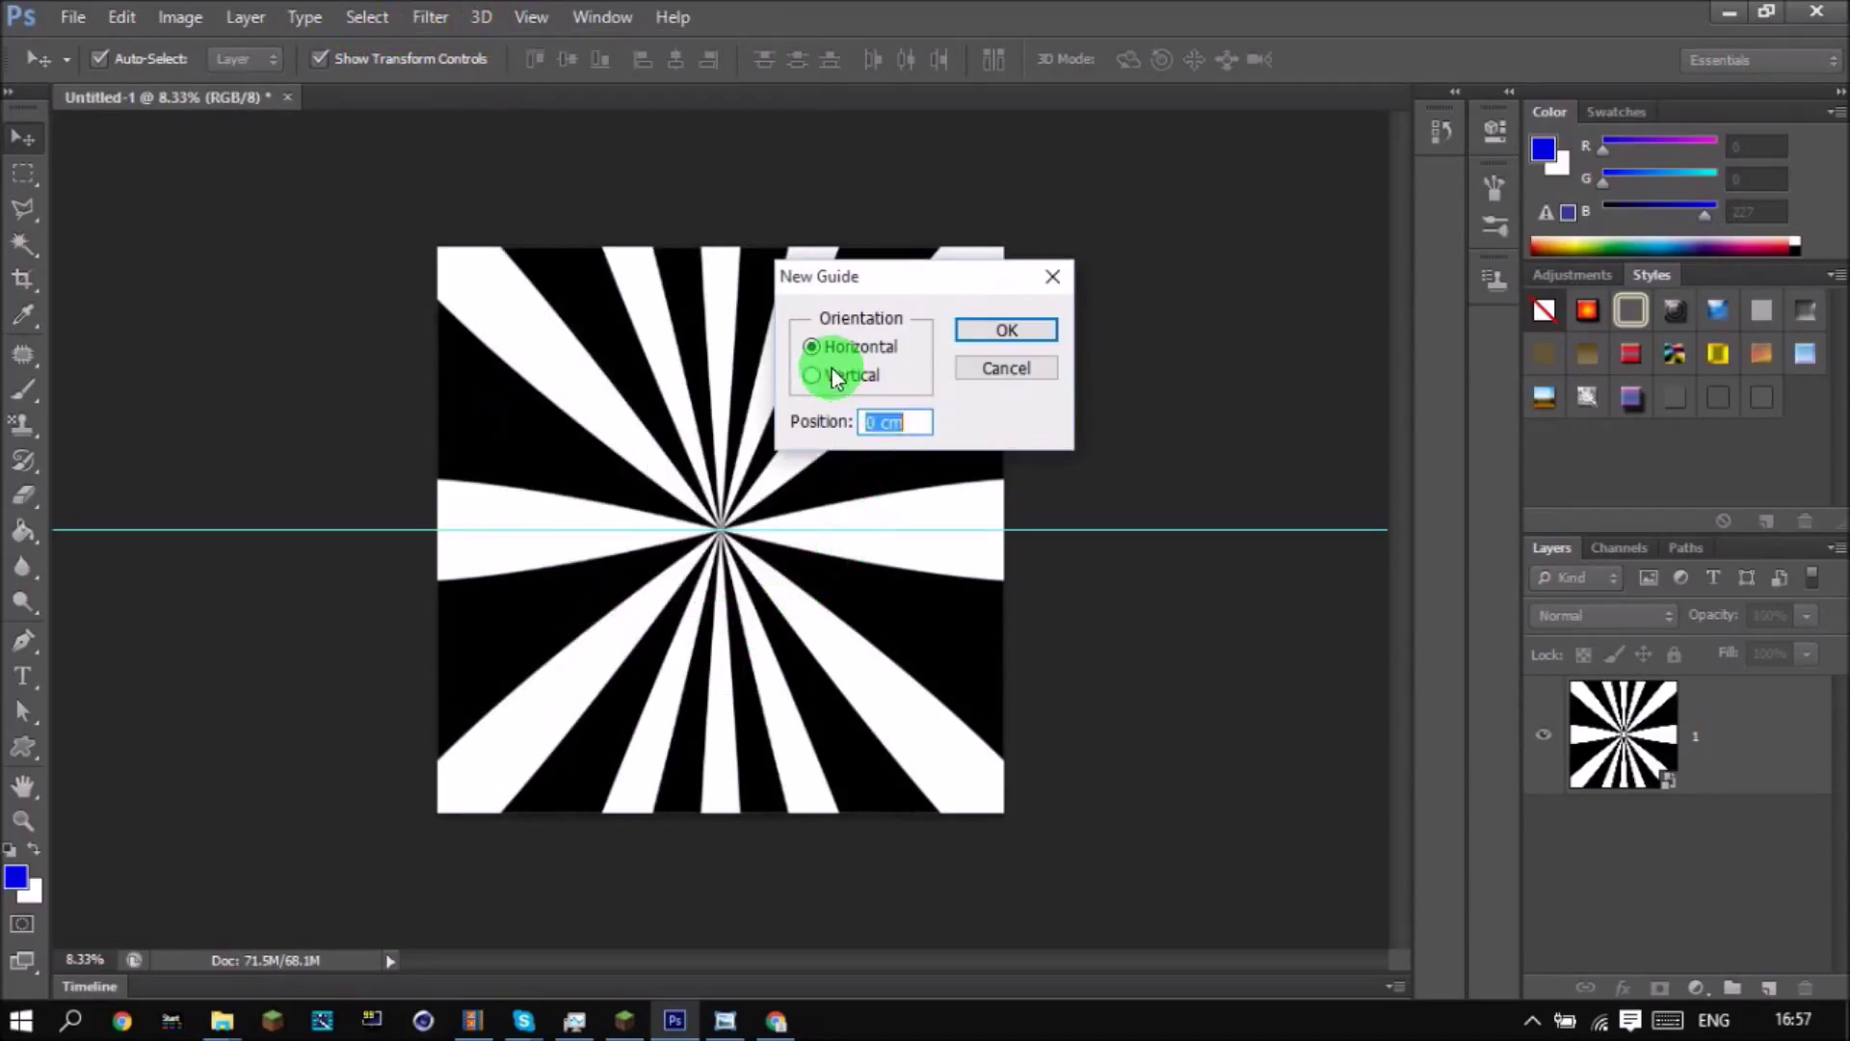
{"action": "left_click", "coordinate": [883, 420]}
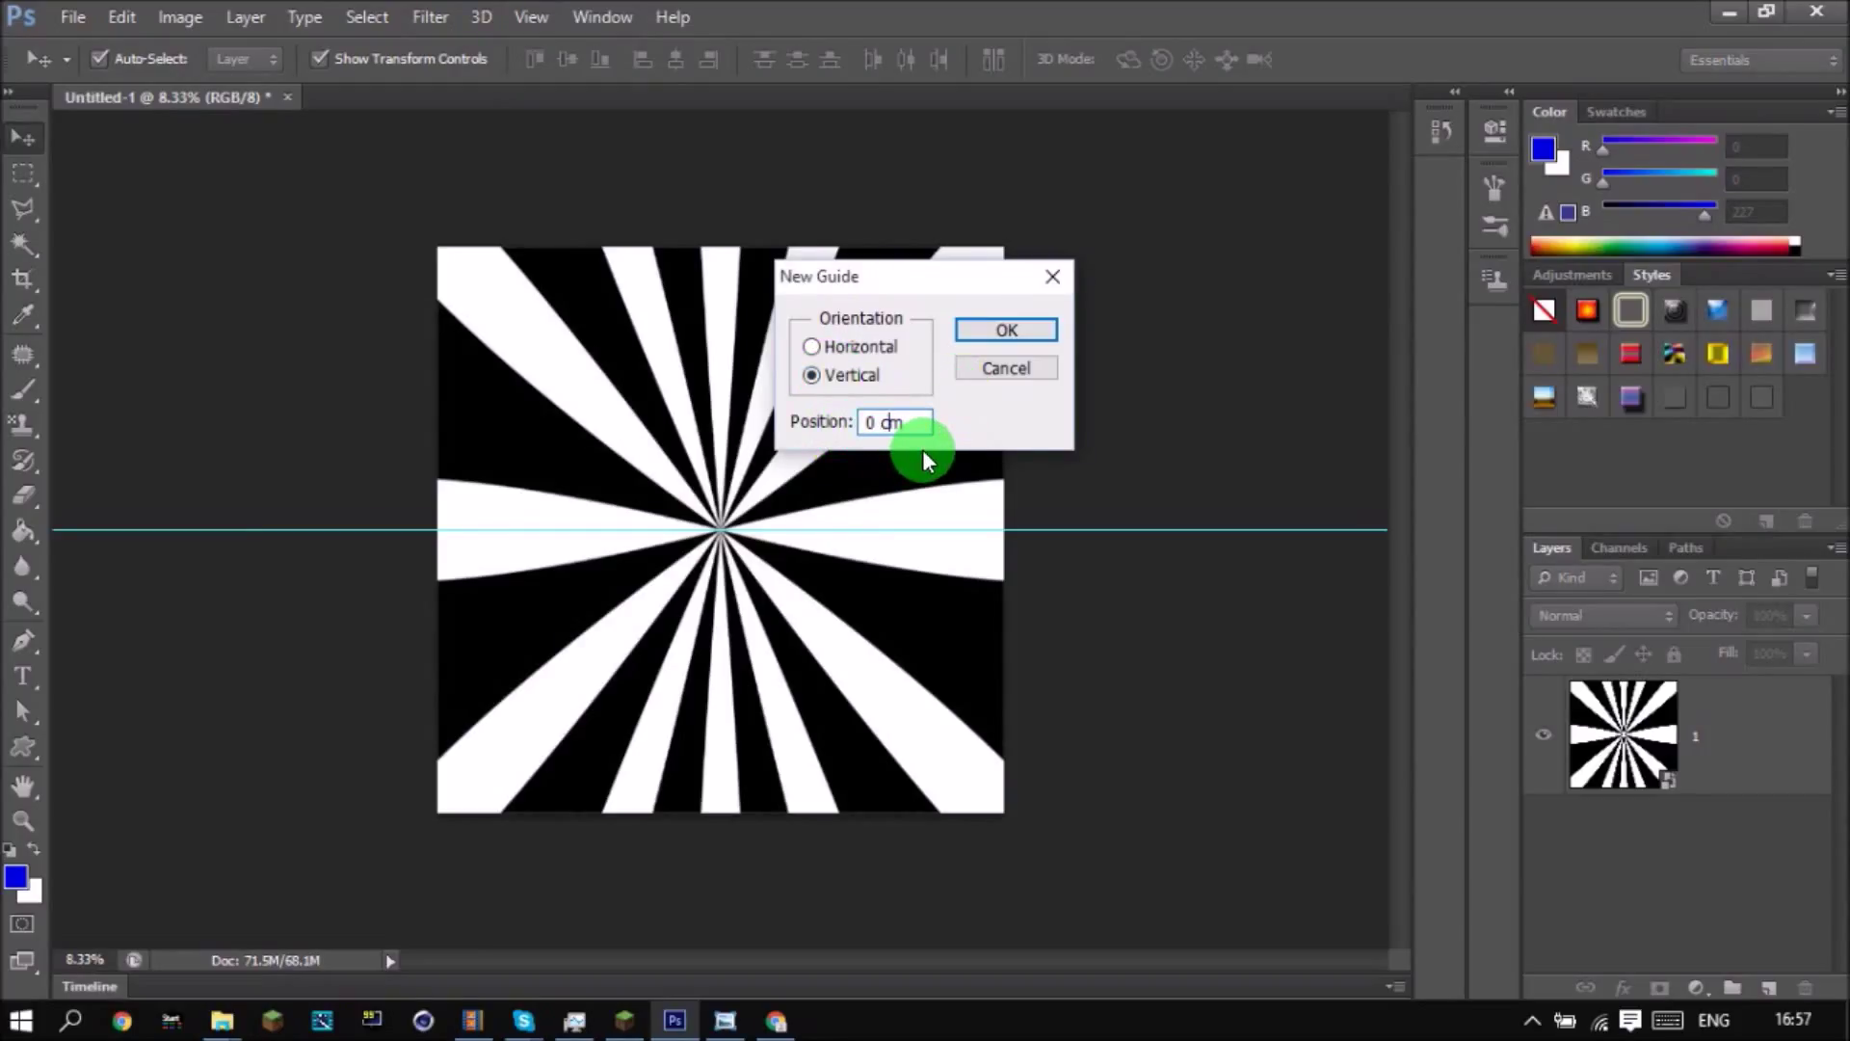
{"action": "type", "text": "501"}
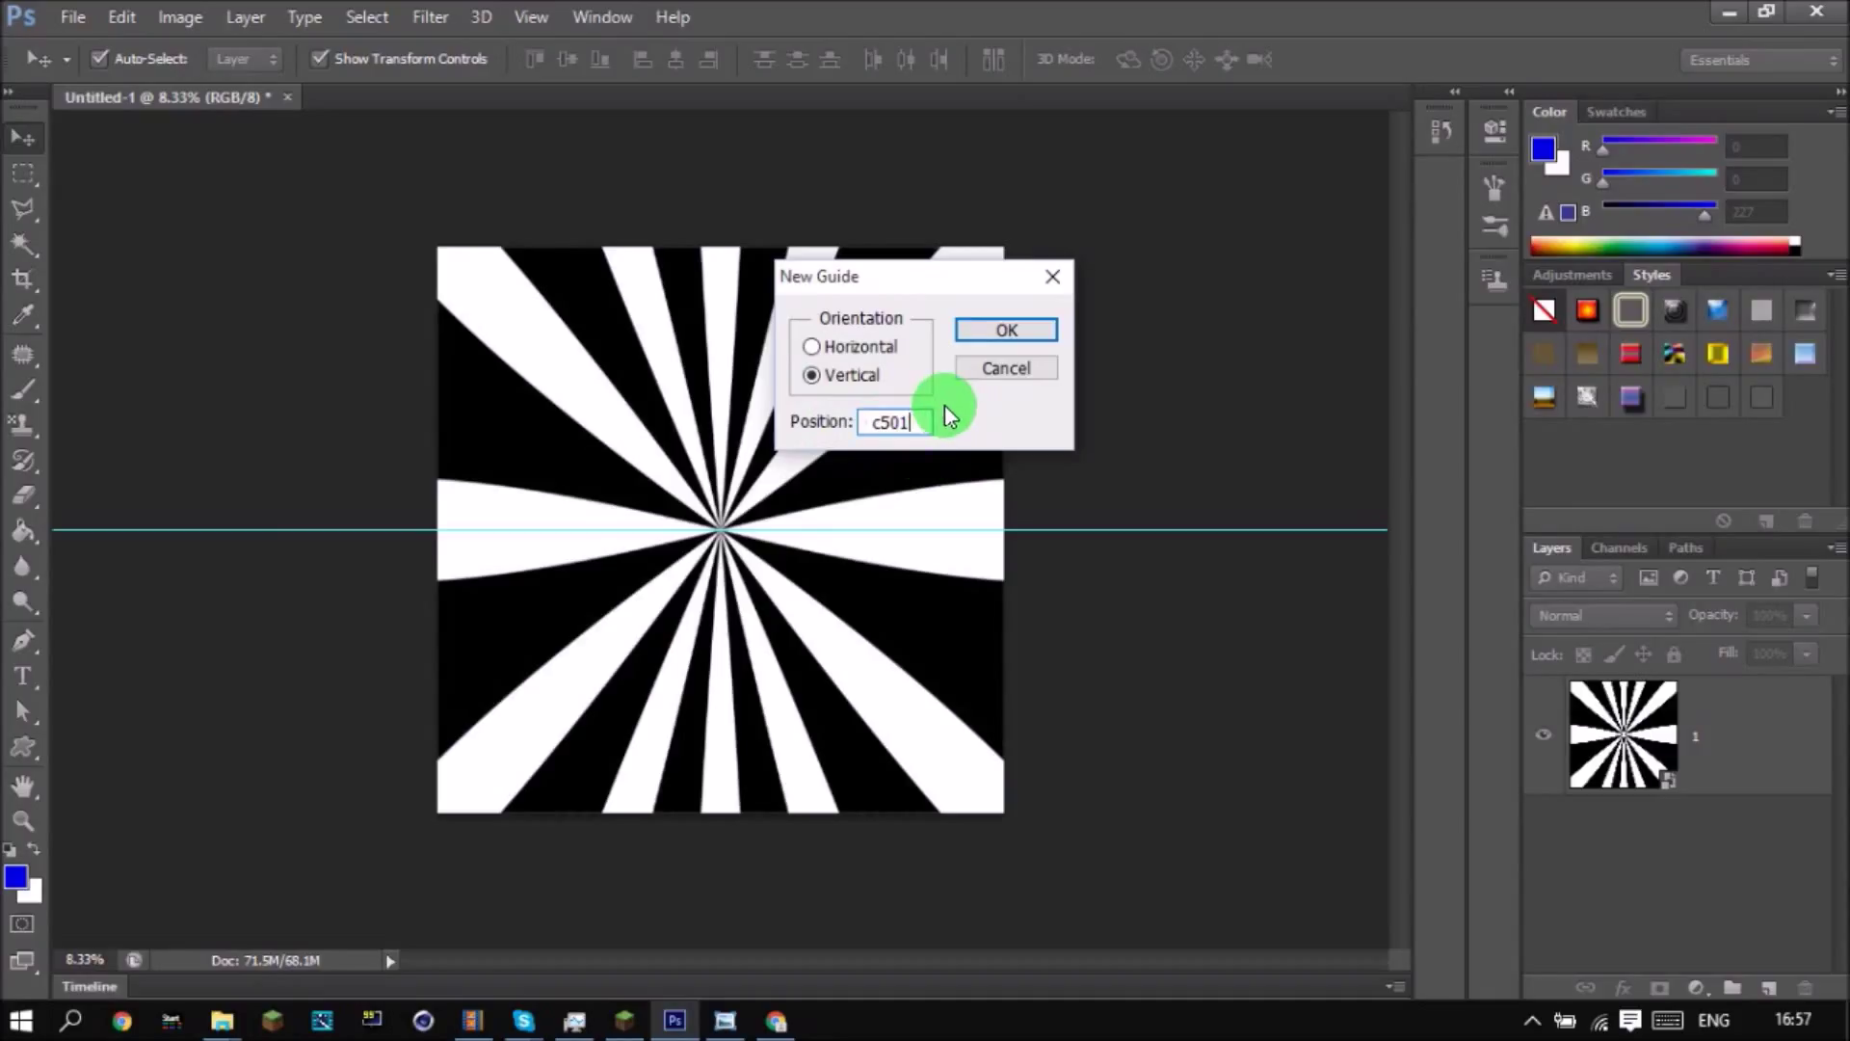
{"action": "type", "text": "%5"}
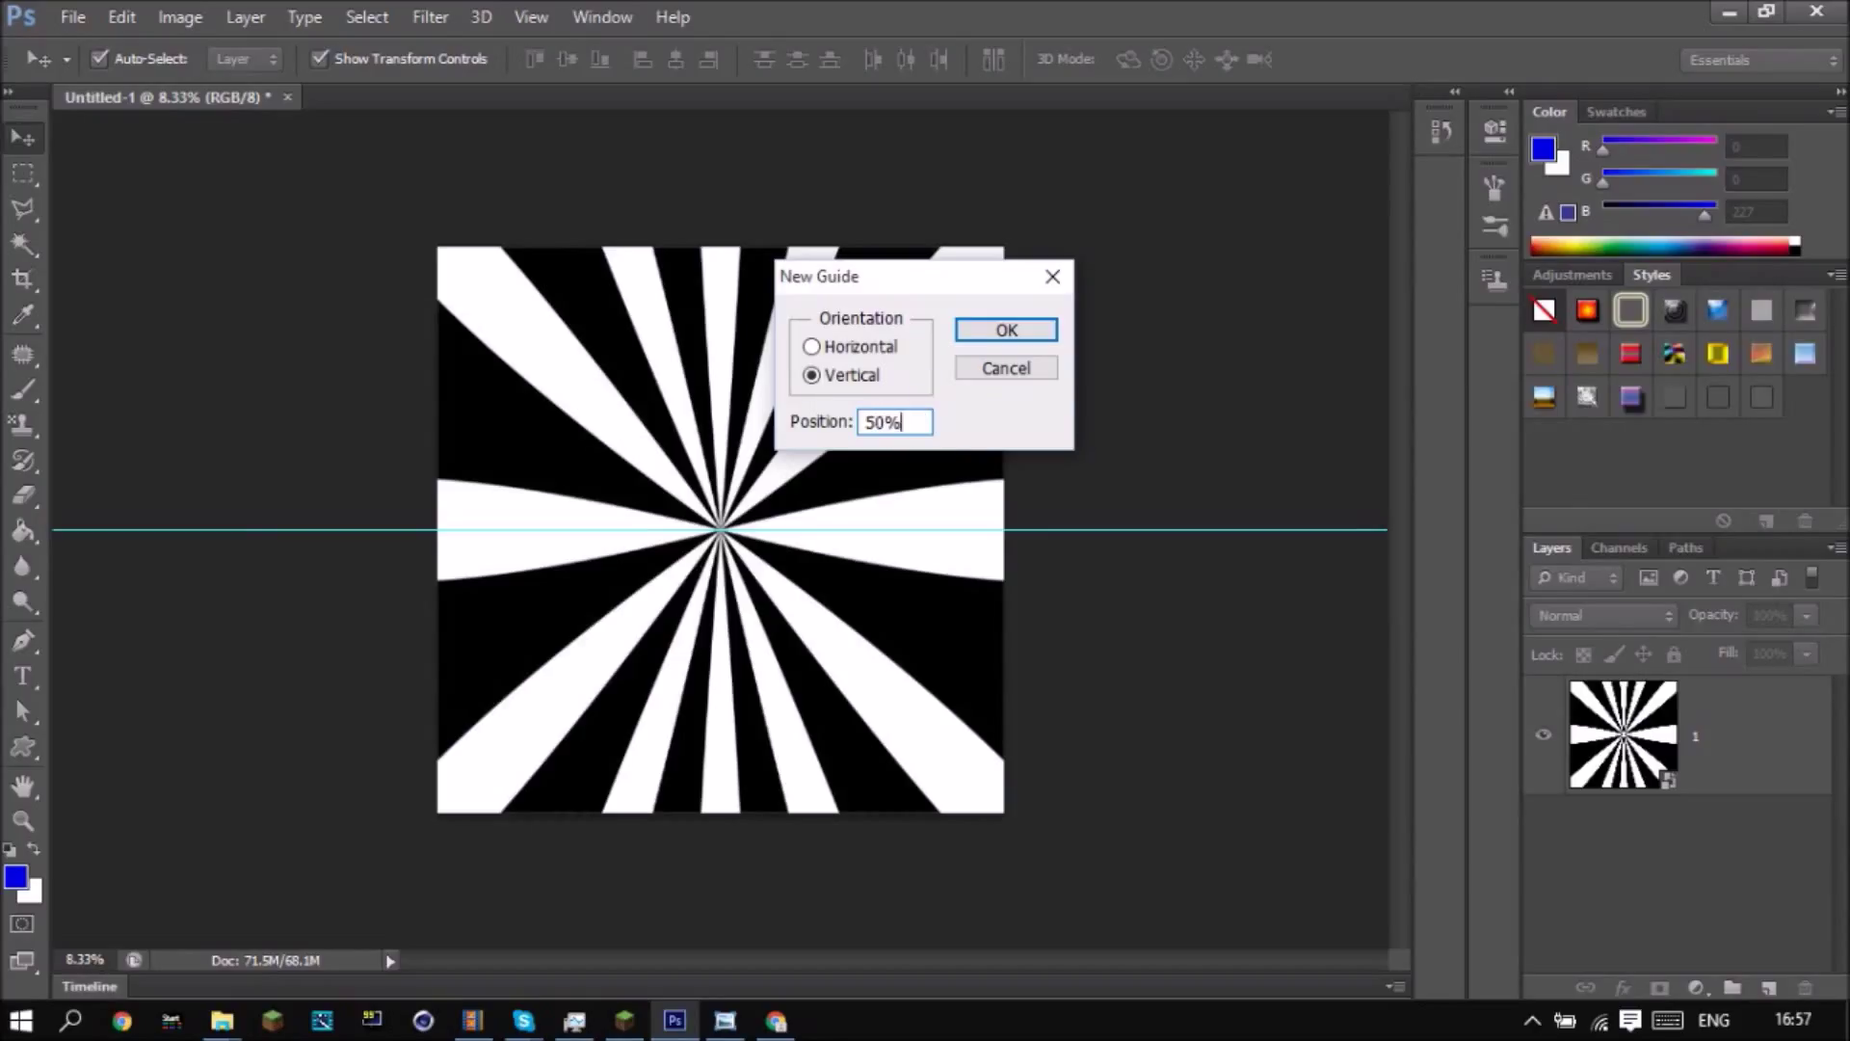
{"action": "left_click", "coordinate": [1024, 327]}
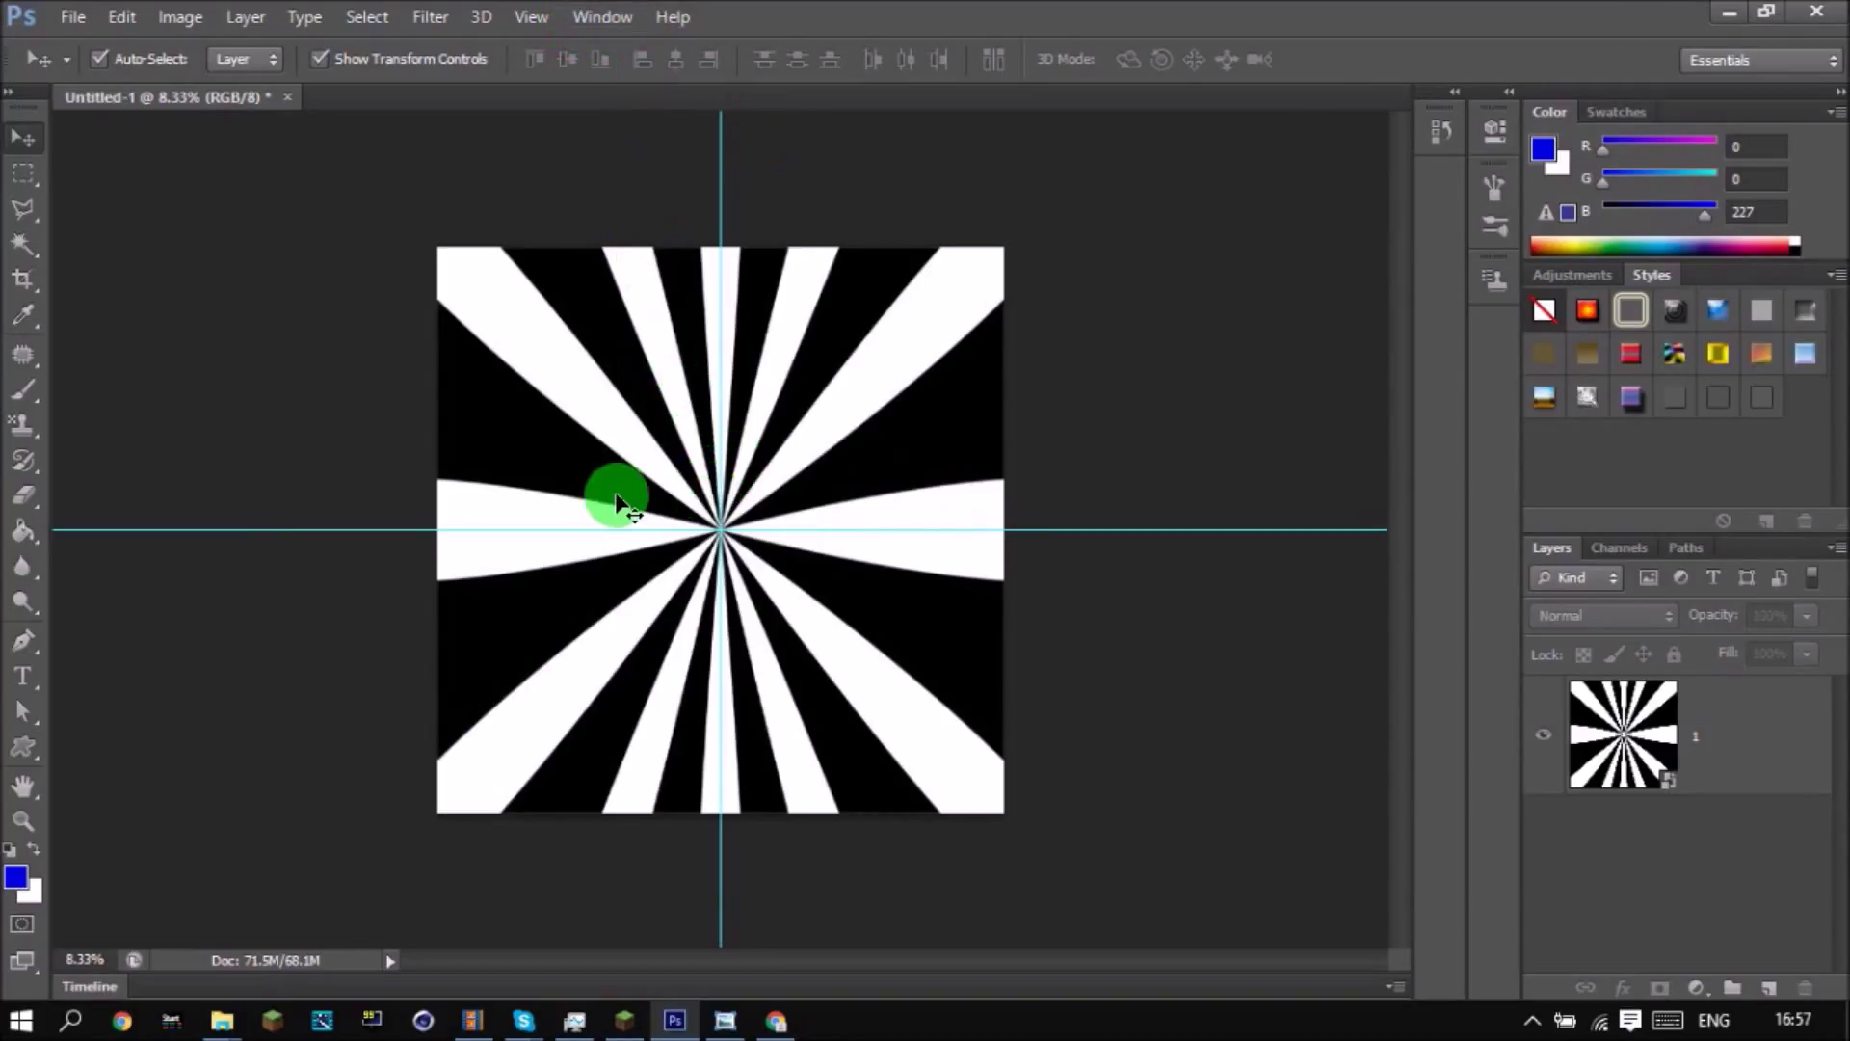
{"action": "left_click", "coordinate": [1684, 724]}
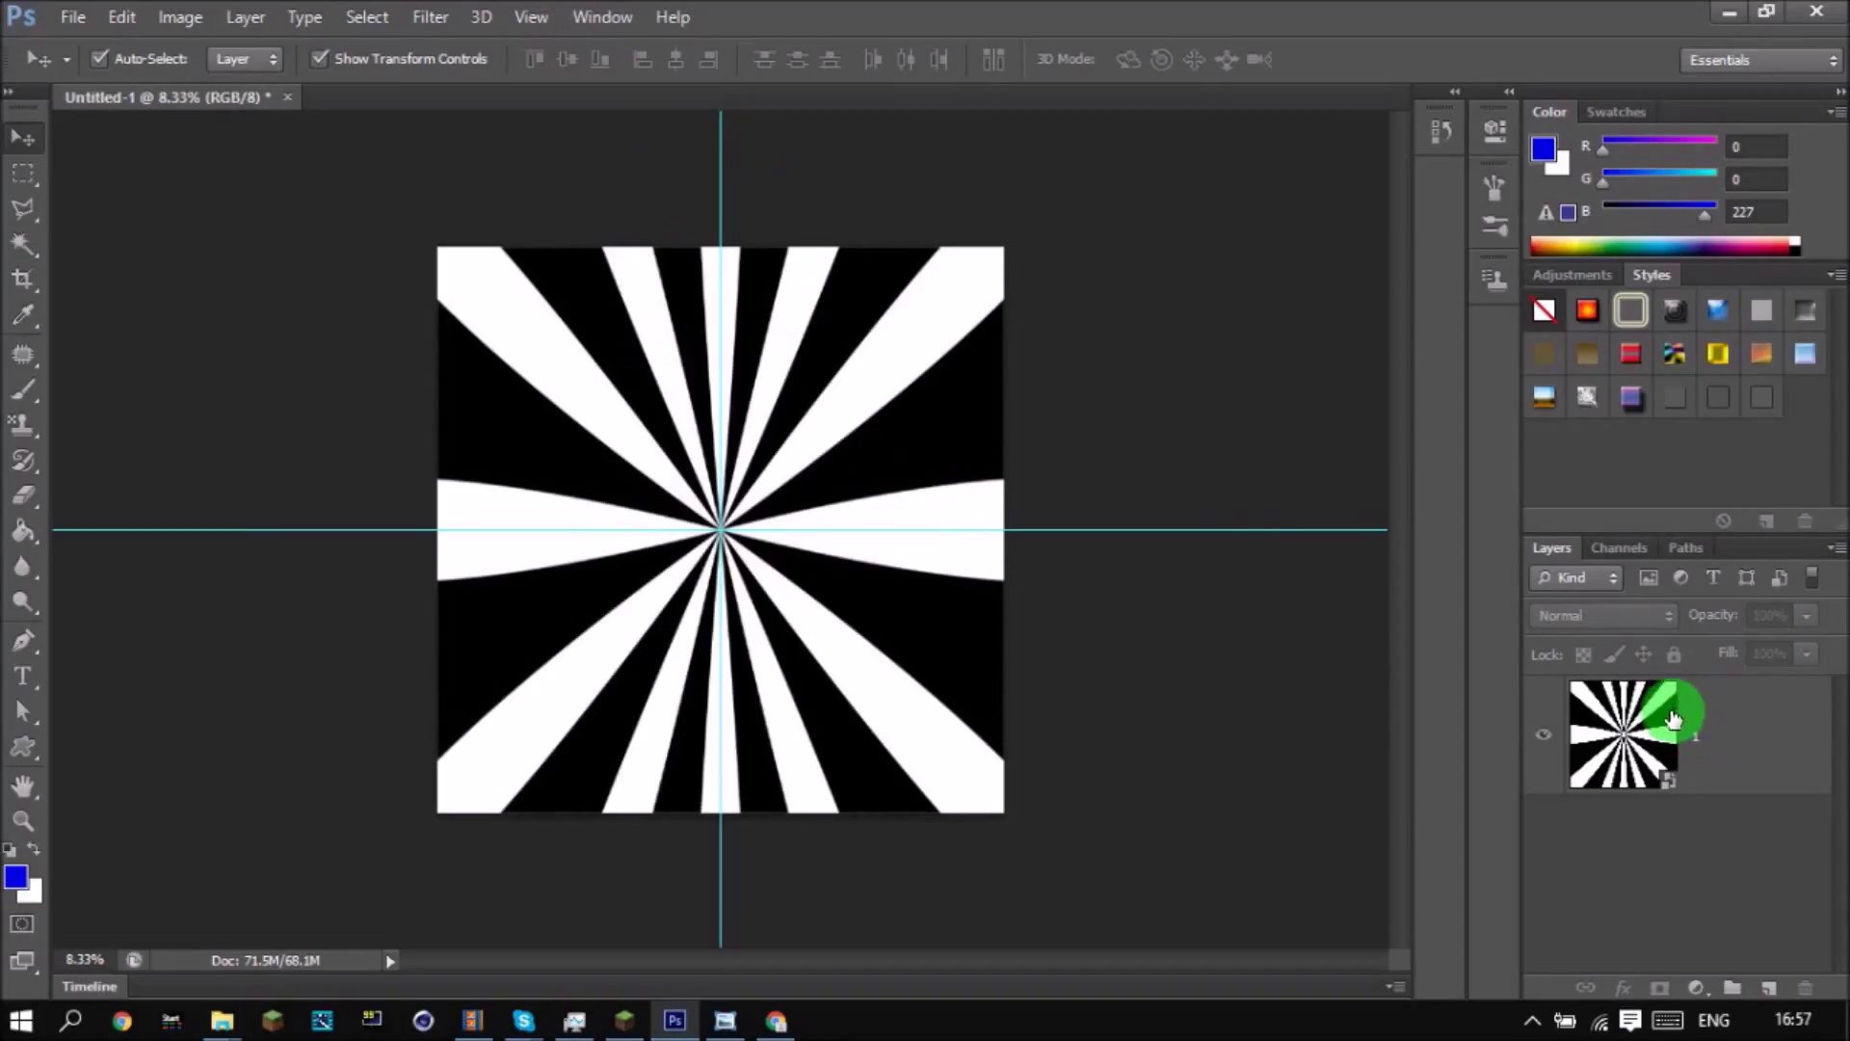
Enable a Color Overlay on the sunburst layer at 57% opacity.
{"action": "left_click_drag", "start_coordinate": [1643, 718], "coordinate": [1623, 732]}
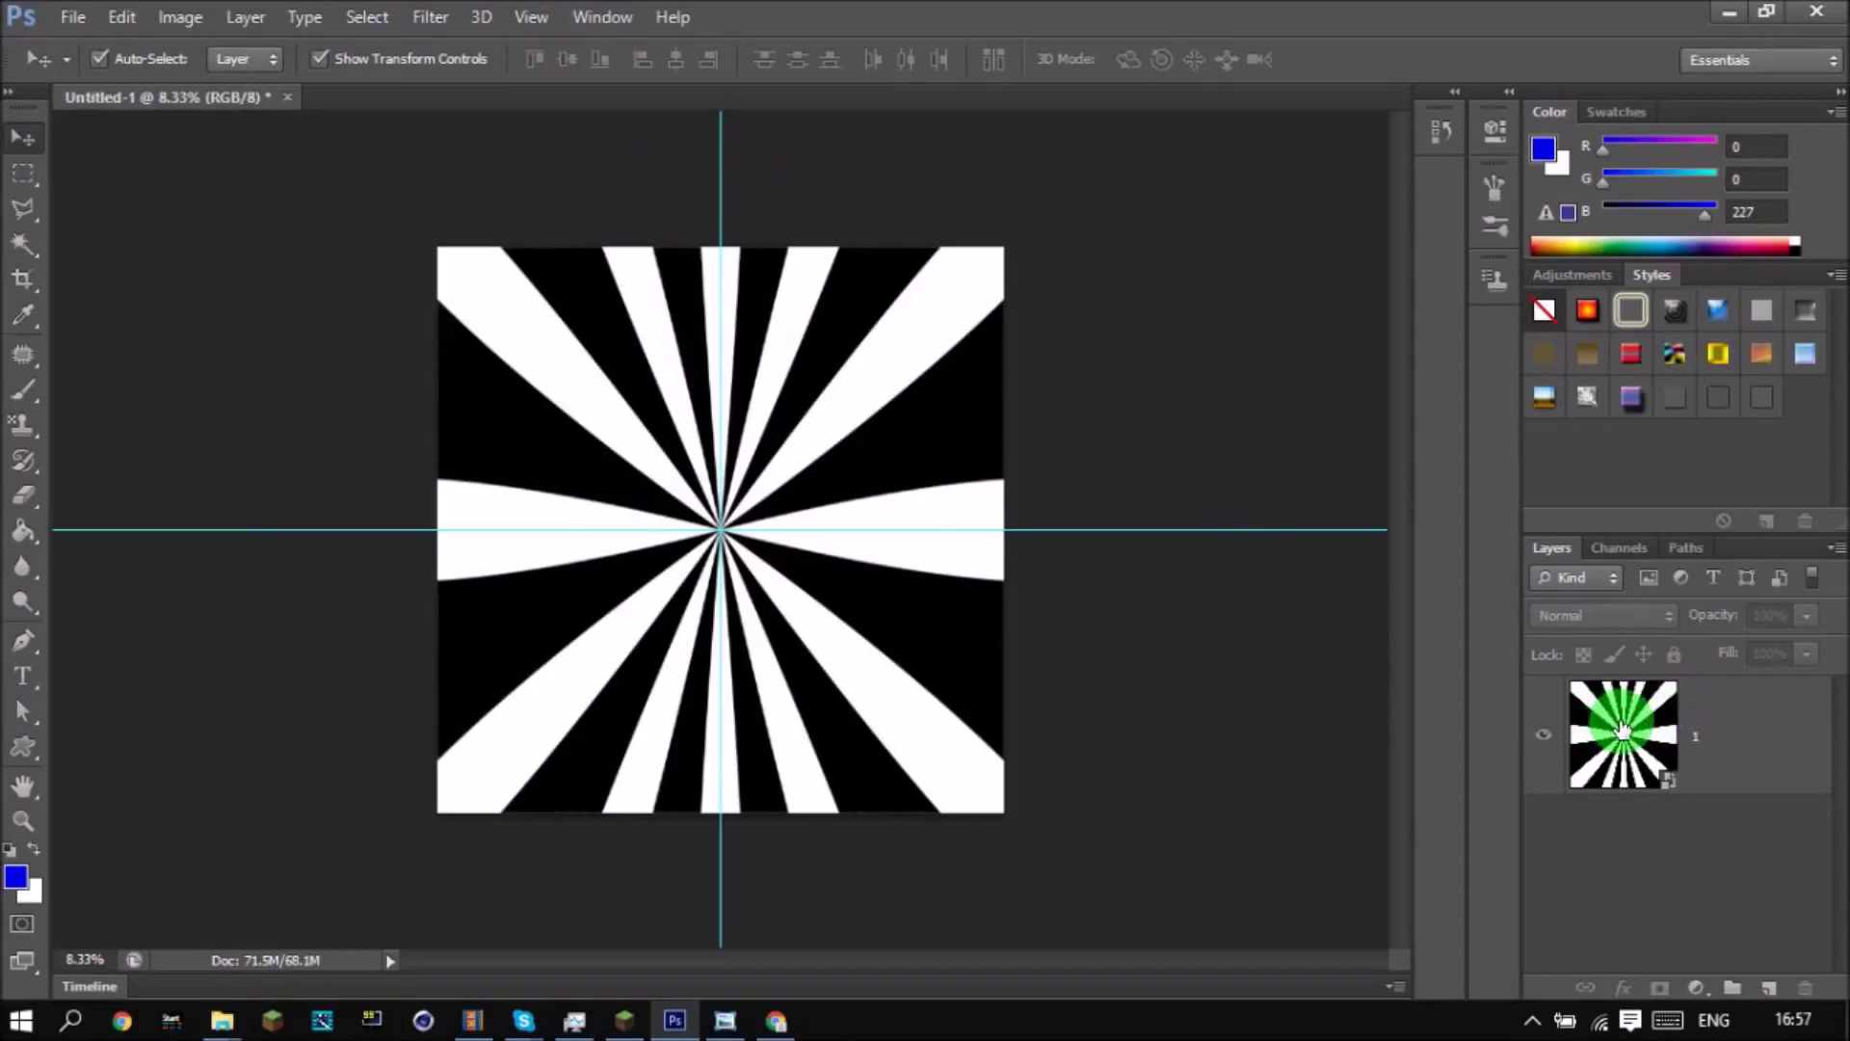
{"action": "right_click", "coordinate": [1624, 733]}
{"action": "left_click", "coordinate": [1484, 93]}
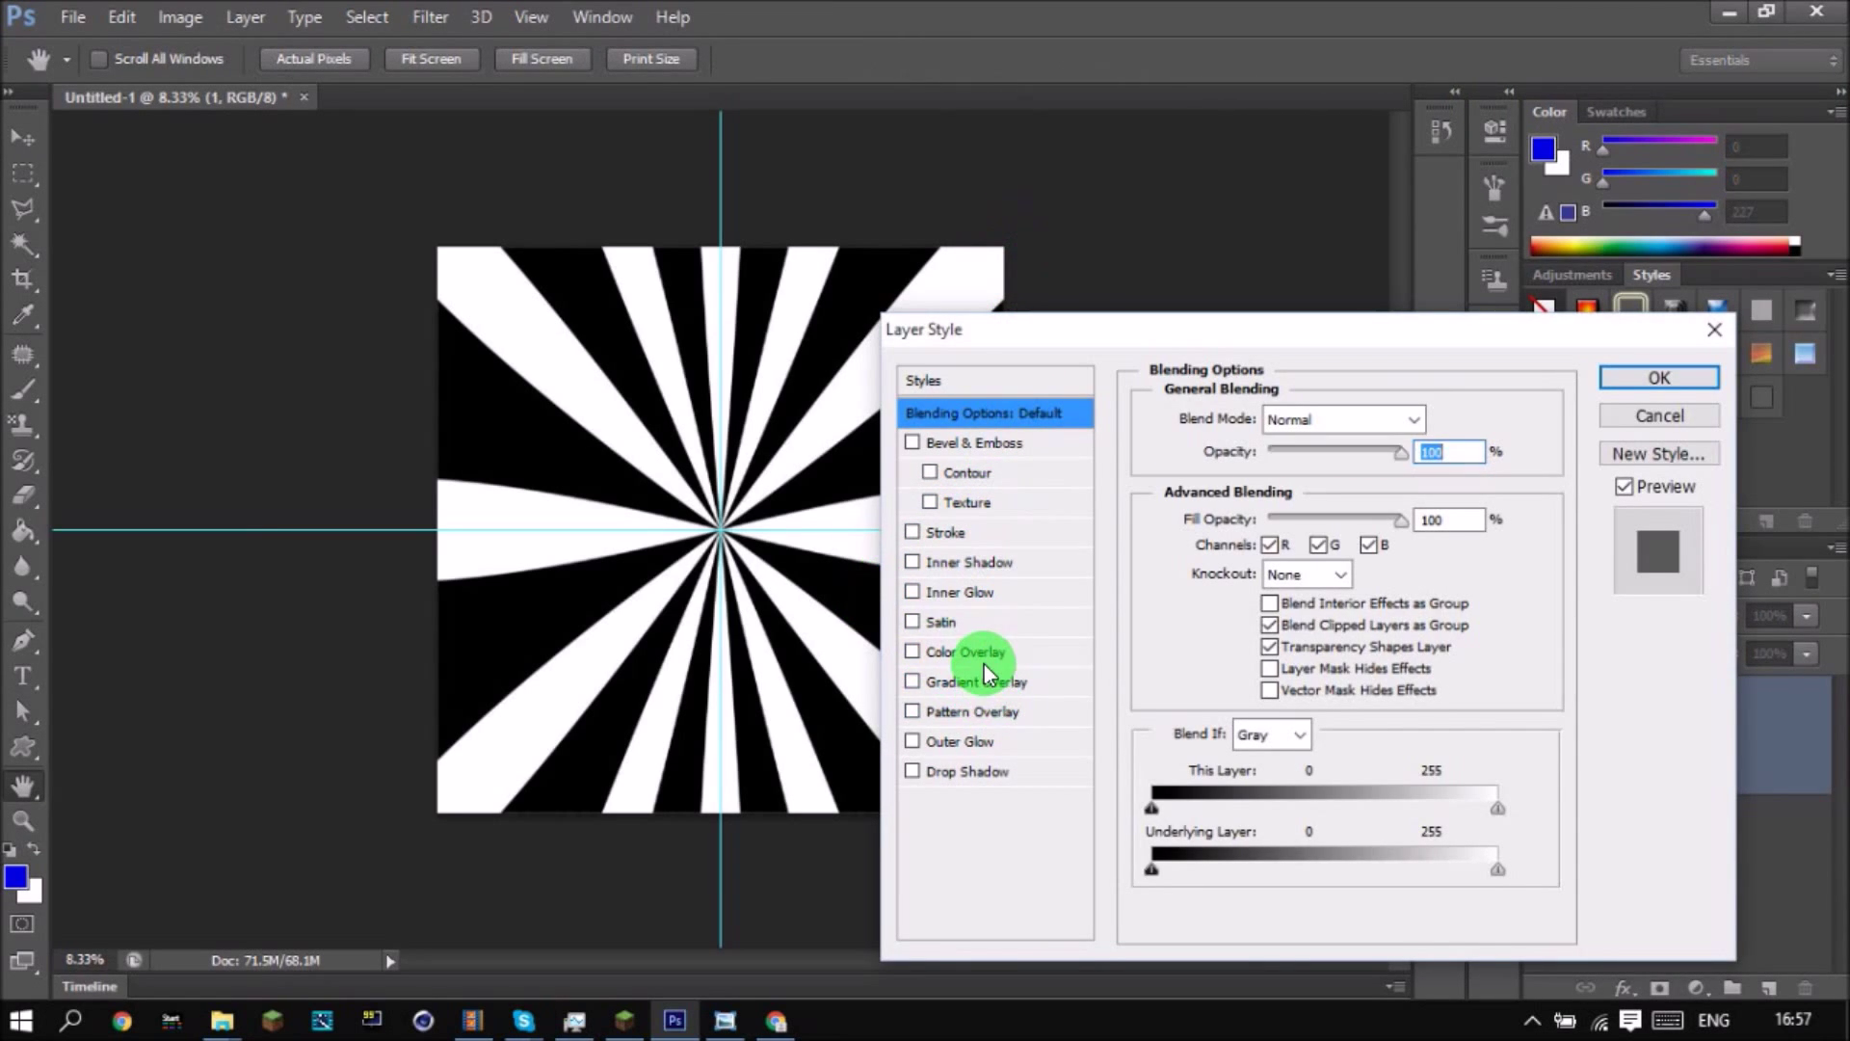
{"action": "left_click", "coordinate": [954, 655]}
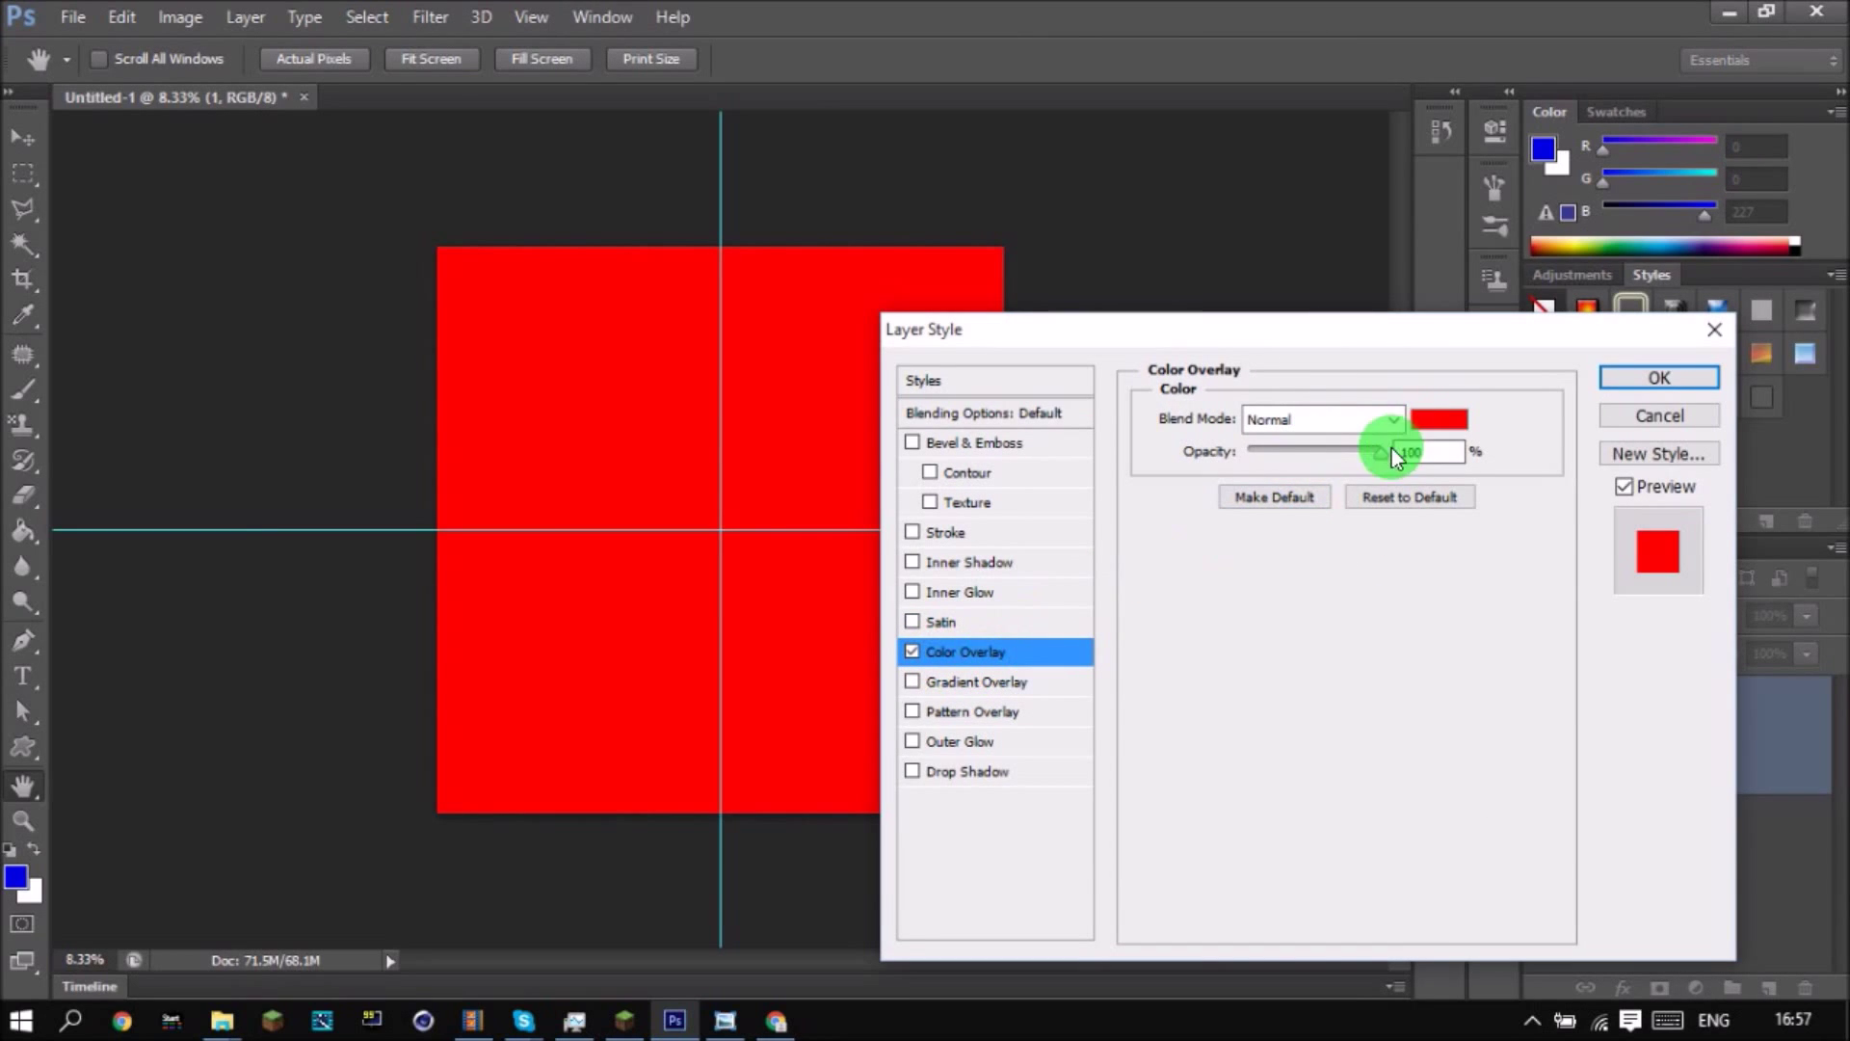
{"action": "left_click", "coordinate": [1322, 449]}
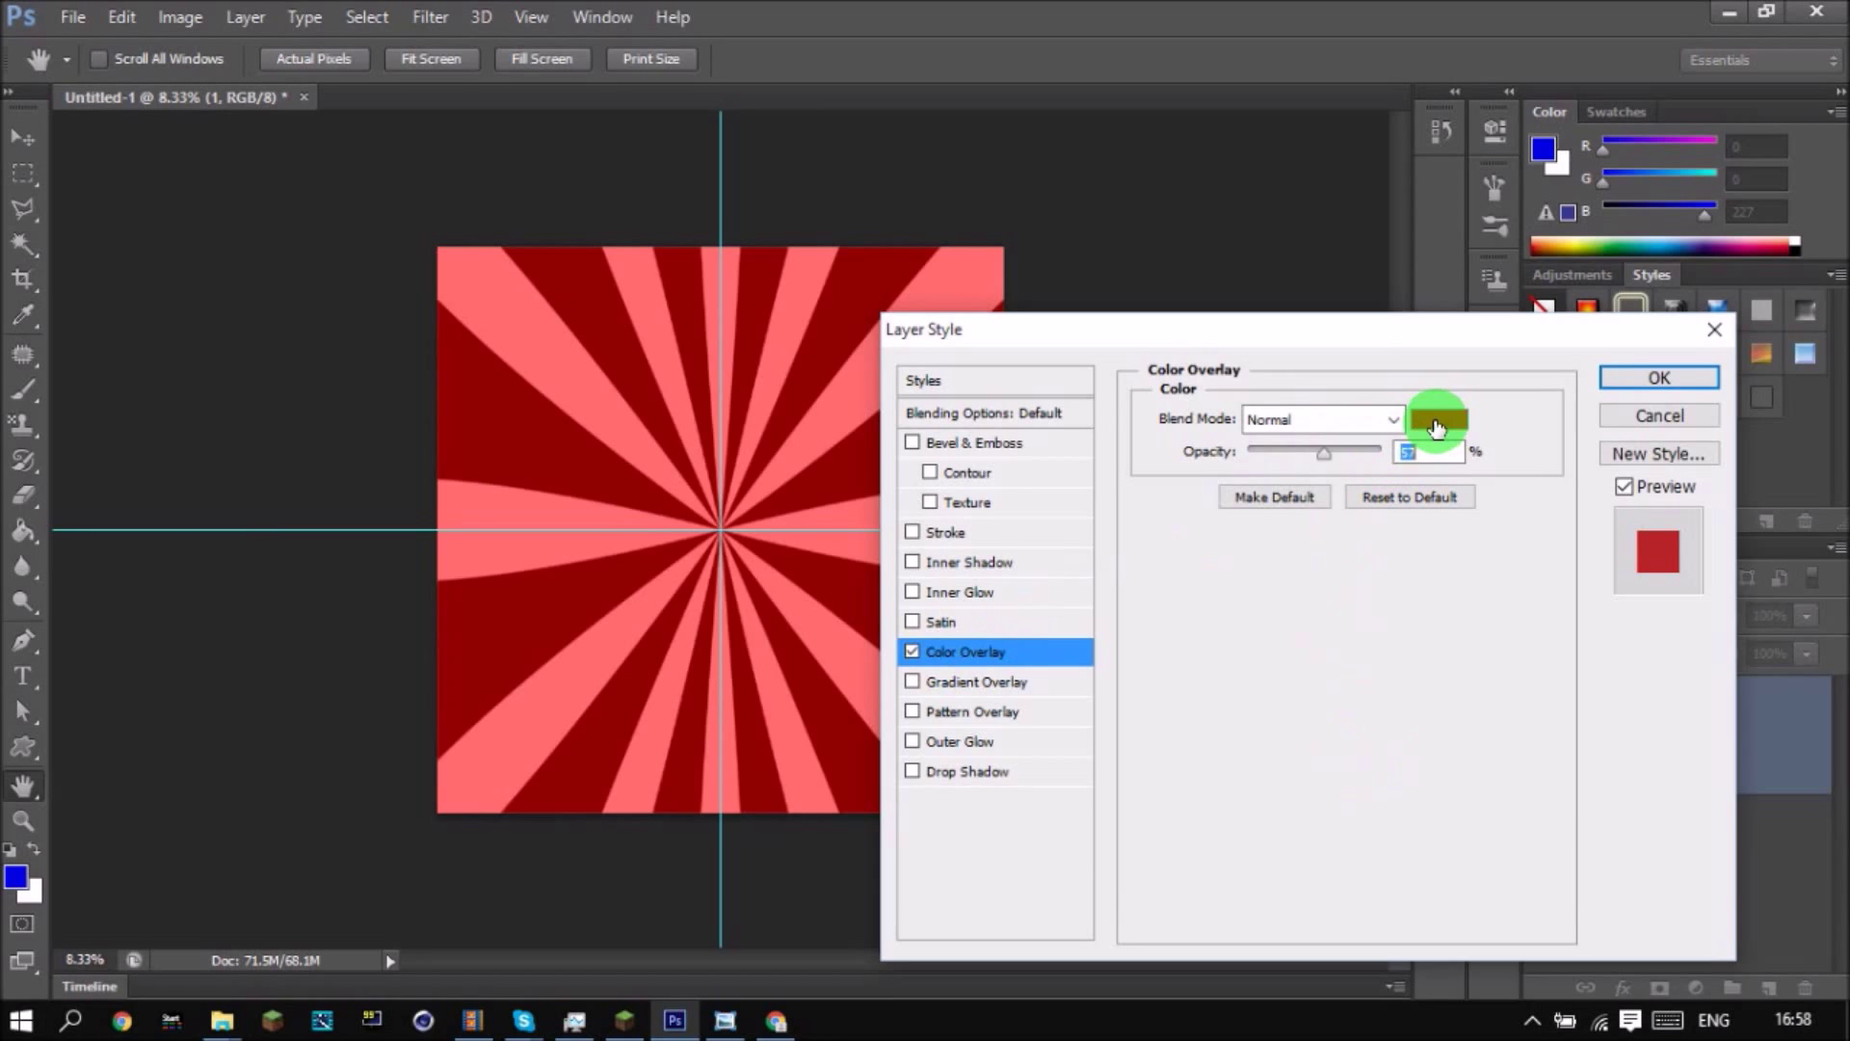
Set the overlay colour to light blue 00aeff and apply the blending options.
{"action": "left_click", "coordinate": [1436, 424]}
{"action": "left_click", "coordinate": [1428, 440]}
{"action": "left_click", "coordinate": [1484, 491]}
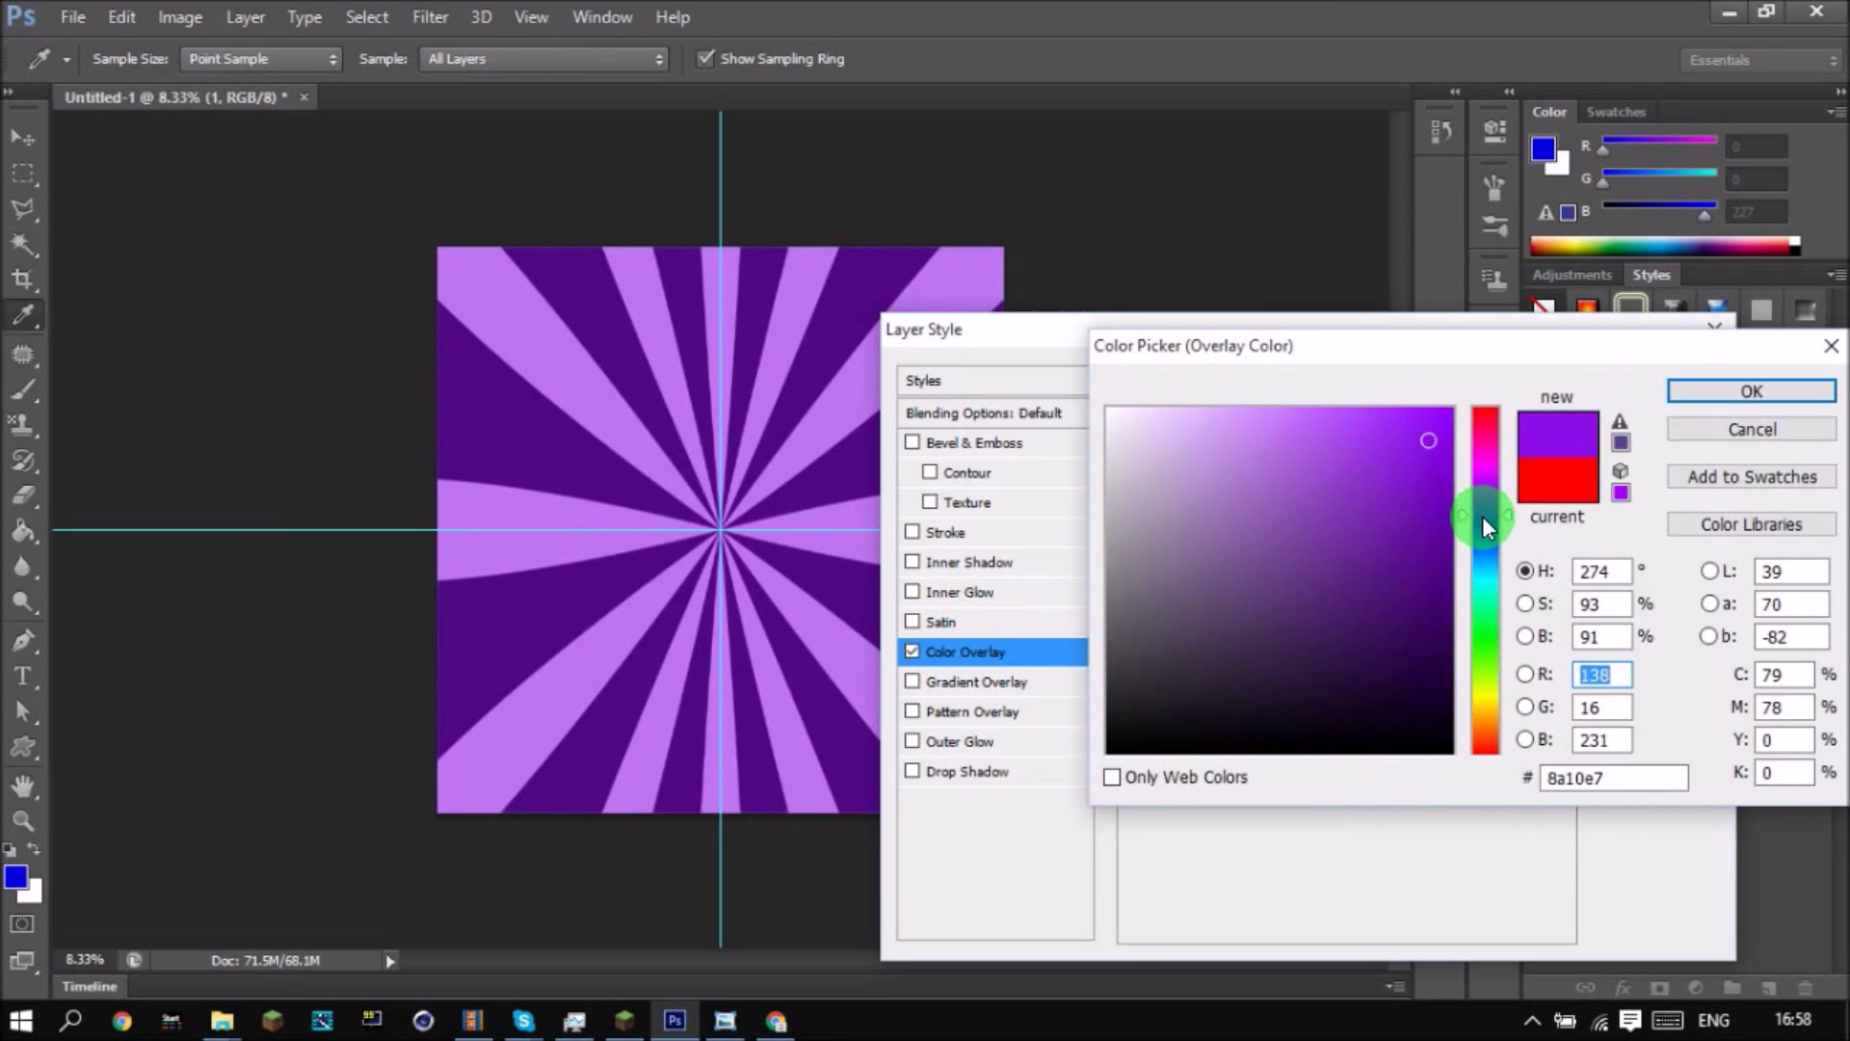
{"action": "left_click", "coordinate": [1476, 523]}
{"action": "left_click", "coordinate": [1484, 553]}
{"action": "left_click", "coordinate": [1484, 562]}
{"action": "left_click_drag", "start_coordinate": [1425, 513], "coordinate": [1475, 367]}
{"action": "left_click", "coordinate": [1749, 387]}
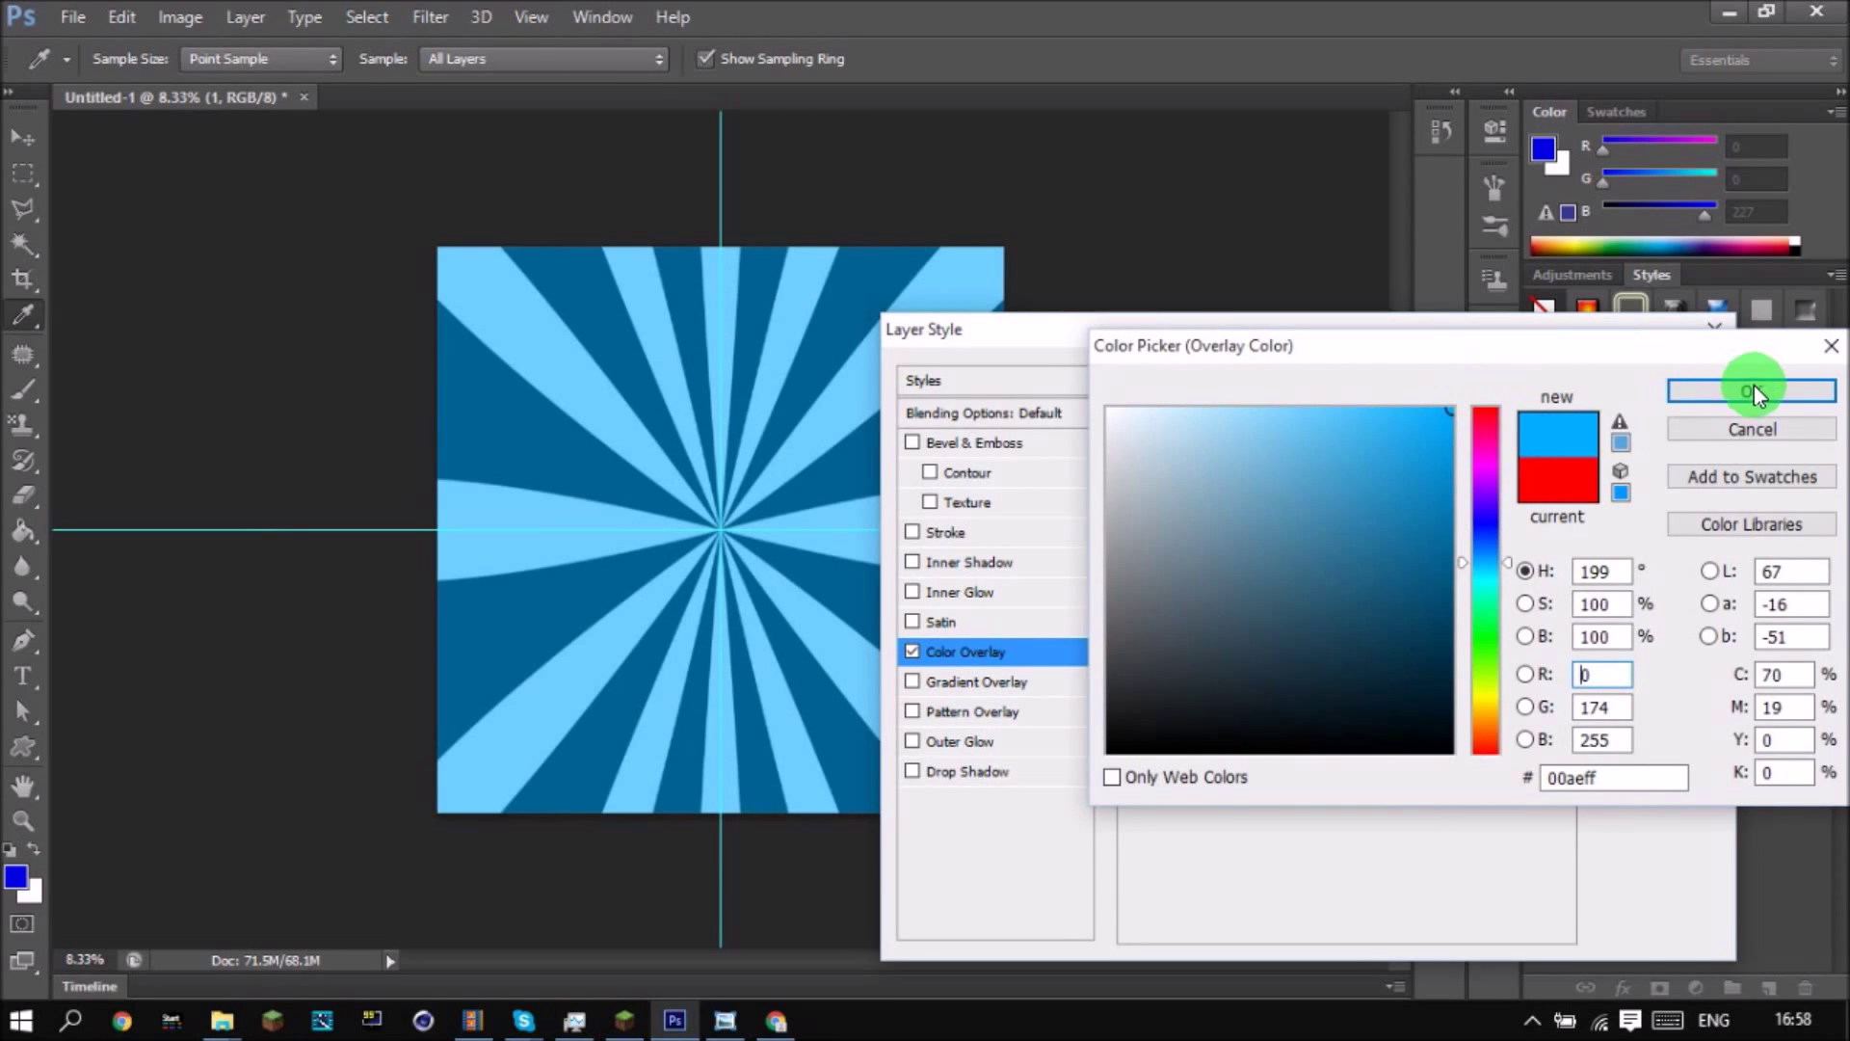
{"action": "left_click", "coordinate": [1681, 385]}
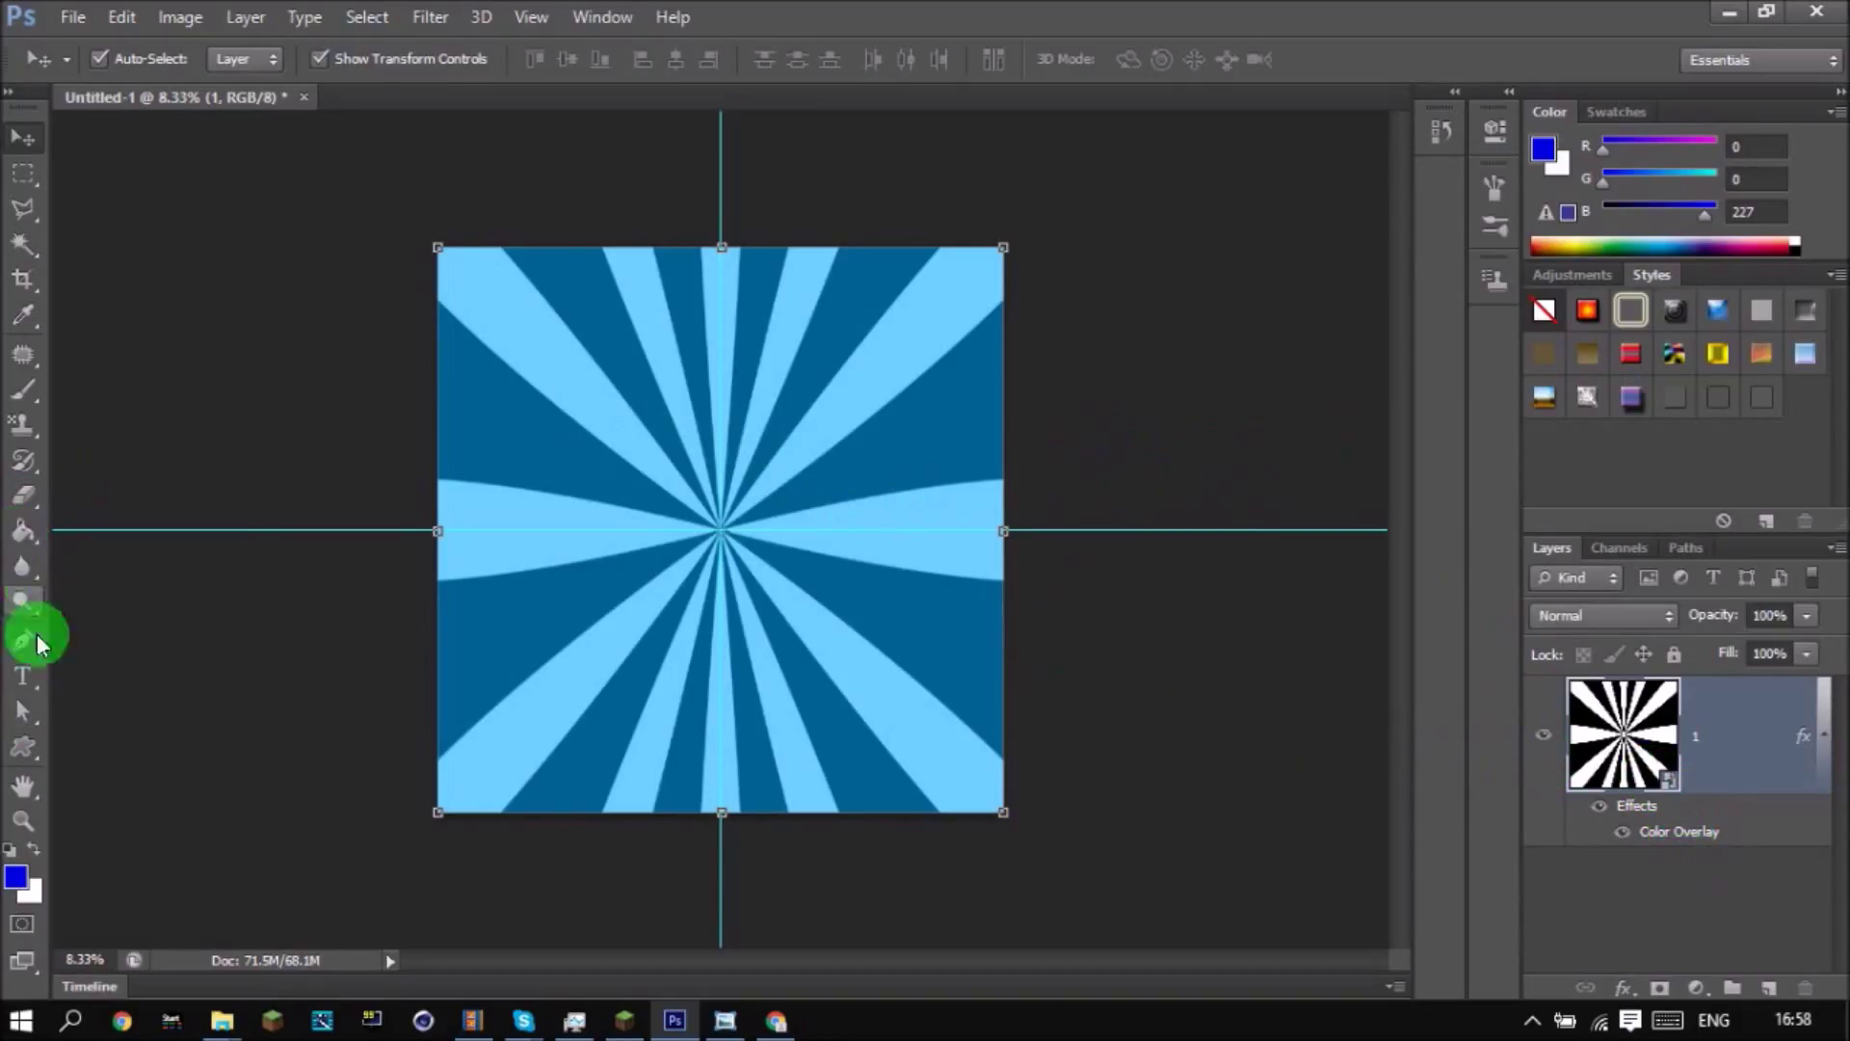
Draw a ring custom shape from corner to corner of the canvas.
{"action": "left_click", "coordinate": [26, 751]}
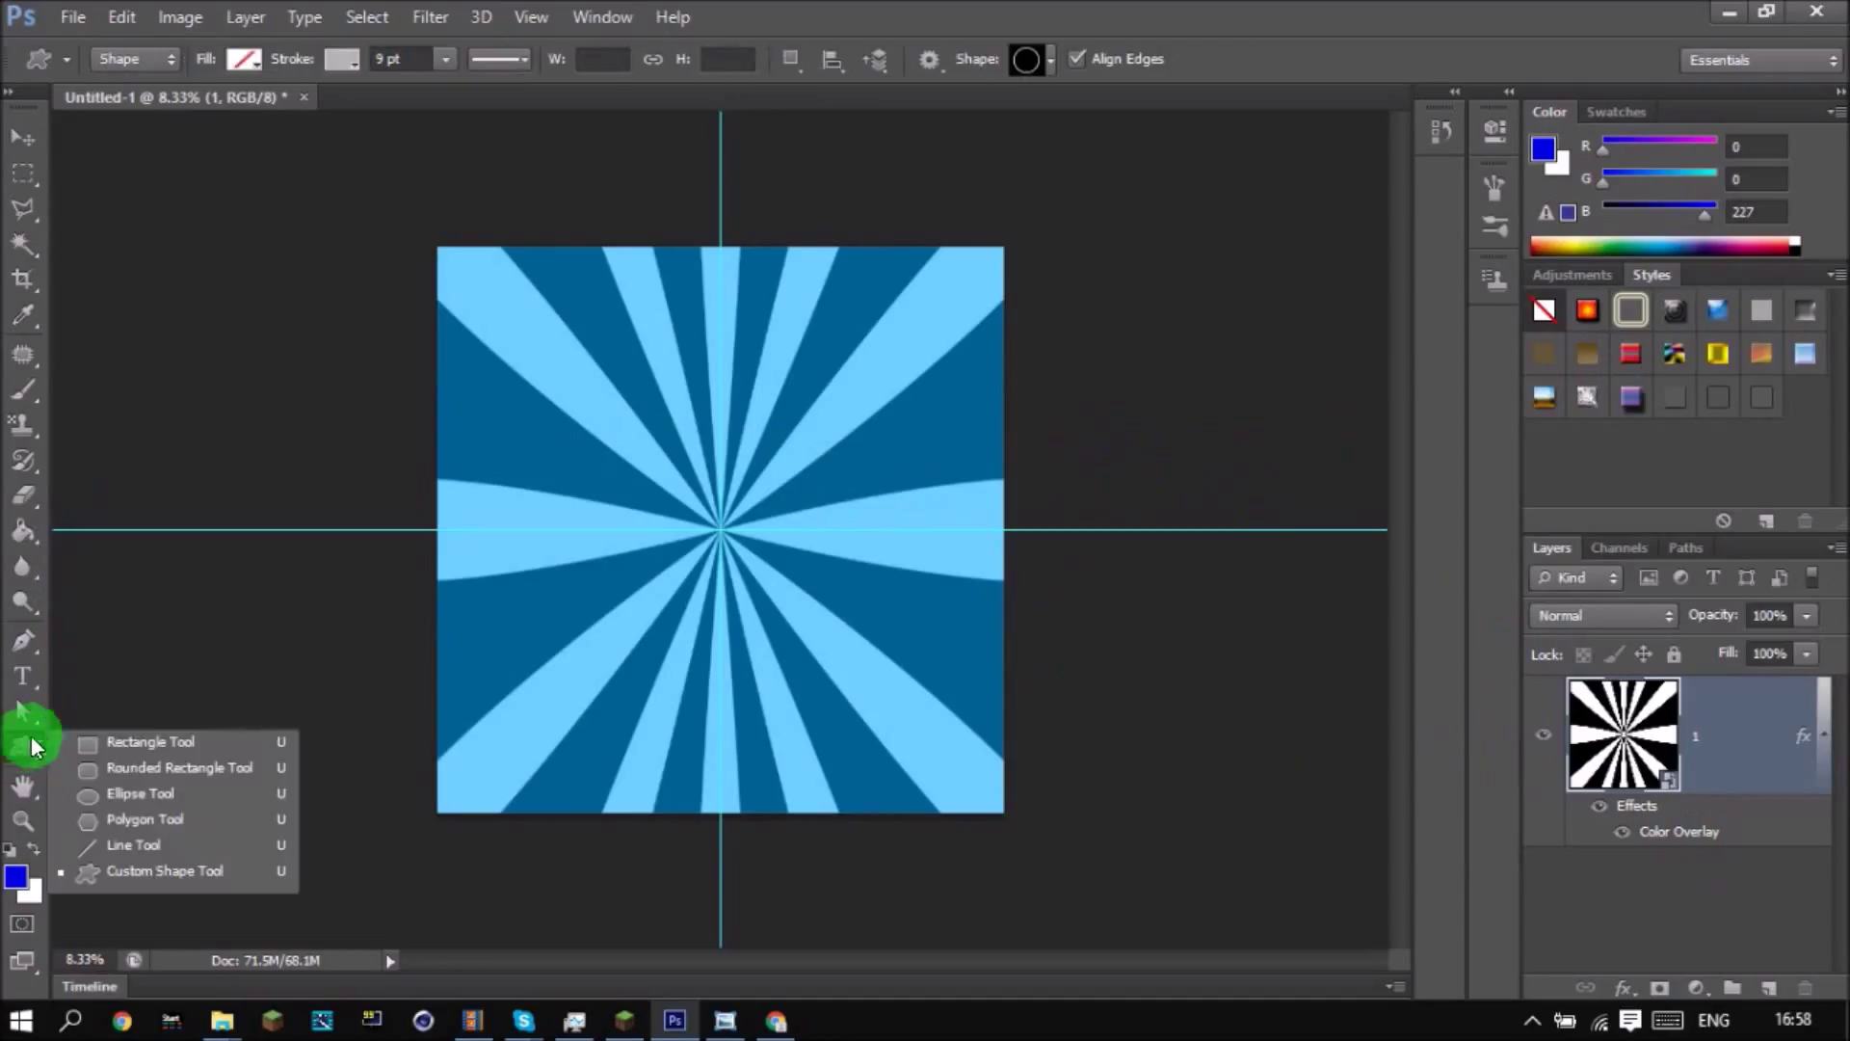
{"action": "left_click_drag", "start_coordinate": [21, 749], "coordinate": [117, 872]}
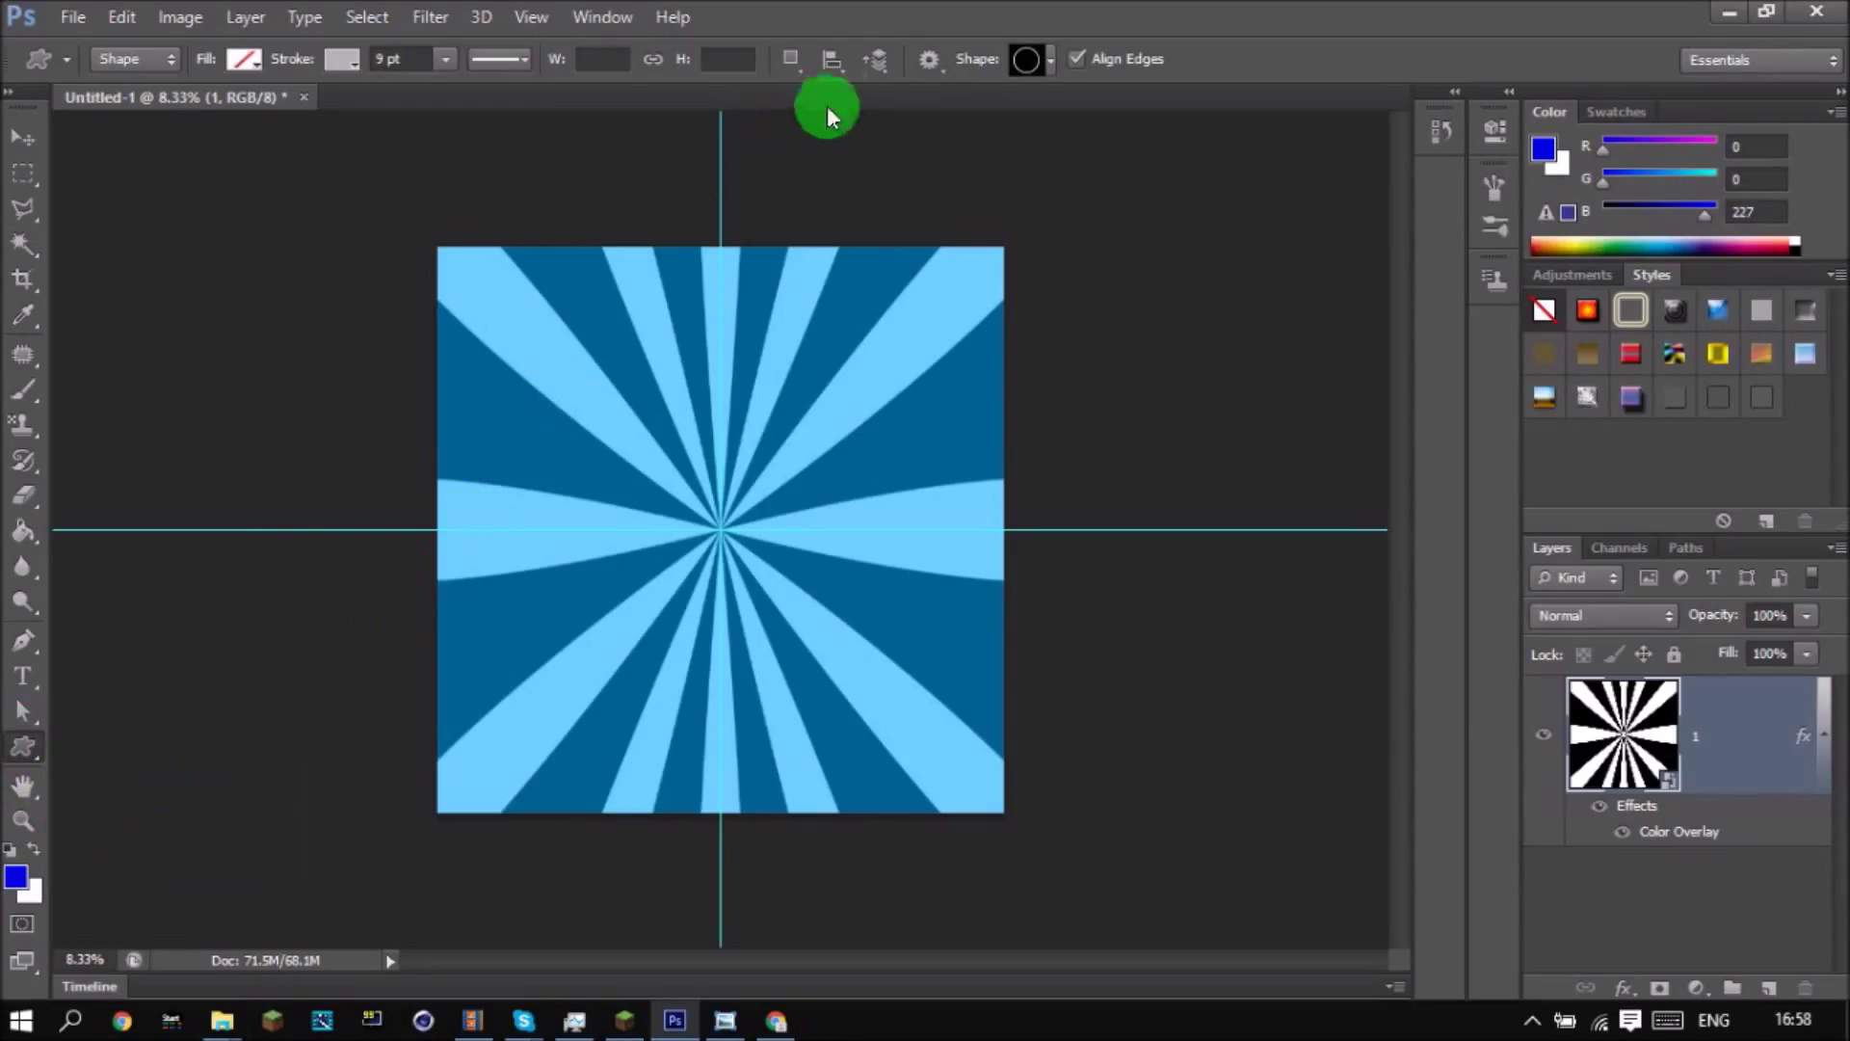
{"action": "left_click", "coordinate": [1040, 69]}
{"action": "scroll", "coordinate": [1026, 212], "scroll_direction": "down", "scroll_amount": 5}
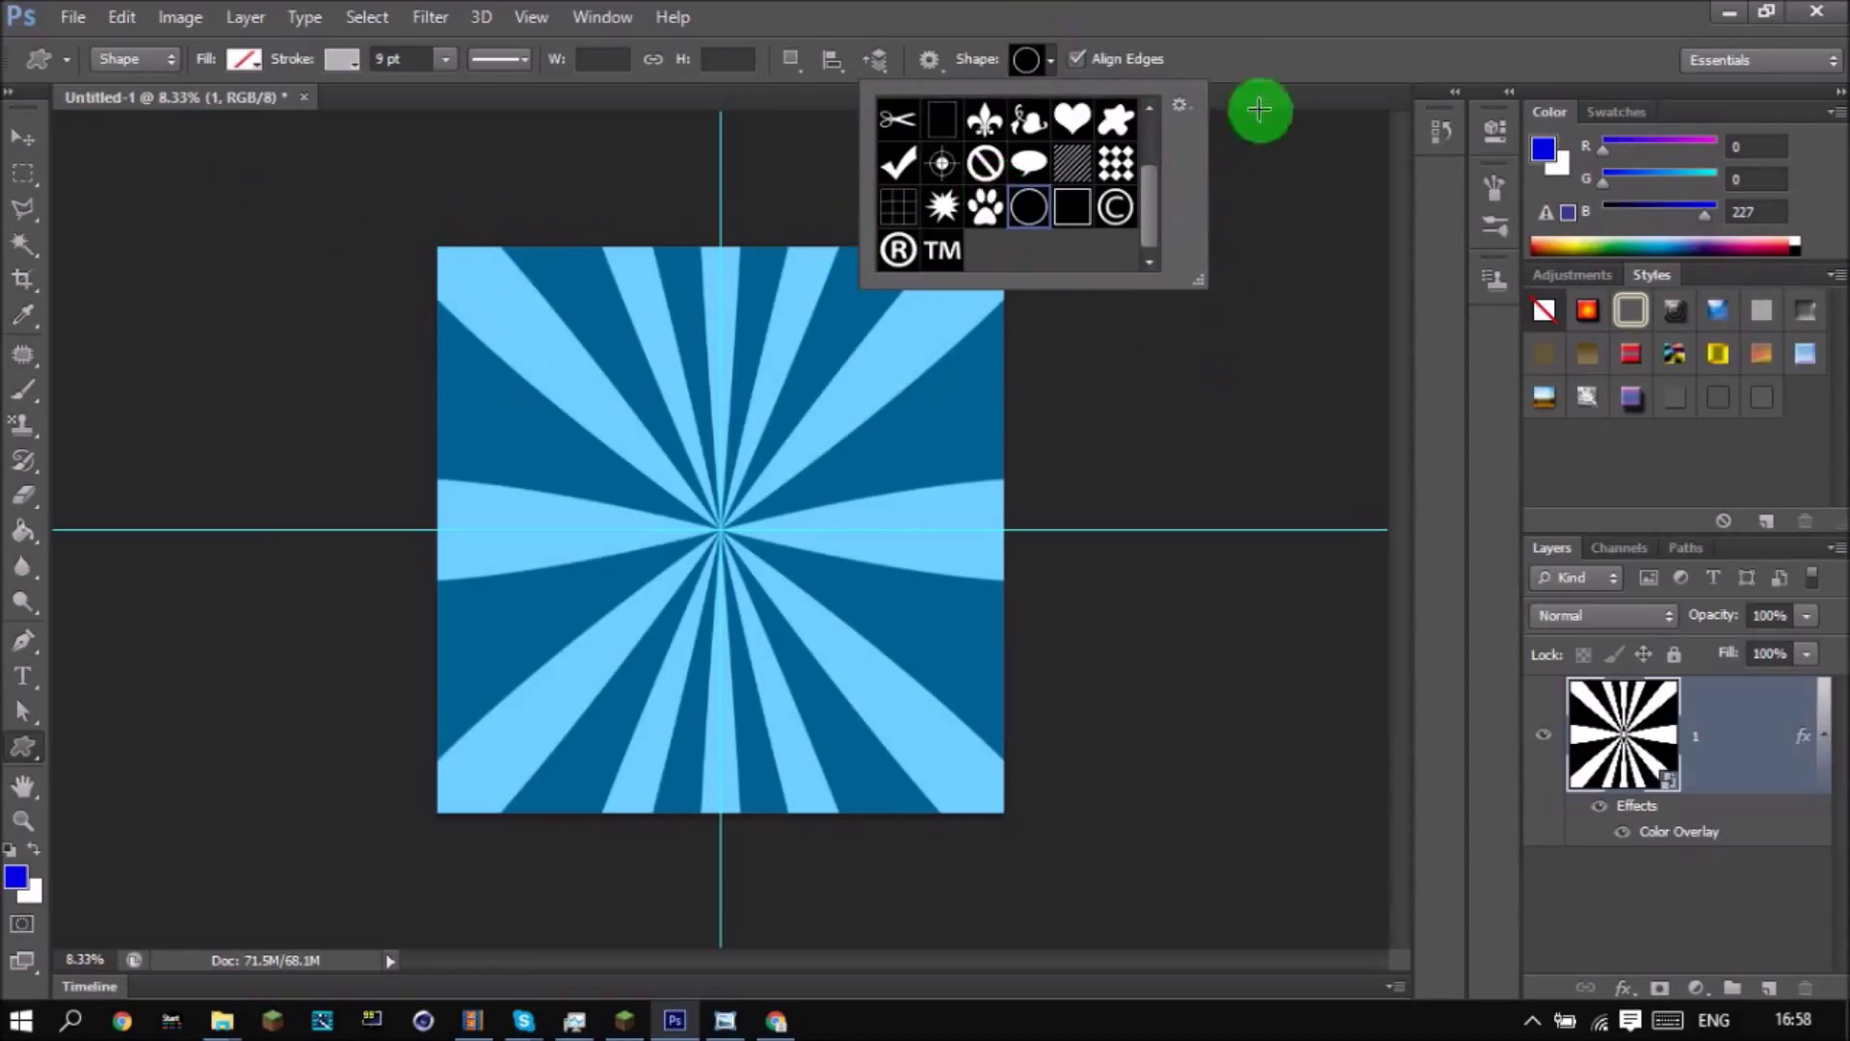
{"action": "left_click", "coordinate": [1031, 56]}
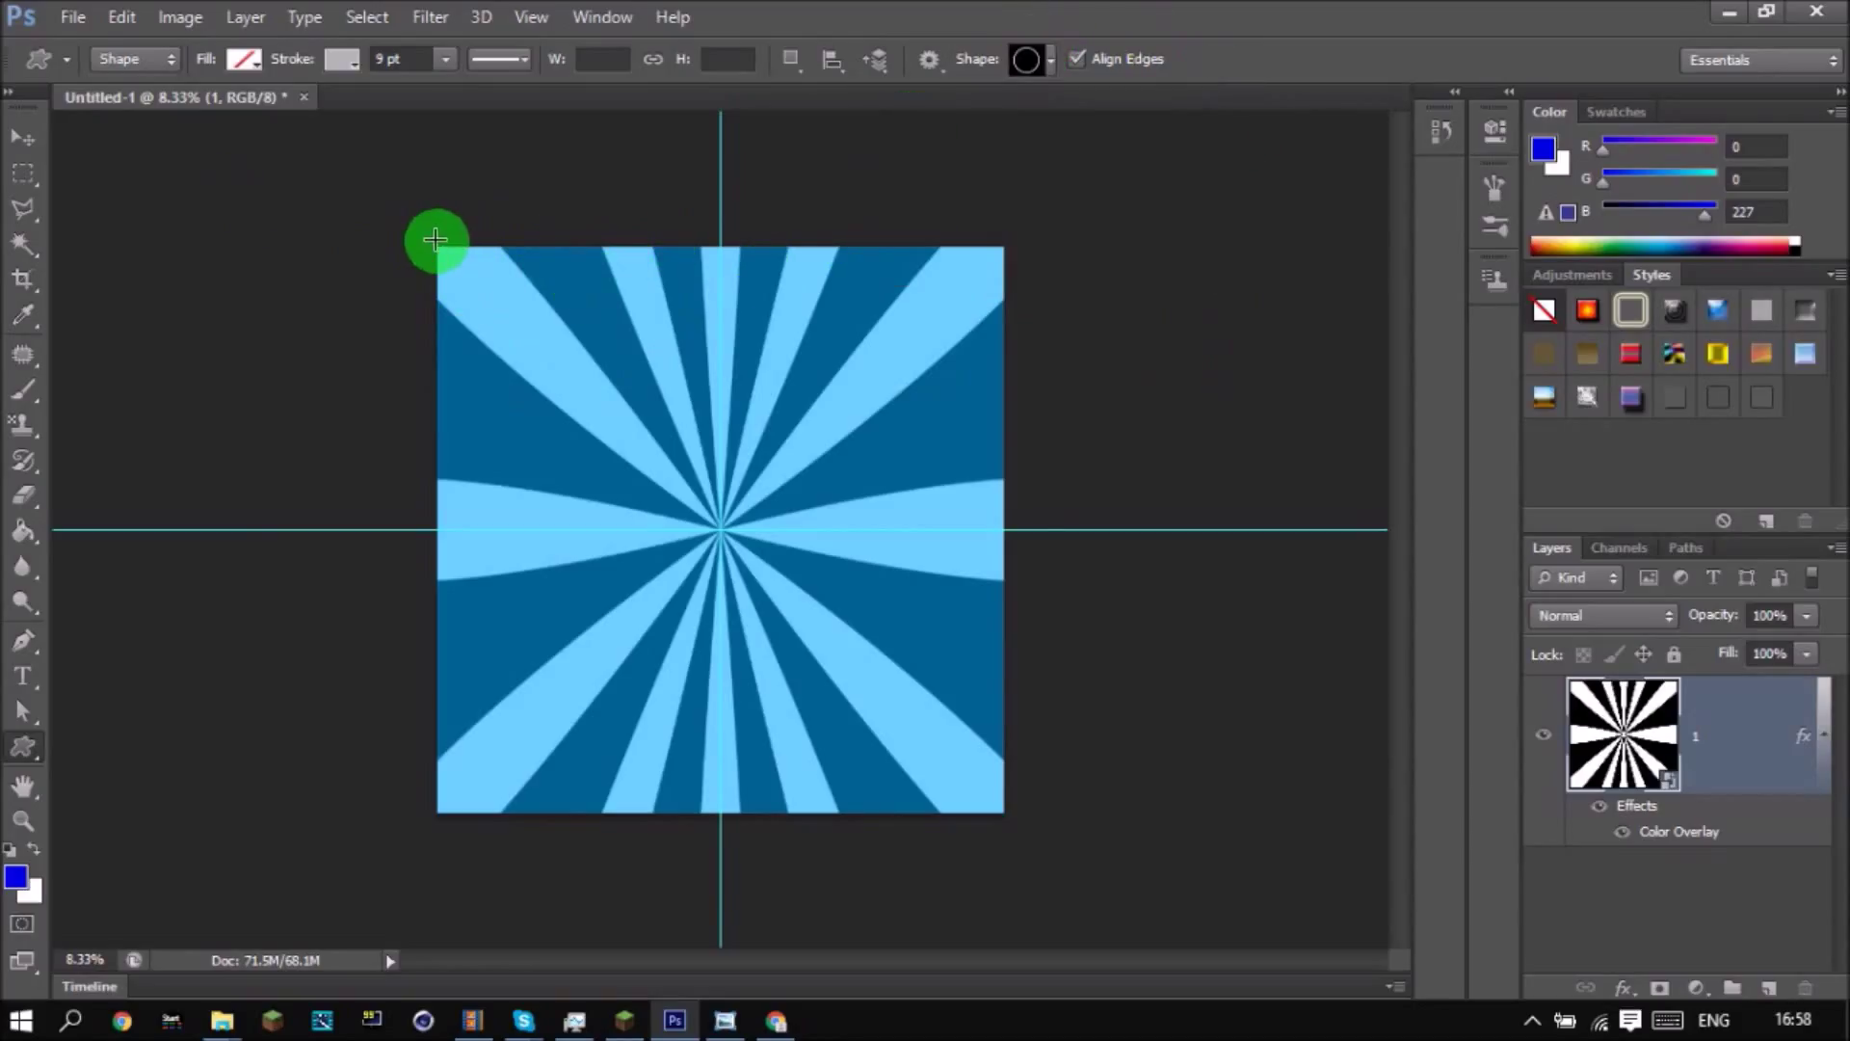
{"action": "left_click_drag", "start_coordinate": [433, 242], "coordinate": [1002, 811]}
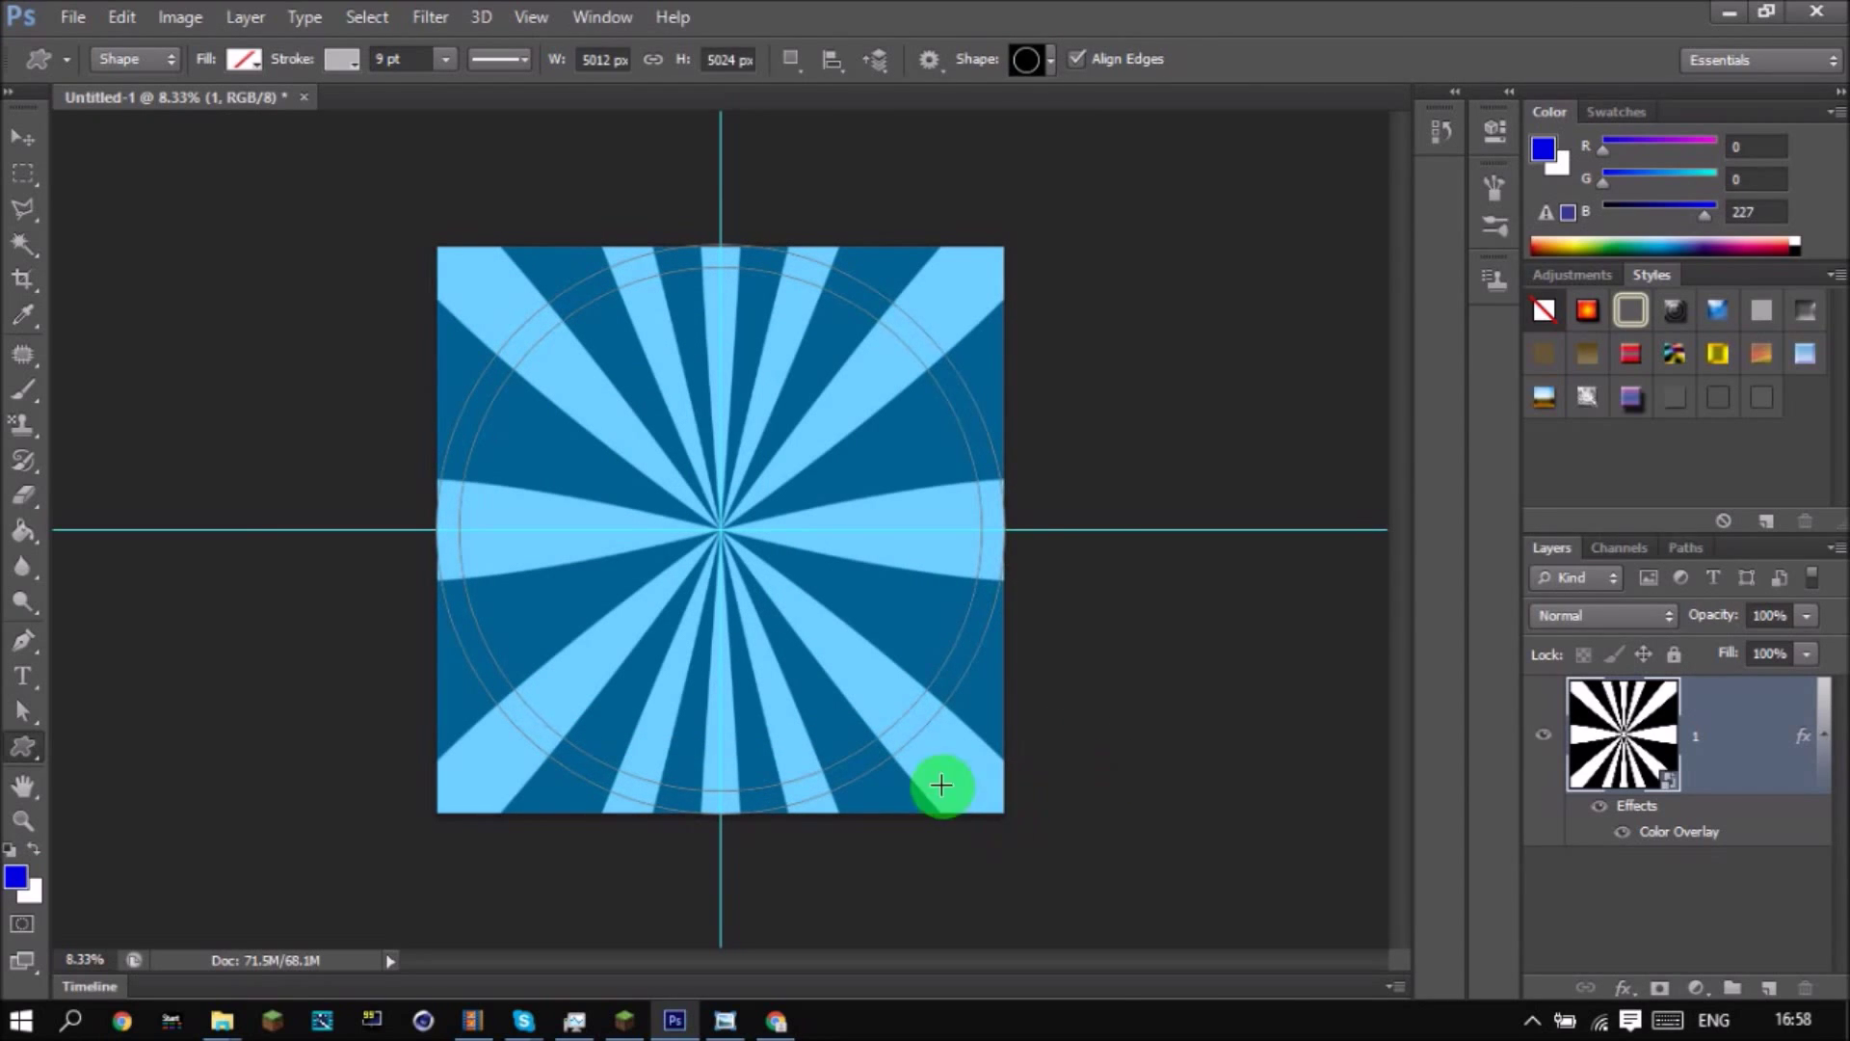
Delete the grey outlined ring and undo a misplaced second attempt.
{"action": "left_click", "coordinate": [11, 143]}
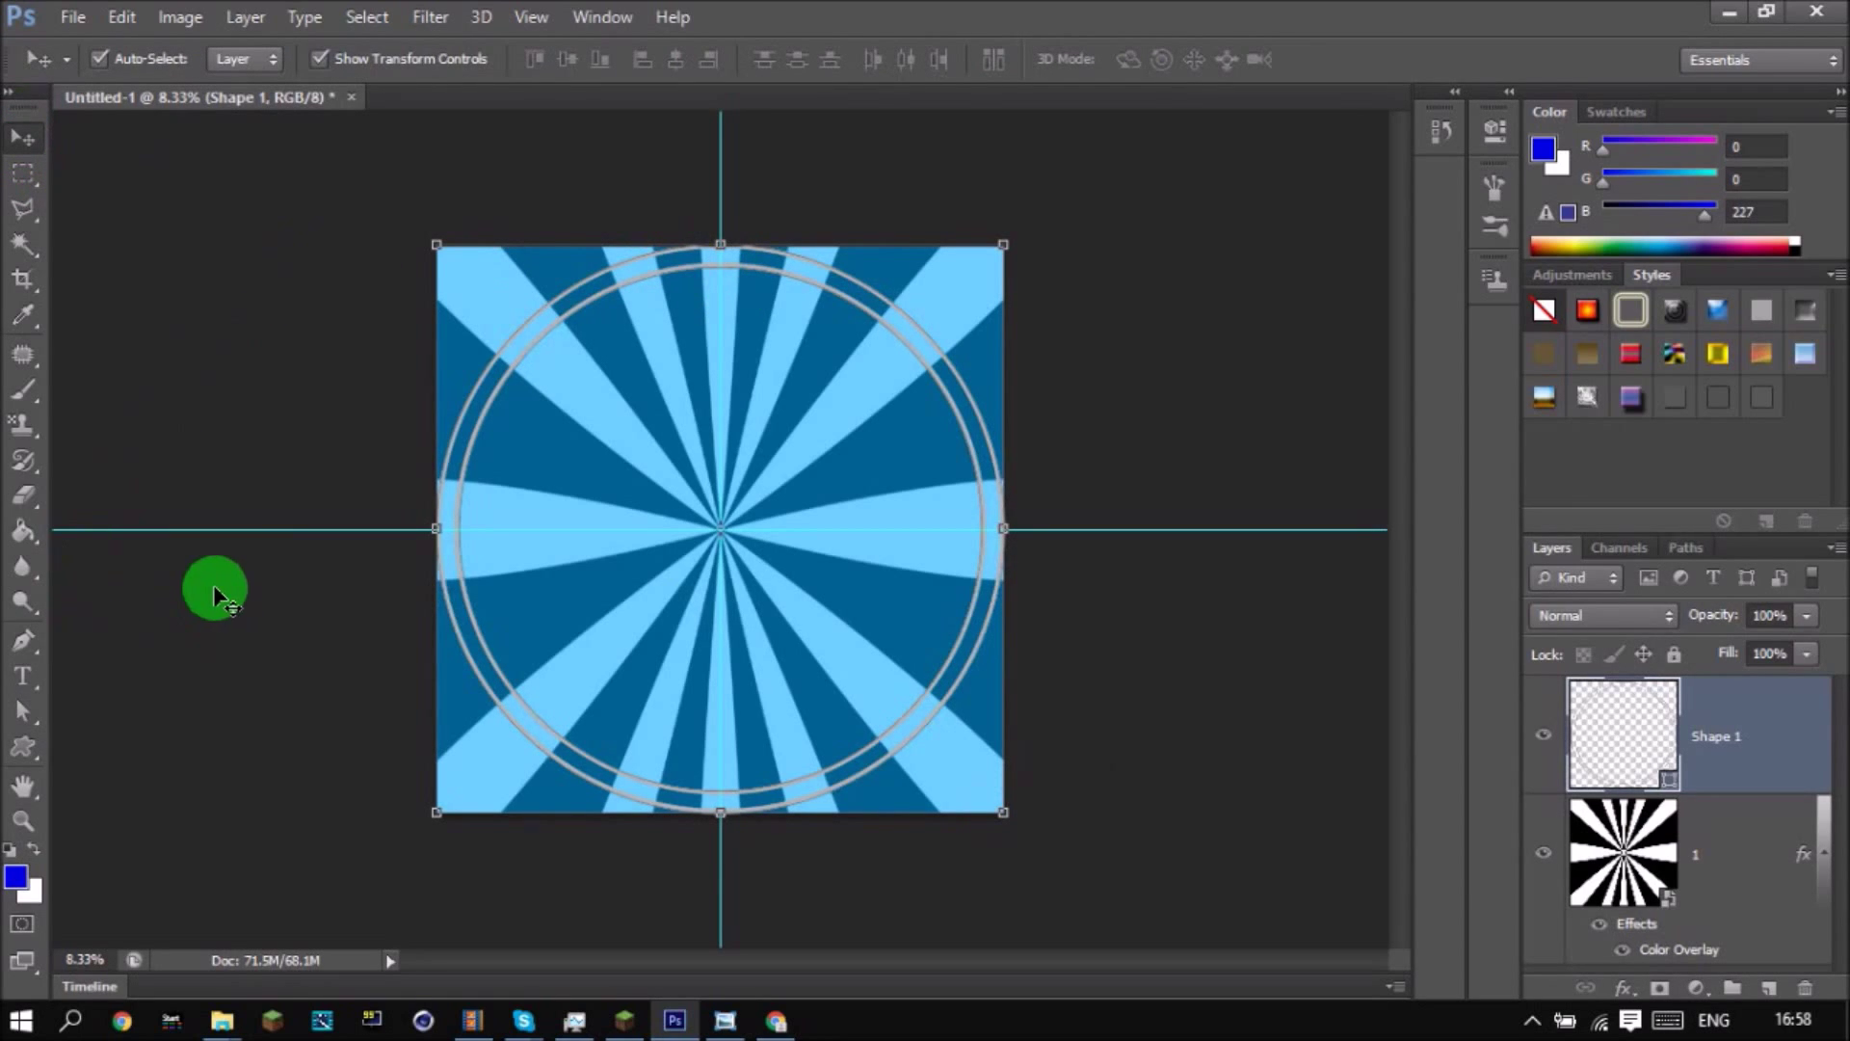
{"action": "key", "text": "Delete"}
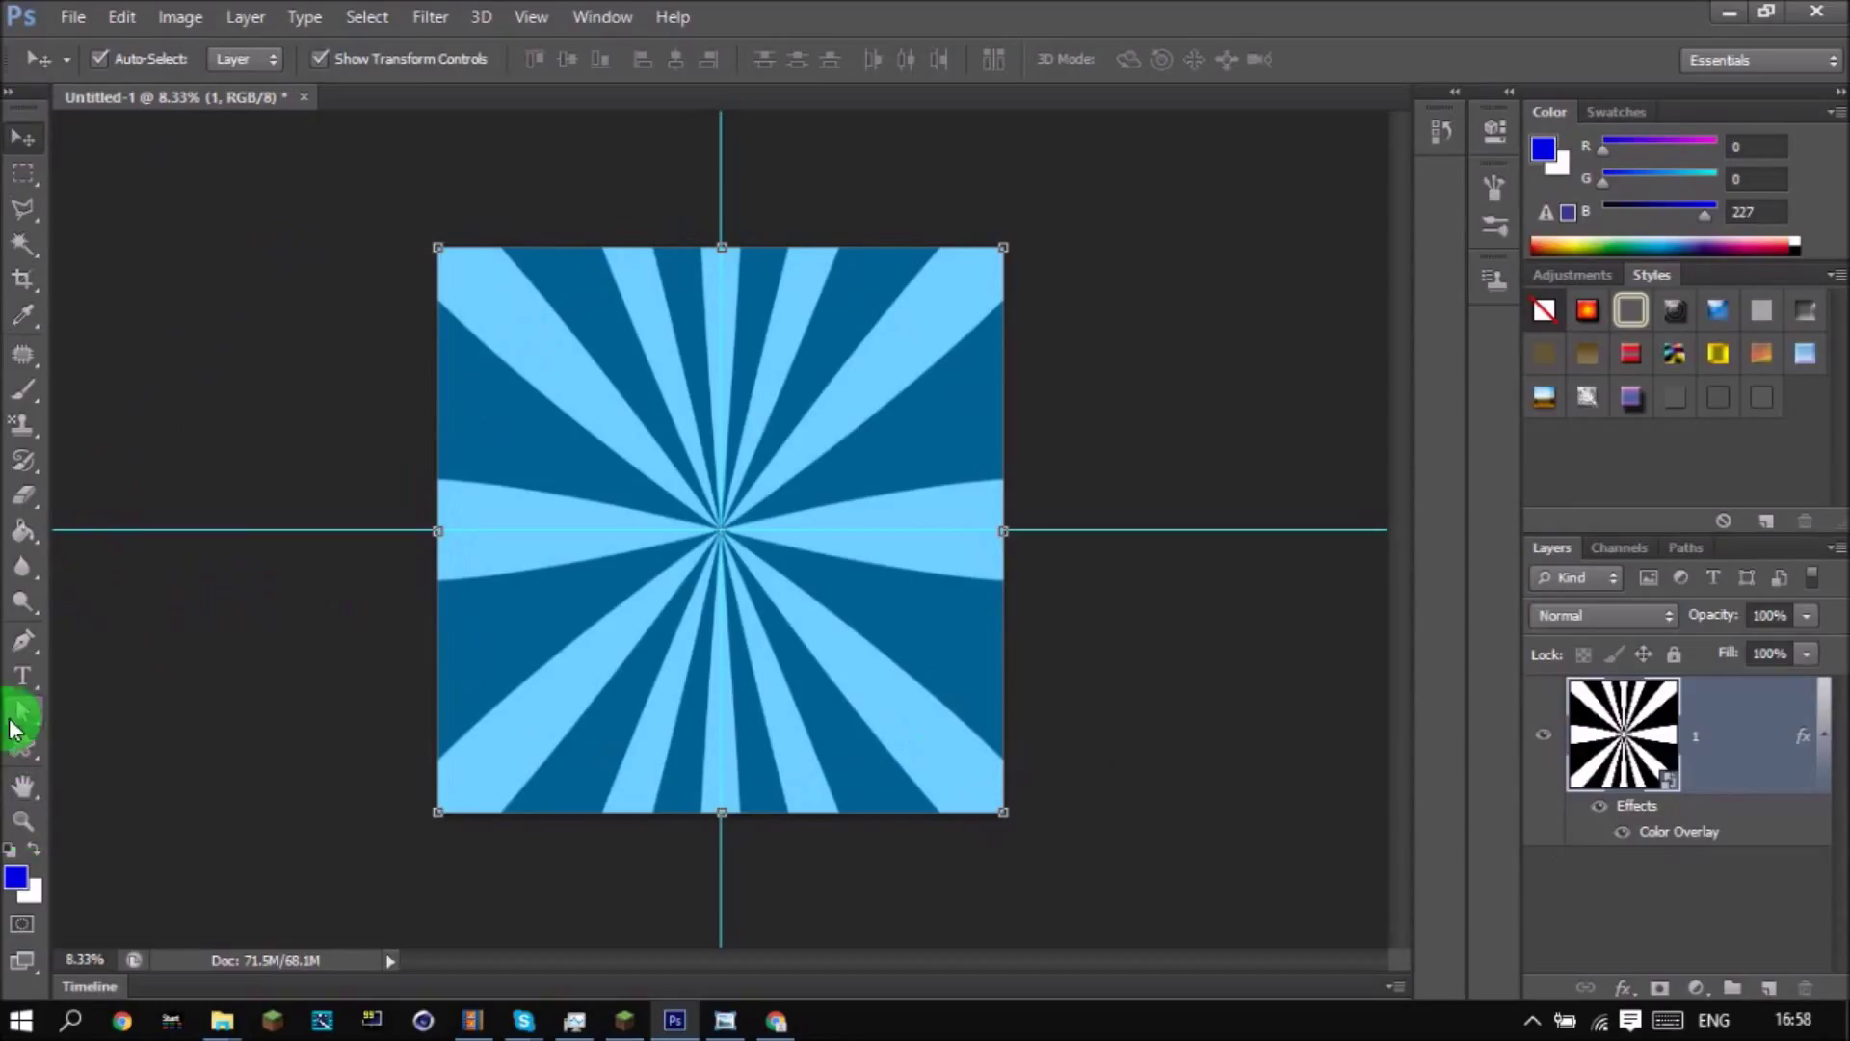
{"action": "left_click", "coordinate": [34, 503]}
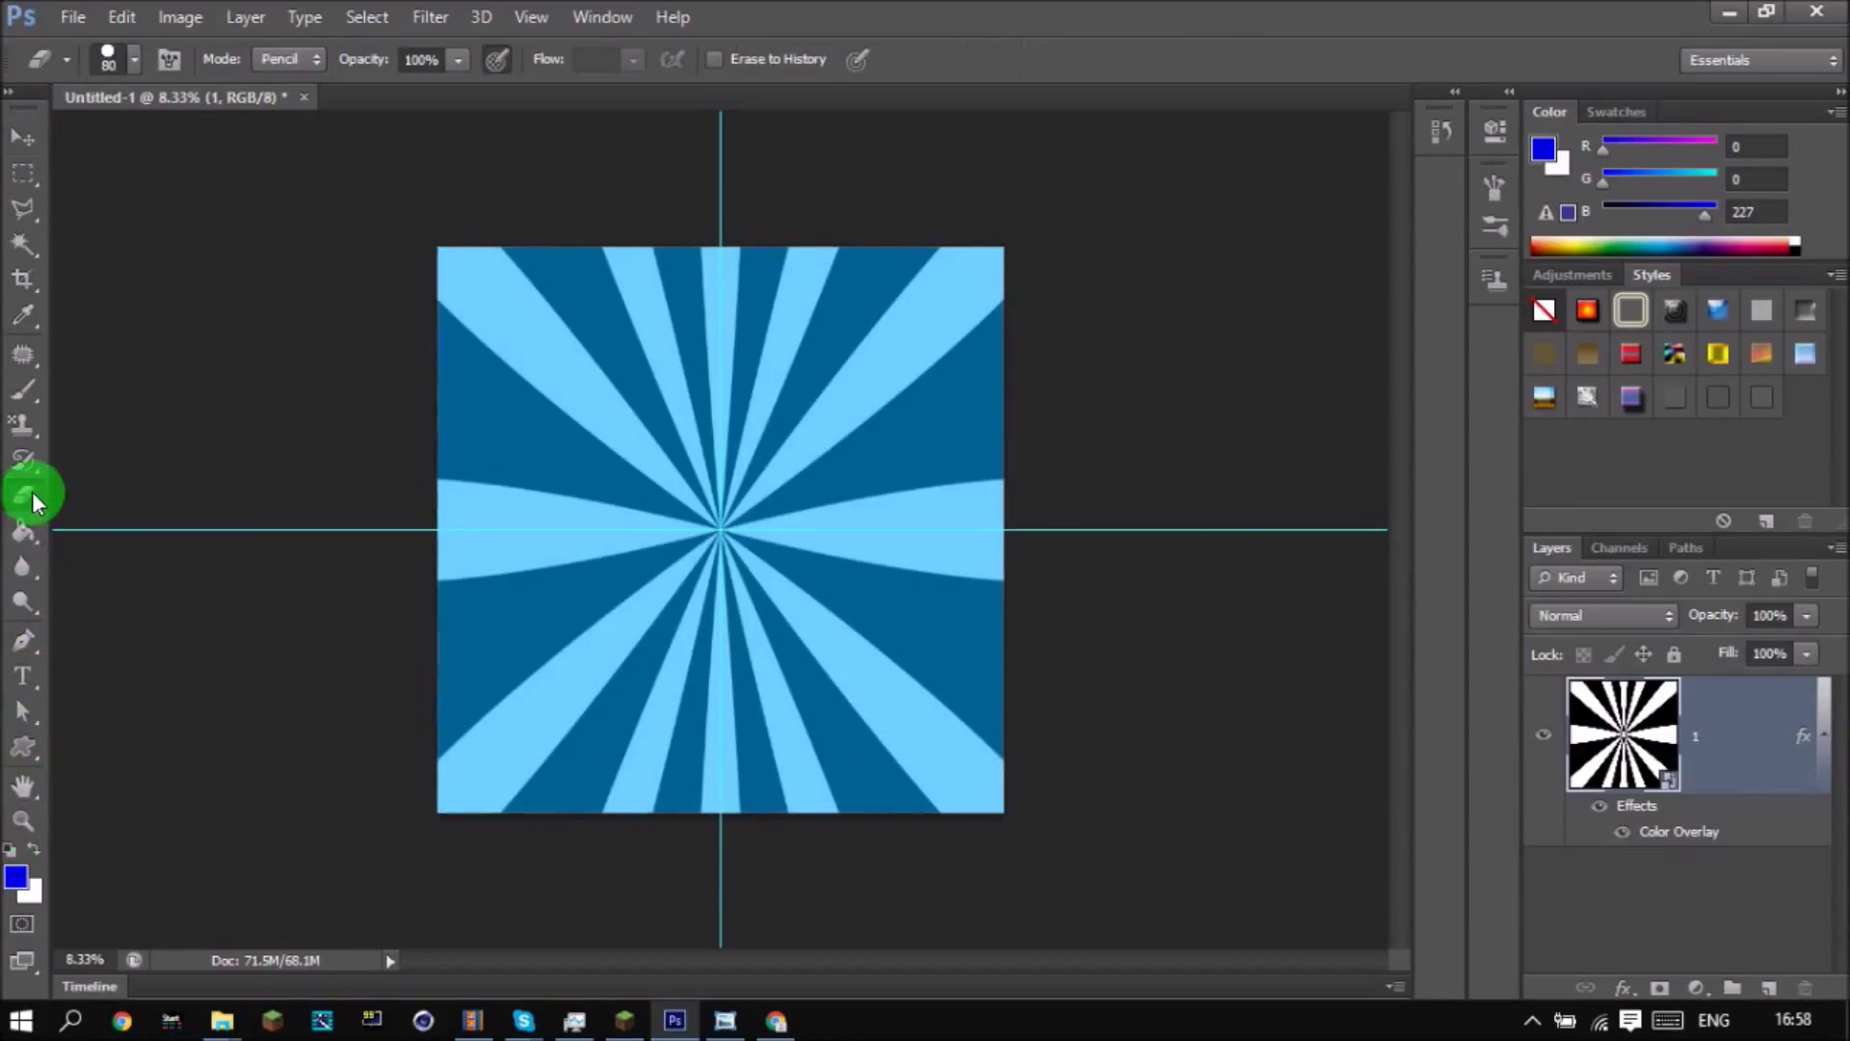
{"action": "left_click", "coordinate": [24, 745]}
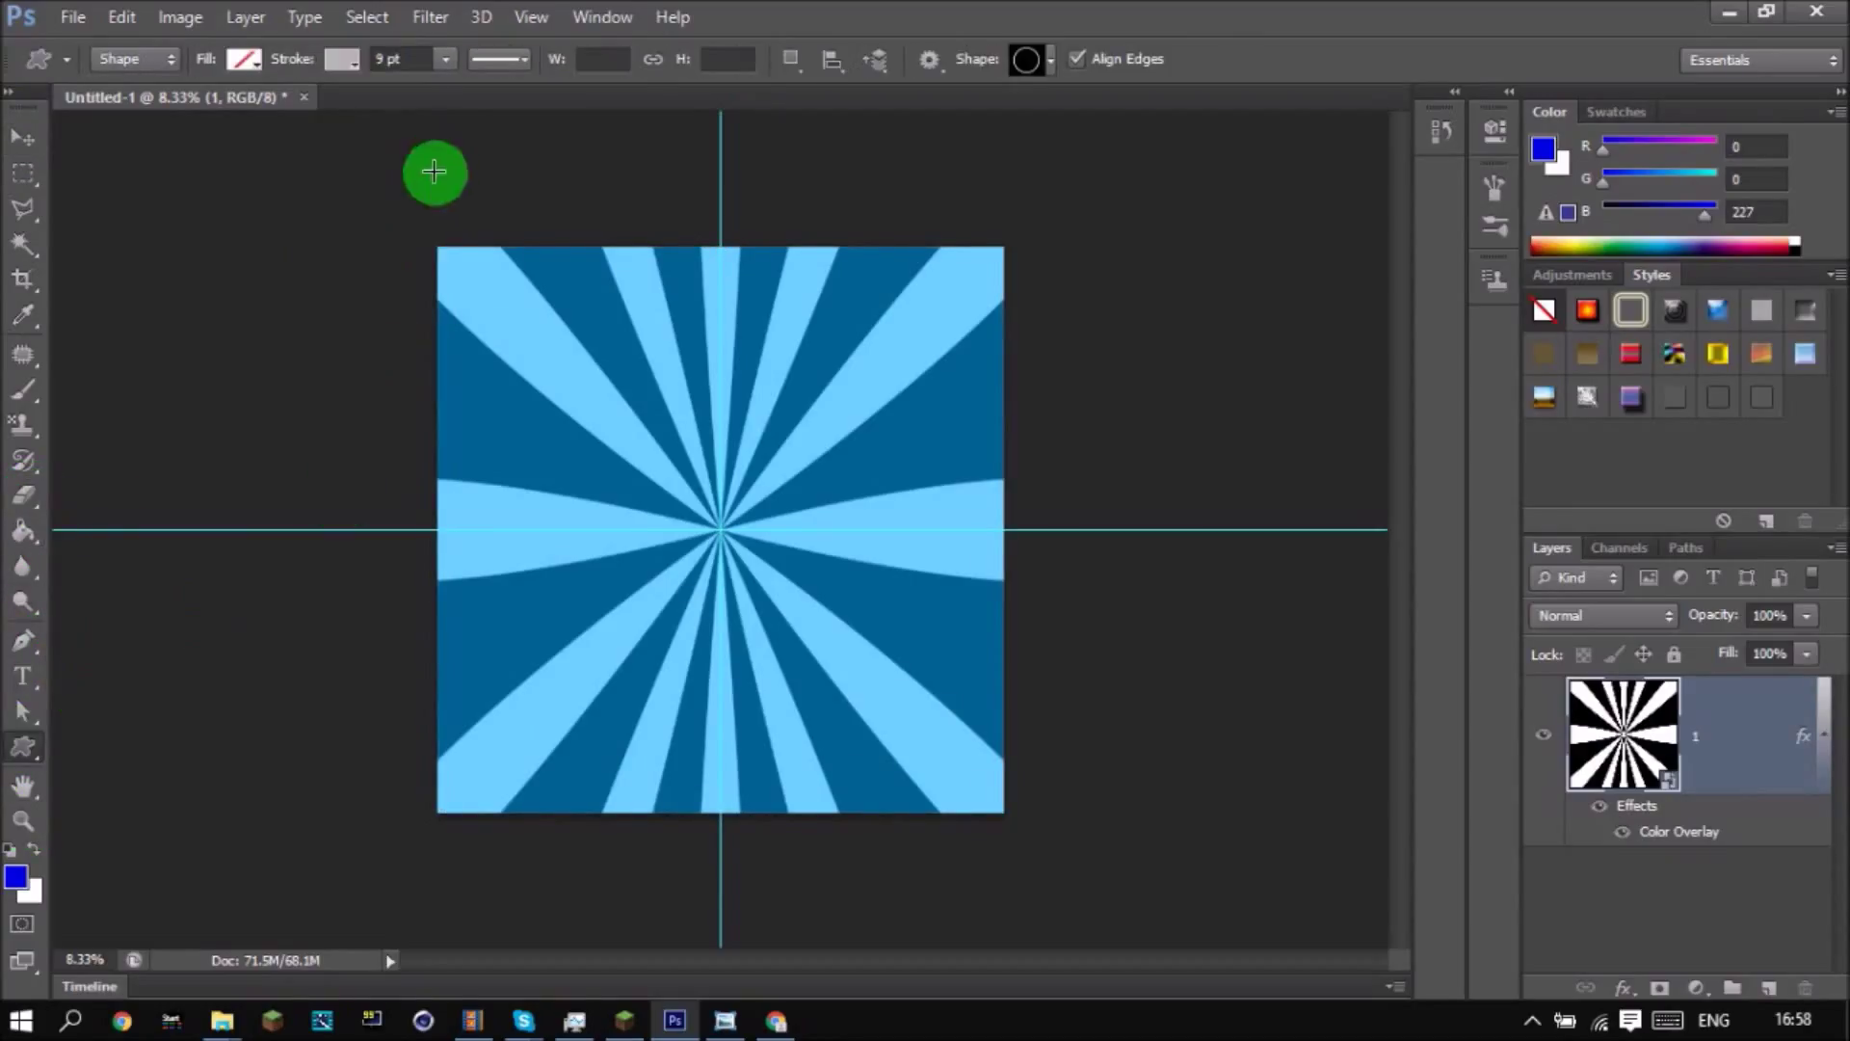
{"action": "left_click_drag", "start_coordinate": [438, 250], "coordinate": [222, 381]}
{"action": "key", "text": "ctrl+z"}
Set the shape fill to black with no stroke.
{"action": "left_click", "coordinate": [246, 61]}
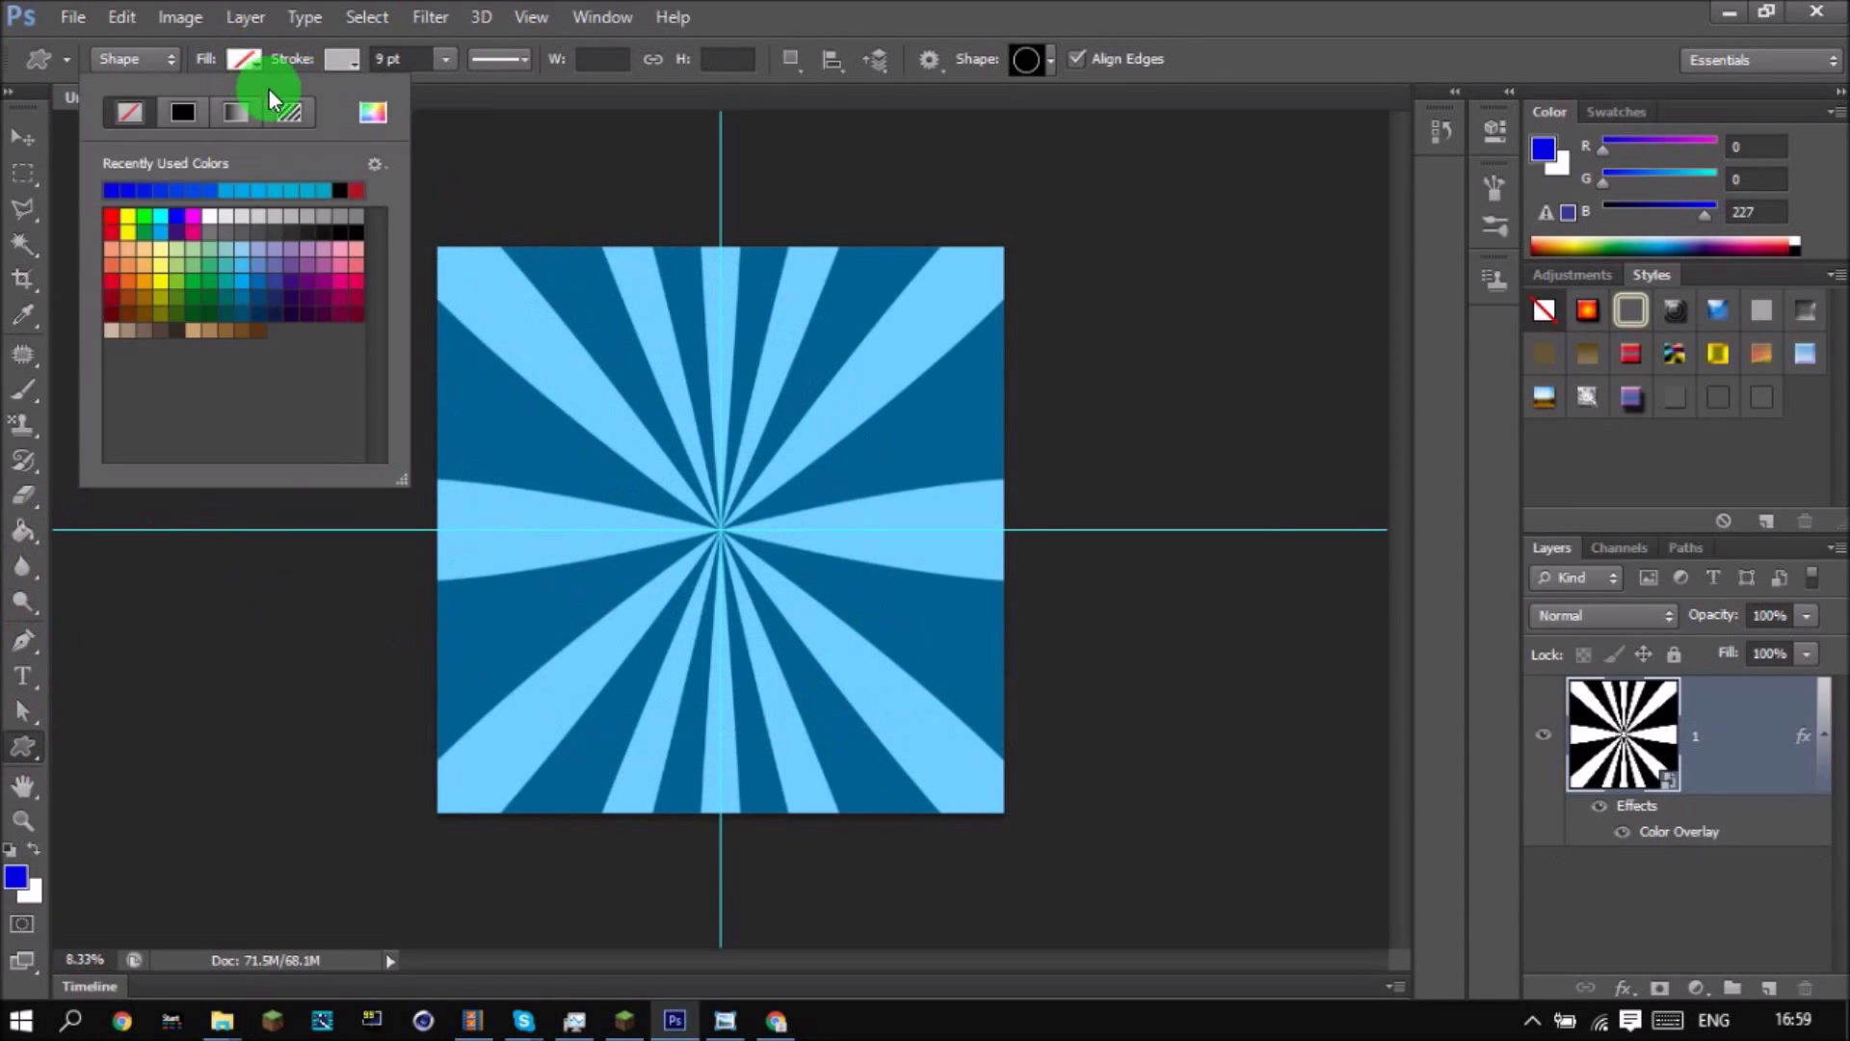
{"action": "left_click", "coordinate": [343, 208]}
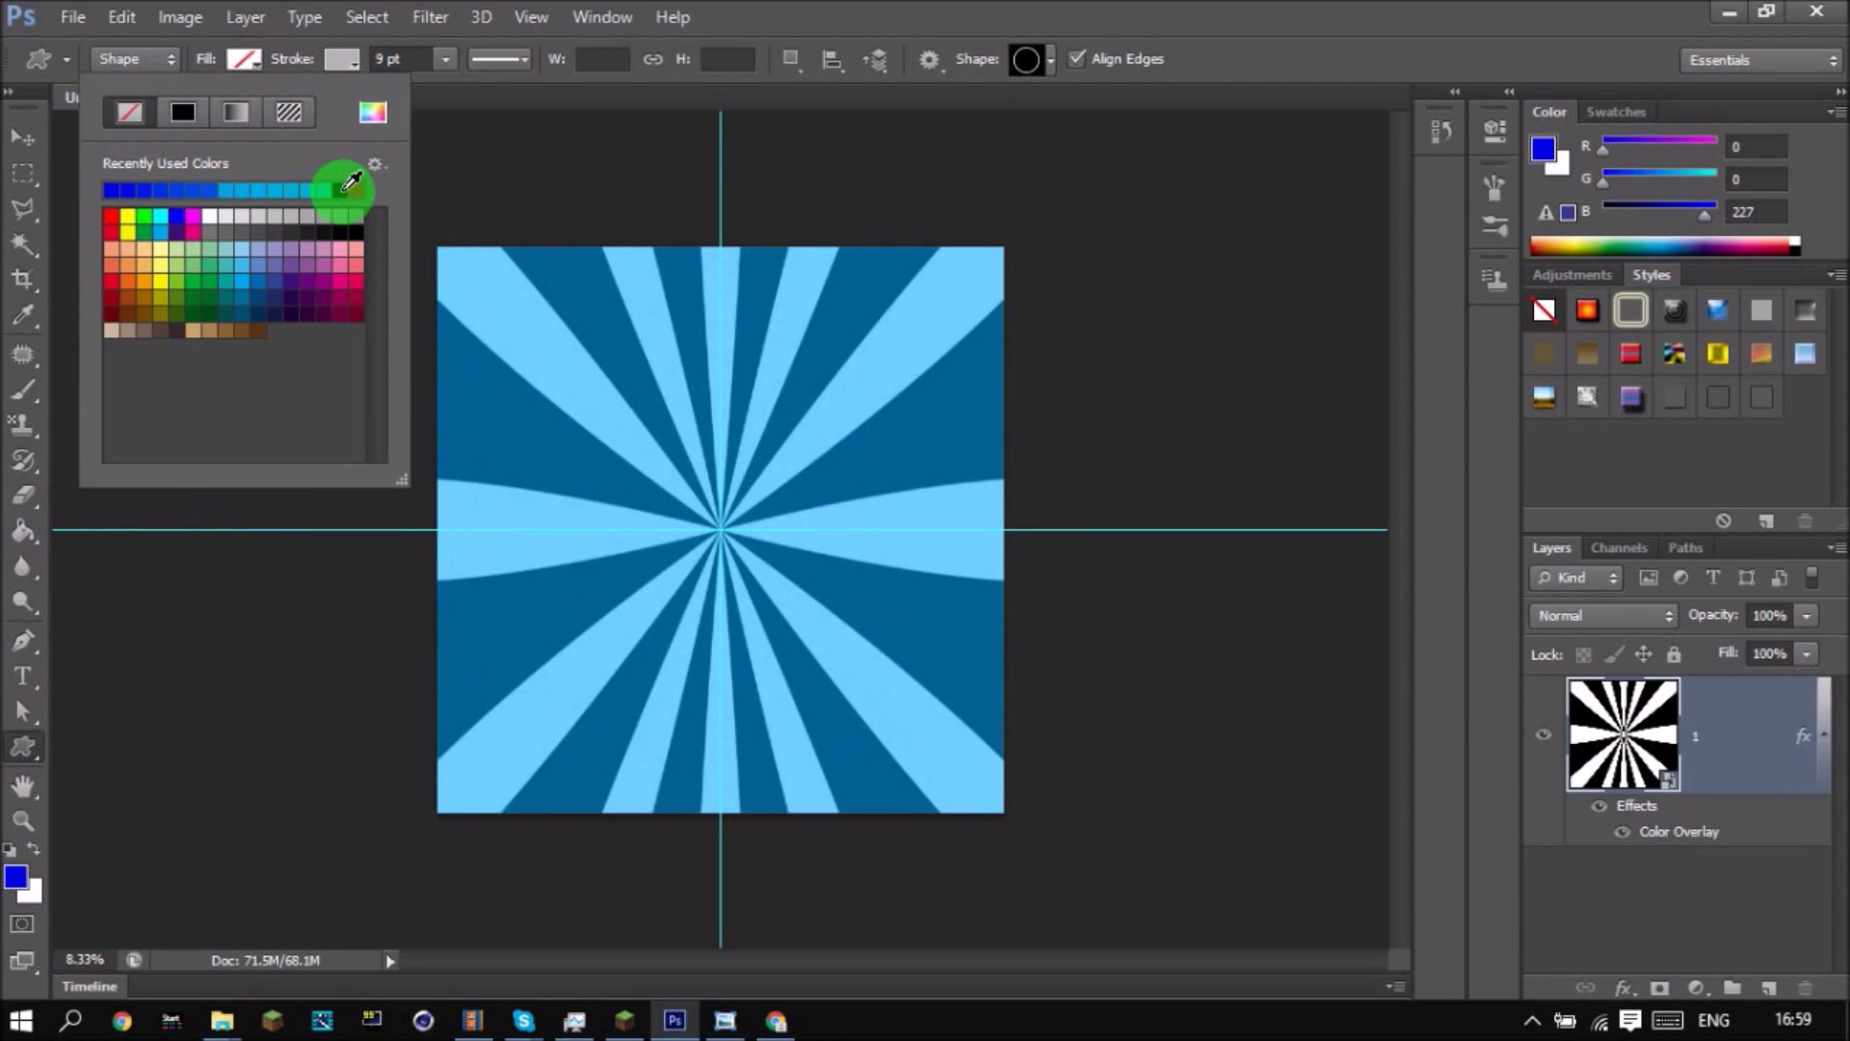
{"action": "left_click", "coordinate": [347, 59]}
{"action": "left_click", "coordinate": [243, 124]}
{"action": "left_click", "coordinate": [490, 172]}
{"action": "left_click", "coordinate": [451, 256]}
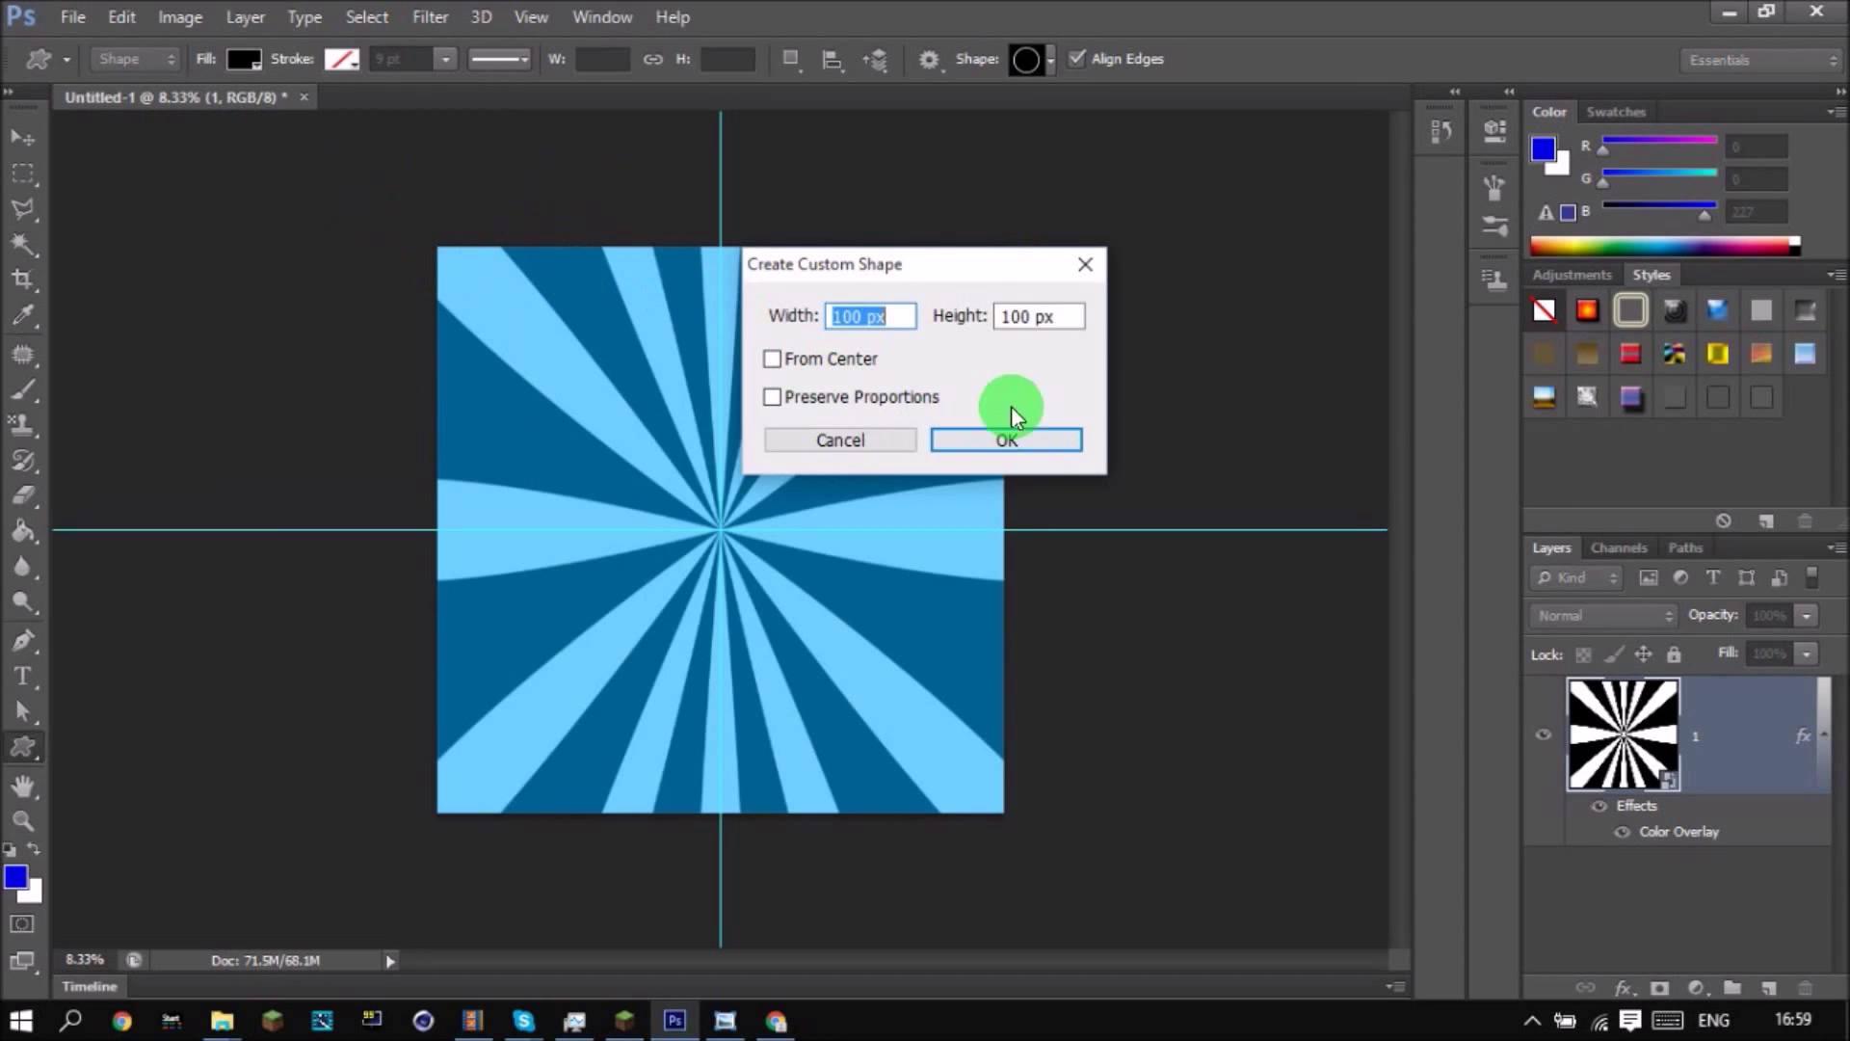
{"action": "left_click", "coordinate": [1086, 263]}
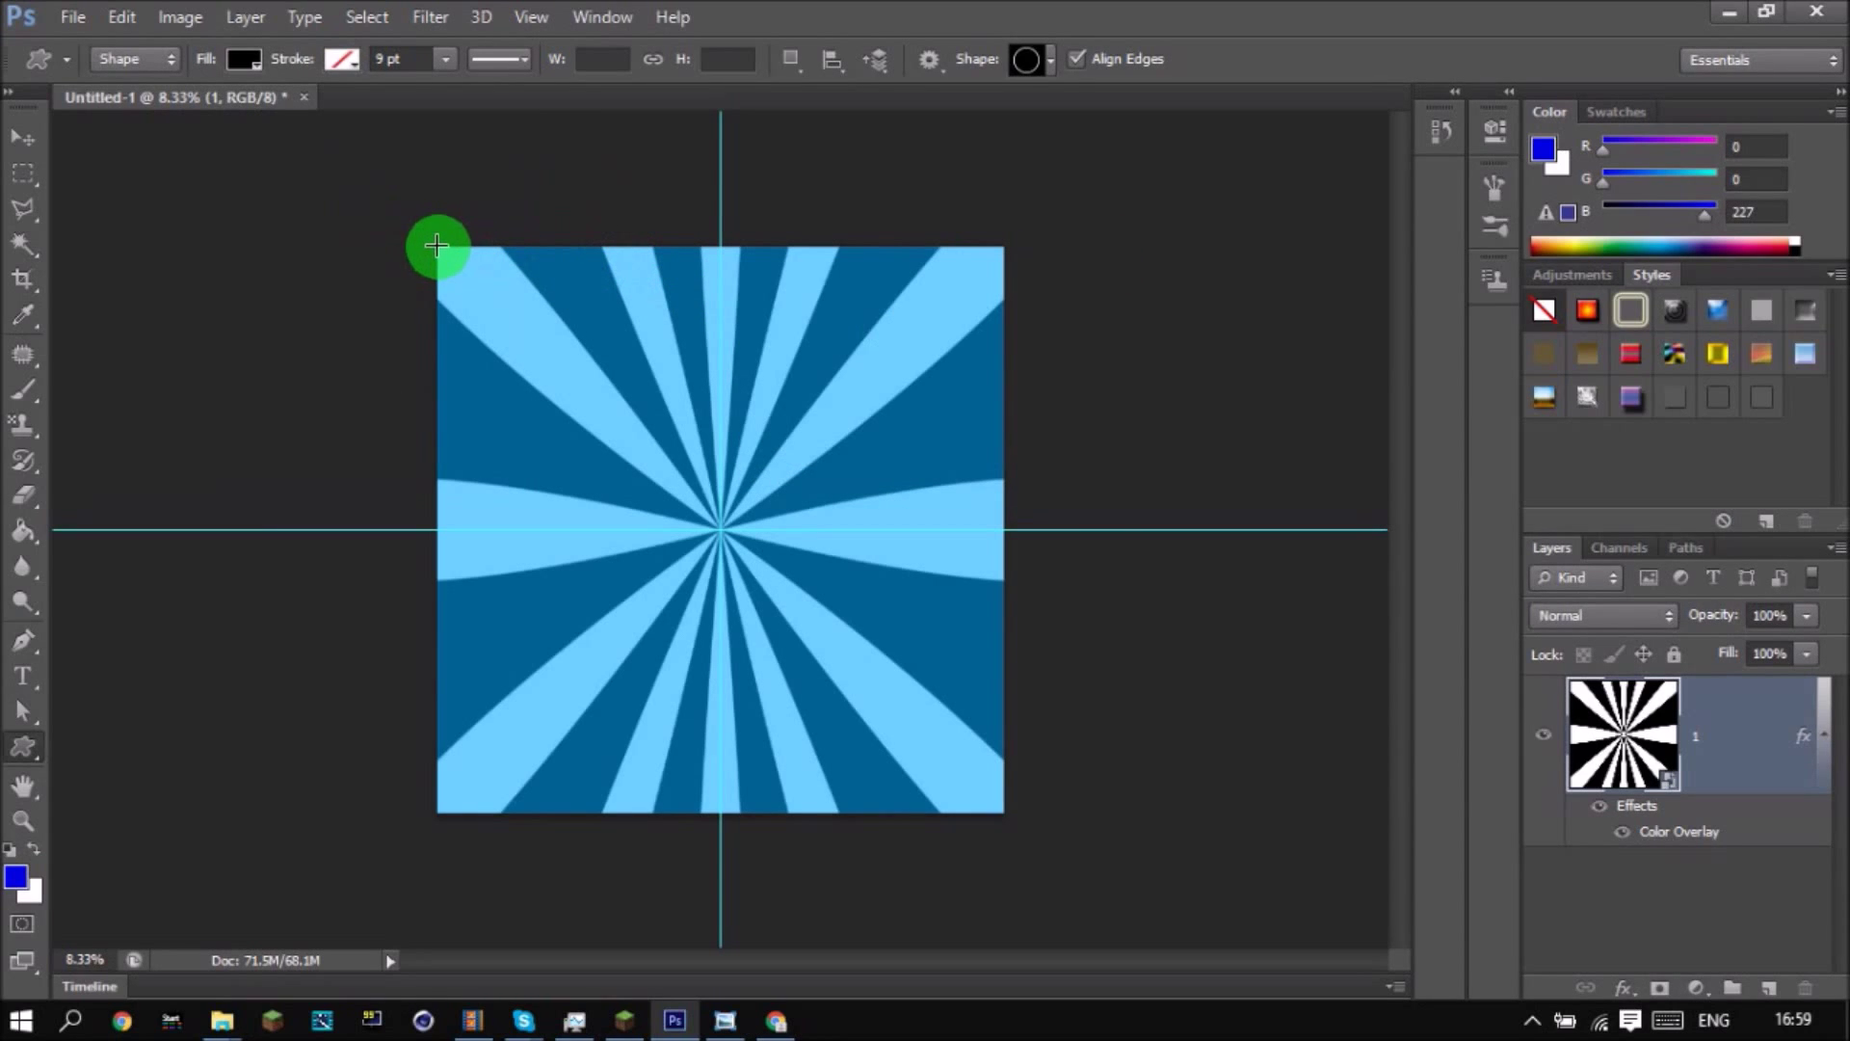
Draw the black ring from the canvas's top-left to bottom-right corner.
{"action": "left_click_drag", "start_coordinate": [431, 239], "coordinate": [1000, 810]}
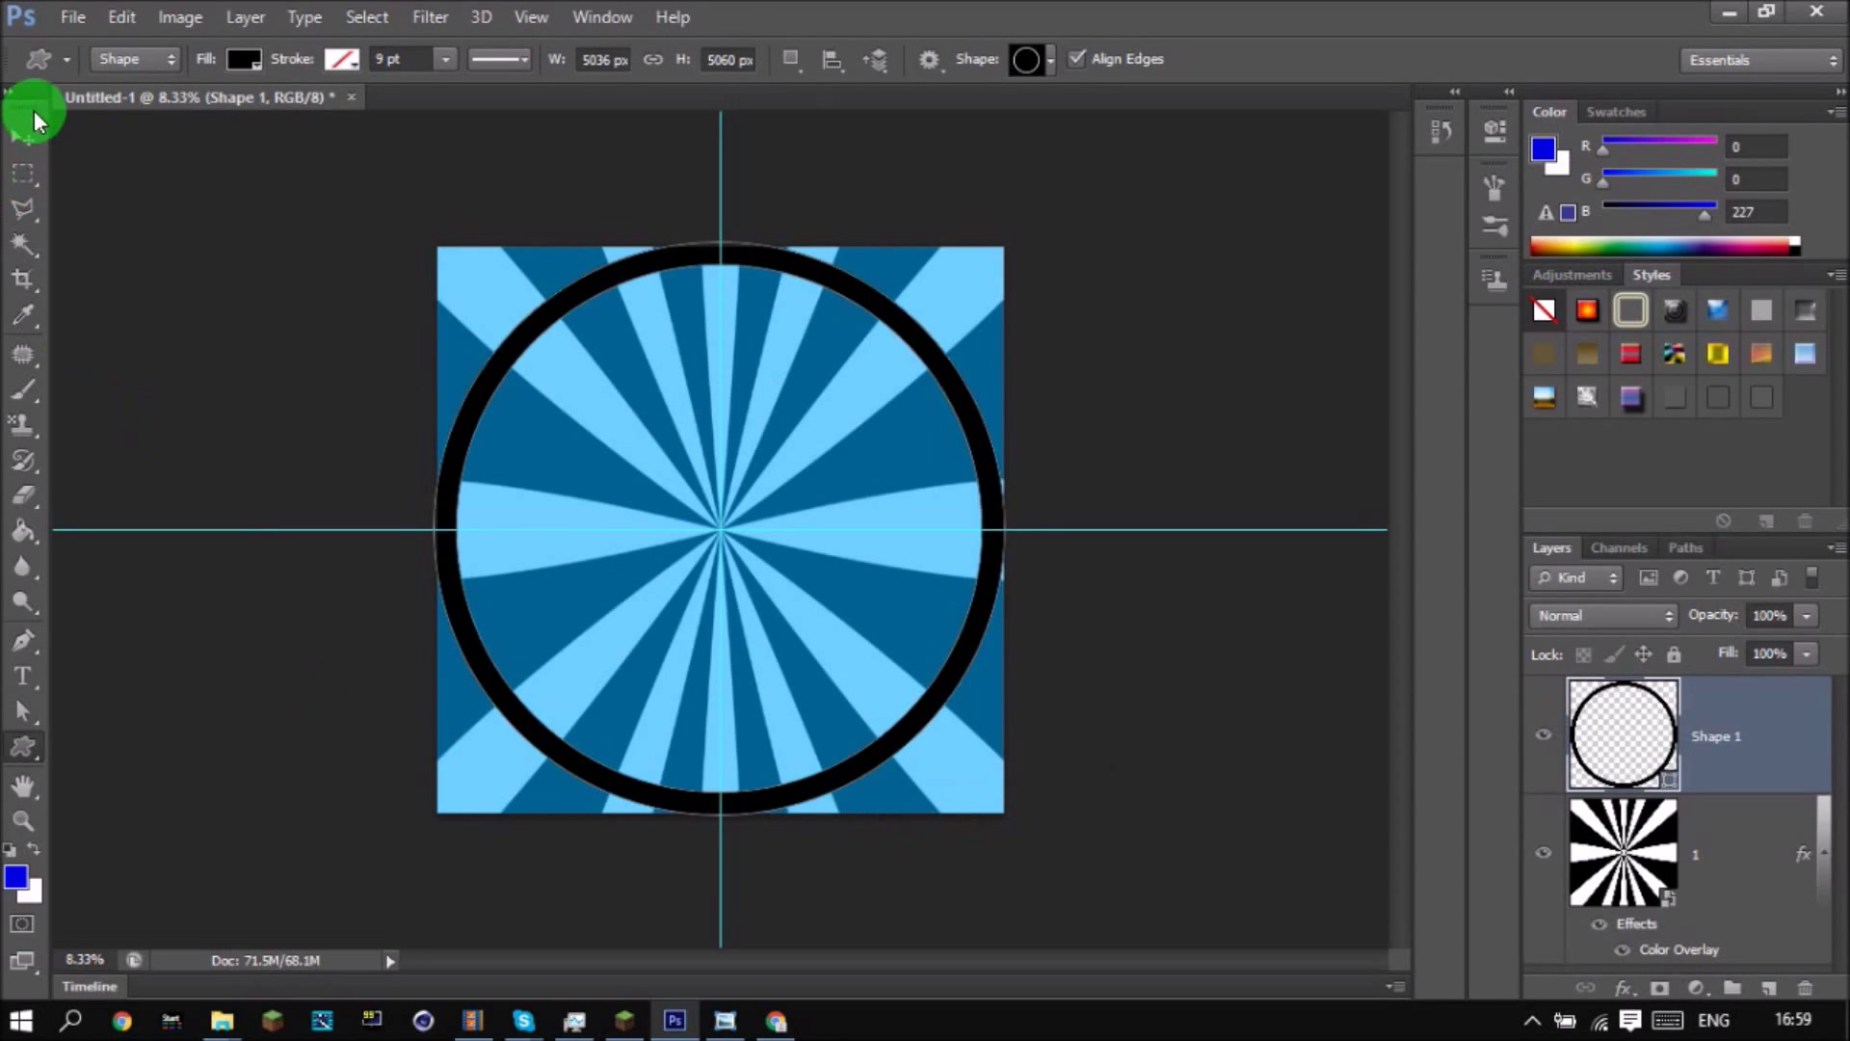
{"action": "left_click", "coordinate": [36, 145]}
{"action": "left_click", "coordinate": [707, 830]}
Nudge the ring's bottom, left and top edges slightly inward and apply the transform.
{"action": "mouse_move", "coordinate": [708, 826]}
{"action": "left_mouse_down"}
{"action": "mouse_move", "coordinate": [740, 802]}
{"action": "mouse_move", "coordinate": [727, 834]}
{"action": "mouse_move", "coordinate": [723, 814]}
{"action": "left_mouse_up"}
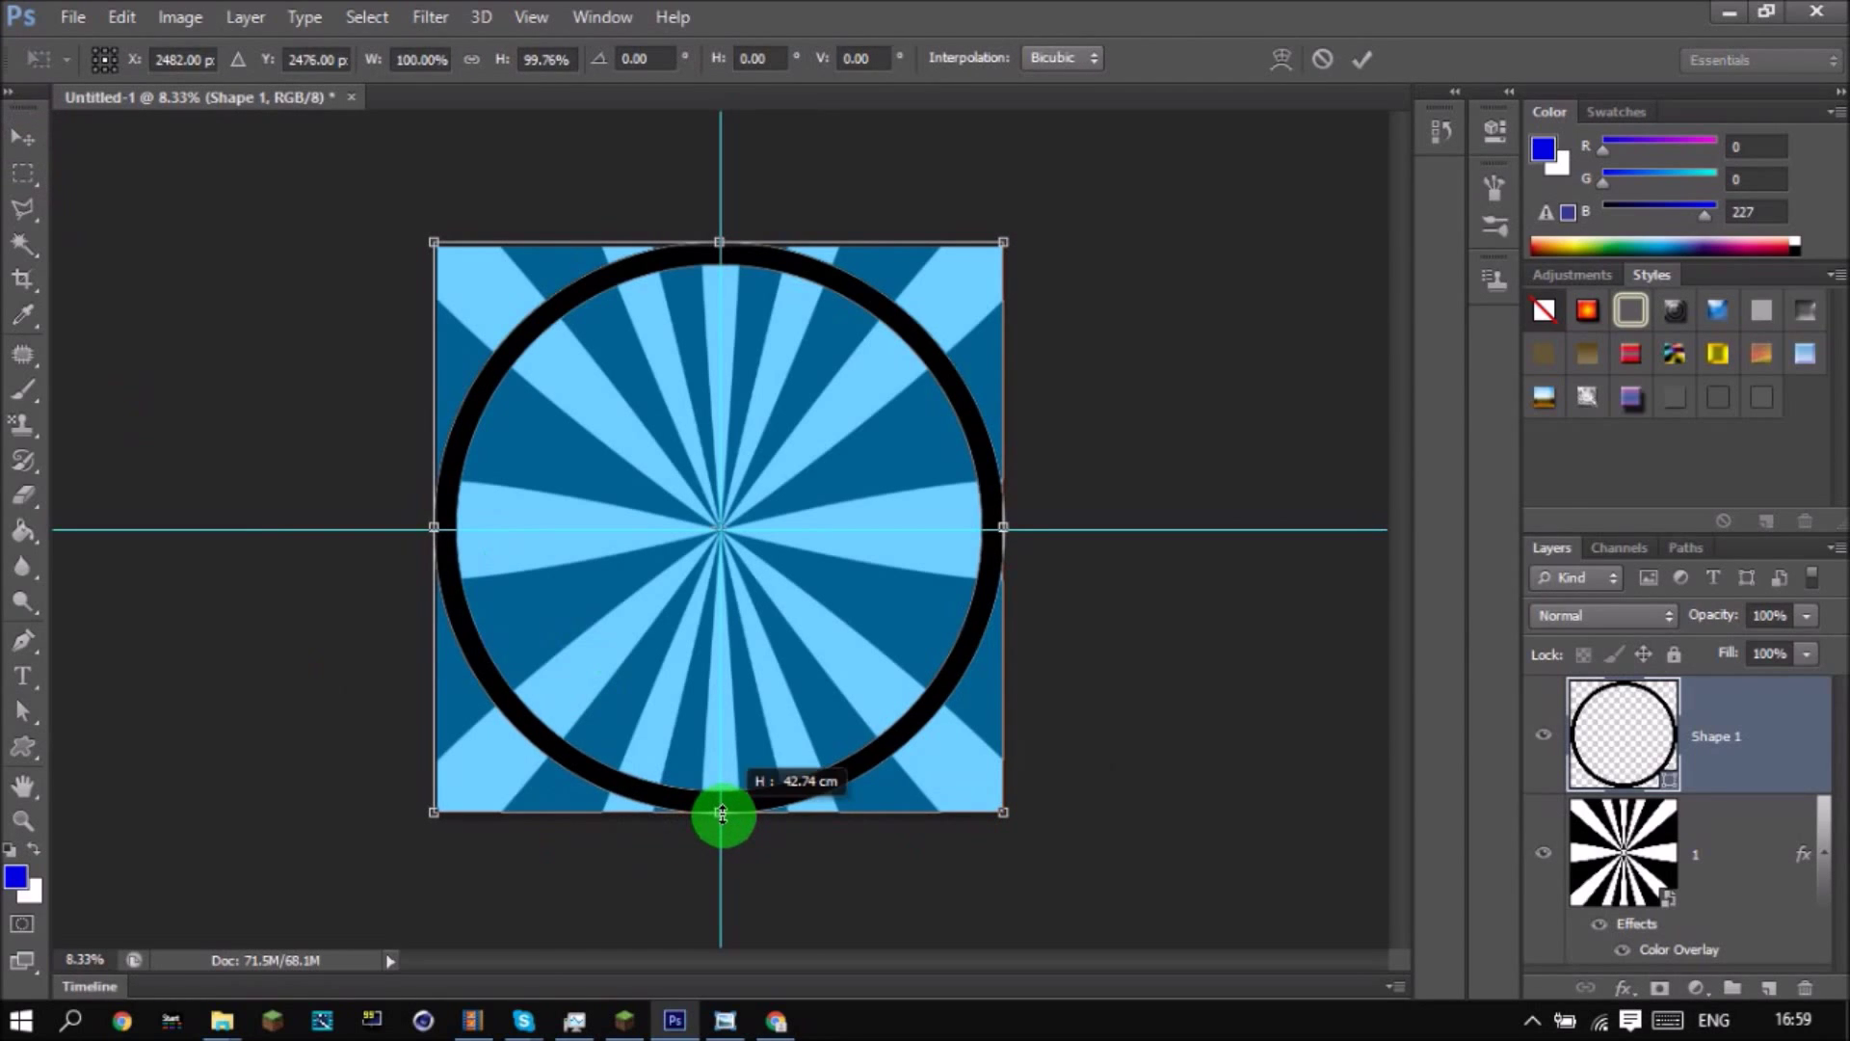
{"action": "left_click", "coordinate": [414, 542]}
{"action": "left_click_drag", "start_coordinate": [433, 527], "coordinate": [438, 527]}
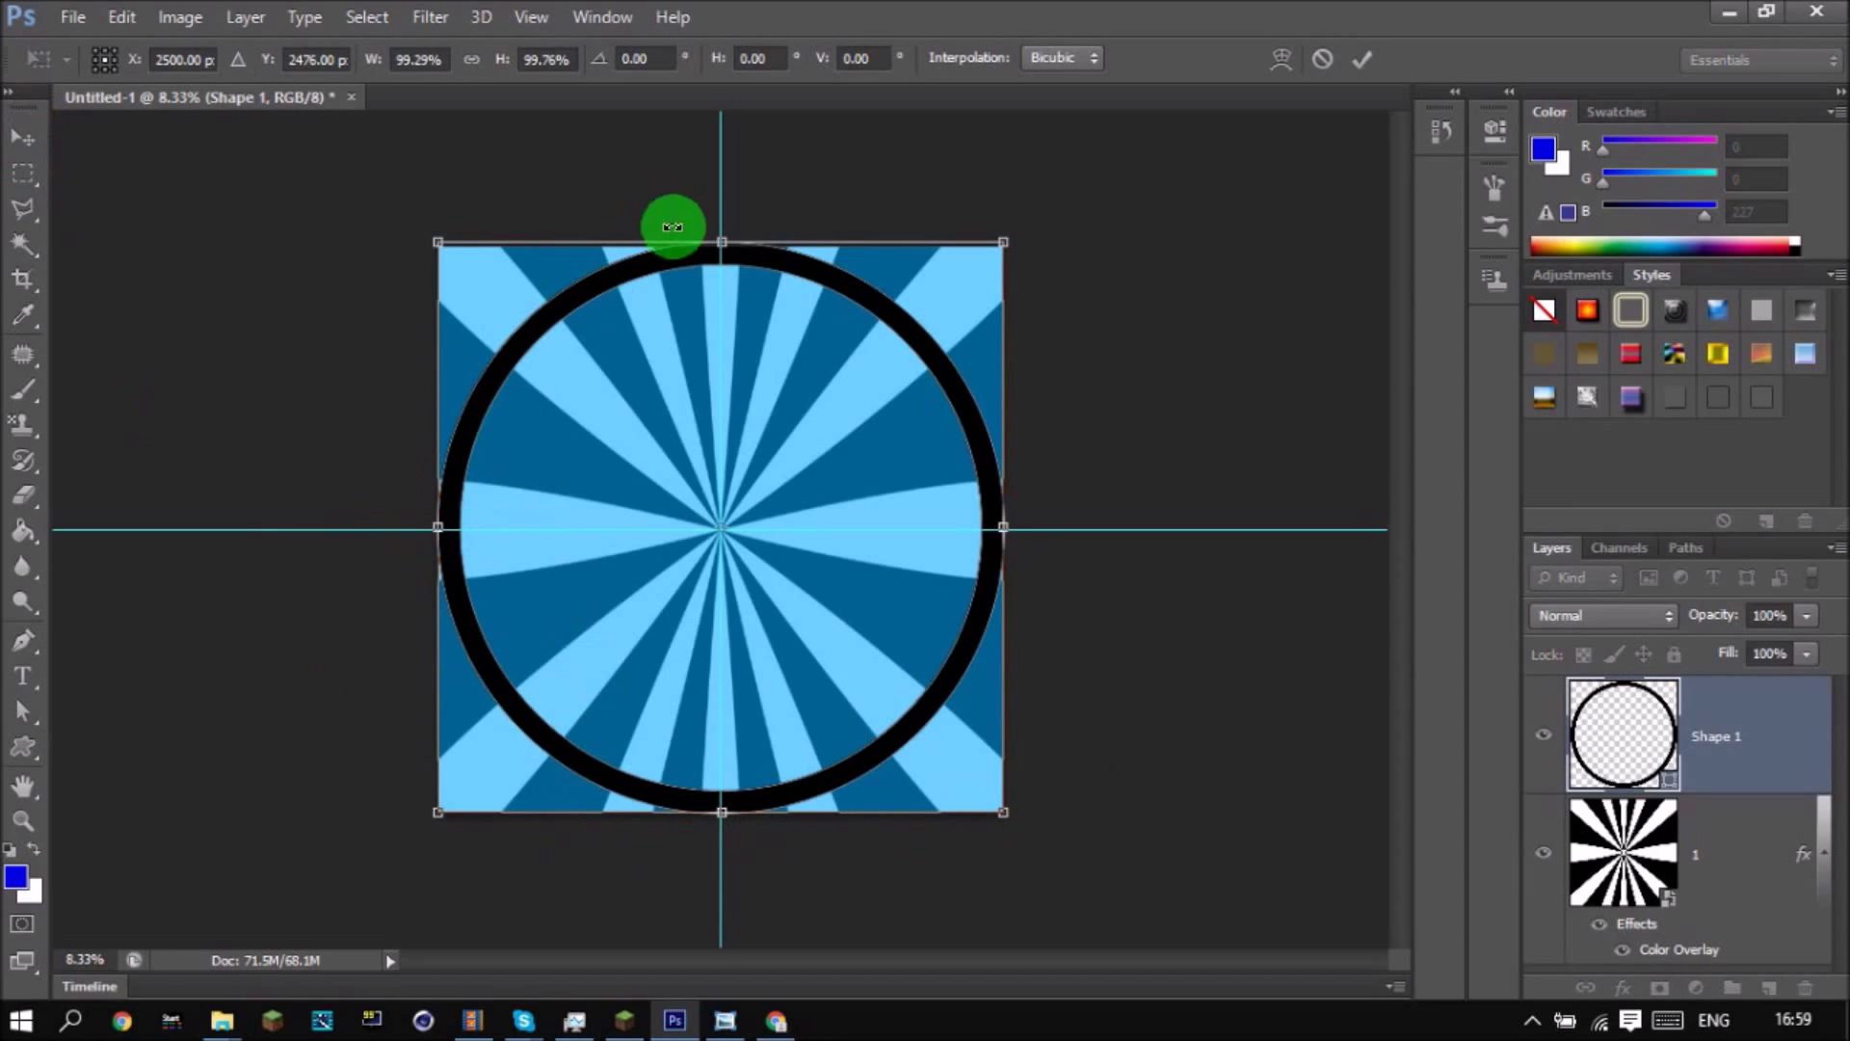
{"action": "left_click", "coordinate": [729, 236]}
{"action": "left_click_drag", "start_coordinate": [727, 241], "coordinate": [726, 247]}
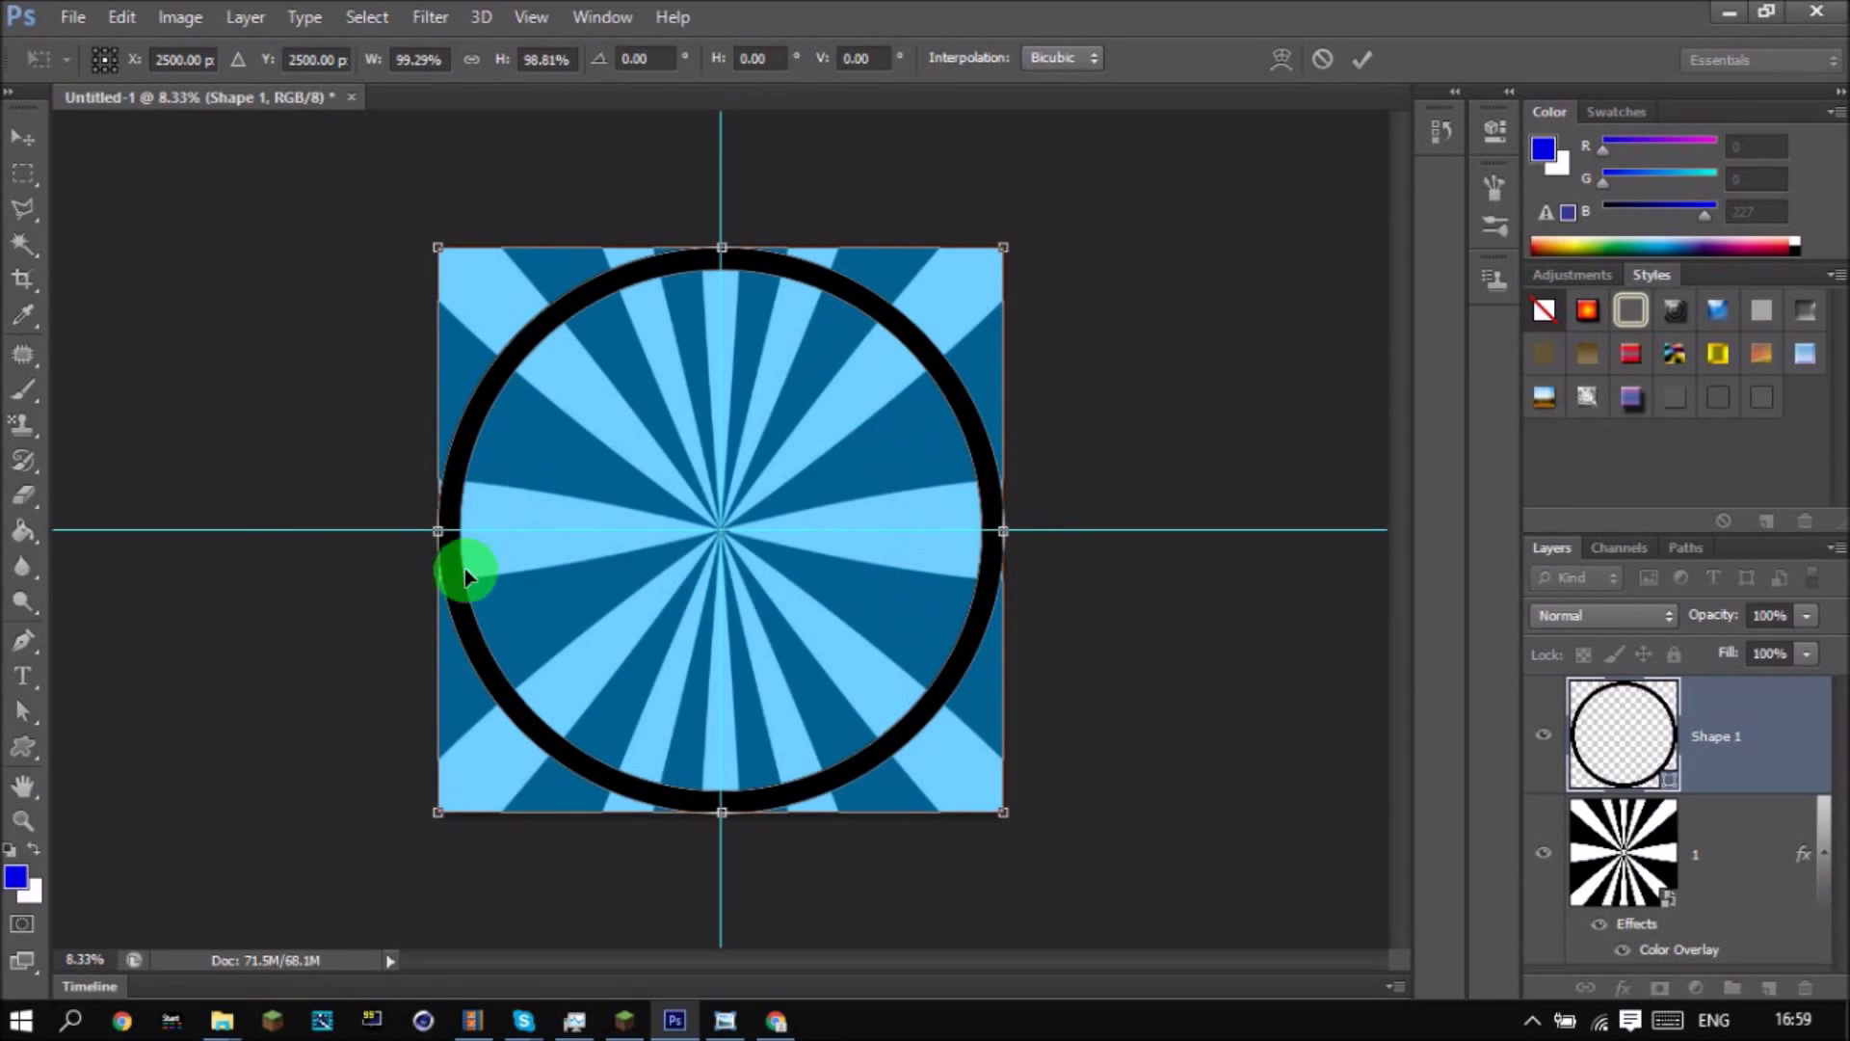
{"action": "left_click", "coordinate": [25, 140]}
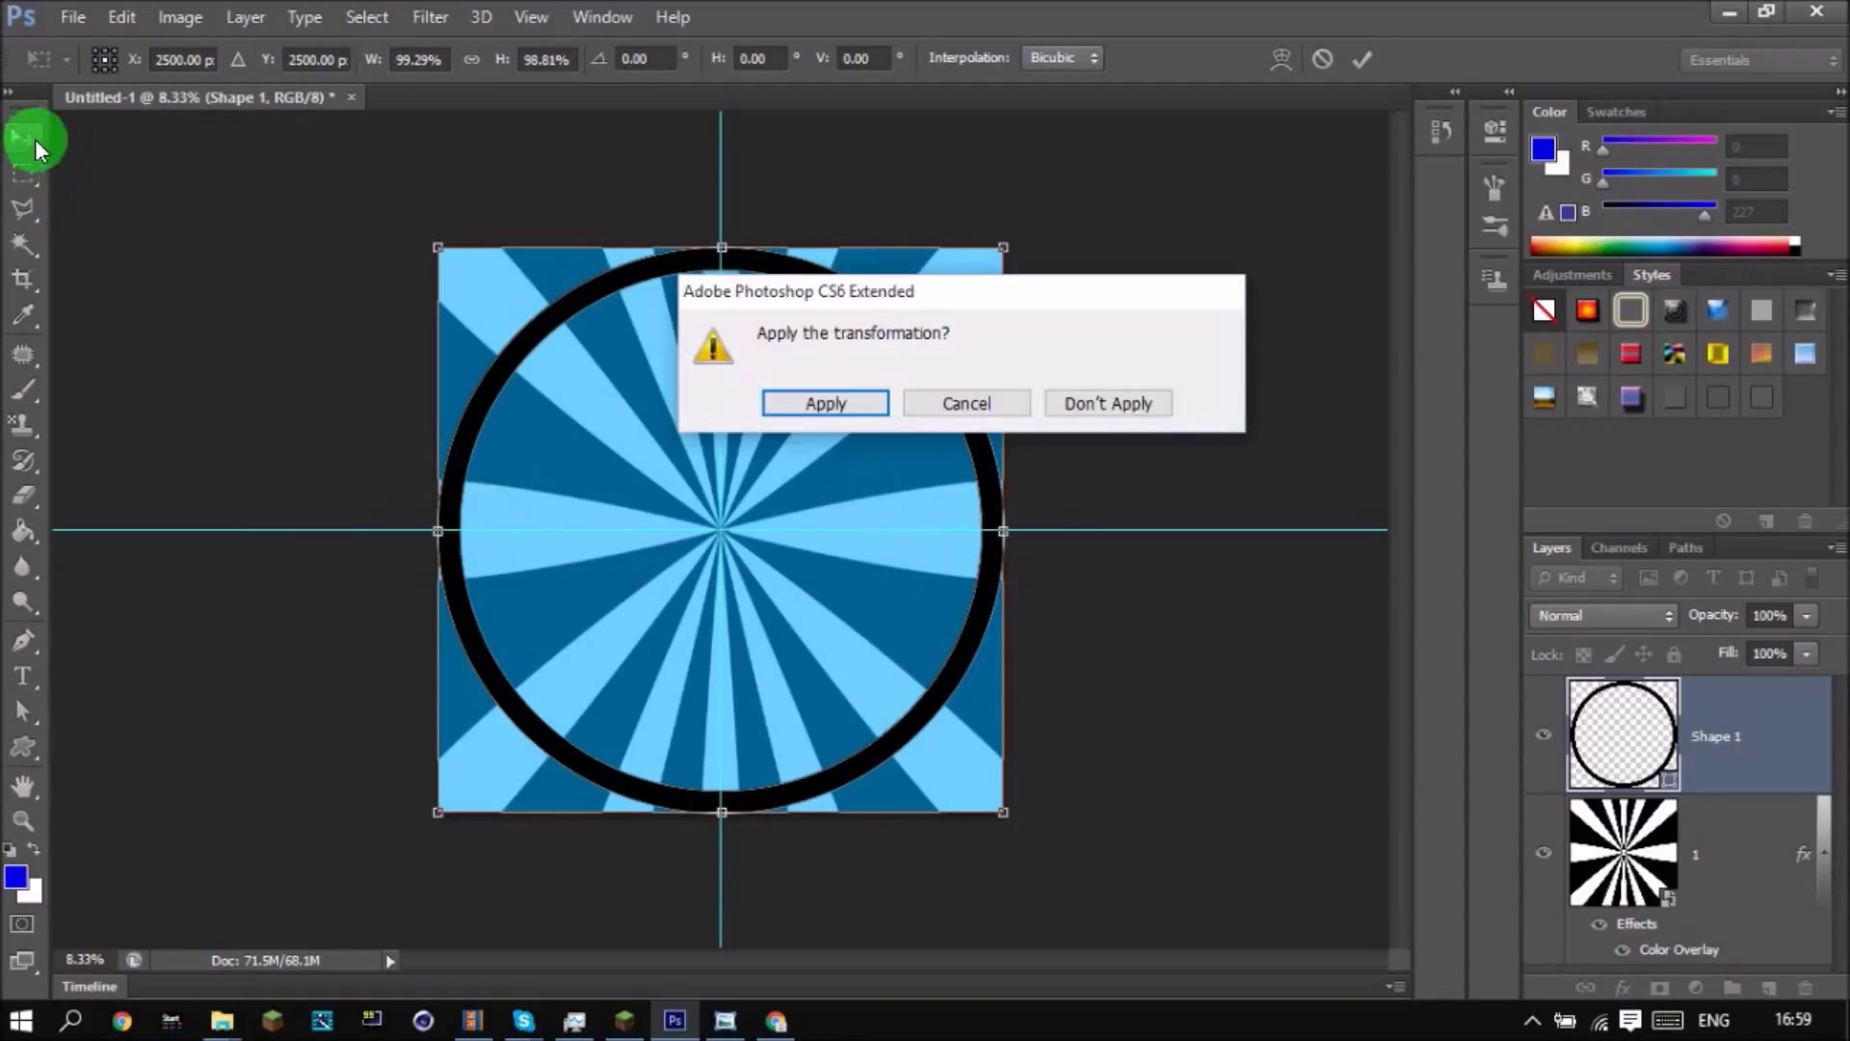
{"action": "left_click", "coordinate": [815, 398]}
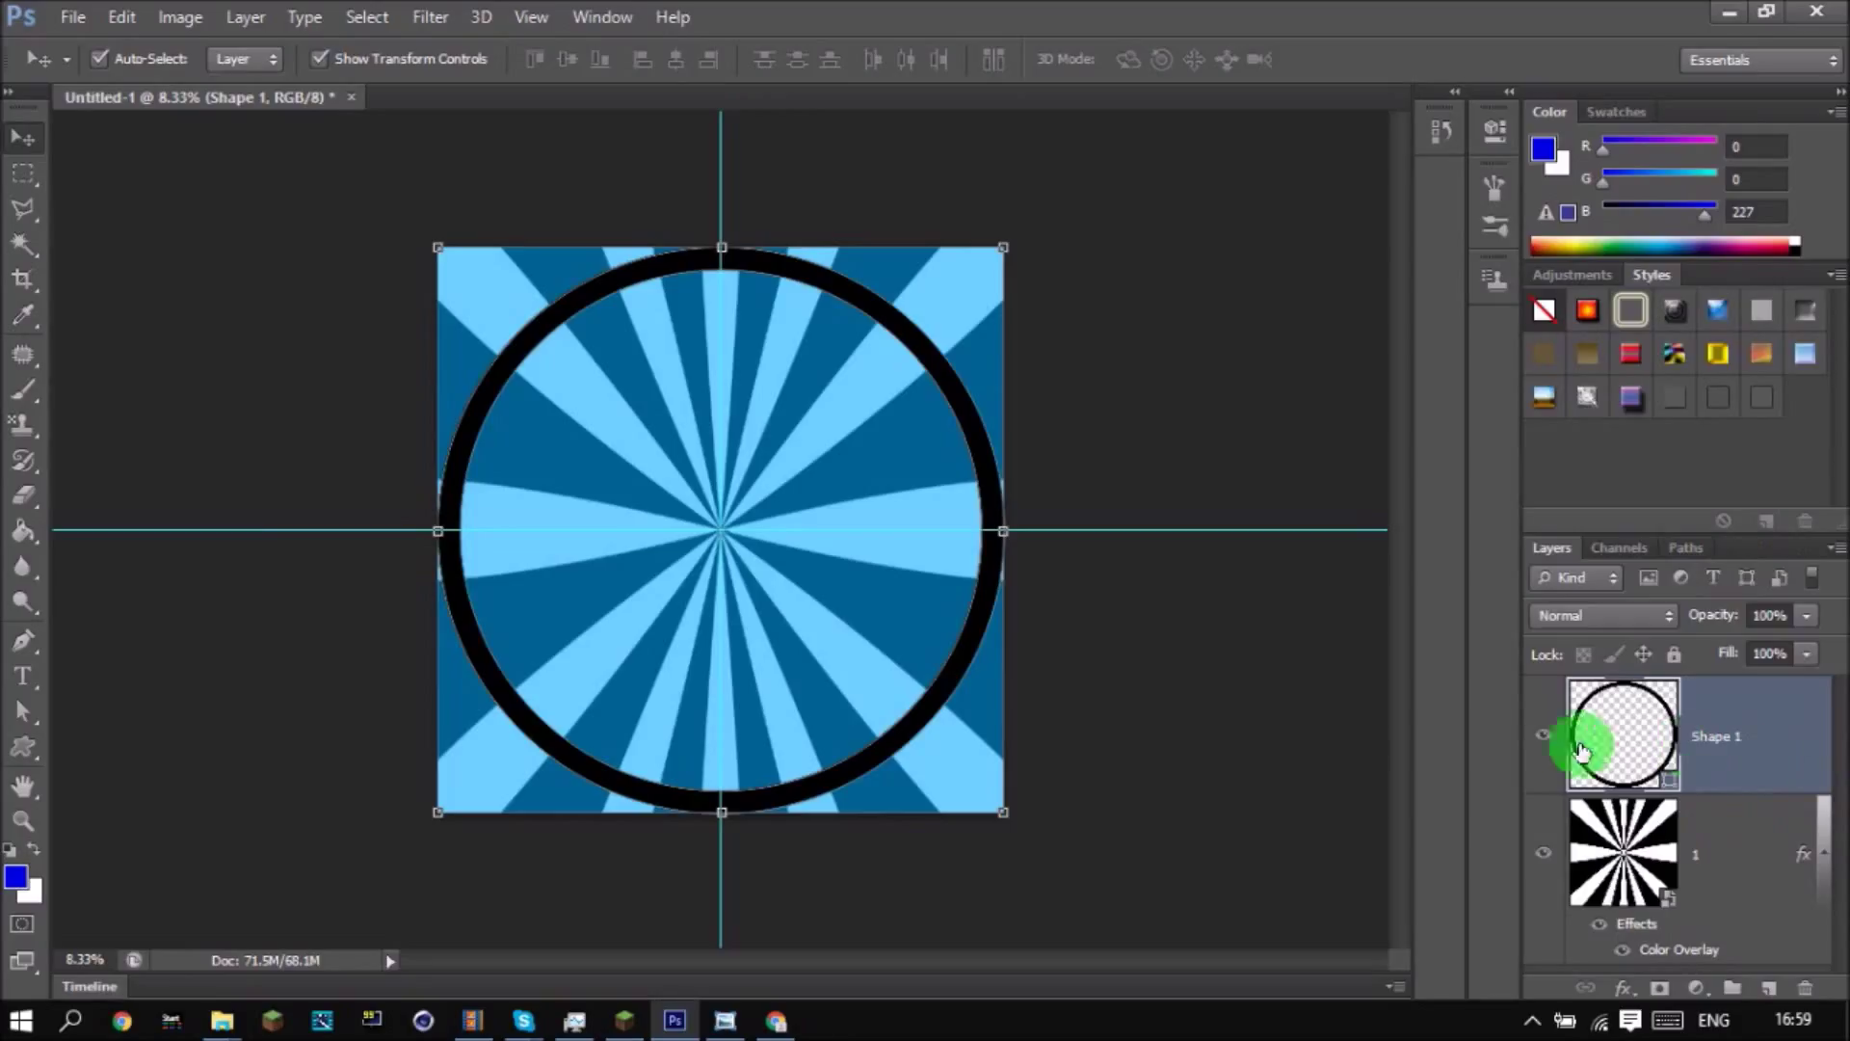
Toggle the ring's visibility to check the background and try moving its layer below the sunburst.
{"action": "left_click", "coordinate": [1541, 738]}
{"action": "left_click", "coordinate": [1541, 738]}
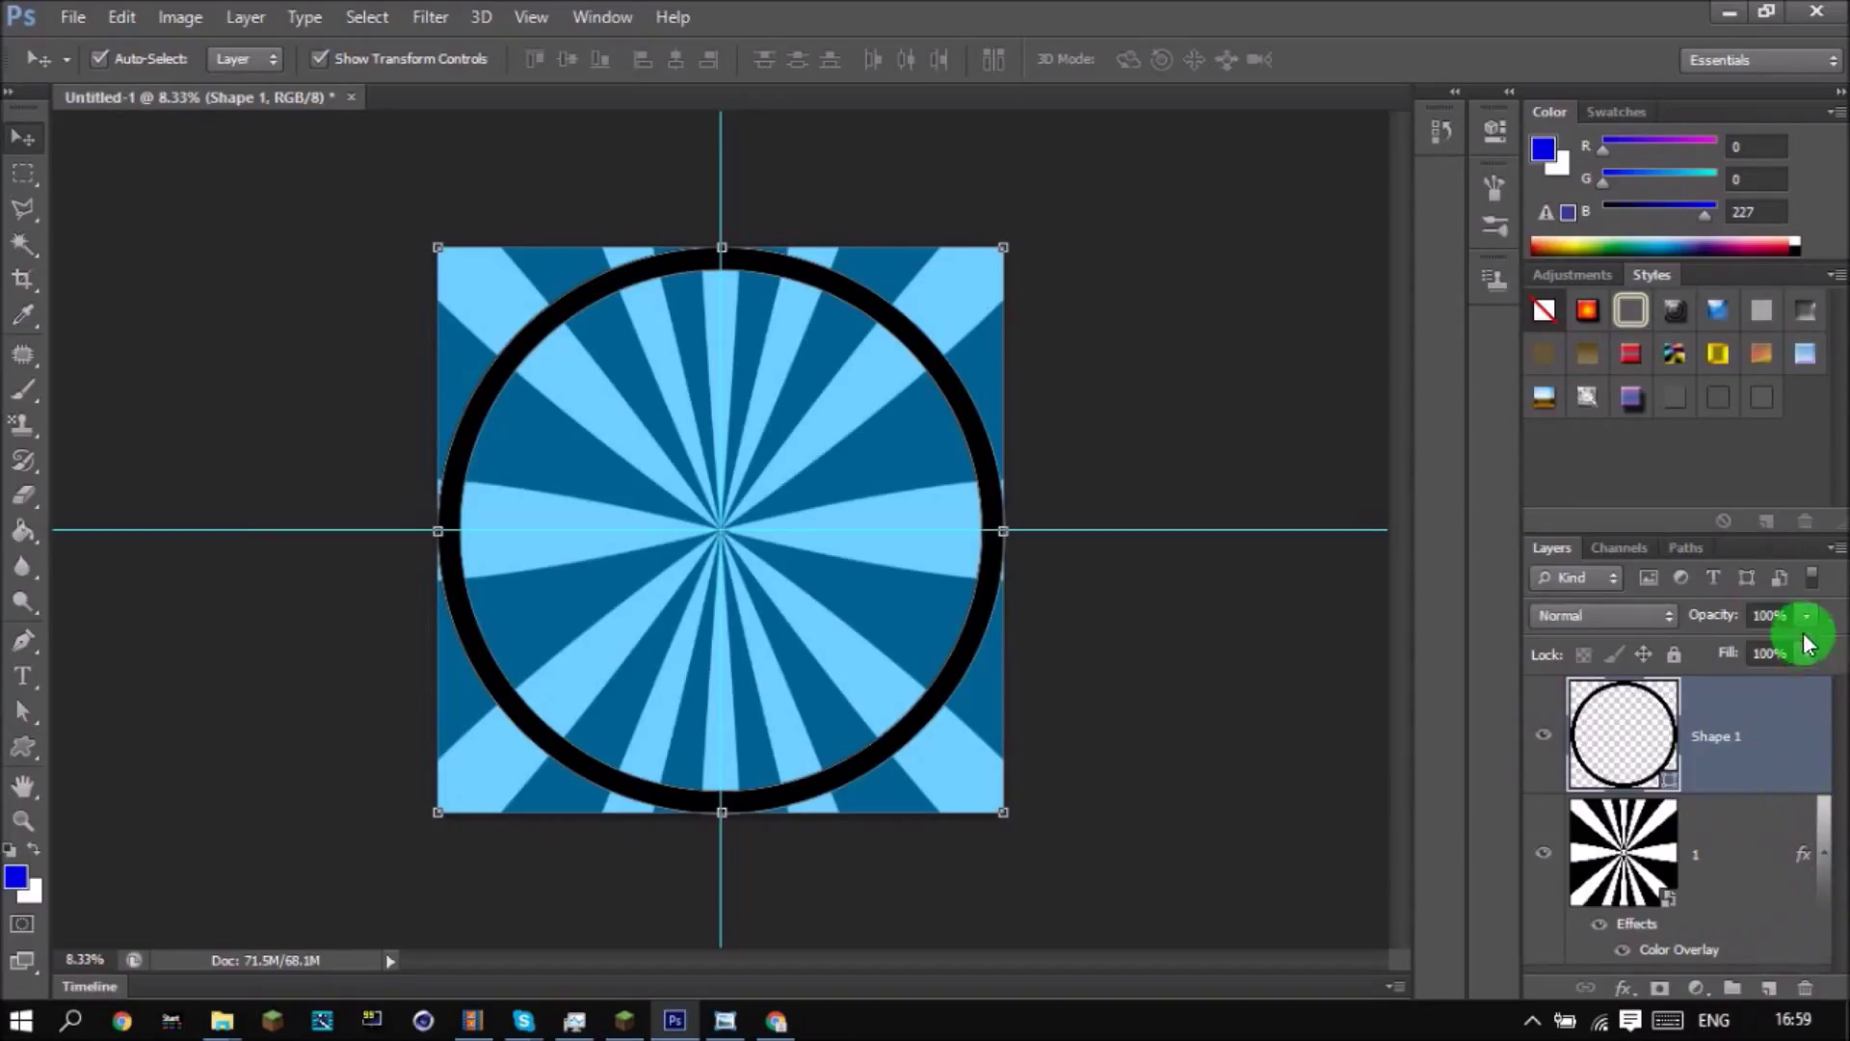
{"action": "left_click_drag", "start_coordinate": [1838, 715], "coordinate": [1743, 967]}
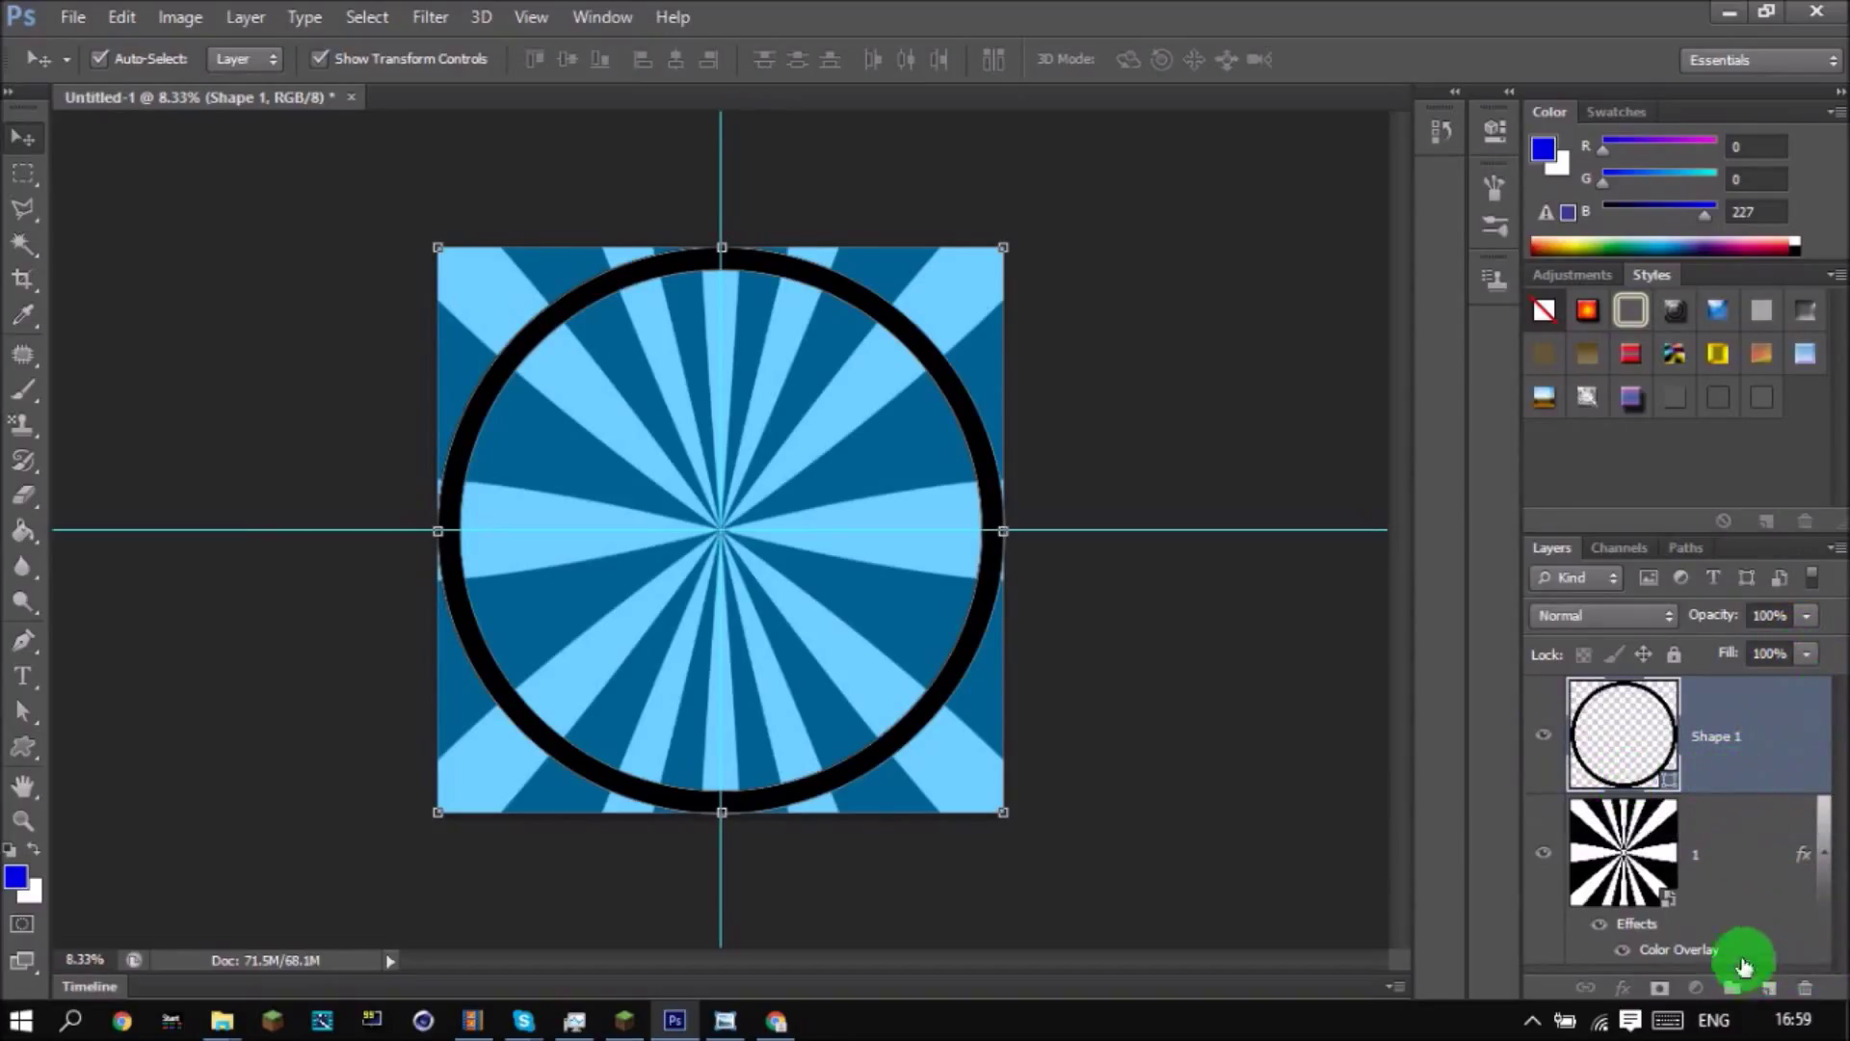
{"action": "left_click_drag", "start_coordinate": [1839, 906], "coordinate": [25, 706]}
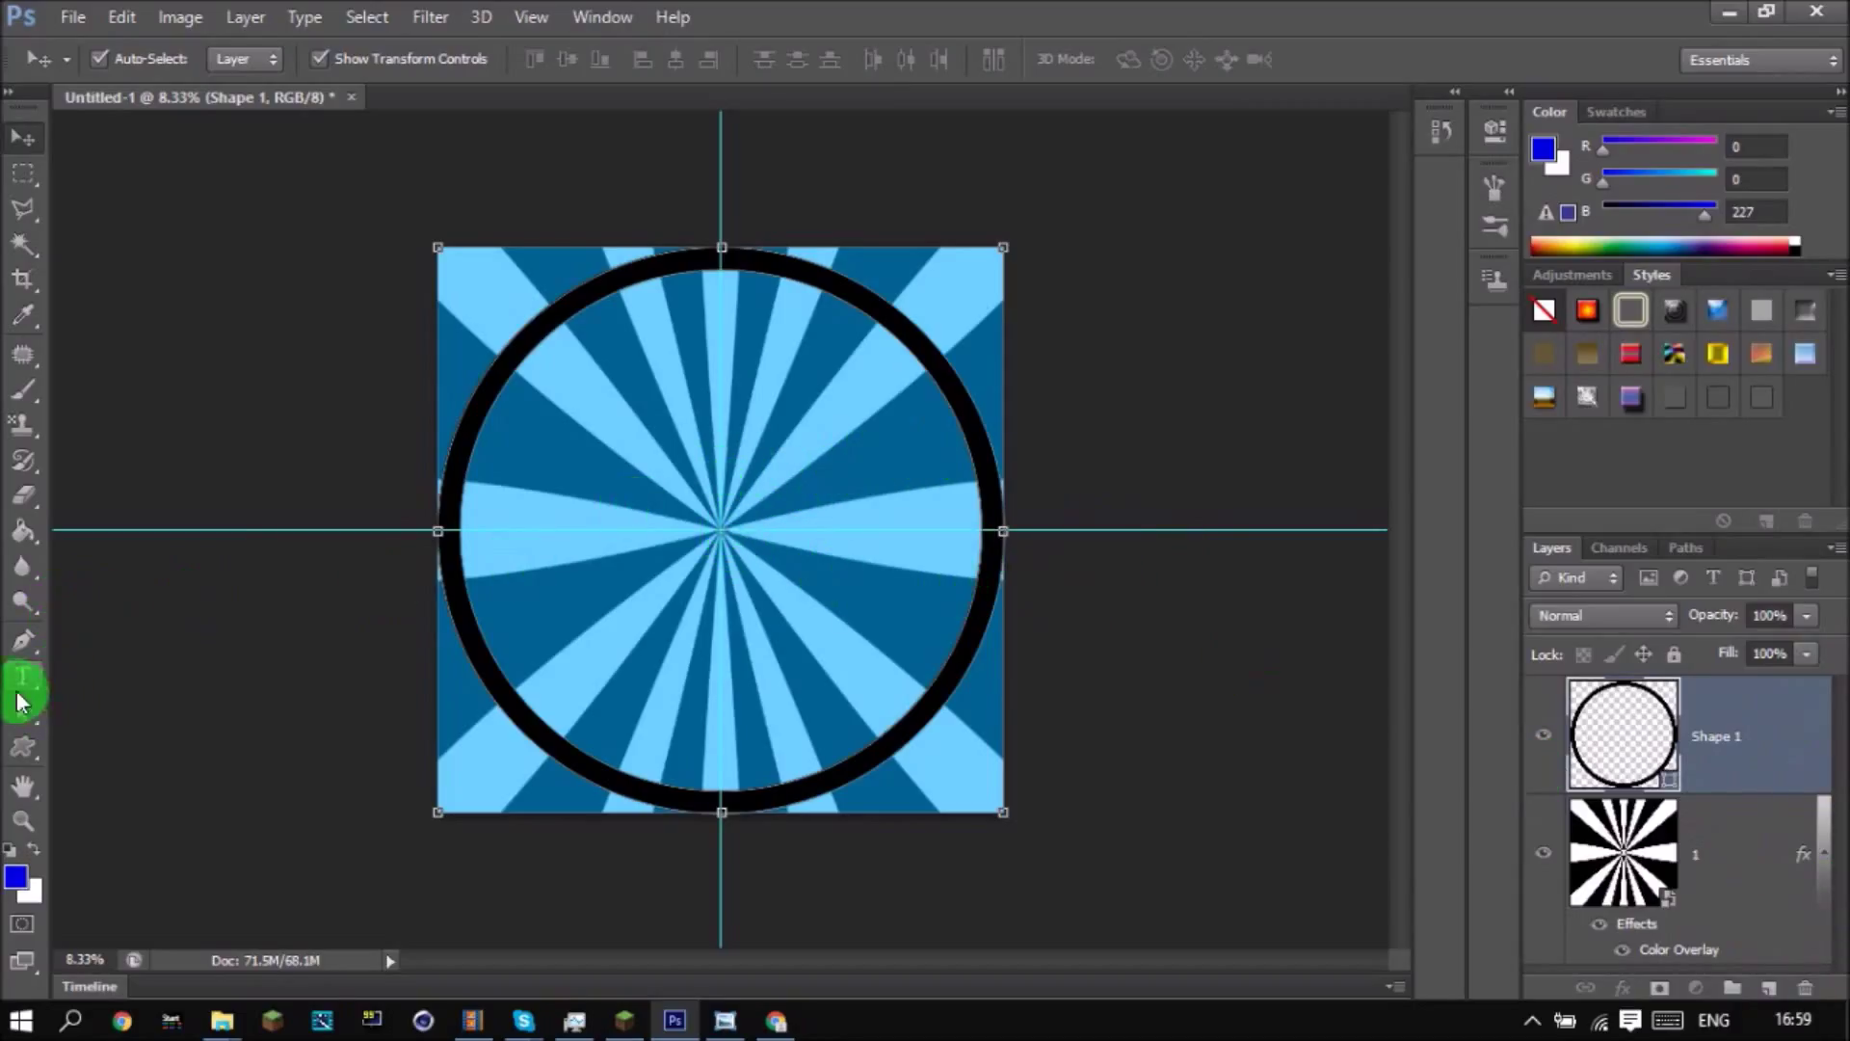
{"action": "left_click", "coordinate": [20, 680]}
Add a text layer inside the ring and enlarge its character to 761.85 pt.
{"action": "left_click", "coordinate": [629, 540]}
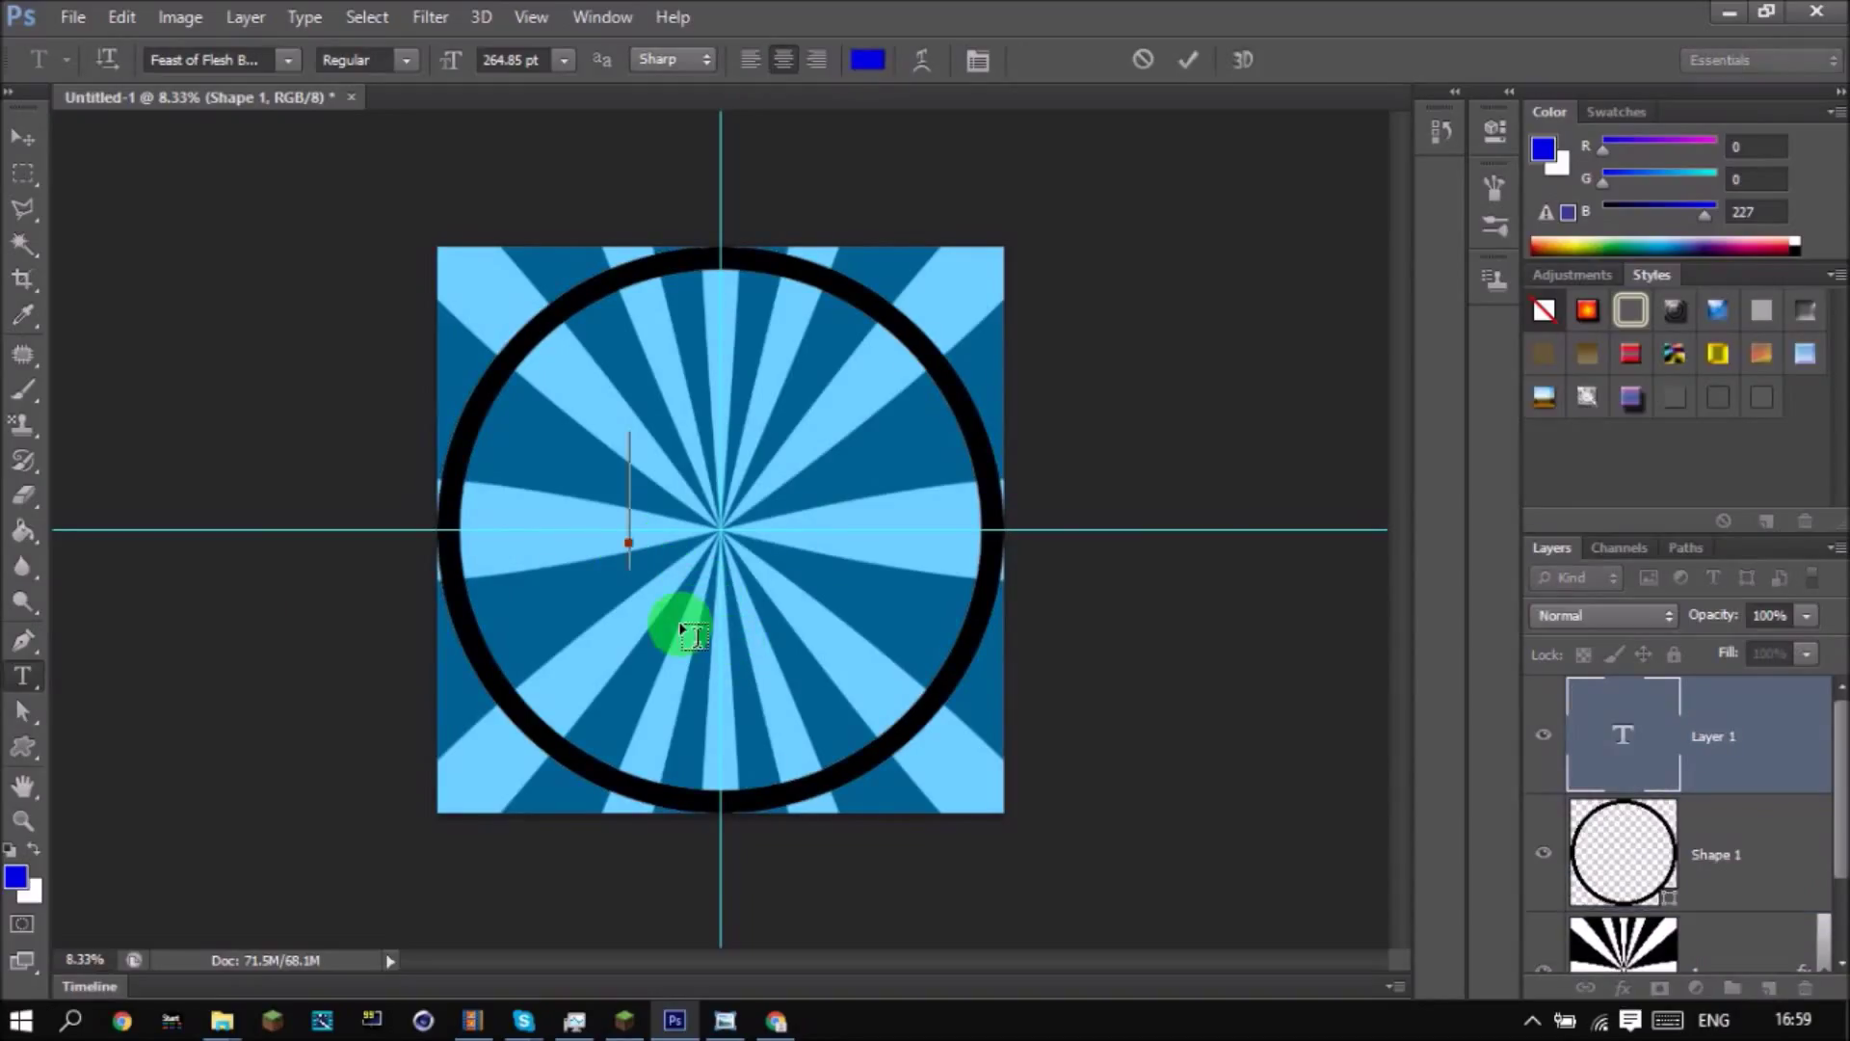
{"action": "type", "text": "I"}
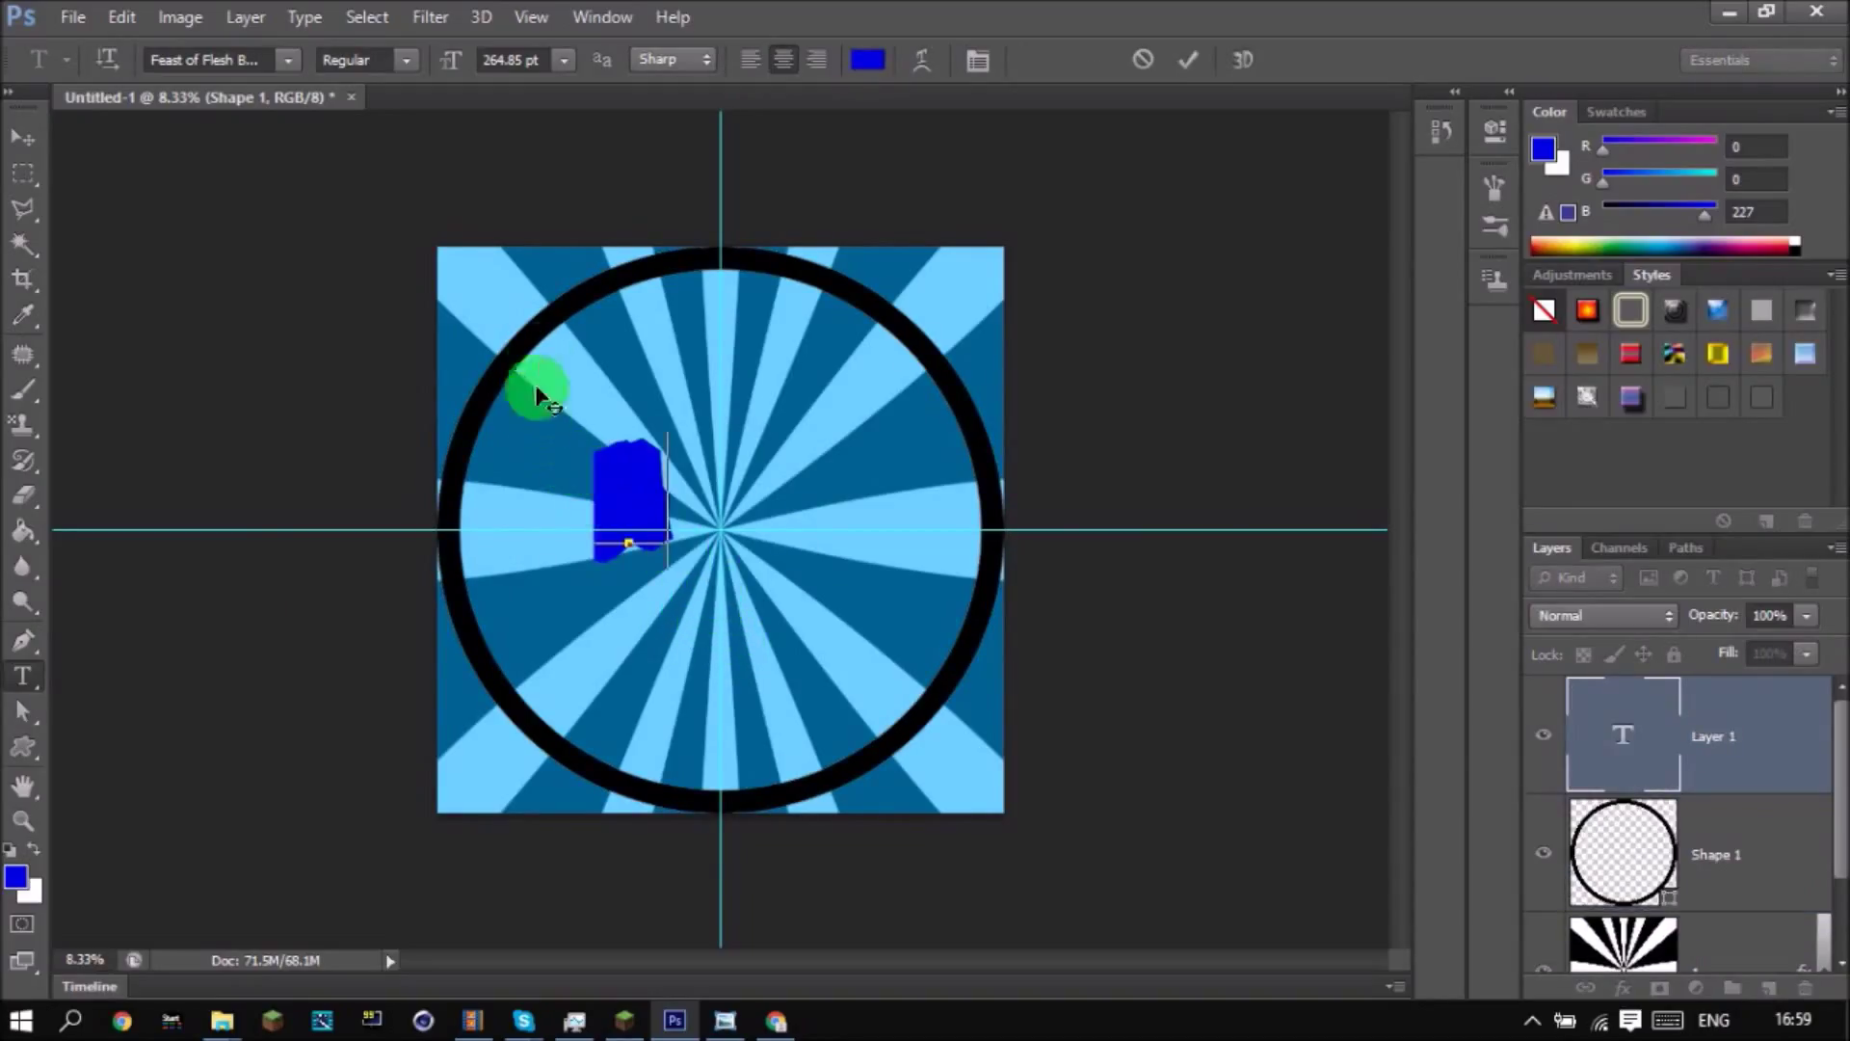
{"action": "key", "text": "ctrl+a"}
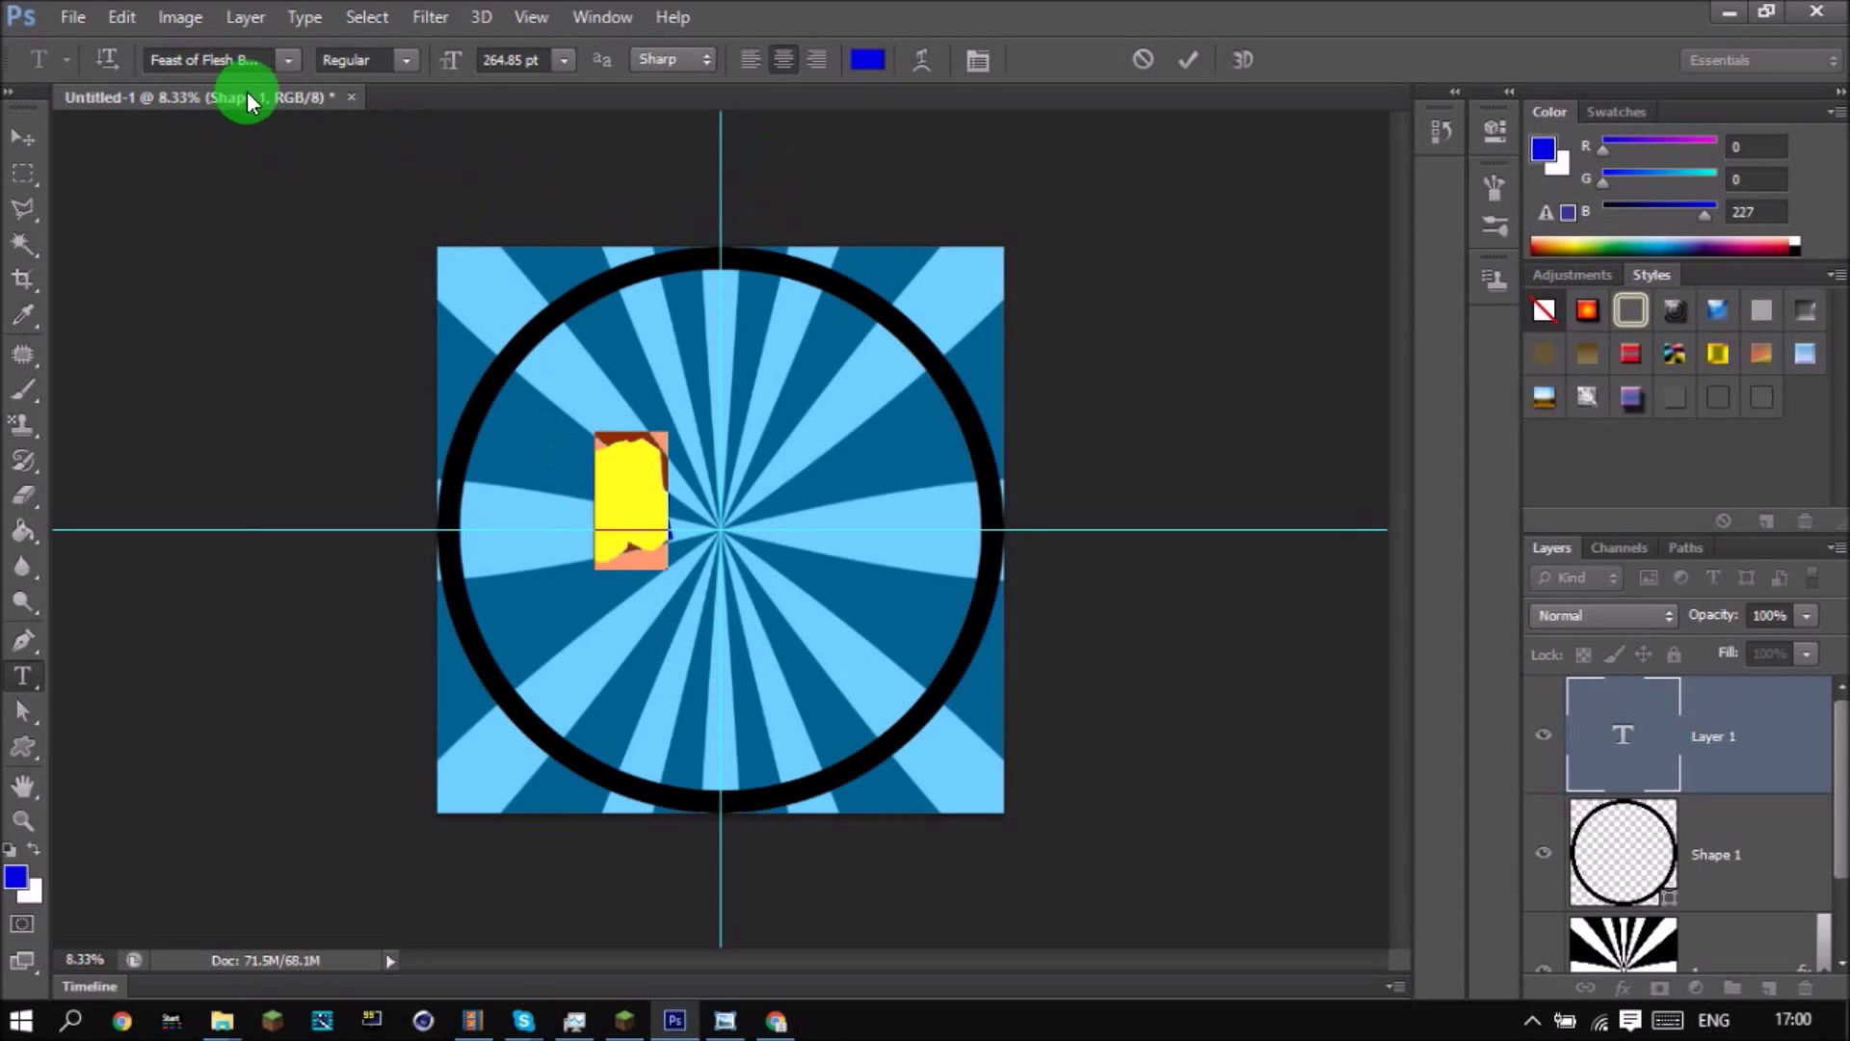
{"action": "left_click_drag", "start_coordinate": [471, 56], "coordinate": [1219, 461]}
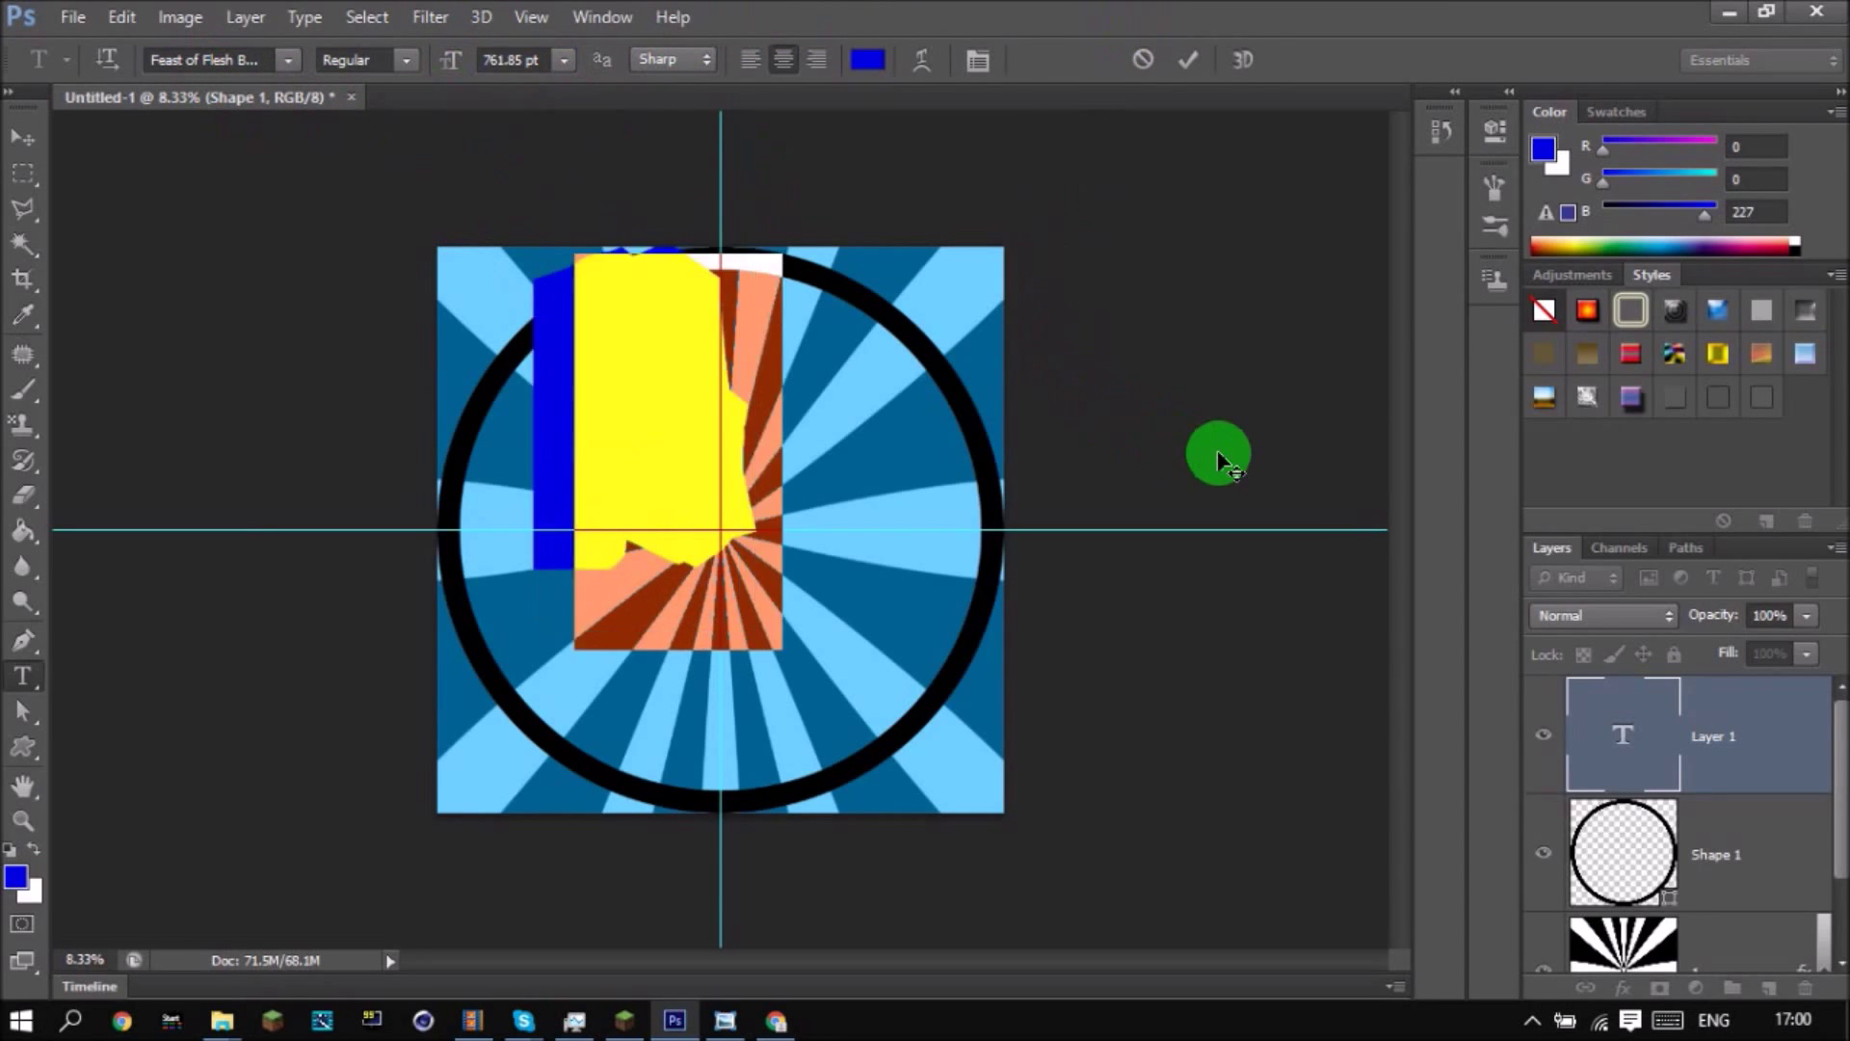
{"action": "left_click", "coordinate": [877, 510]}
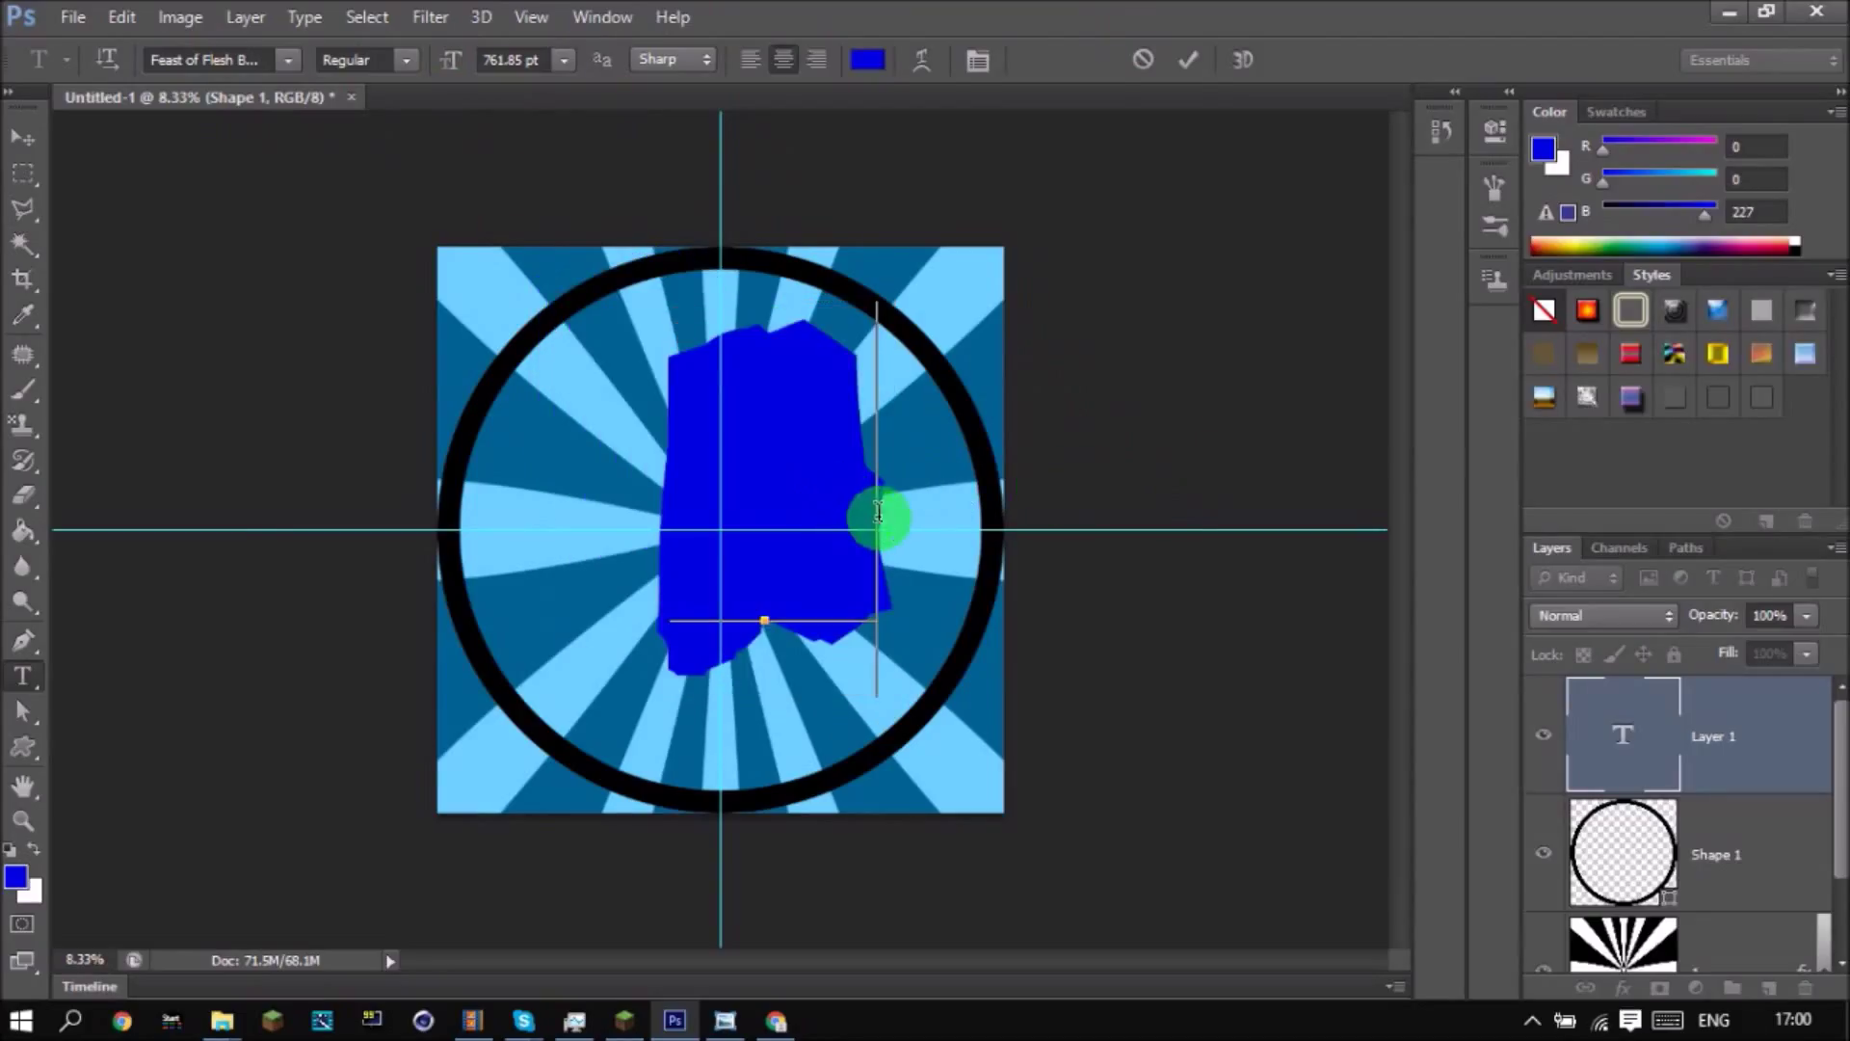
Try the replacement letters T, E and R in the large text, then commit it.
{"action": "key", "text": "BackSpace"}
{"action": "type", "text": "T"}
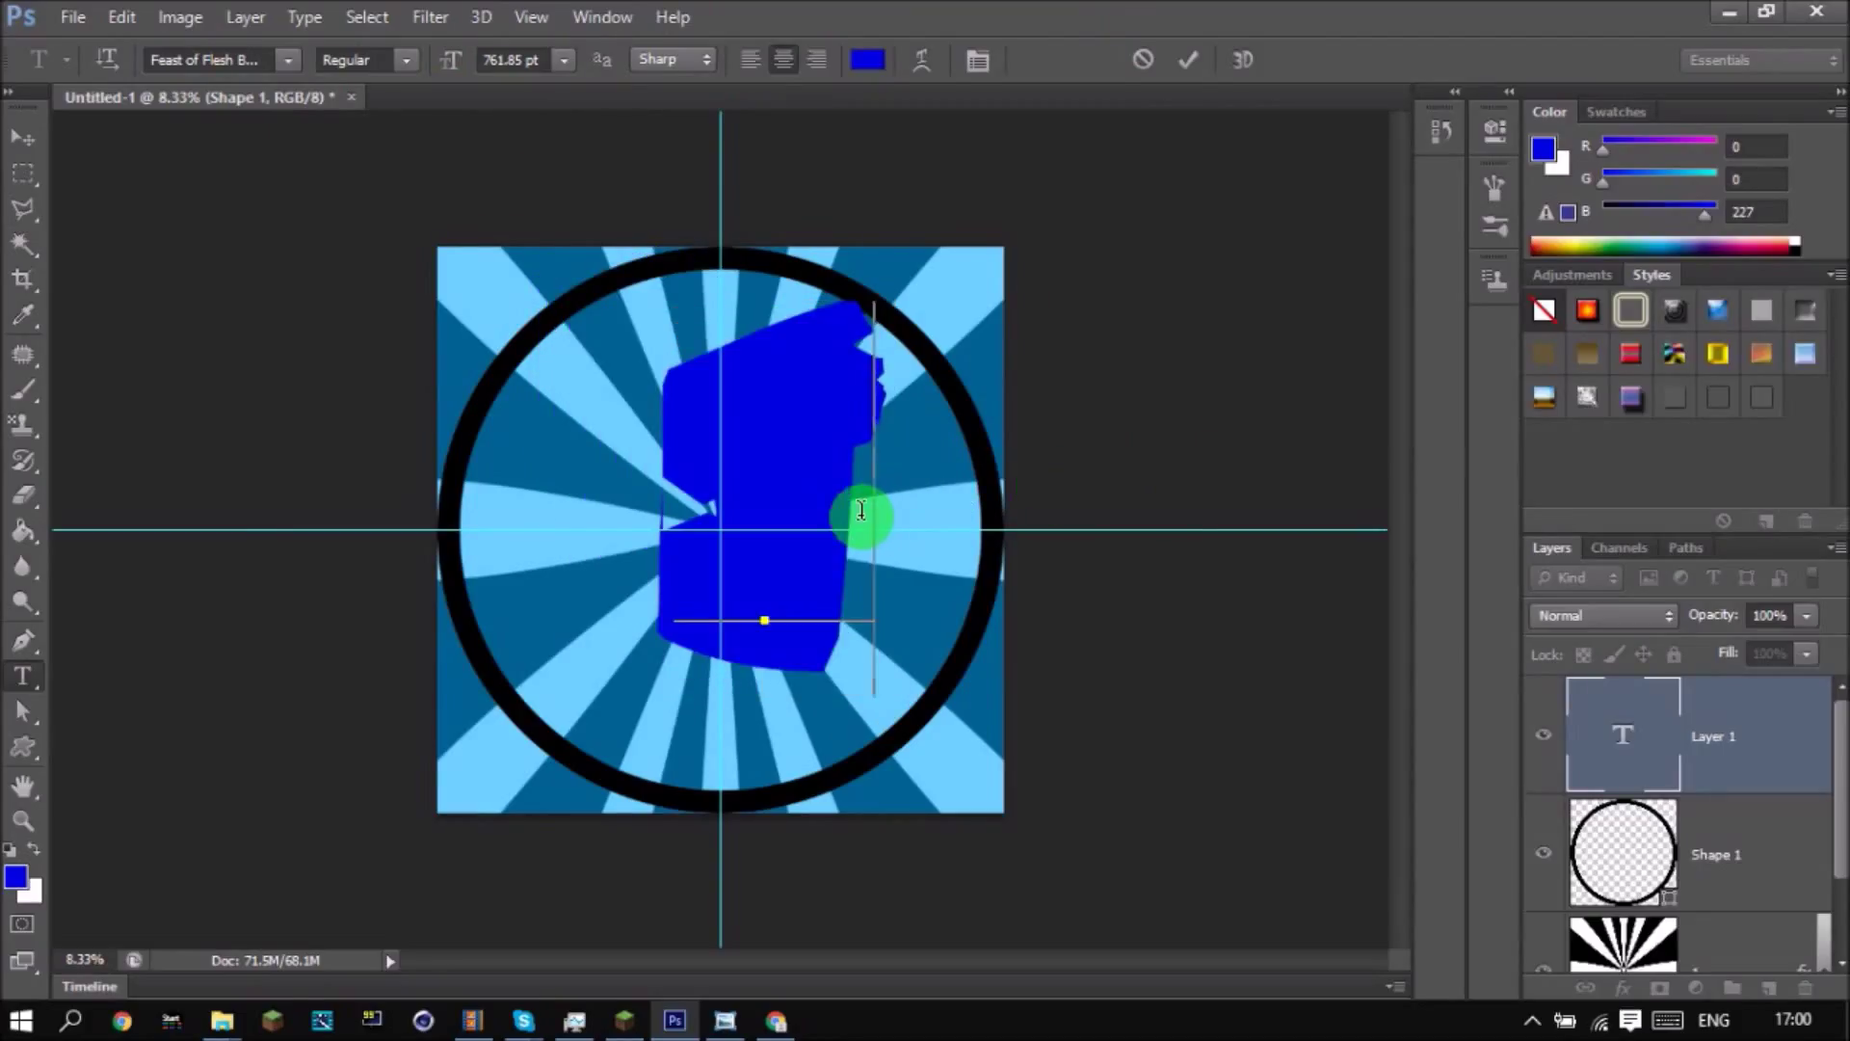
{"action": "key", "text": "BackSpace"}
{"action": "type", "text": "E"}
{"action": "key", "text": "BackSpace"}
{"action": "type", "text": "R"}
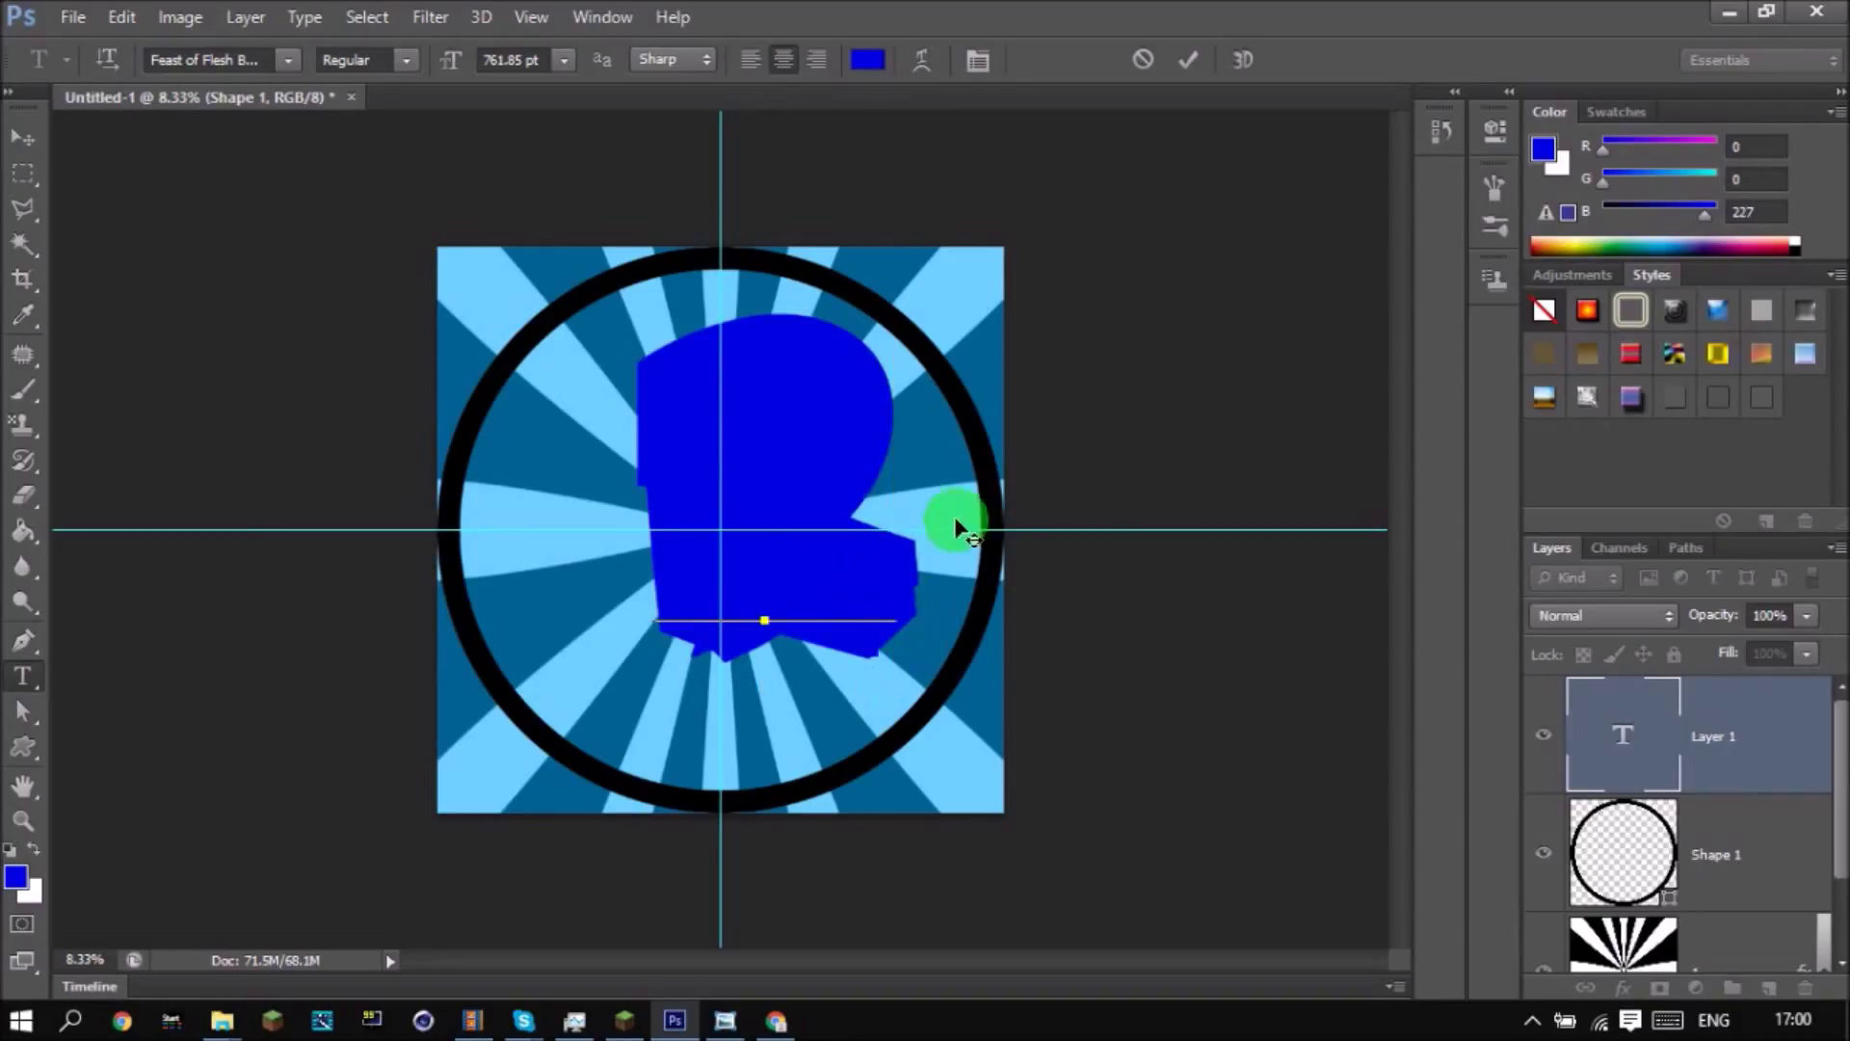
{"action": "left_click", "coordinate": [15, 145]}
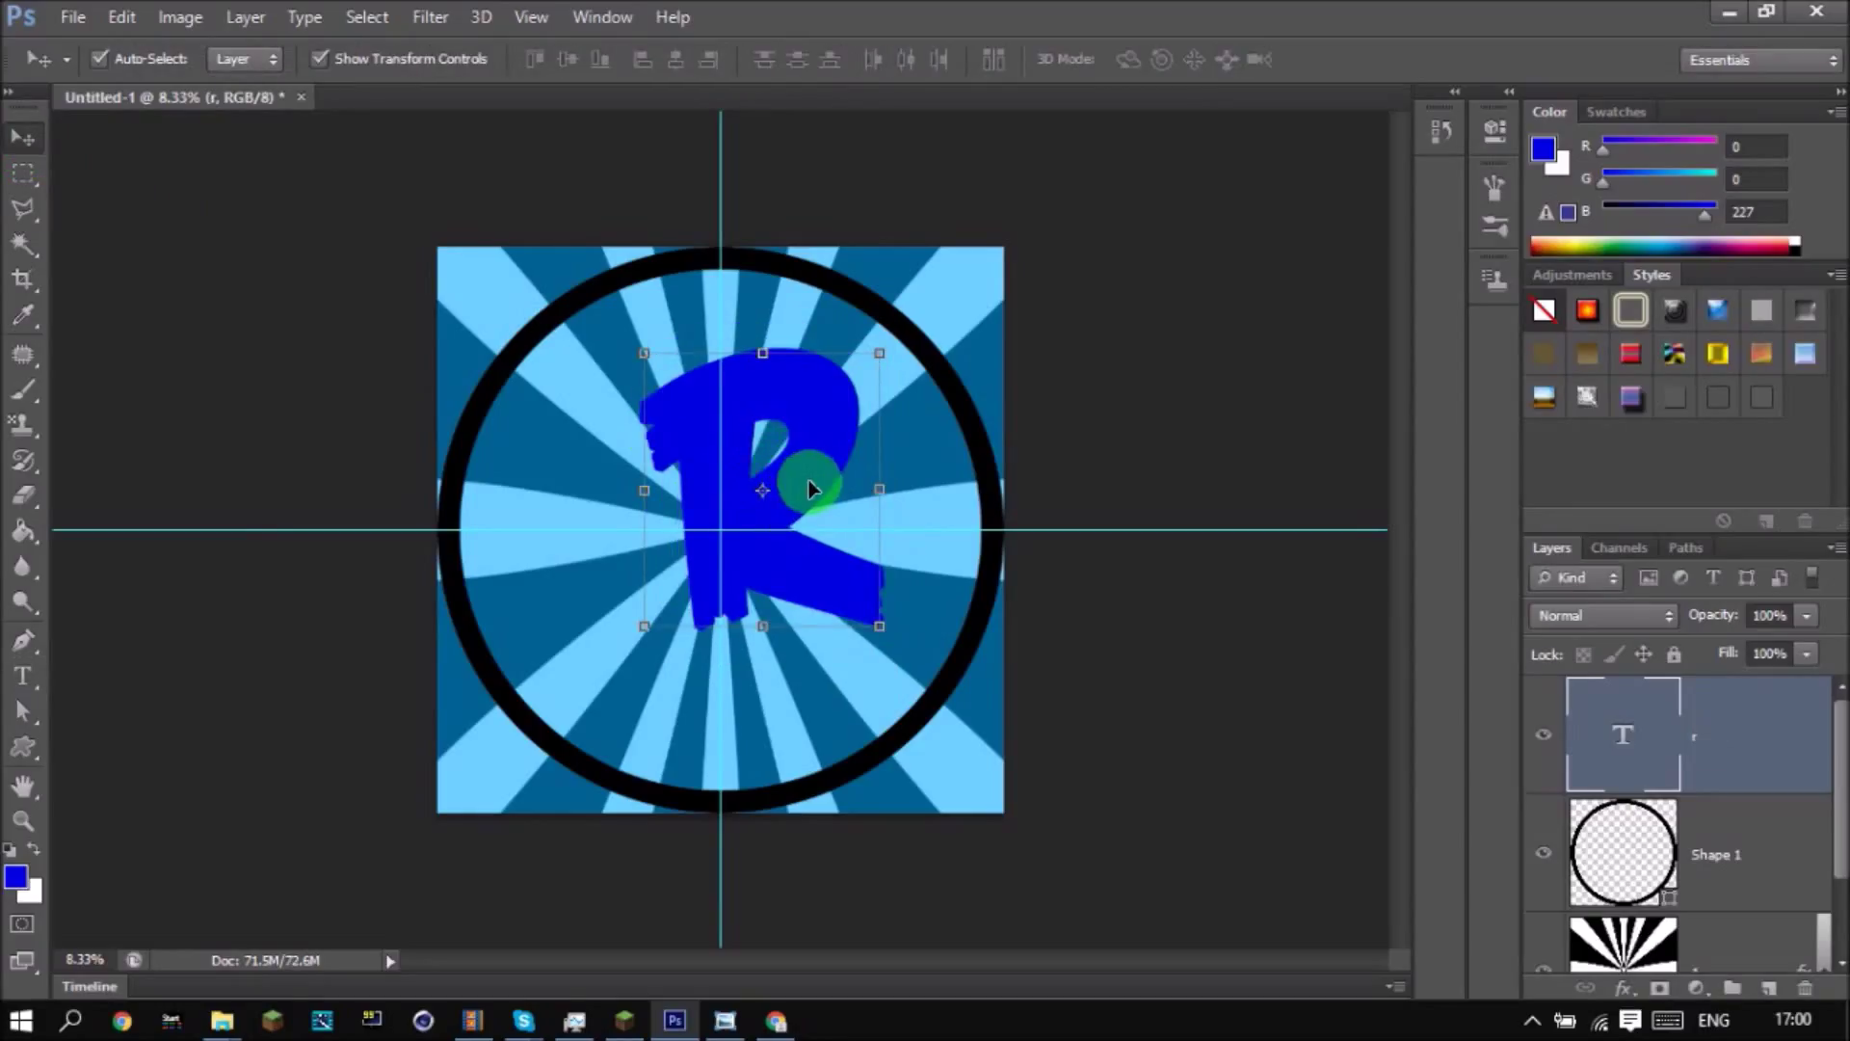
Re-edit the large letter, retype it as the blue A and commit it.
{"action": "left_click", "coordinate": [23, 675]}
{"action": "left_click", "coordinate": [827, 556]}
{"action": "key", "text": "BackSpace"}
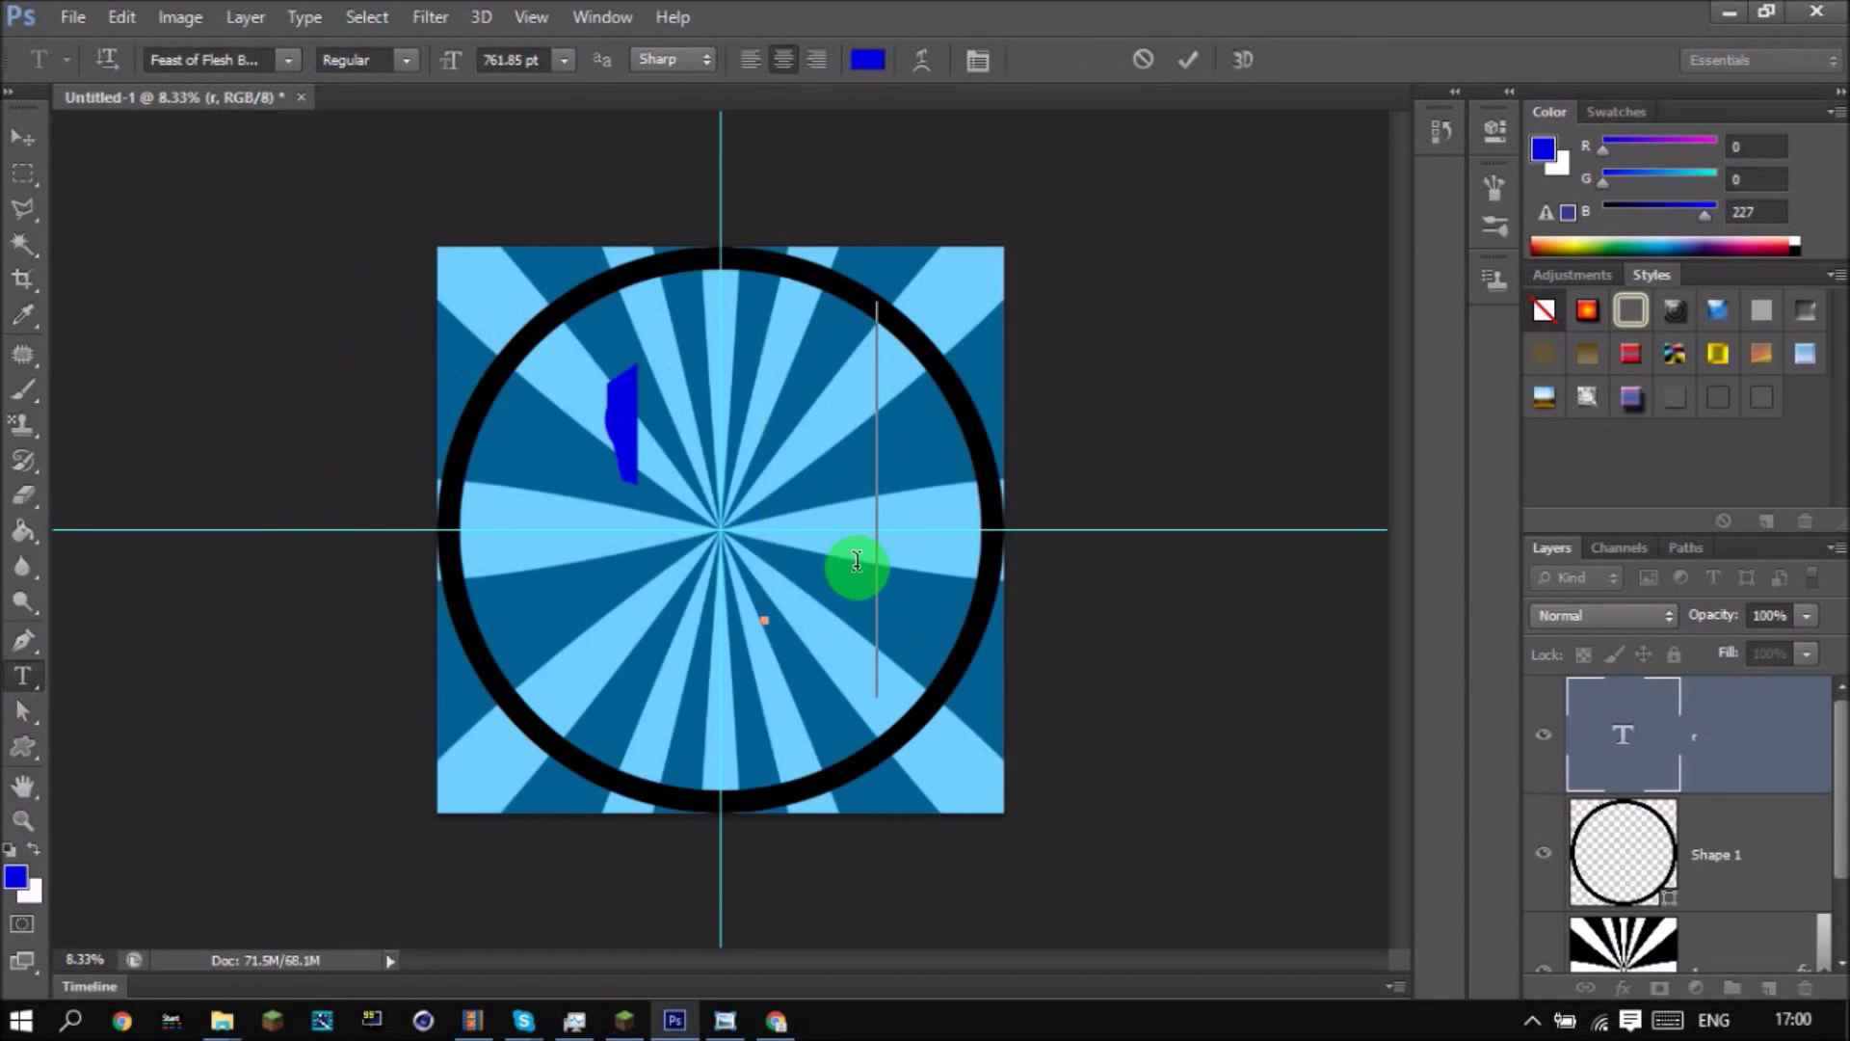
{"action": "type", "text": "R"}
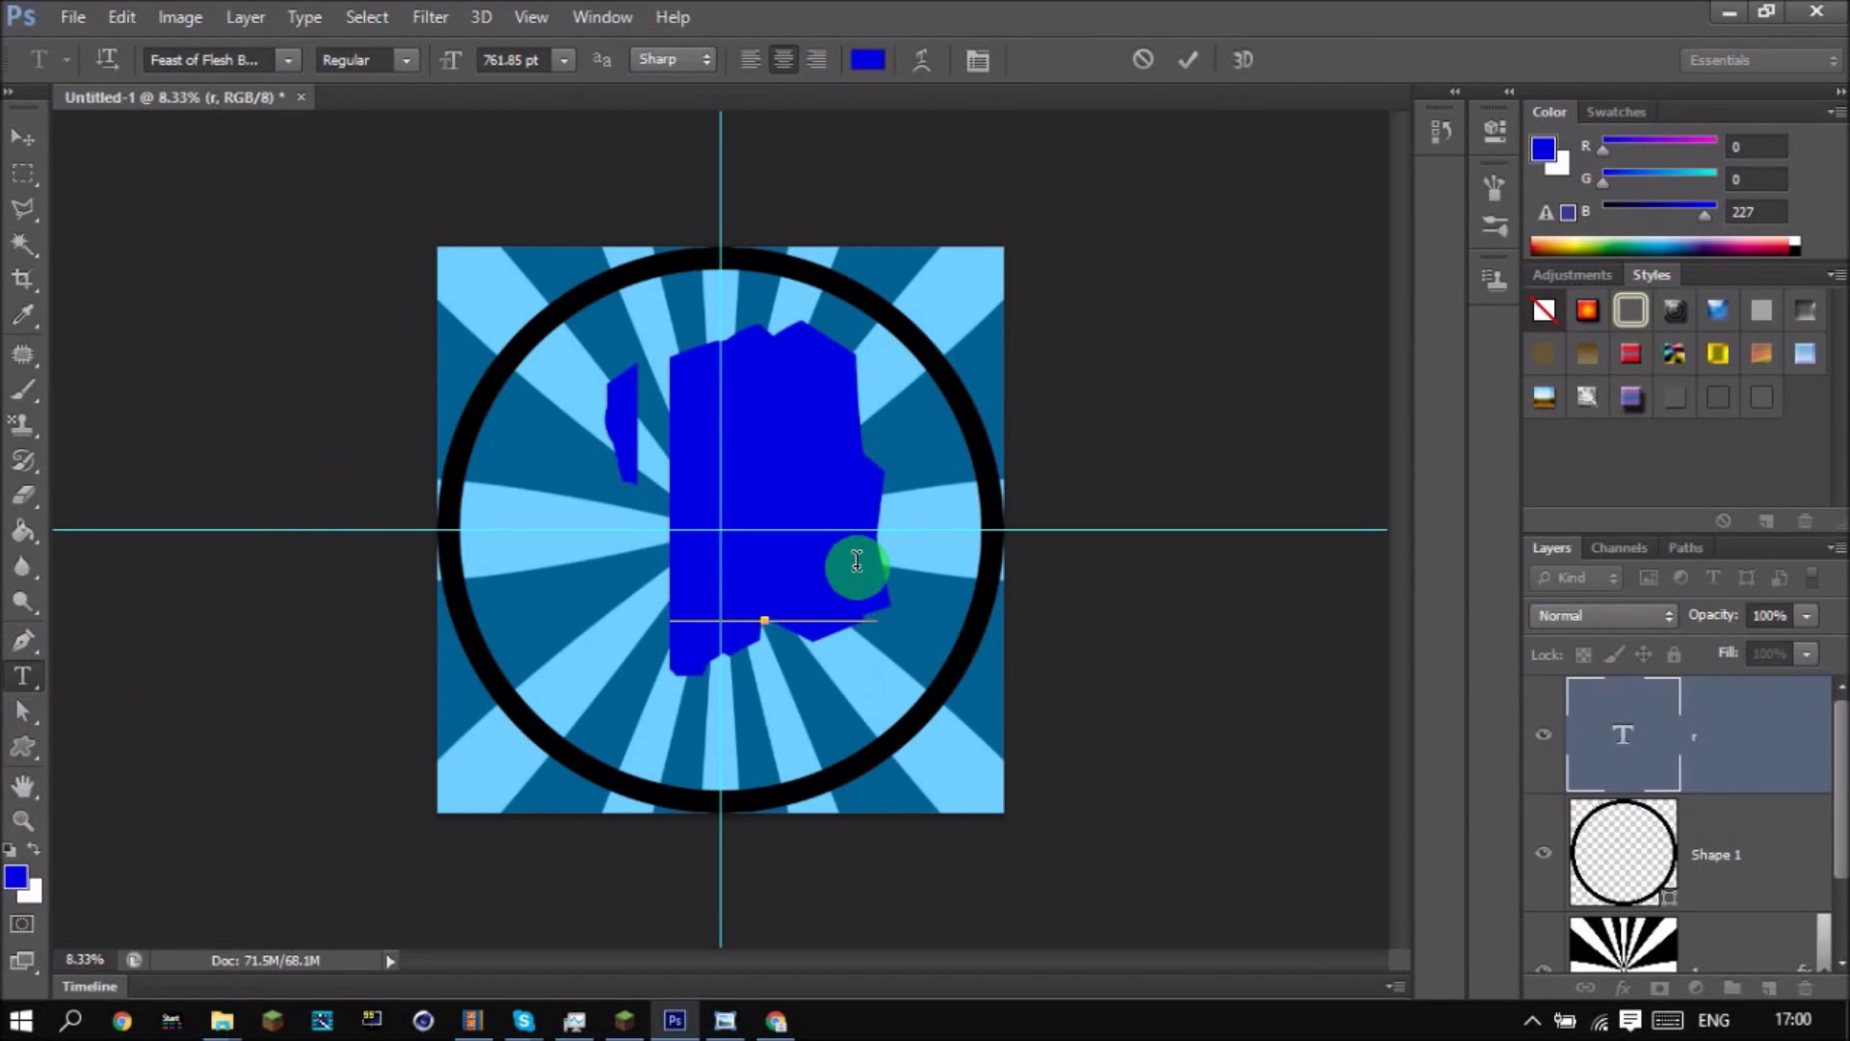
{"action": "left_click", "coordinate": [29, 149]}
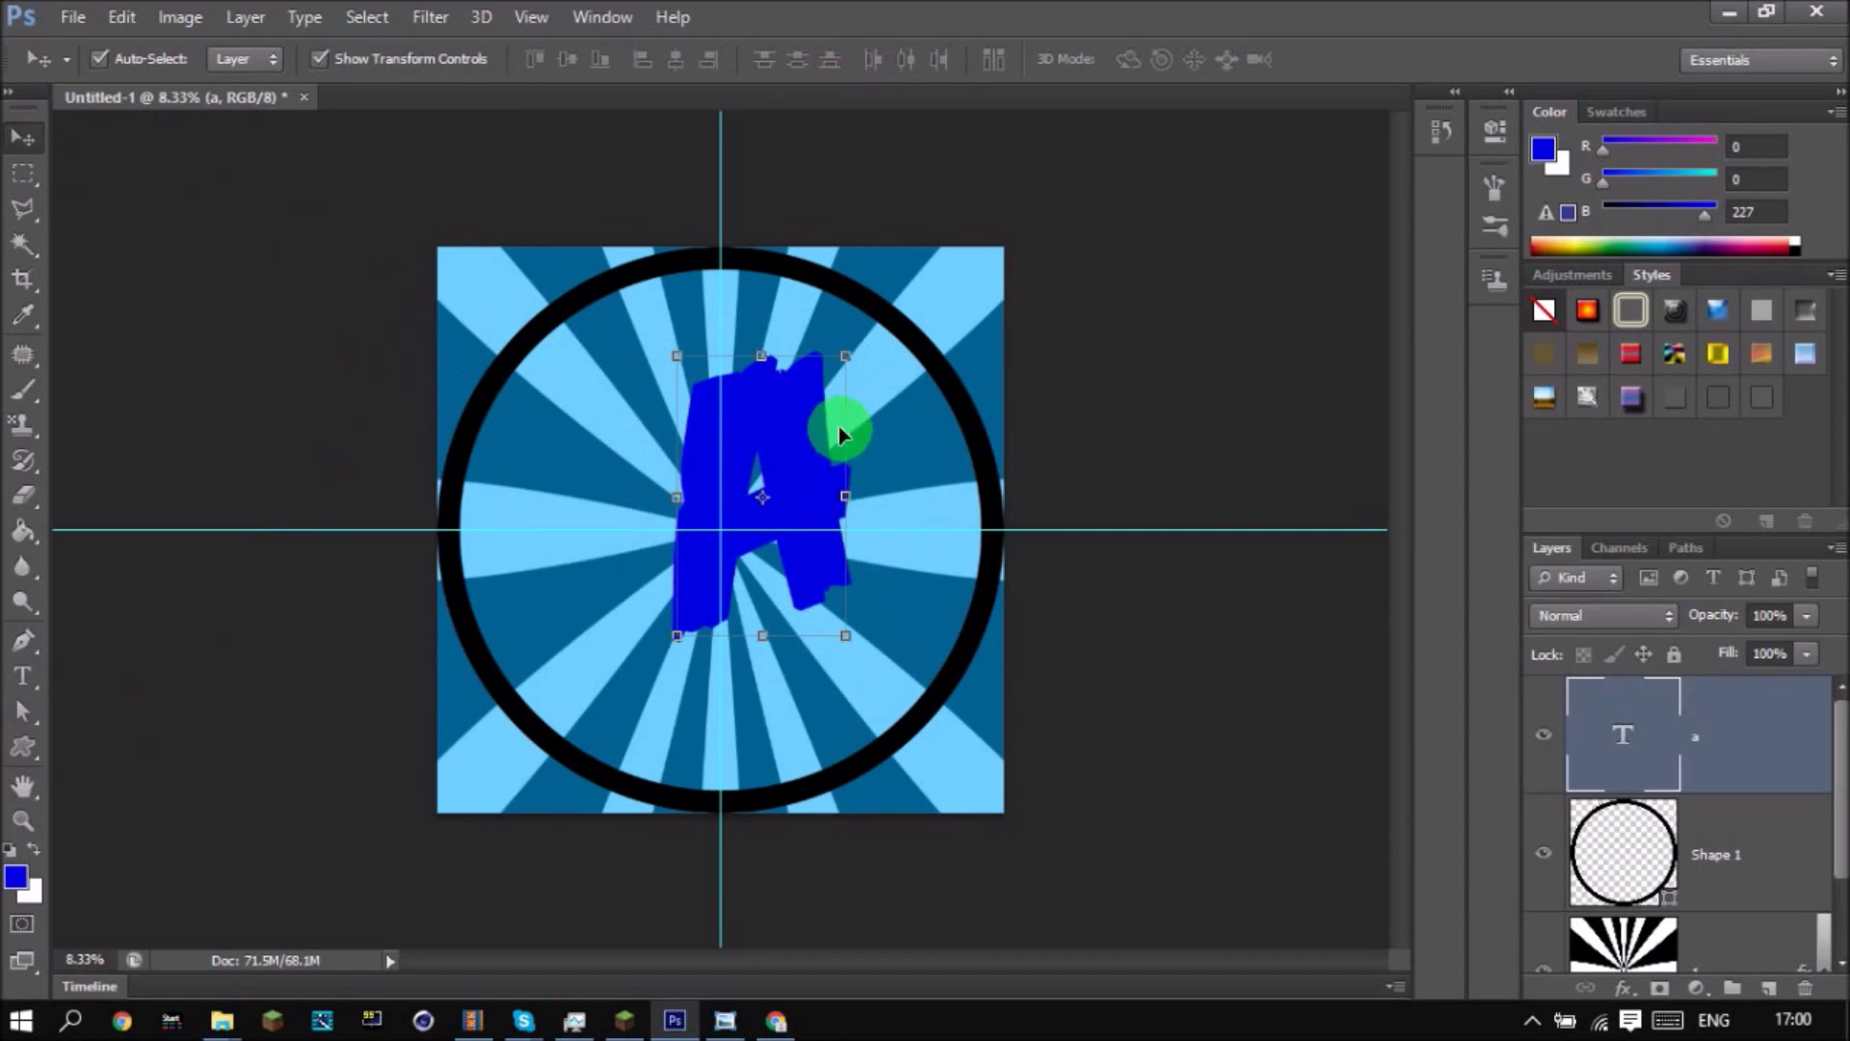
Scale the letter A to 129.37% and centre it on the guide crossing inside the ring.
{"action": "mouse_move", "coordinate": [850, 356]}
{"action": "left_mouse_down"}
{"action": "mouse_move", "coordinate": [1119, 193]}
{"action": "mouse_move", "coordinate": [1032, 206]}
{"action": "mouse_move", "coordinate": [834, 390]}
{"action": "left_mouse_up"}
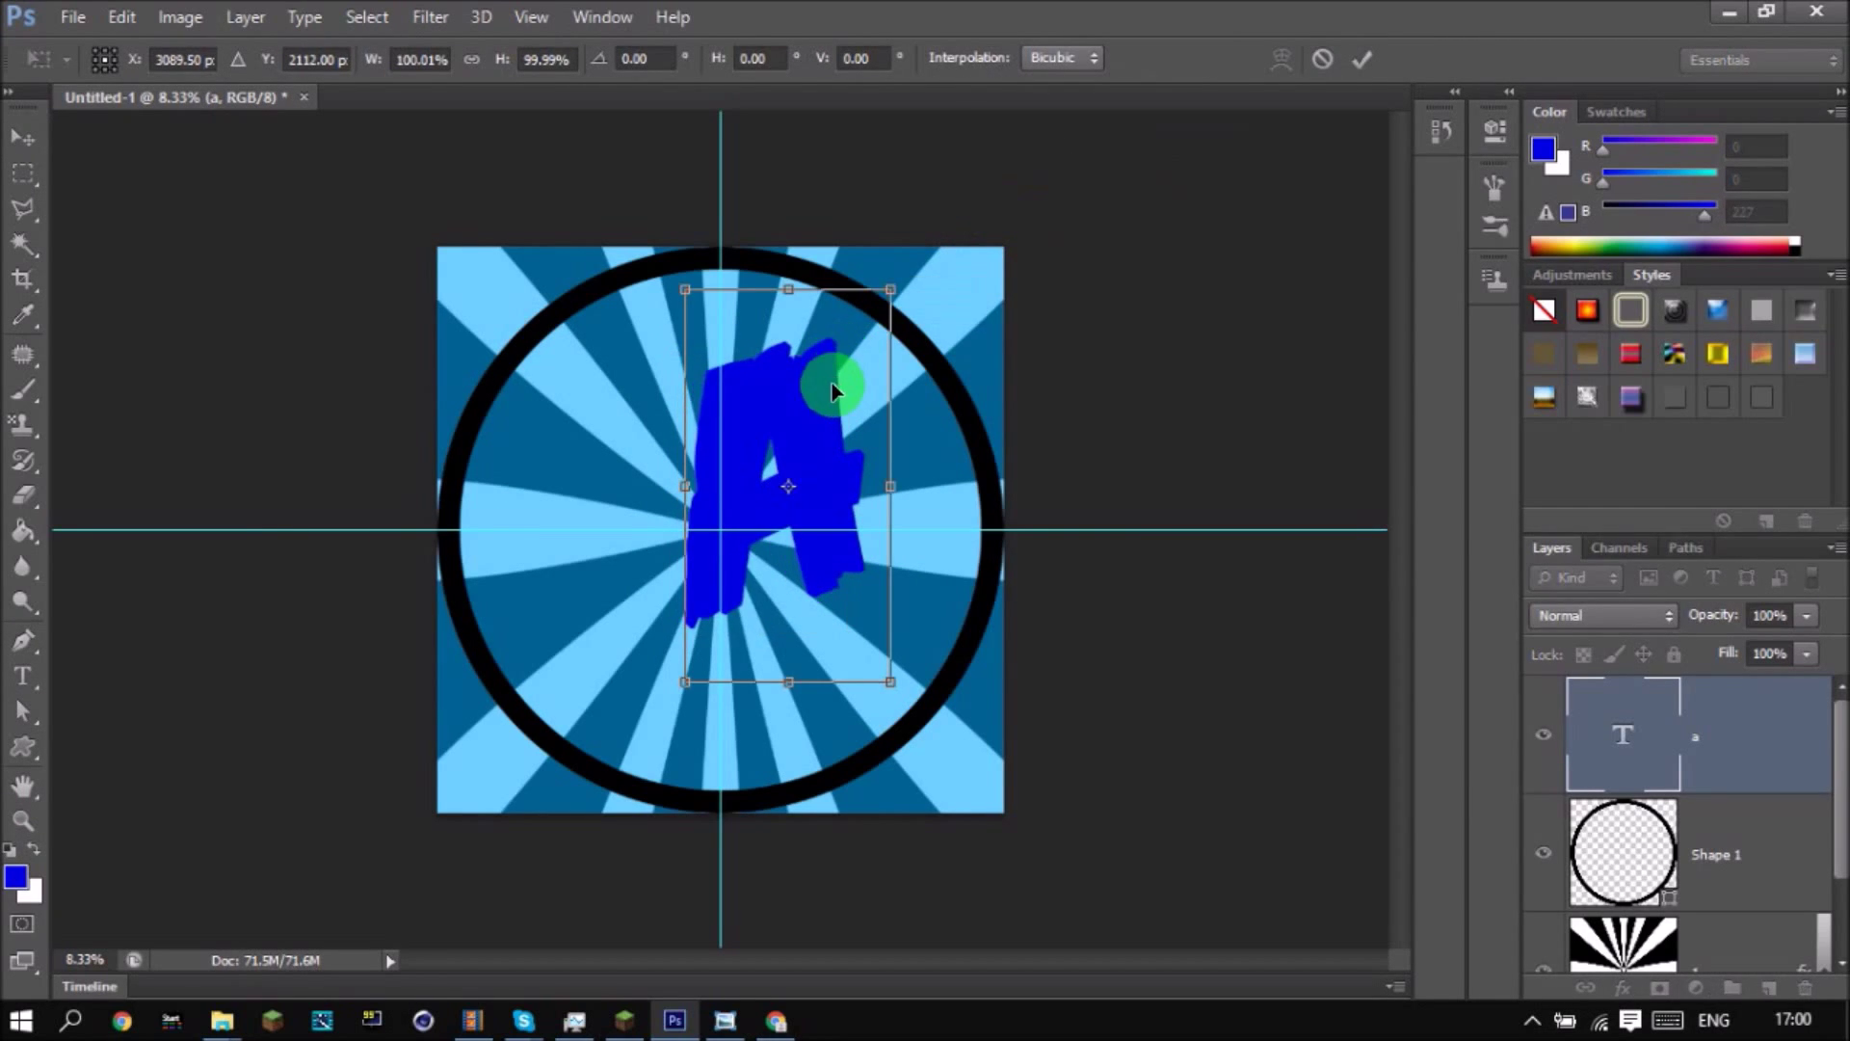
{"action": "mouse_move", "coordinate": [904, 263]}
{"action": "left_mouse_down"}
{"action": "mouse_move", "coordinate": [1086, 124]}
{"action": "mouse_move", "coordinate": [911, 294]}
{"action": "mouse_move", "coordinate": [900, 273]}
{"action": "mouse_move", "coordinate": [963, 206]}
{"action": "mouse_move", "coordinate": [934, 310]}
{"action": "mouse_move", "coordinate": [922, 194]}
{"action": "mouse_move", "coordinate": [941, 178]}
{"action": "mouse_move", "coordinate": [931, 255]}
{"action": "left_mouse_up"}
{"action": "left_click_drag", "start_coordinate": [898, 352], "coordinate": [787, 449]}
{"action": "left_click", "coordinate": [21, 119]}
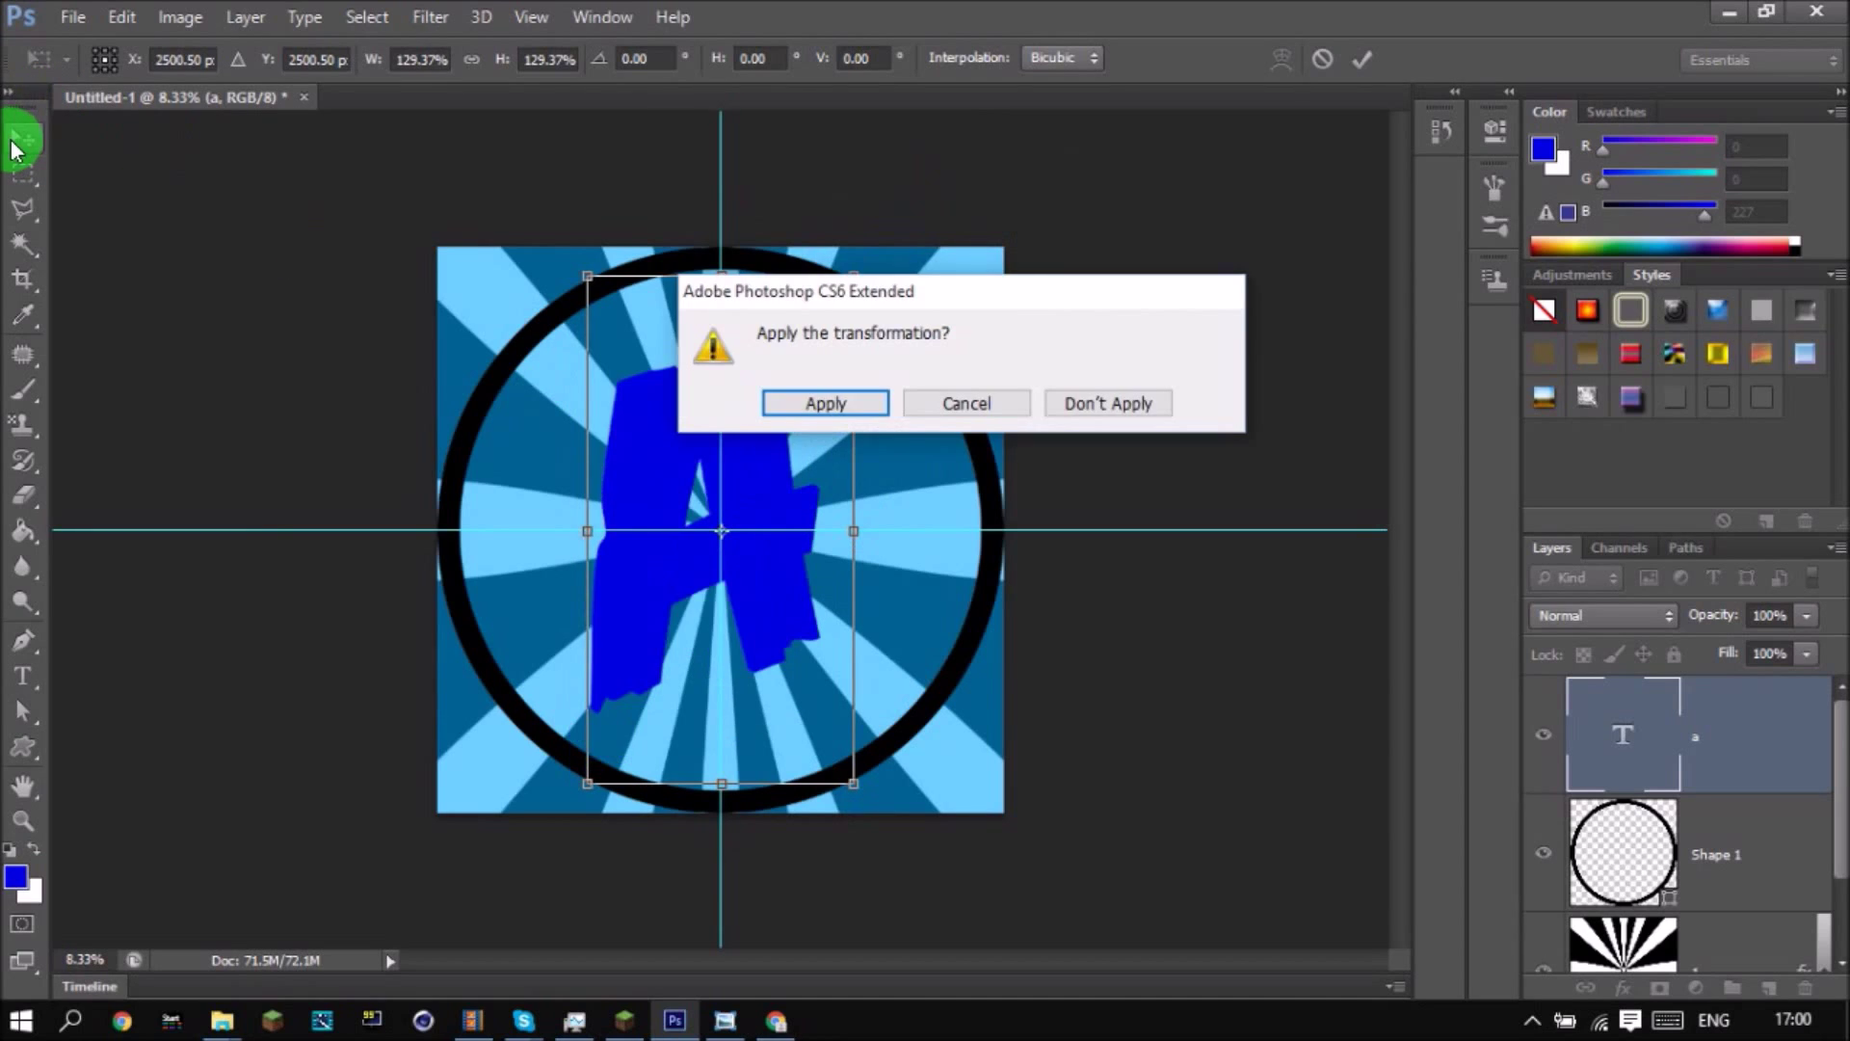
{"action": "left_click", "coordinate": [821, 411]}
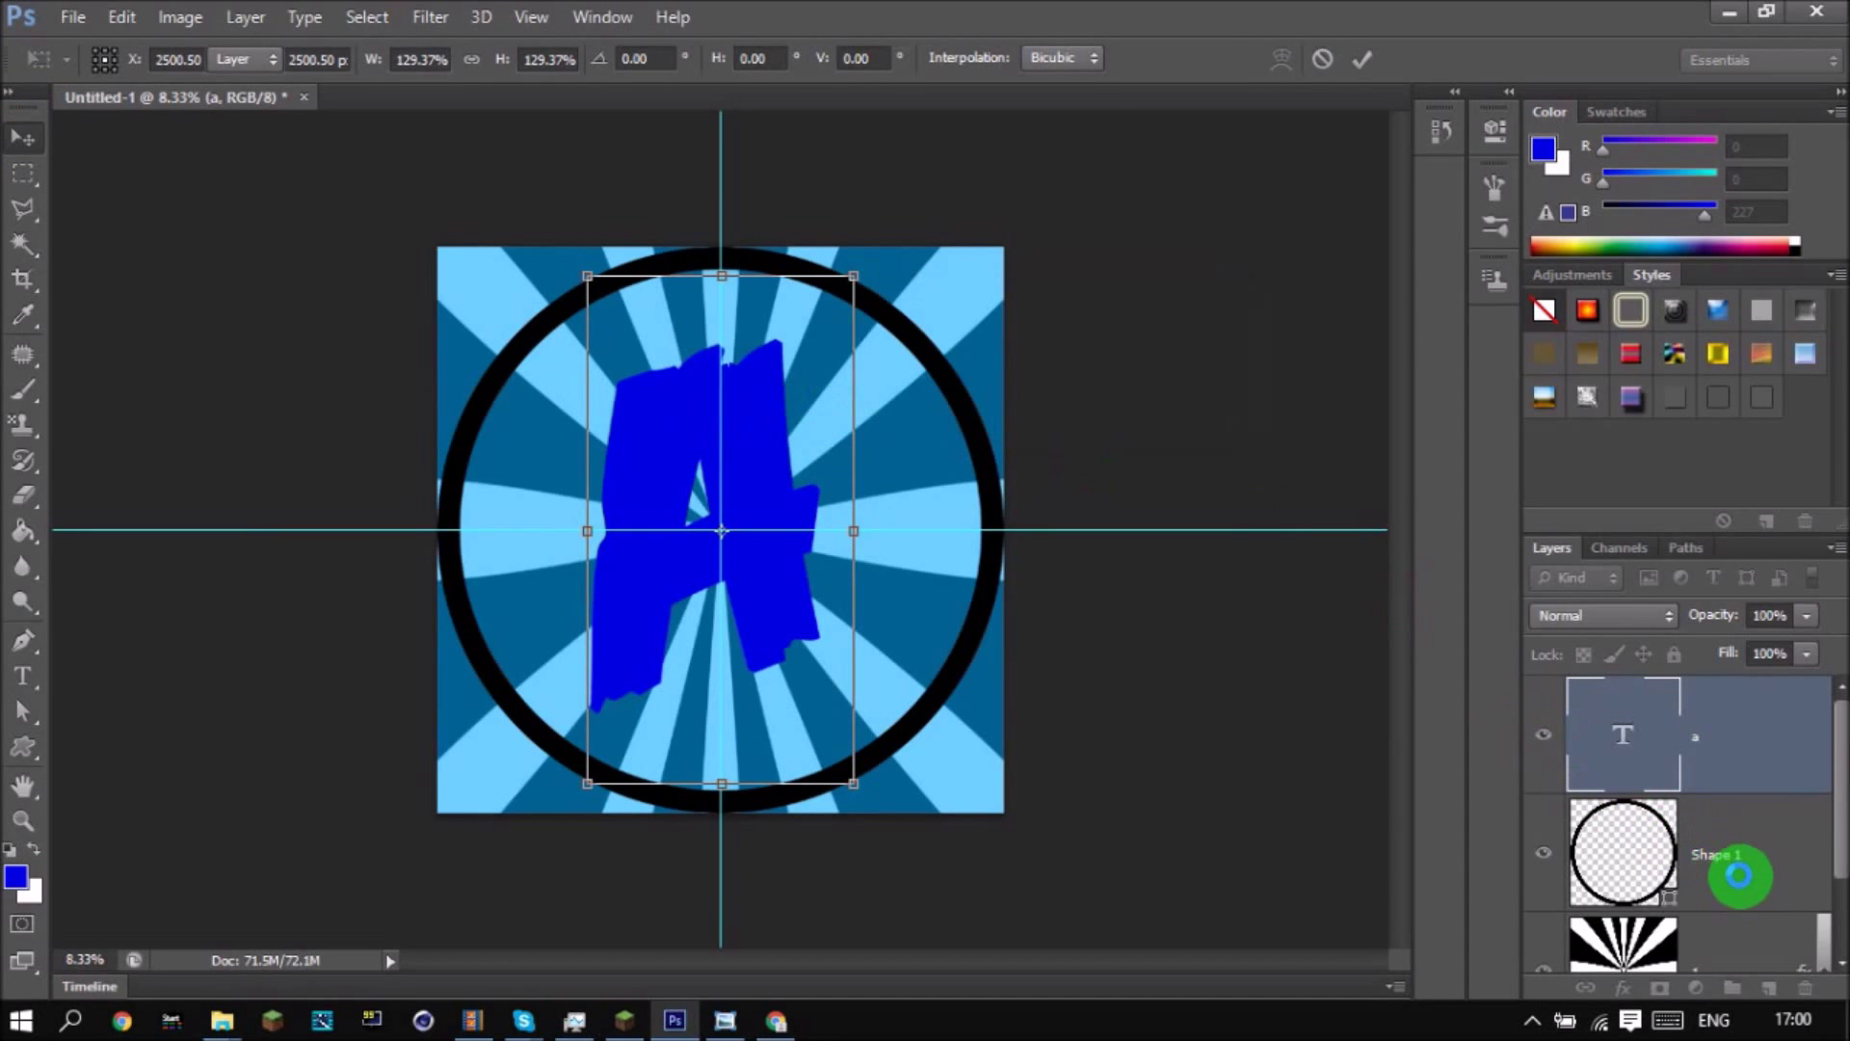
{"action": "left_click", "coordinate": [1736, 881]}
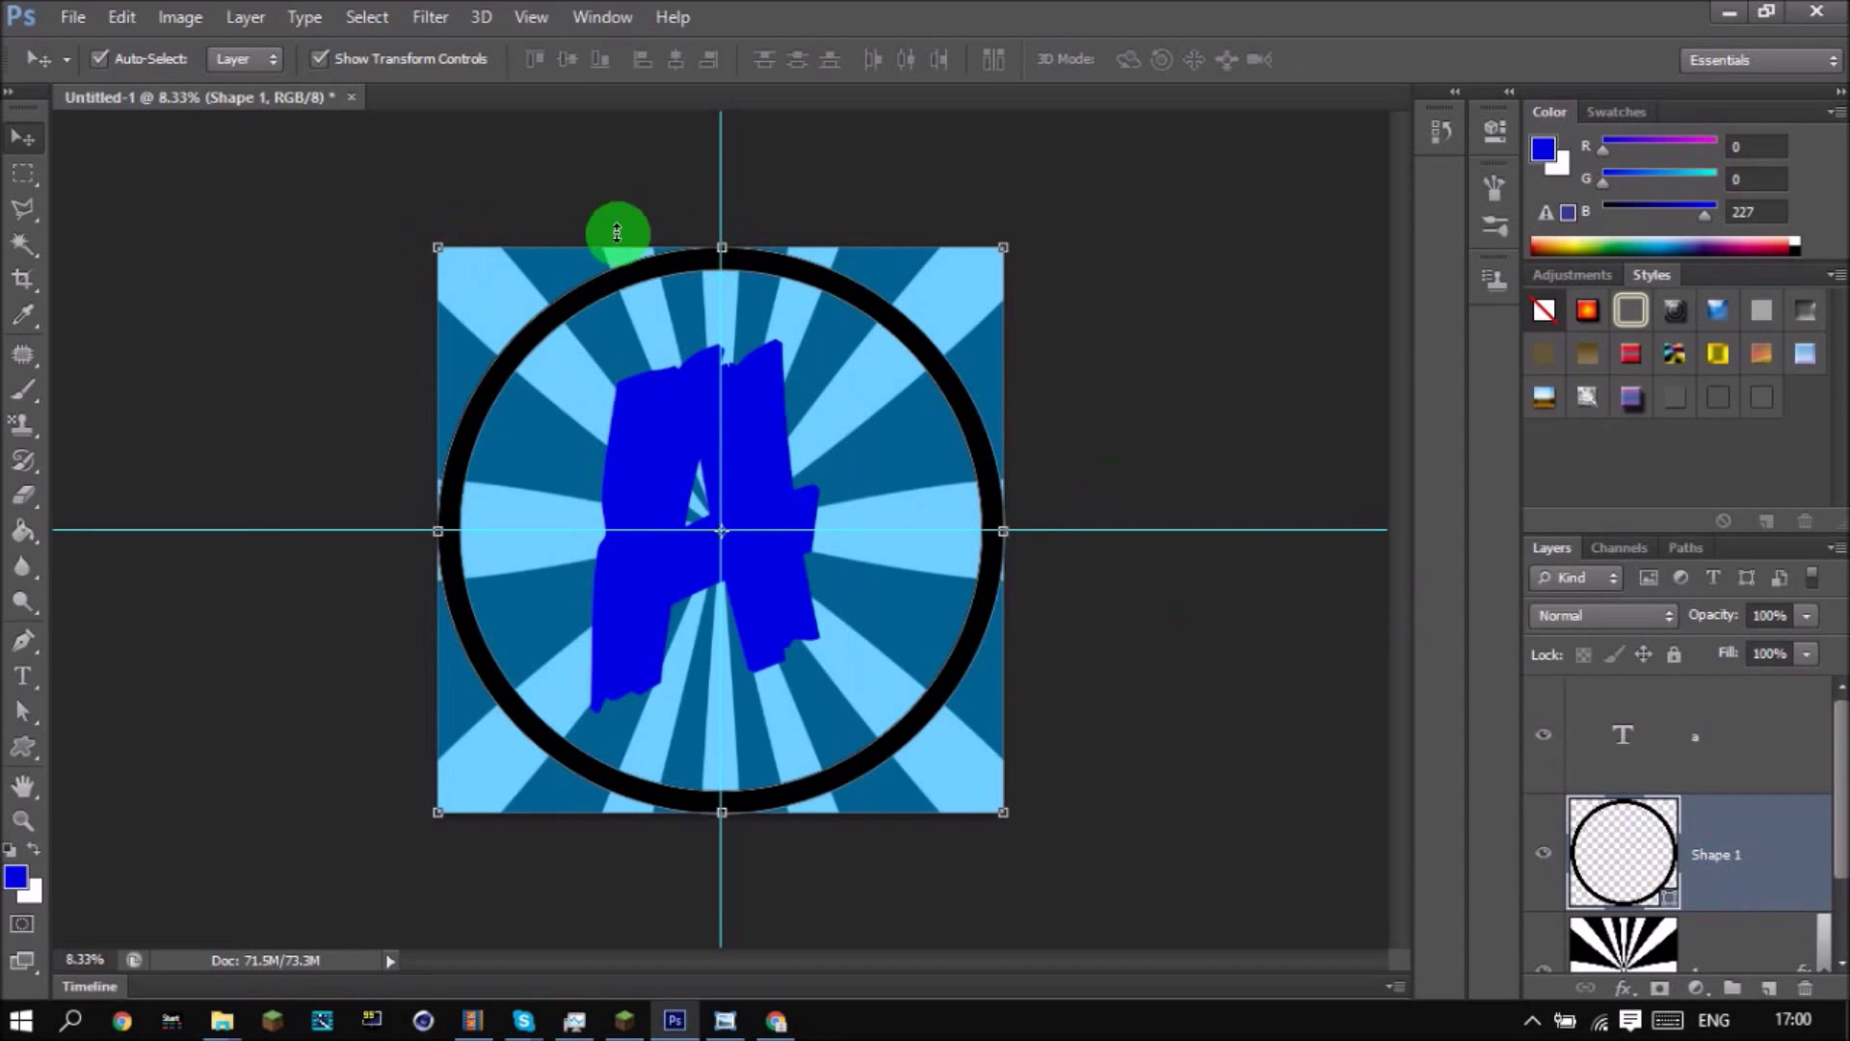
Shrink the black ring to about 97% by 96.6% and nudge it up-left onto the guide crossing.
{"action": "left_click", "coordinate": [430, 243]}
{"action": "left_click_drag", "start_coordinate": [440, 253], "coordinate": [454, 268]}
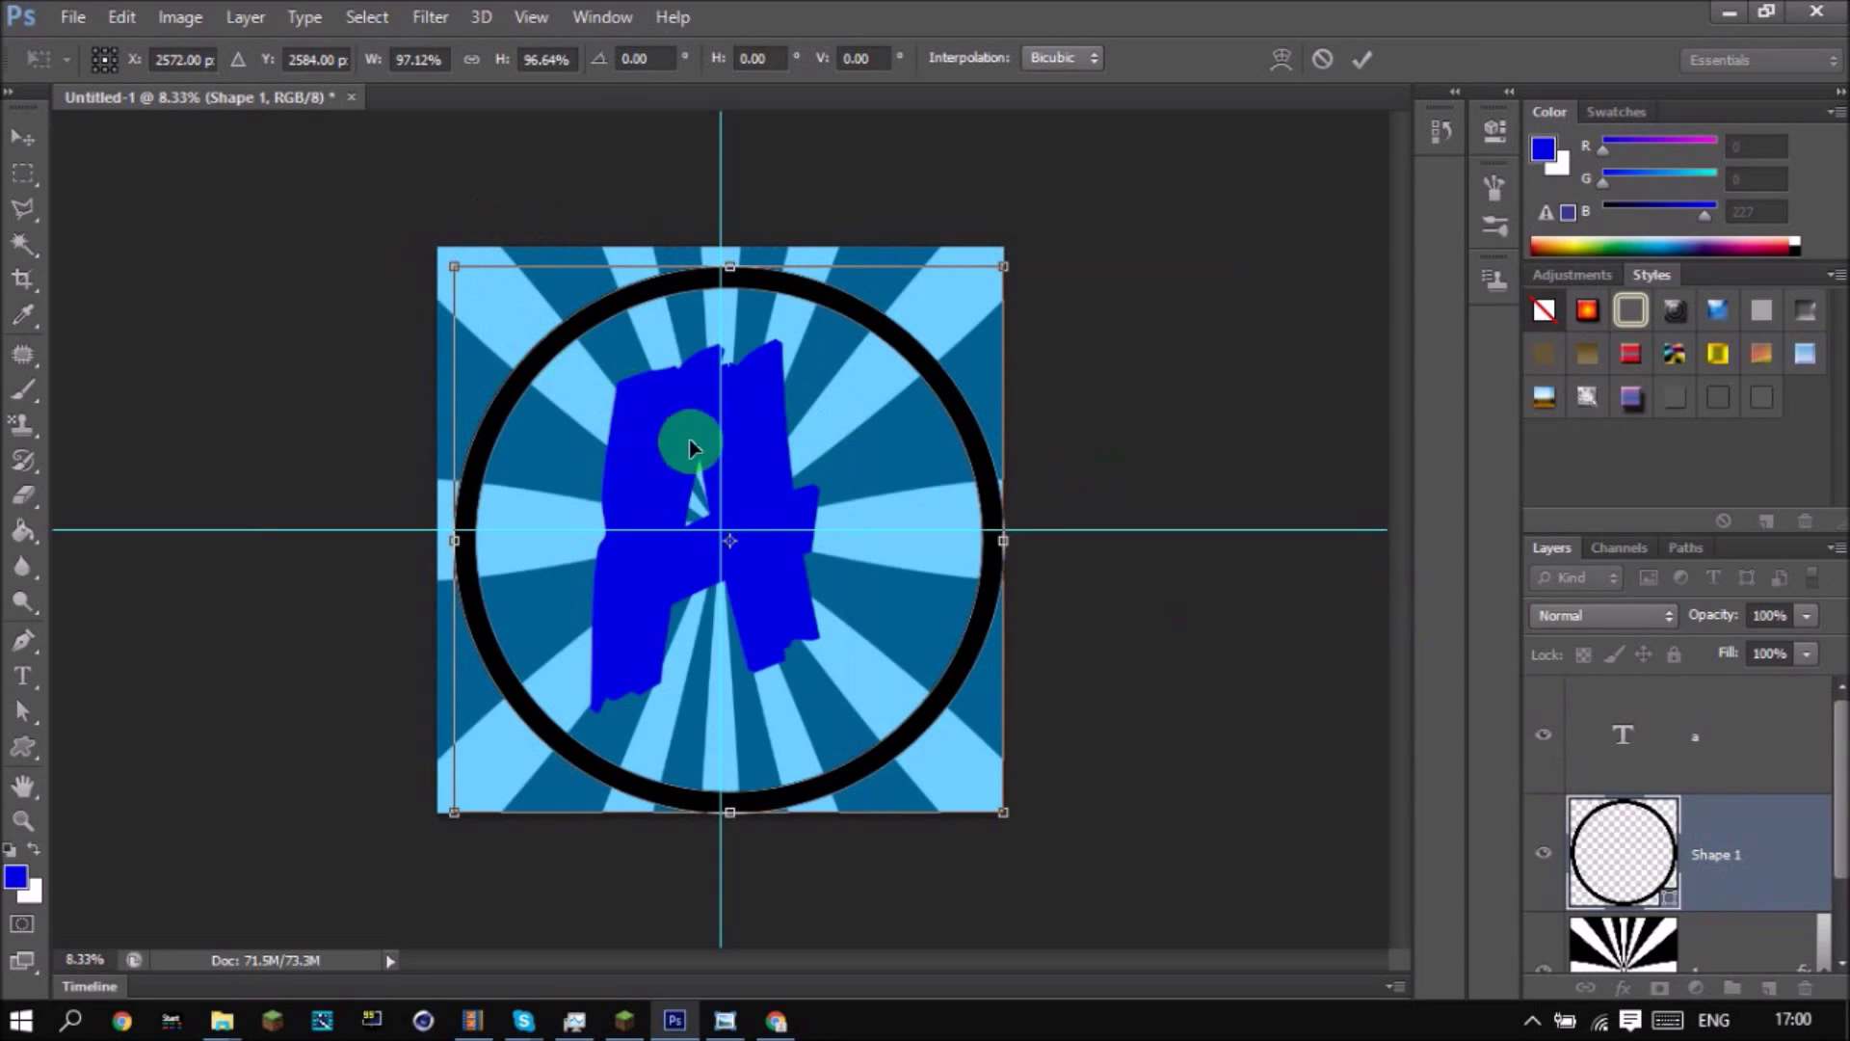
{"action": "double_click", "coordinate": [923, 530]}
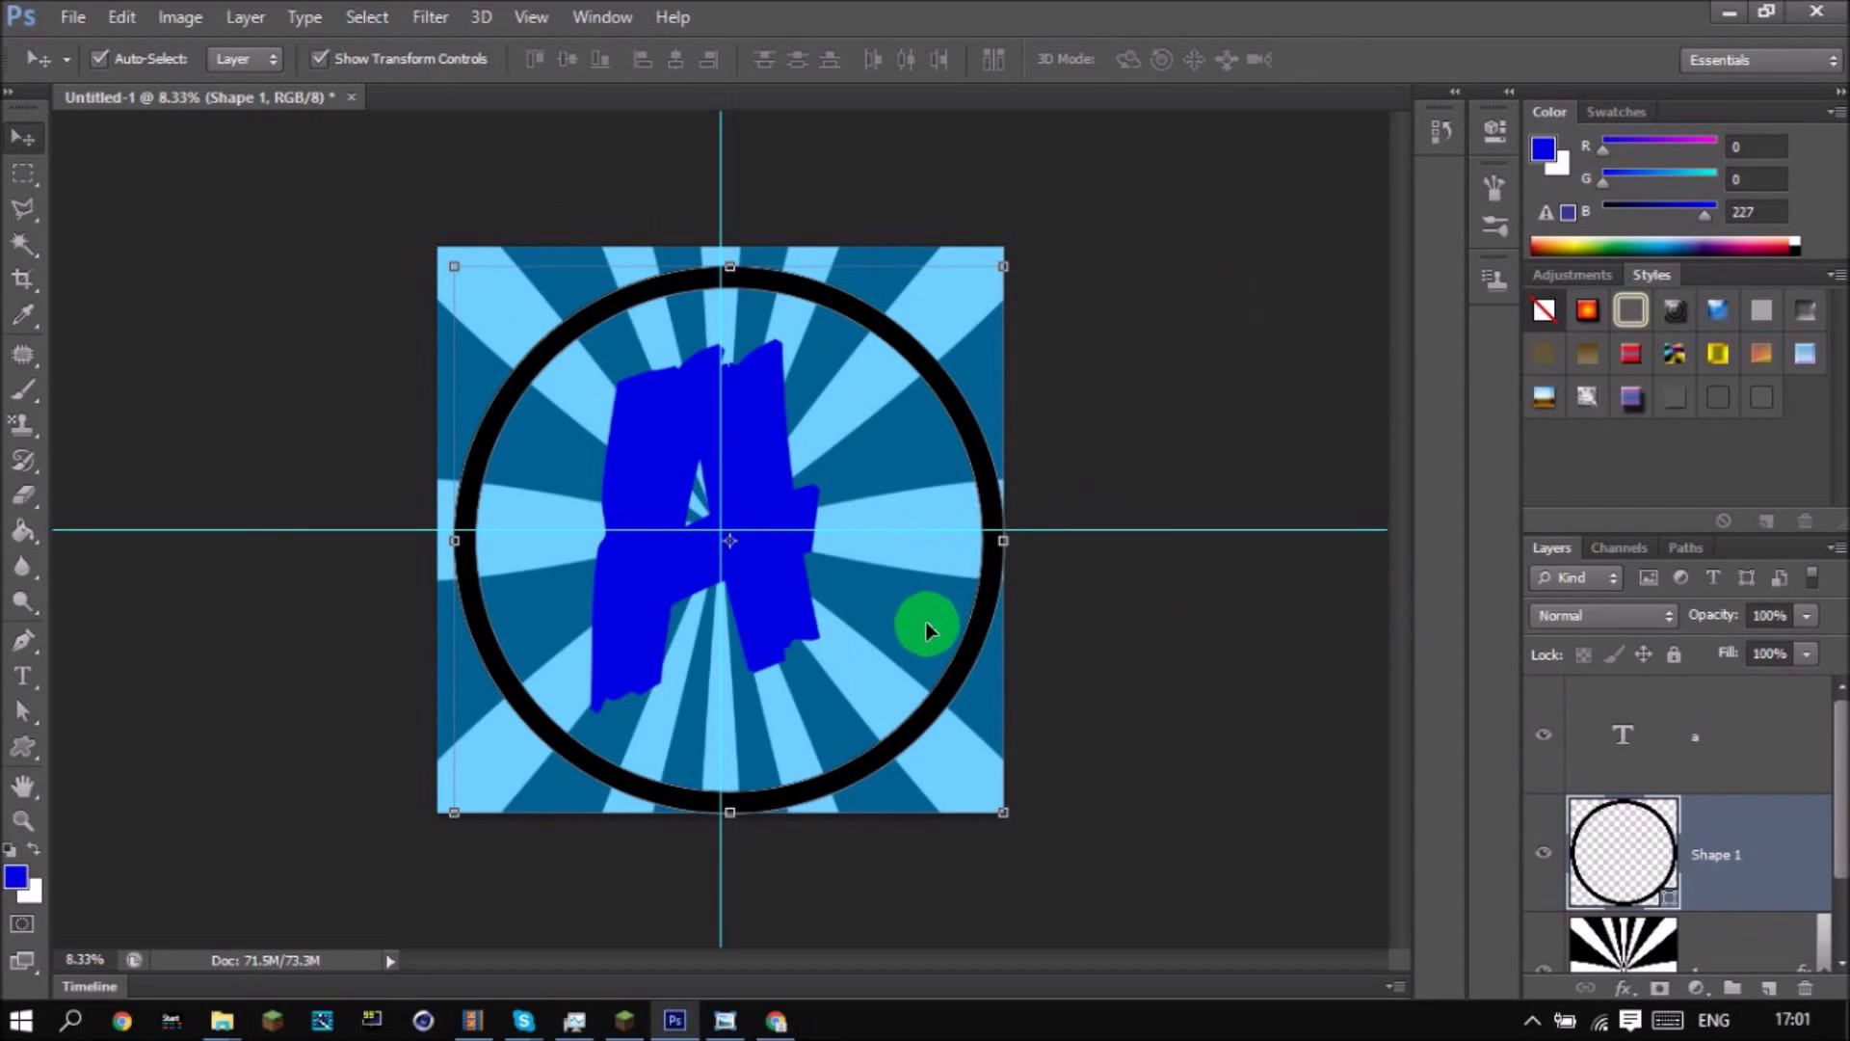
{"action": "key", "text": "shift+Up"}
{"action": "key", "text": "shift+Up"}
{"action": "key", "text": "shift+Up"}
{"action": "key", "text": "shift+Left"}
{"action": "key", "text": "shift+Left"}
{"action": "key", "text": "shift+Up"}
{"action": "key", "text": "shift+Up"}
{"action": "key", "text": "shift+Left"}
{"action": "key", "text": "shift+Left"}
{"action": "key", "text": "shift+Left"}
{"action": "key", "text": "shift+Left"}
{"action": "key", "text": "shift+Left"}
{"action": "key", "text": "shift+Left"}
{"action": "key", "text": "shift+Left"}
{"action": "key", "text": "shift+Up"}
{"action": "key", "text": "shift+Up"}
{"action": "key", "text": "shift+Up"}
{"action": "key", "text": "shift+Up"}
{"action": "key", "text": "shift+Up"}
{"action": "key", "text": "shift+Up"}
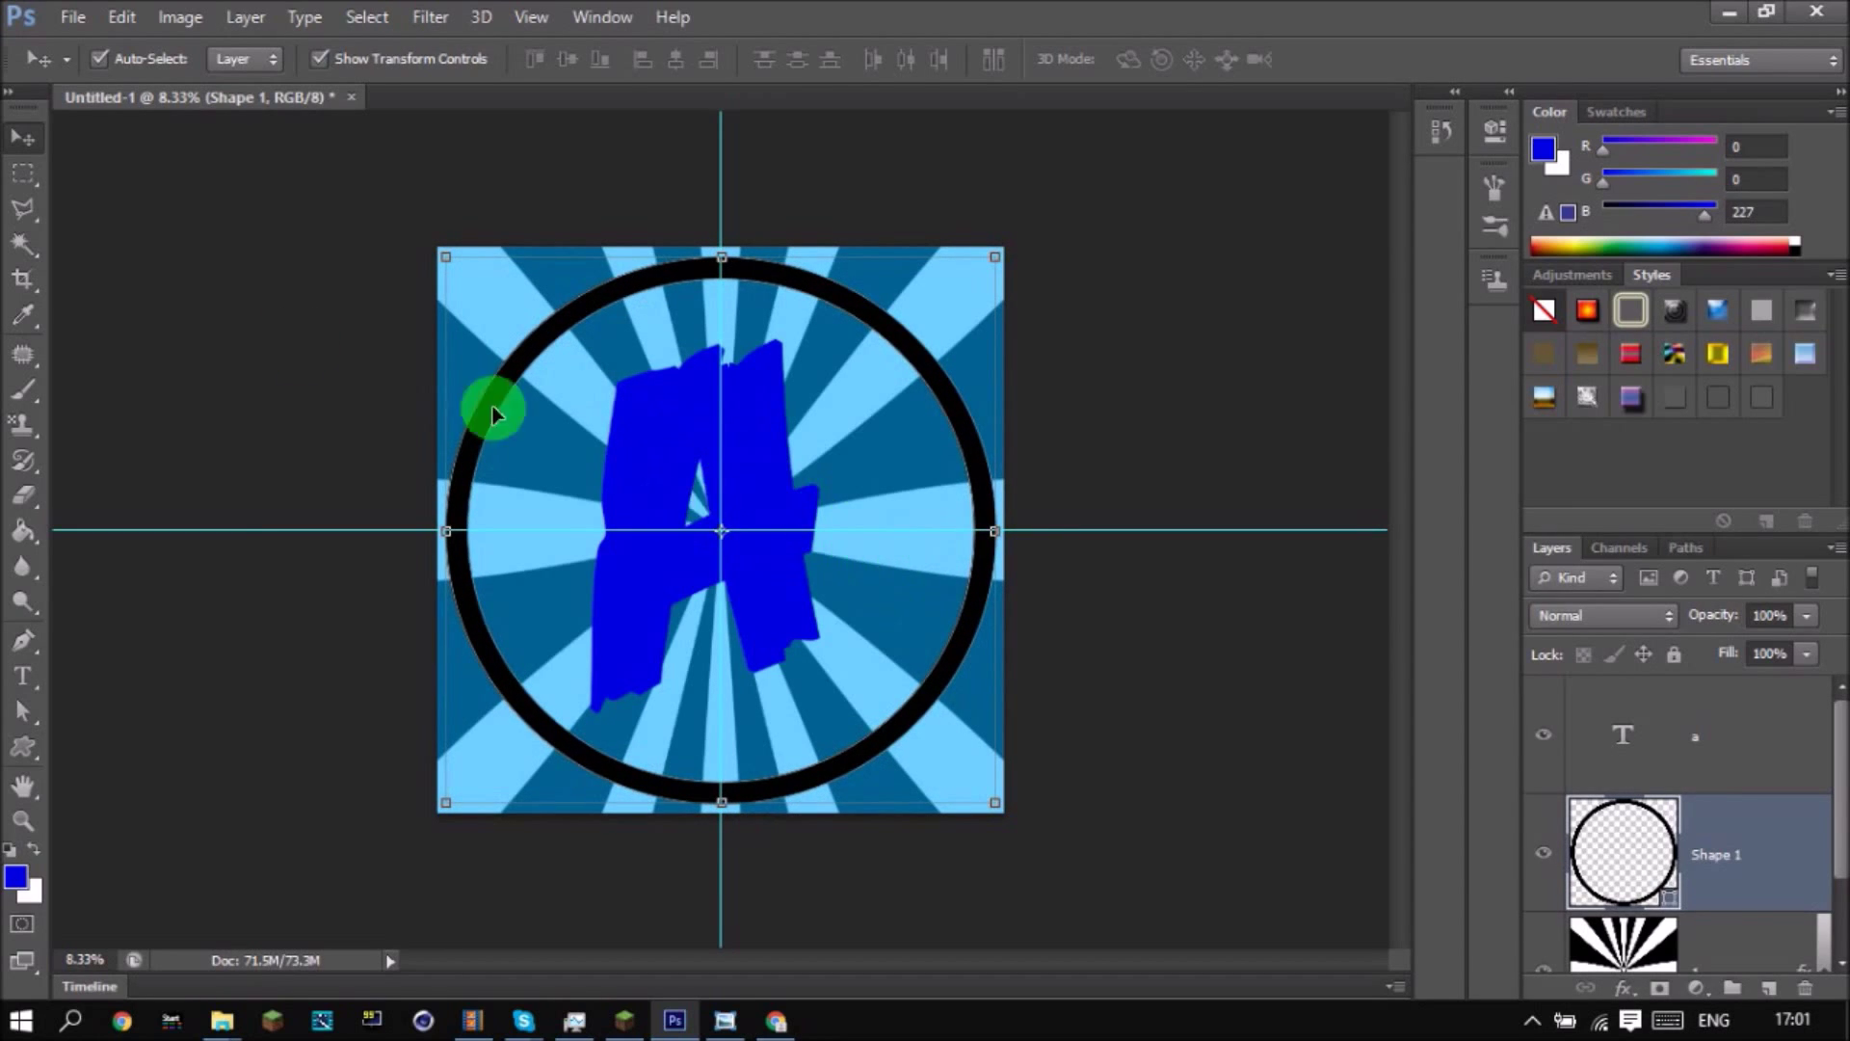
Select the A text layer and enlarge the letter to about 125%.
{"action": "left_click", "coordinate": [212, 294]}
{"action": "left_click", "coordinate": [1622, 762]}
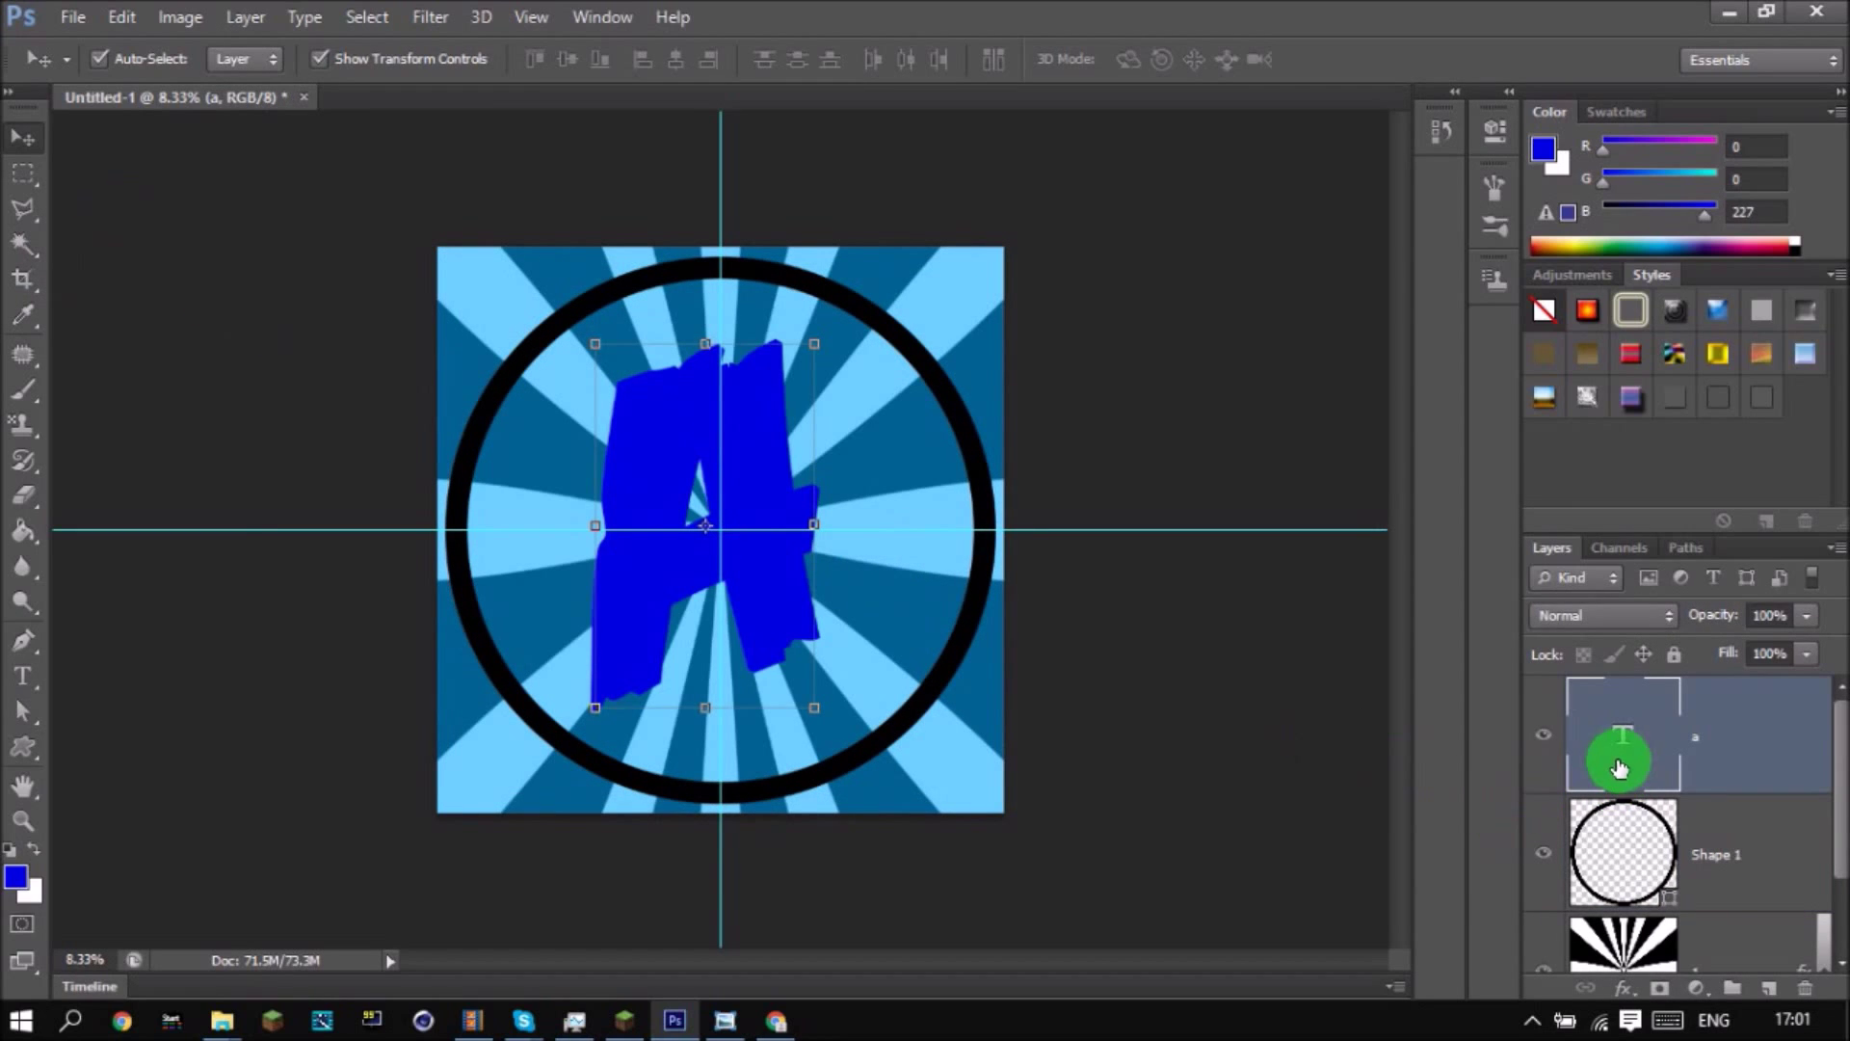
{"action": "left_click_drag", "start_coordinate": [956, 532], "coordinate": [861, 256]}
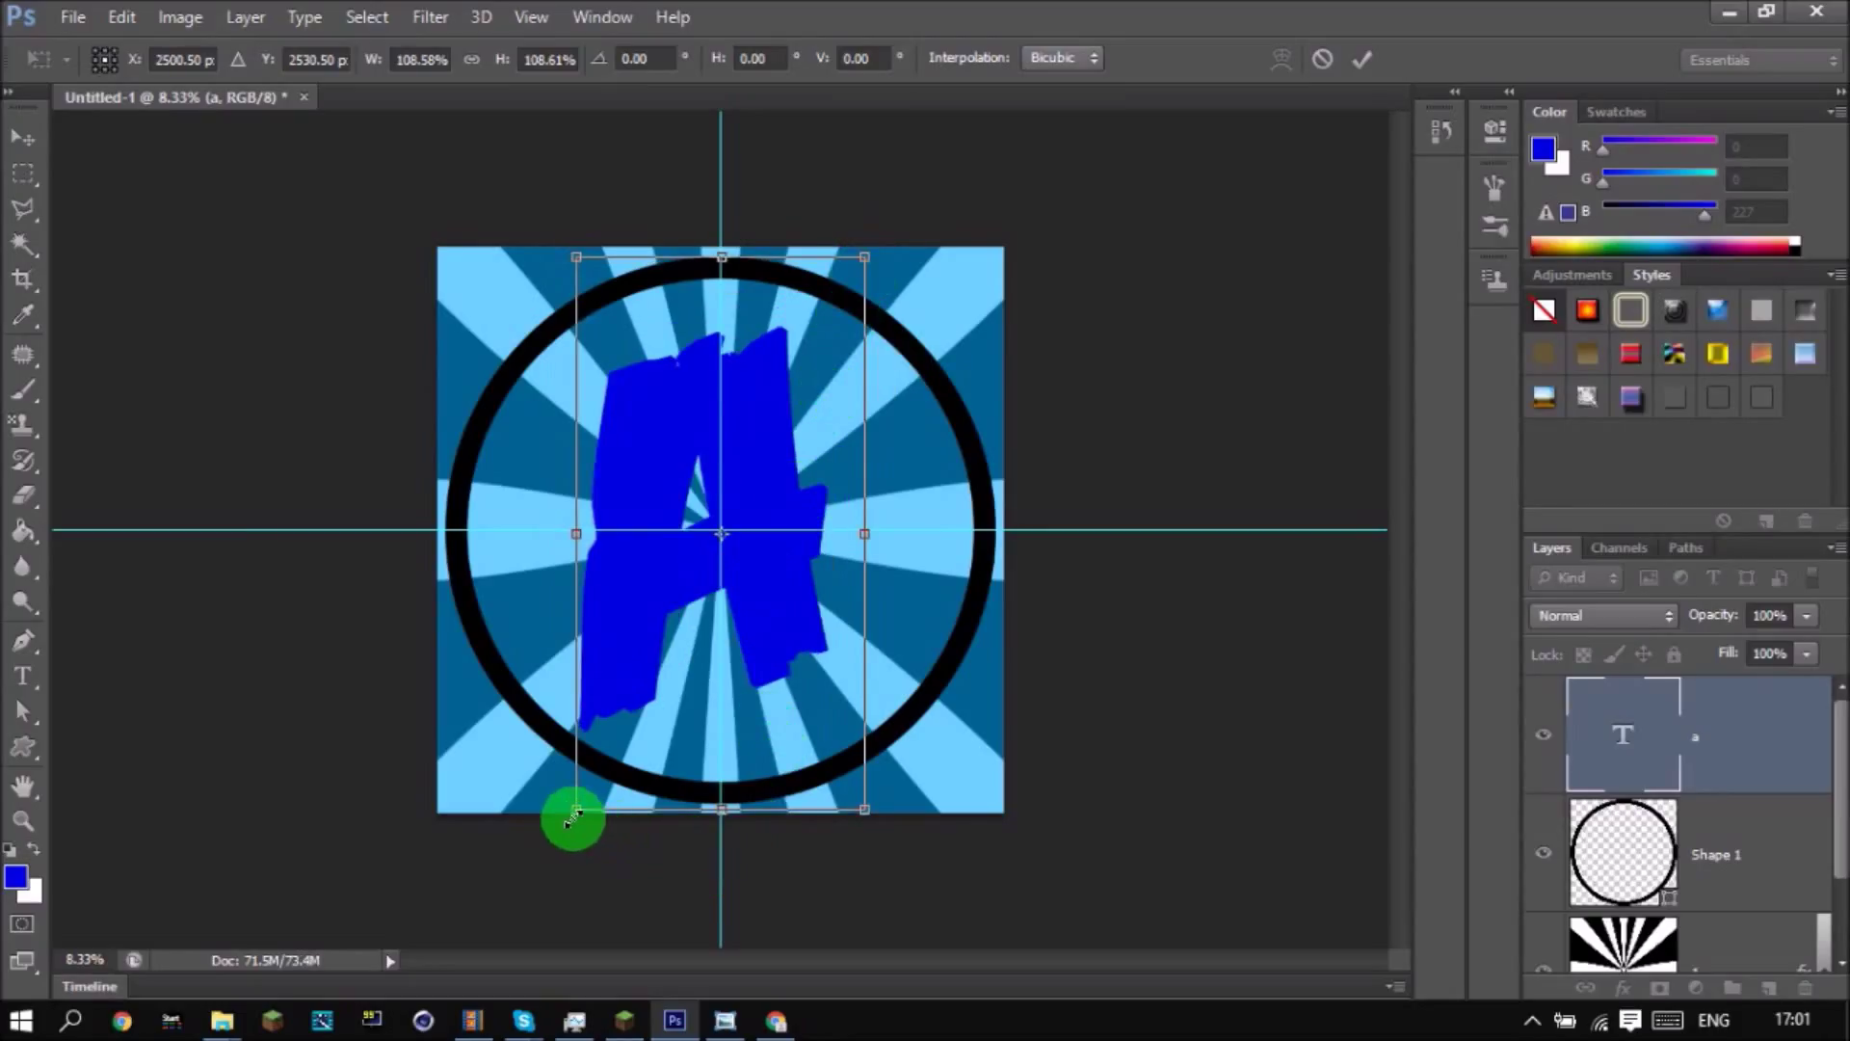
{"action": "left_click_drag", "start_coordinate": [872, 243], "coordinate": [869, 240]}
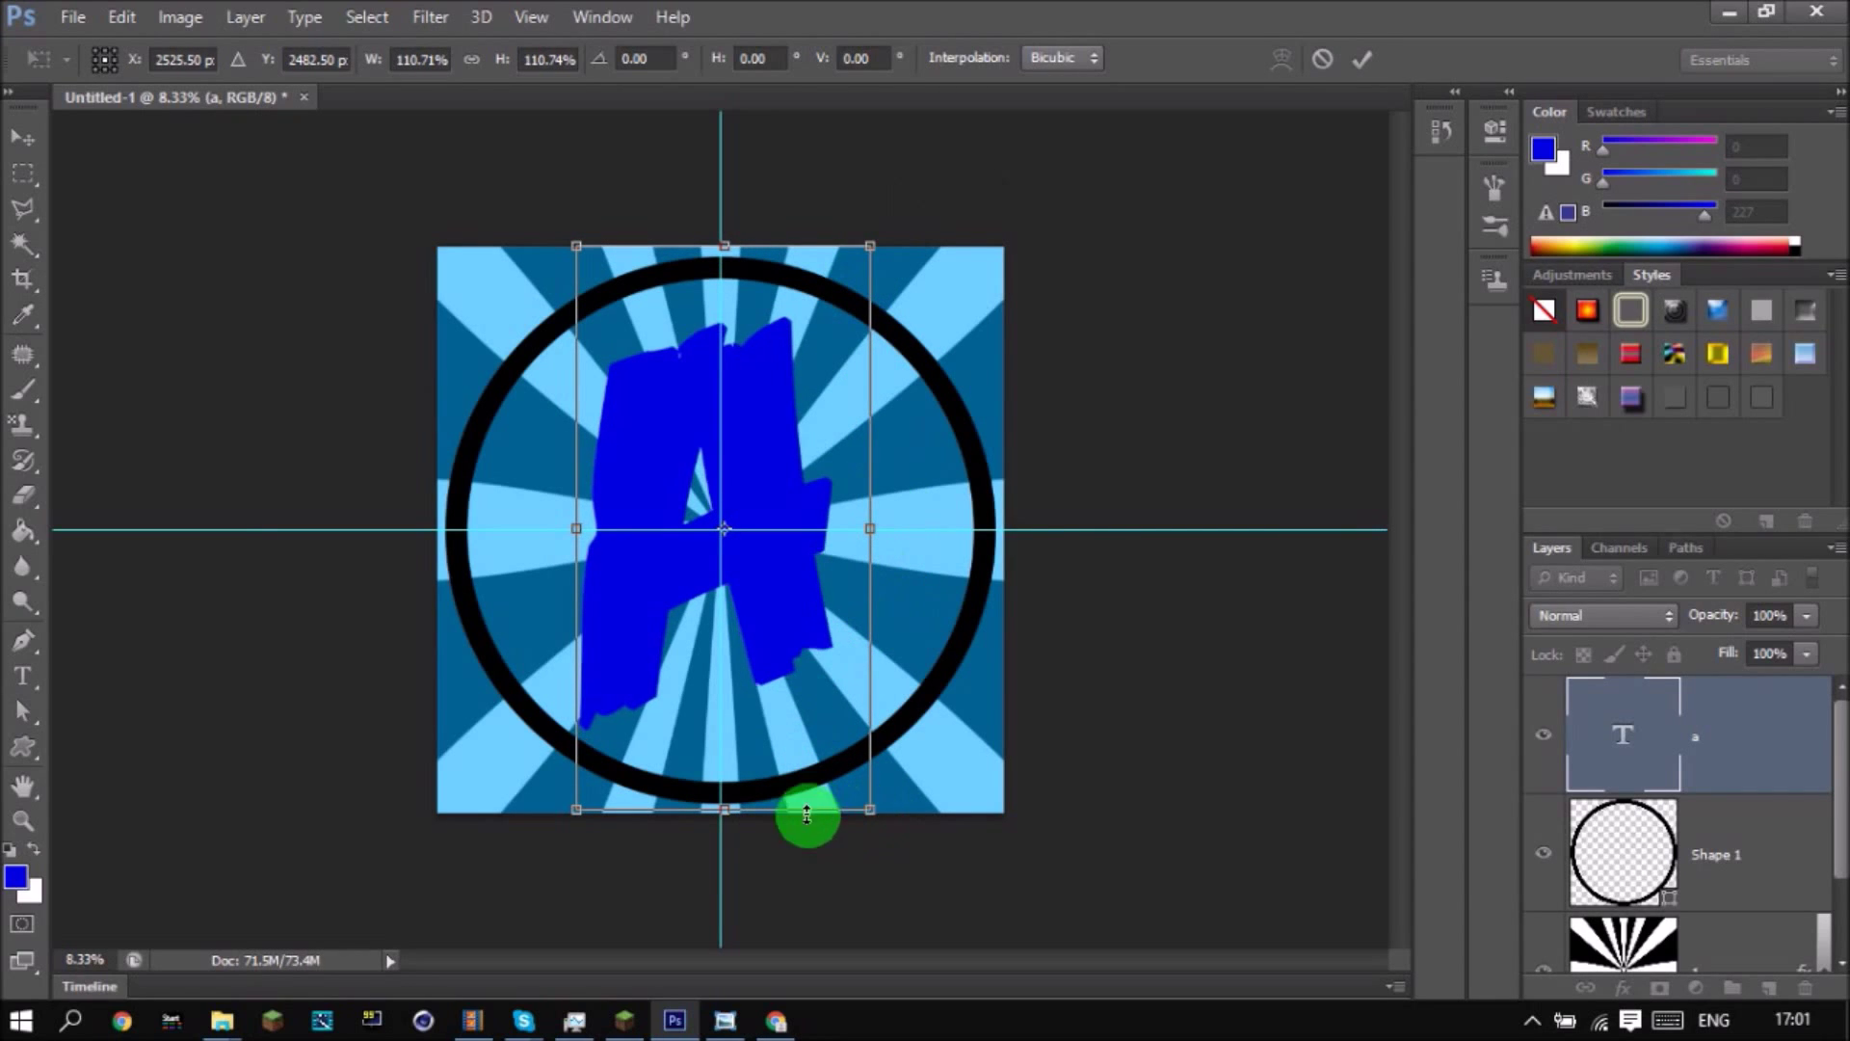
{"action": "mouse_move", "coordinate": [870, 811]}
{"action": "left_mouse_down"}
{"action": "mouse_move", "coordinate": [882, 821]}
{"action": "mouse_move", "coordinate": [869, 807]}
{"action": "left_mouse_up"}
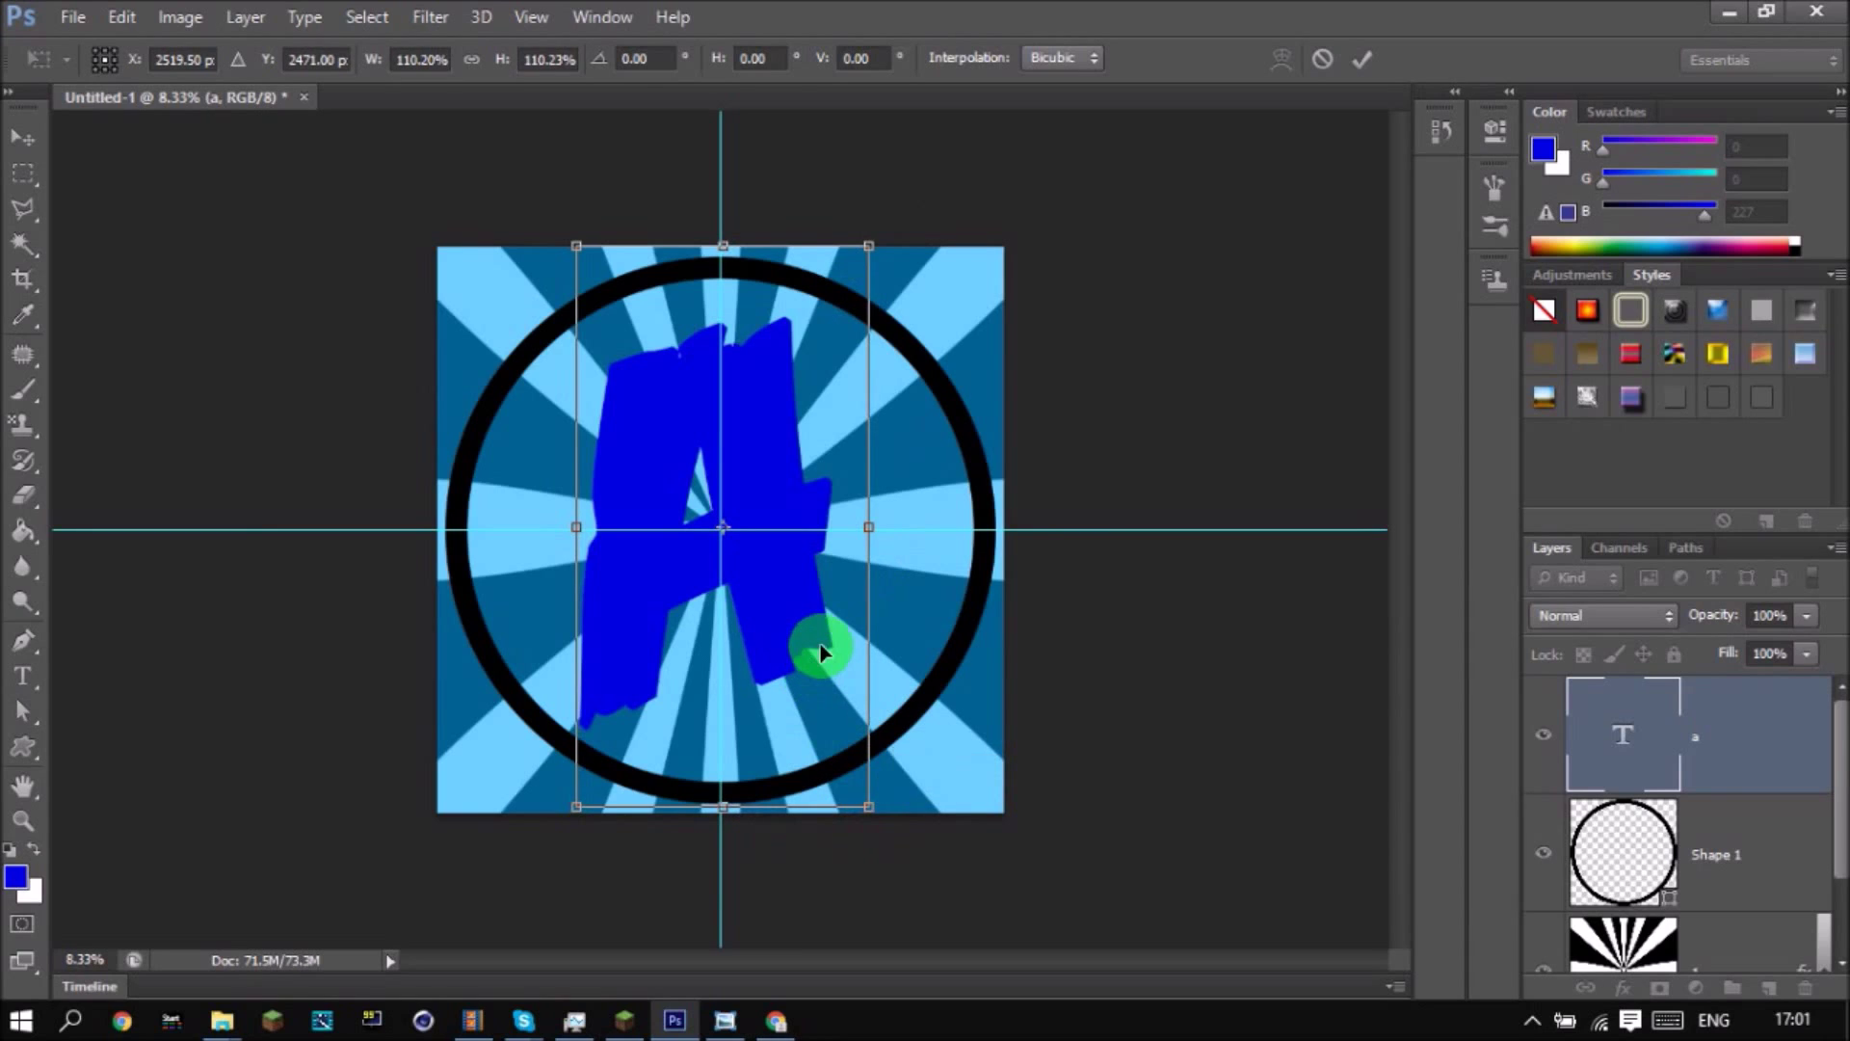
{"action": "left_click_drag", "start_coordinate": [856, 242], "coordinate": [906, 227]}
Fine-tune the A to about 122.86% and recentre it on the guide crossing.
{"action": "left_click_drag", "start_coordinate": [898, 291], "coordinate": [890, 337]}
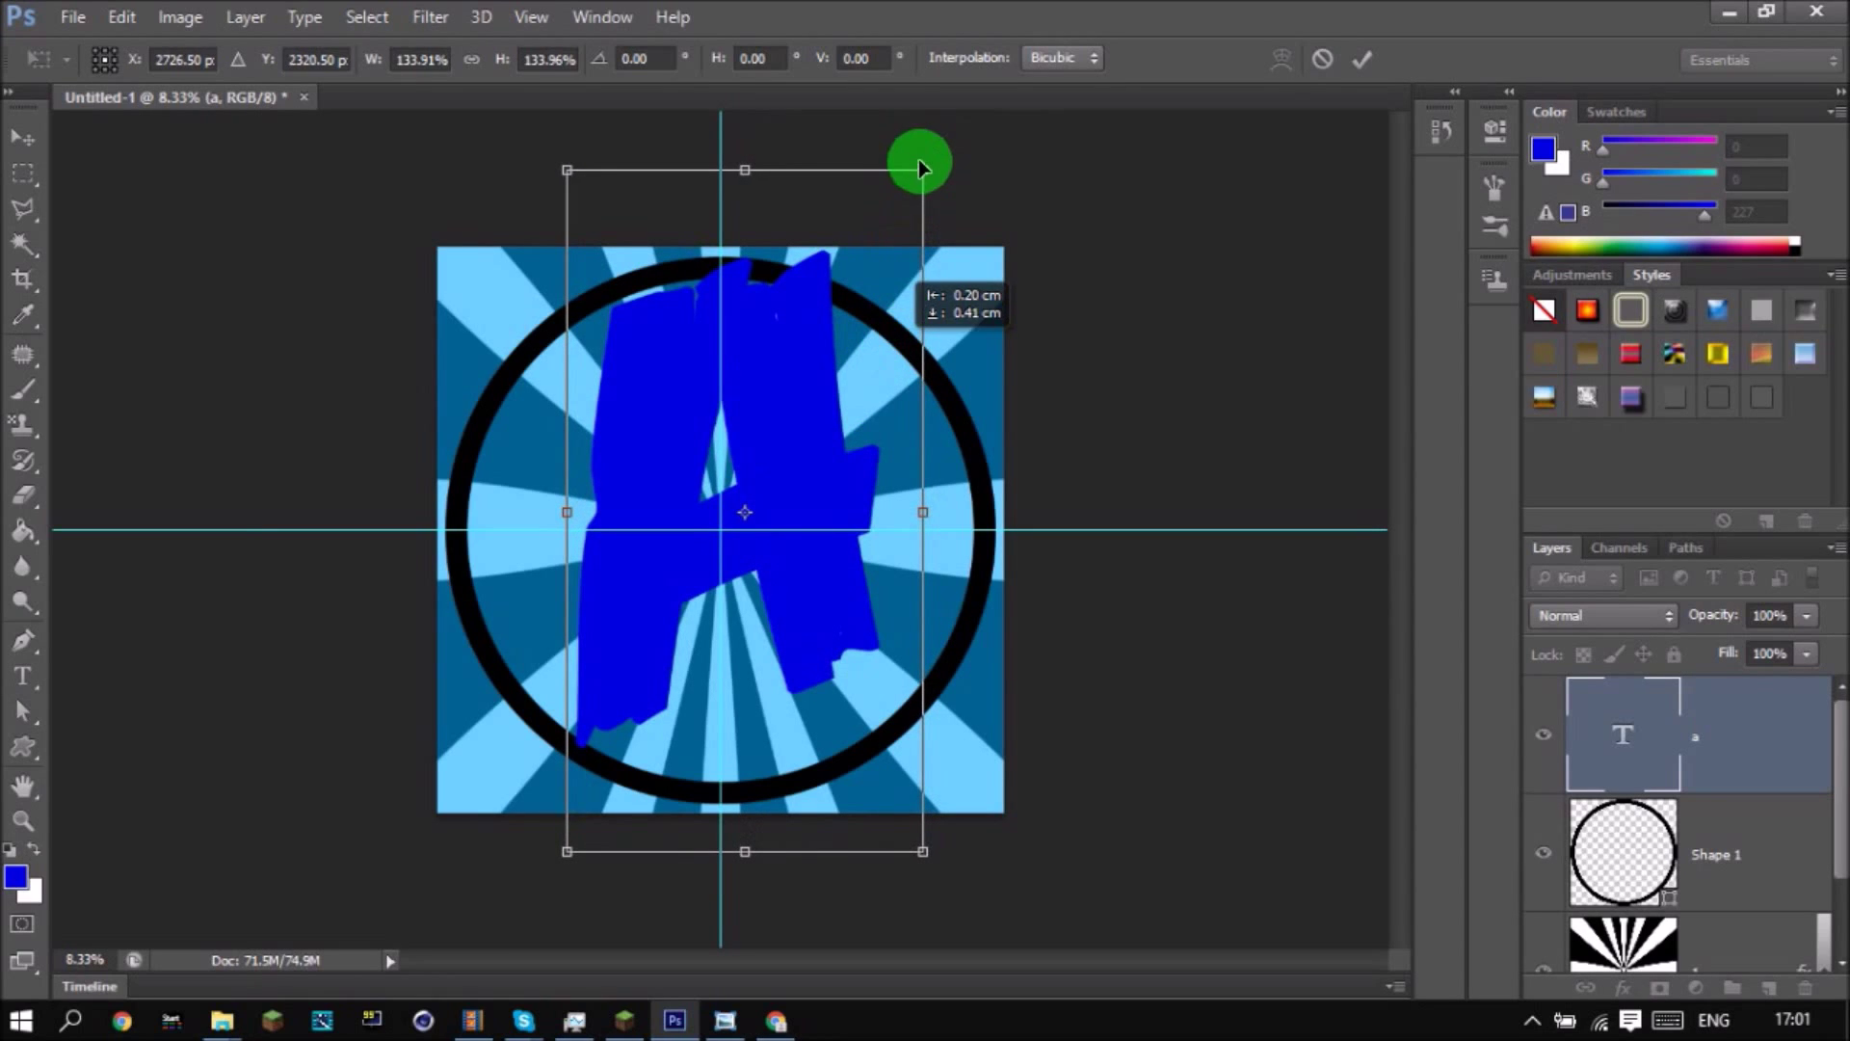
{"action": "left_click_drag", "start_coordinate": [917, 174], "coordinate": [914, 231]}
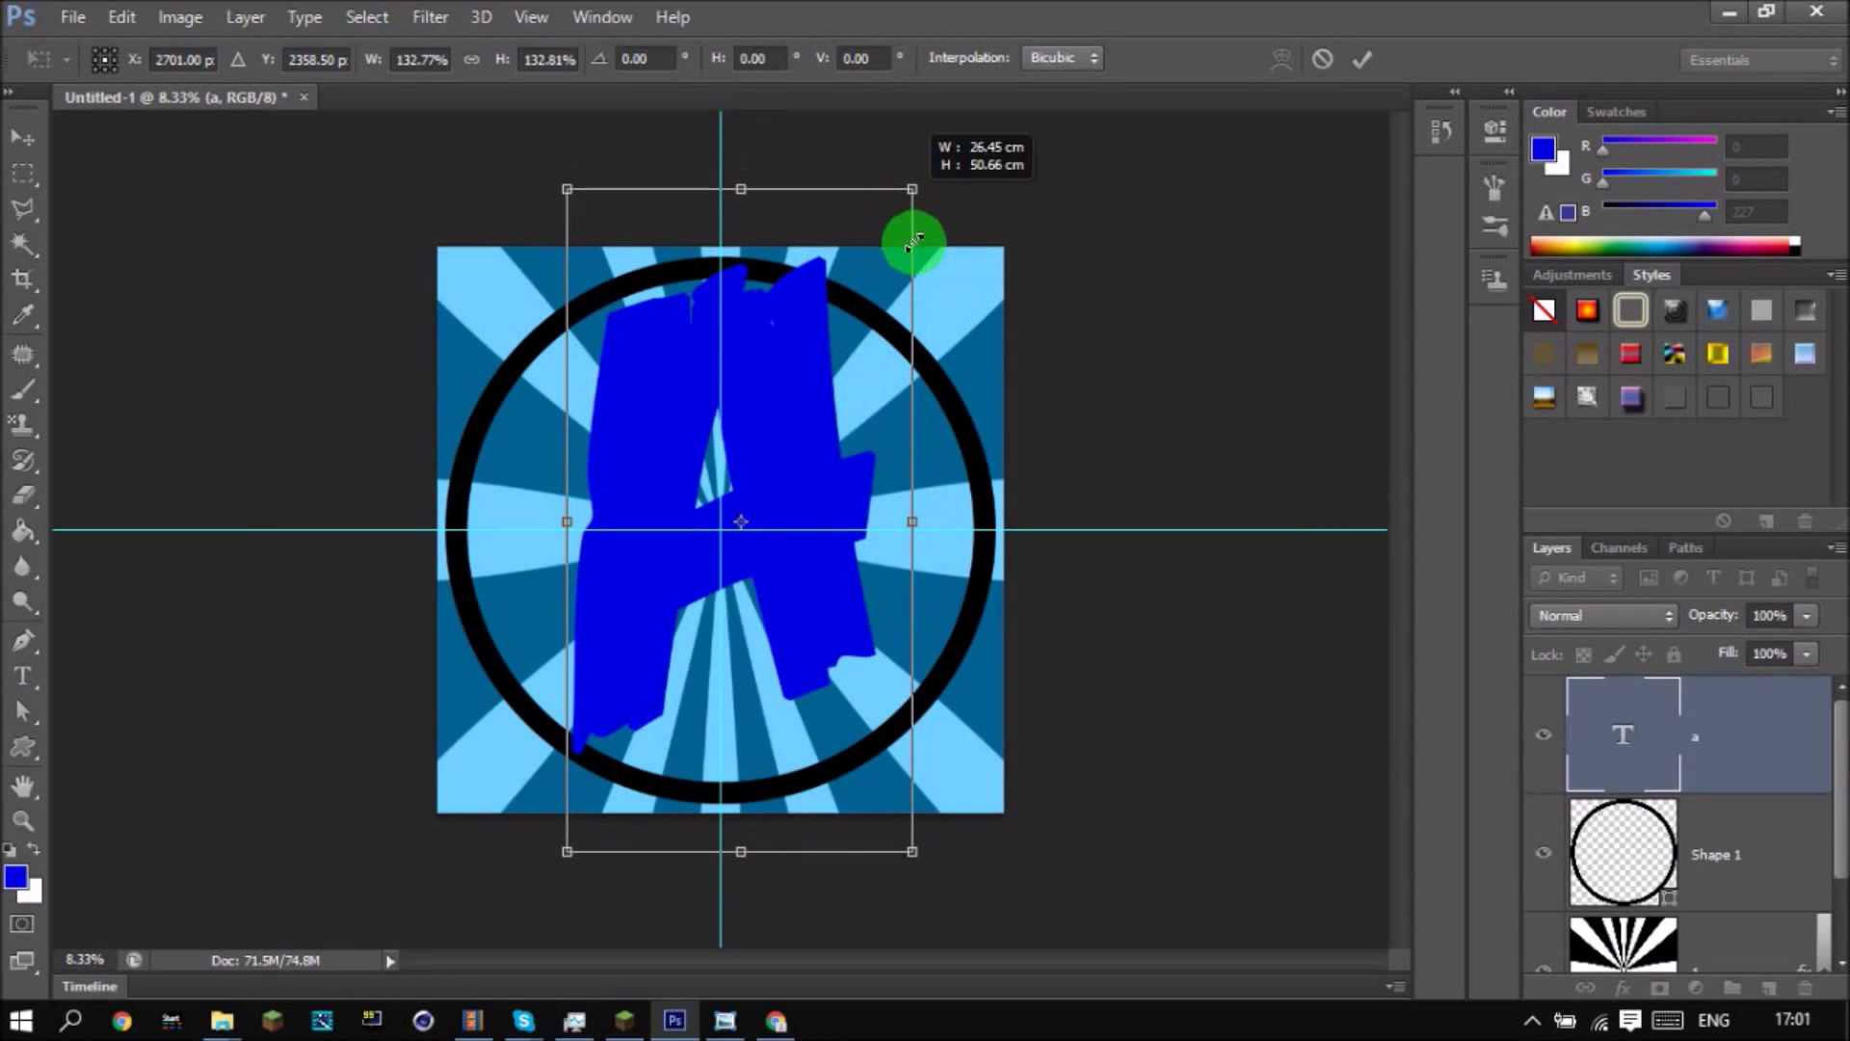
{"action": "left_click_drag", "start_coordinate": [883, 310], "coordinate": [842, 310]}
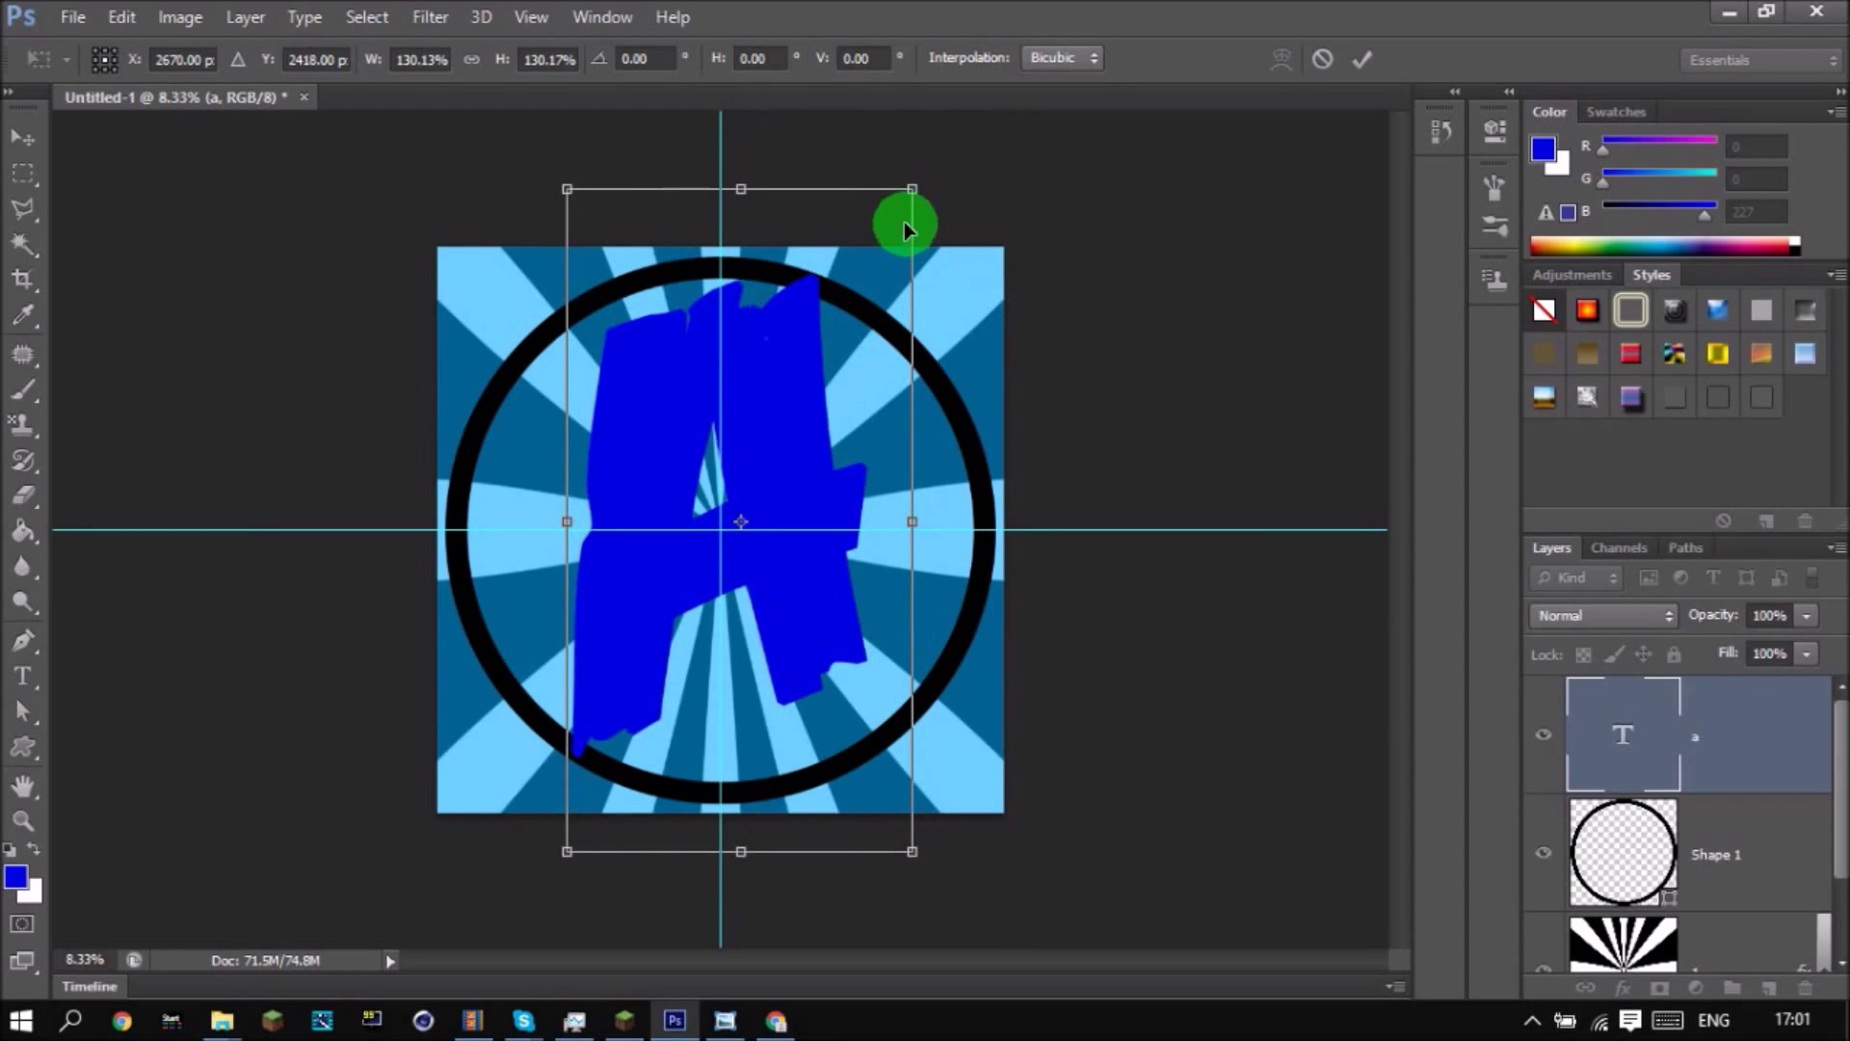
{"action": "left_click_drag", "start_coordinate": [912, 189], "coordinate": [869, 304]}
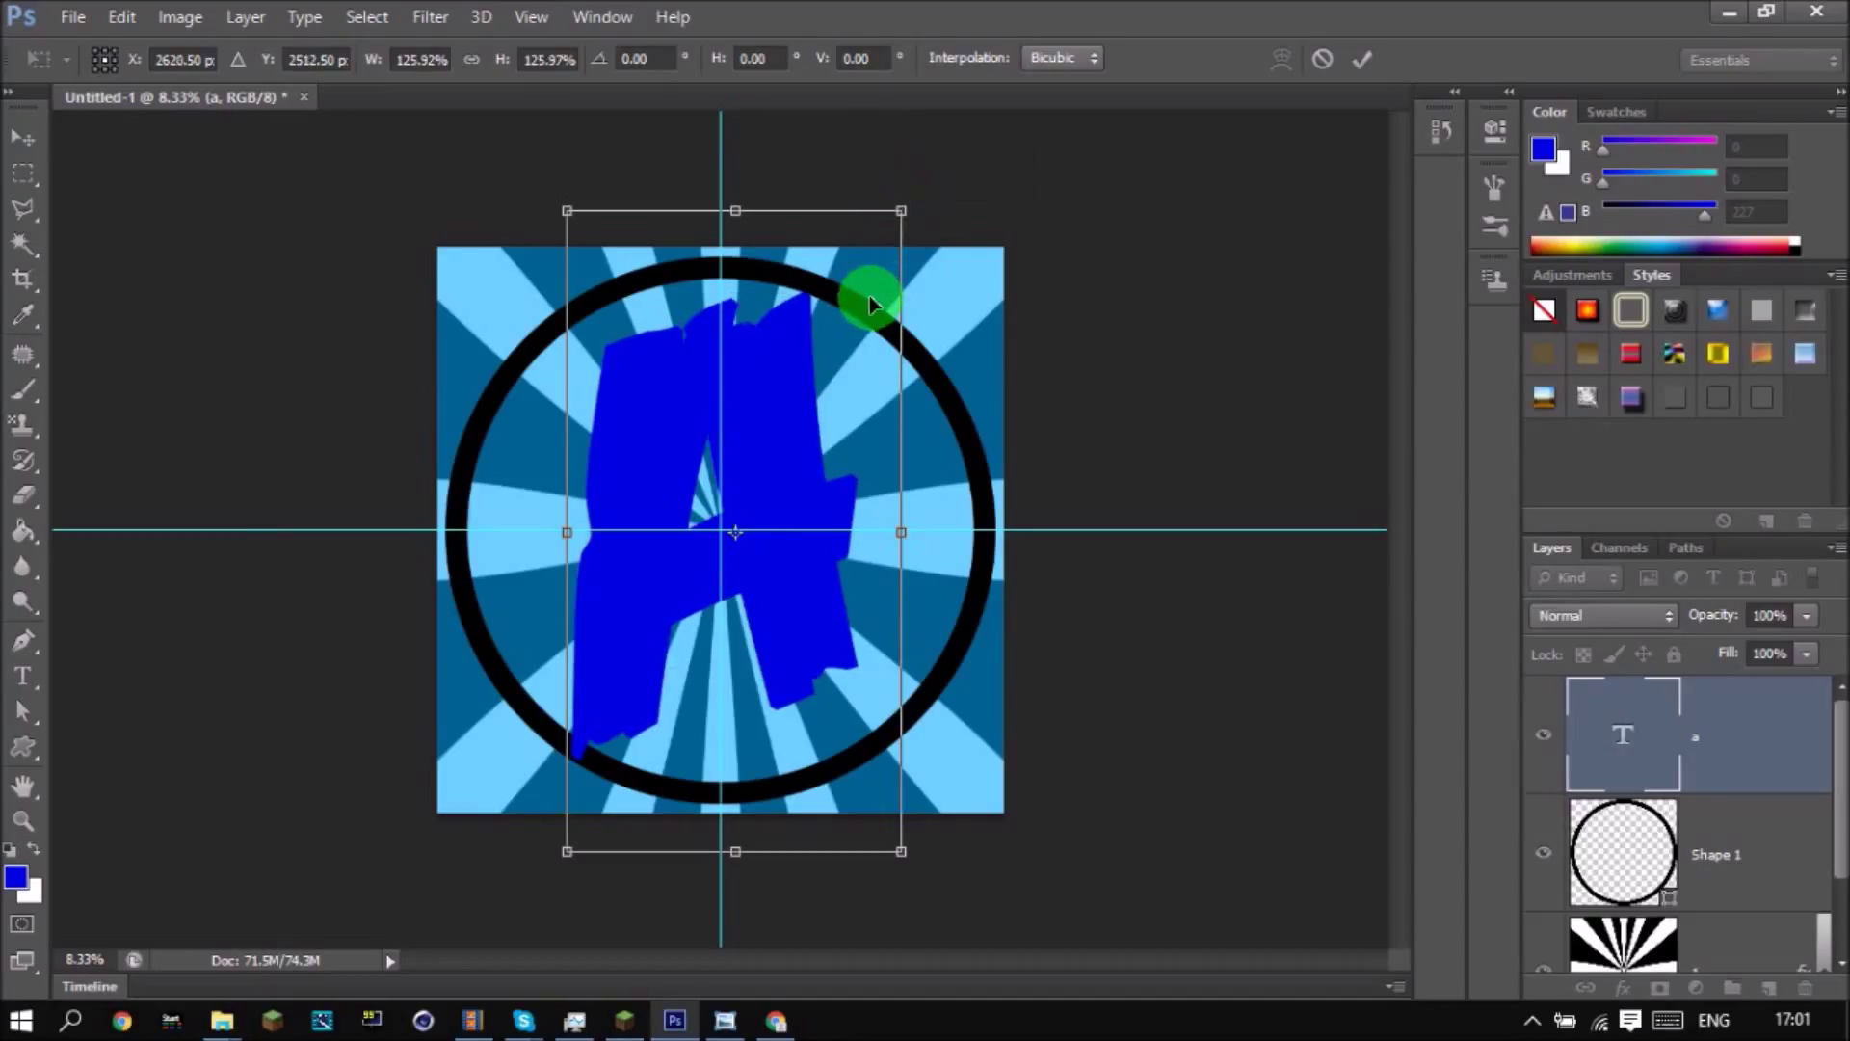
{"action": "left_click_drag", "start_coordinate": [854, 277], "coordinate": [876, 266]}
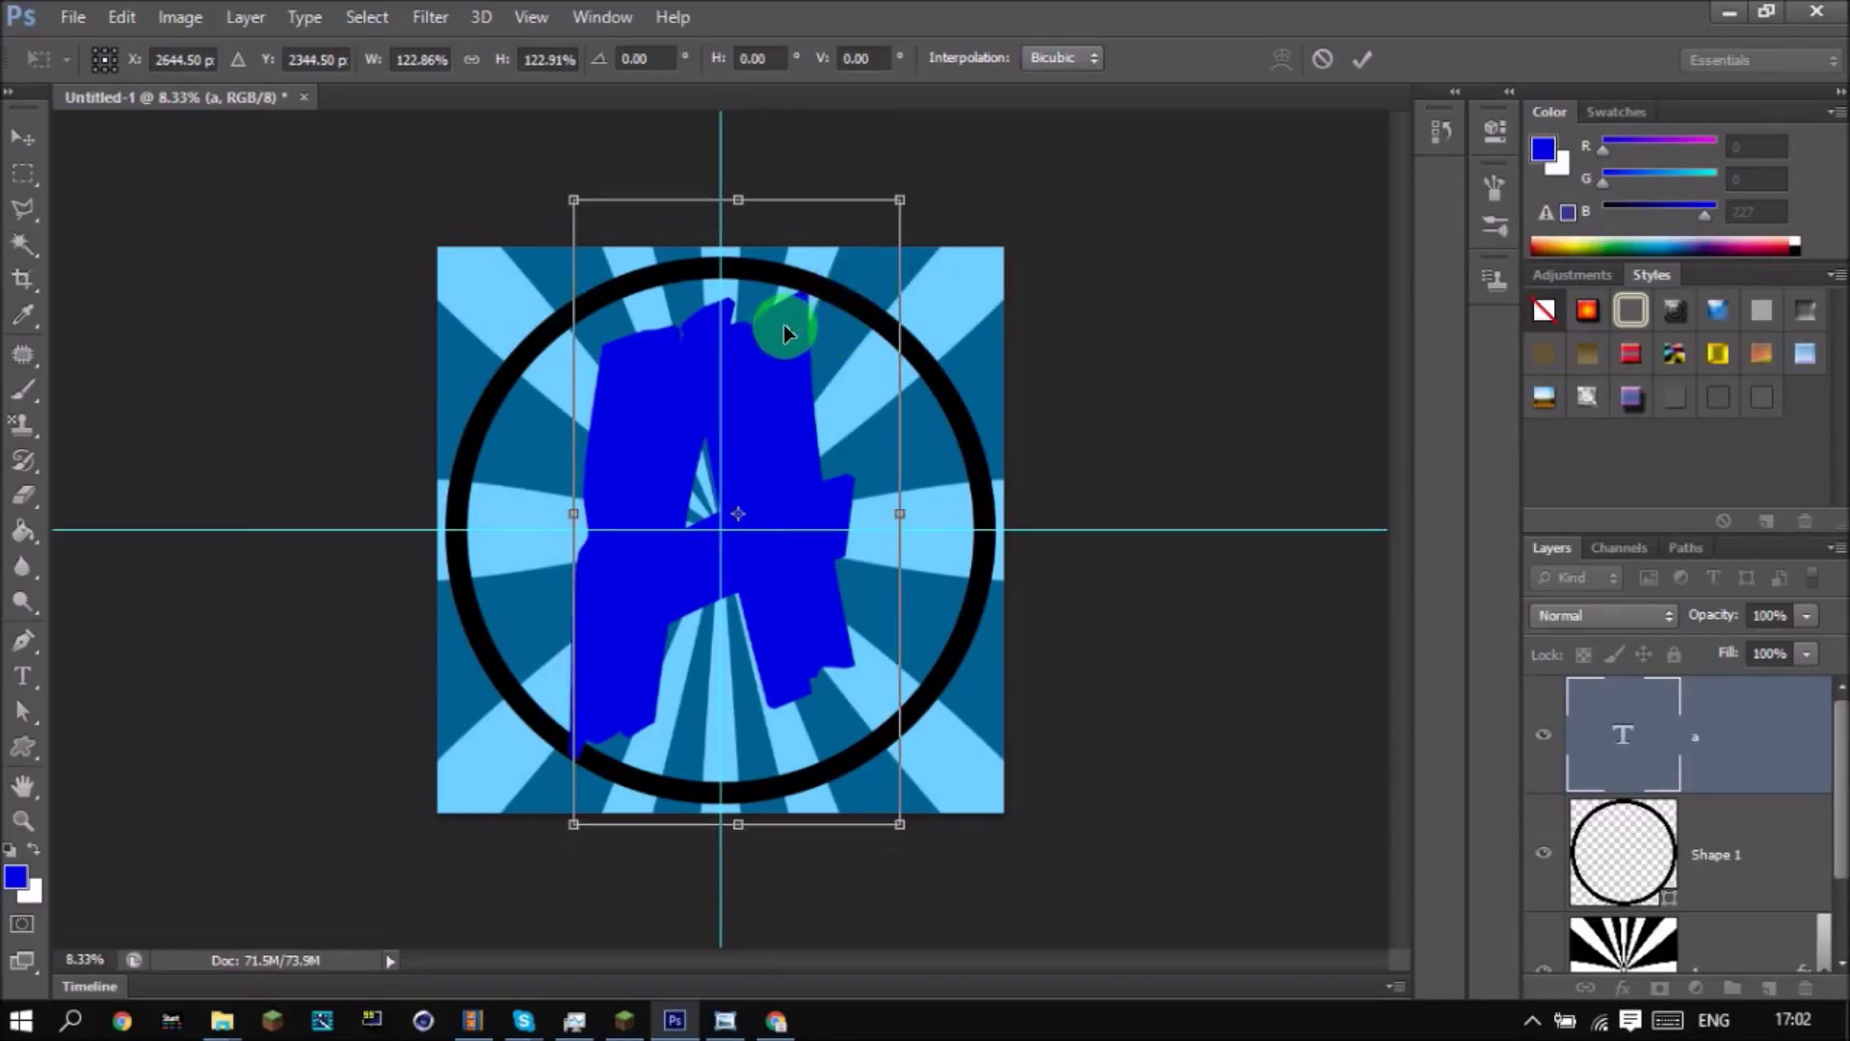
{"action": "key", "text": "ctrl+z"}
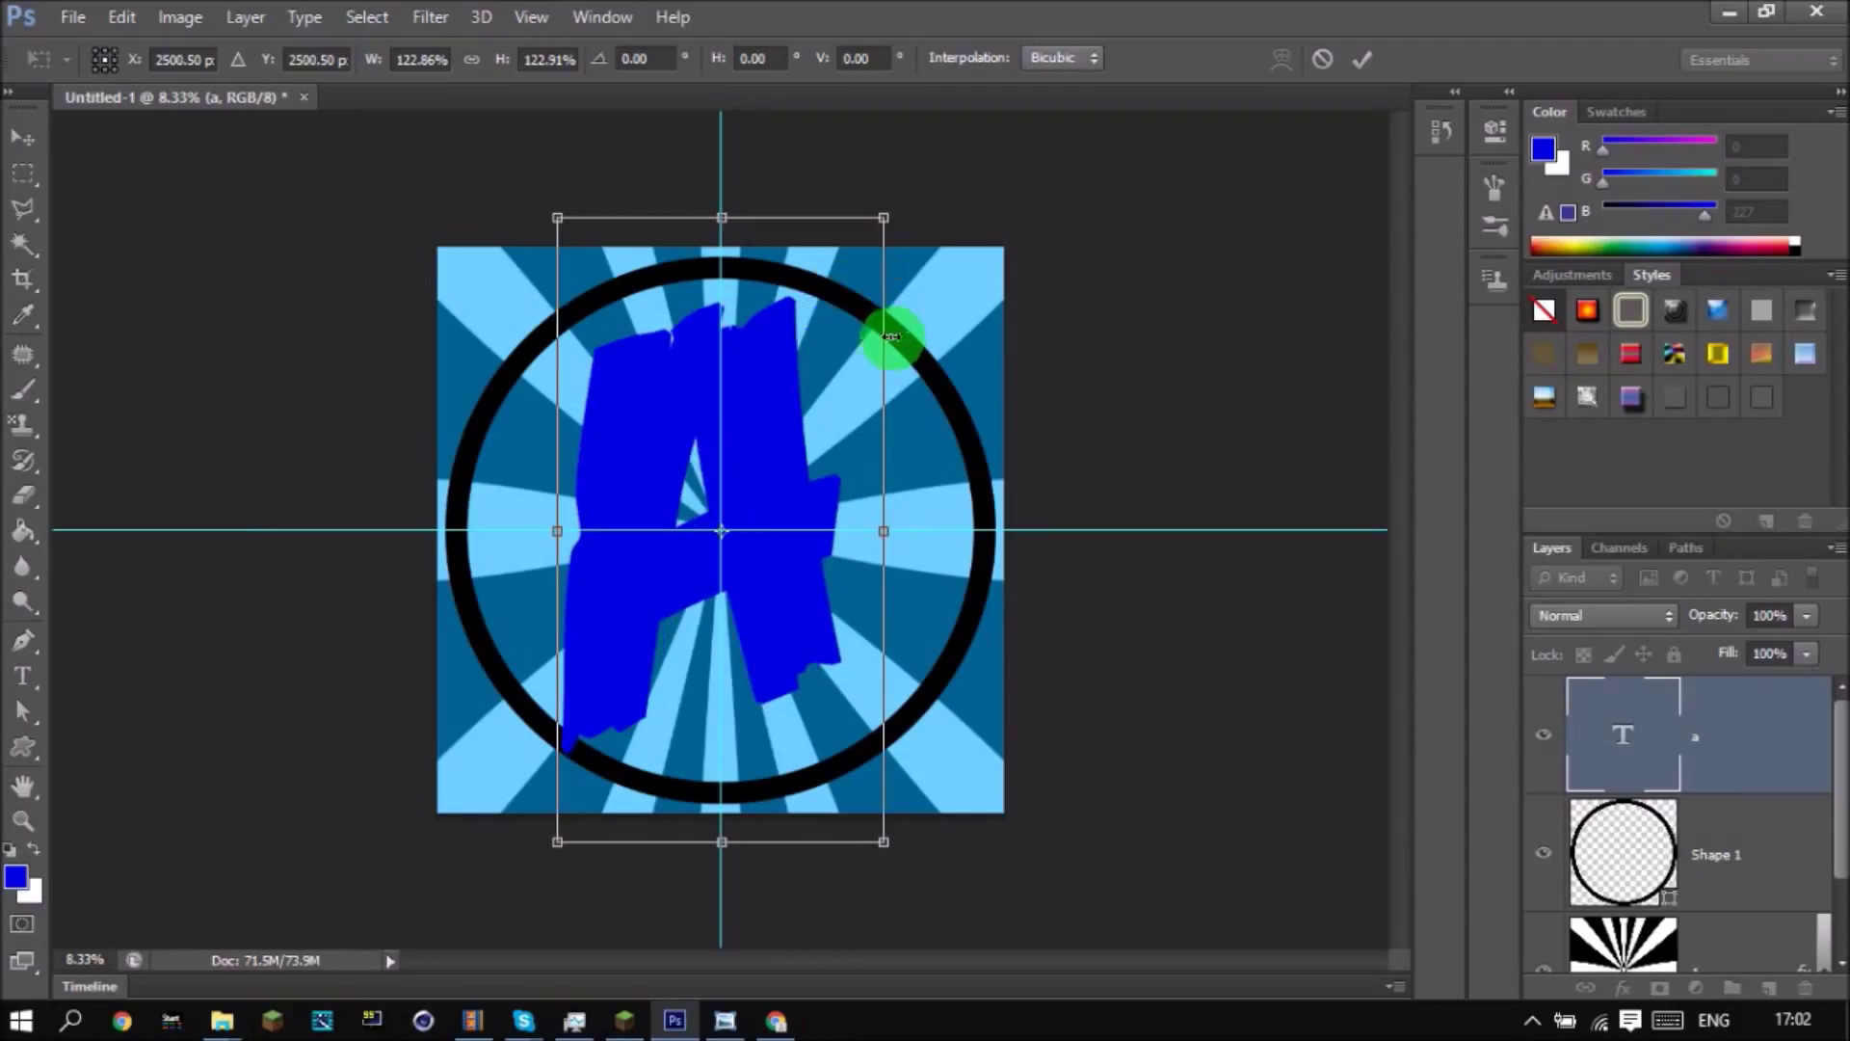